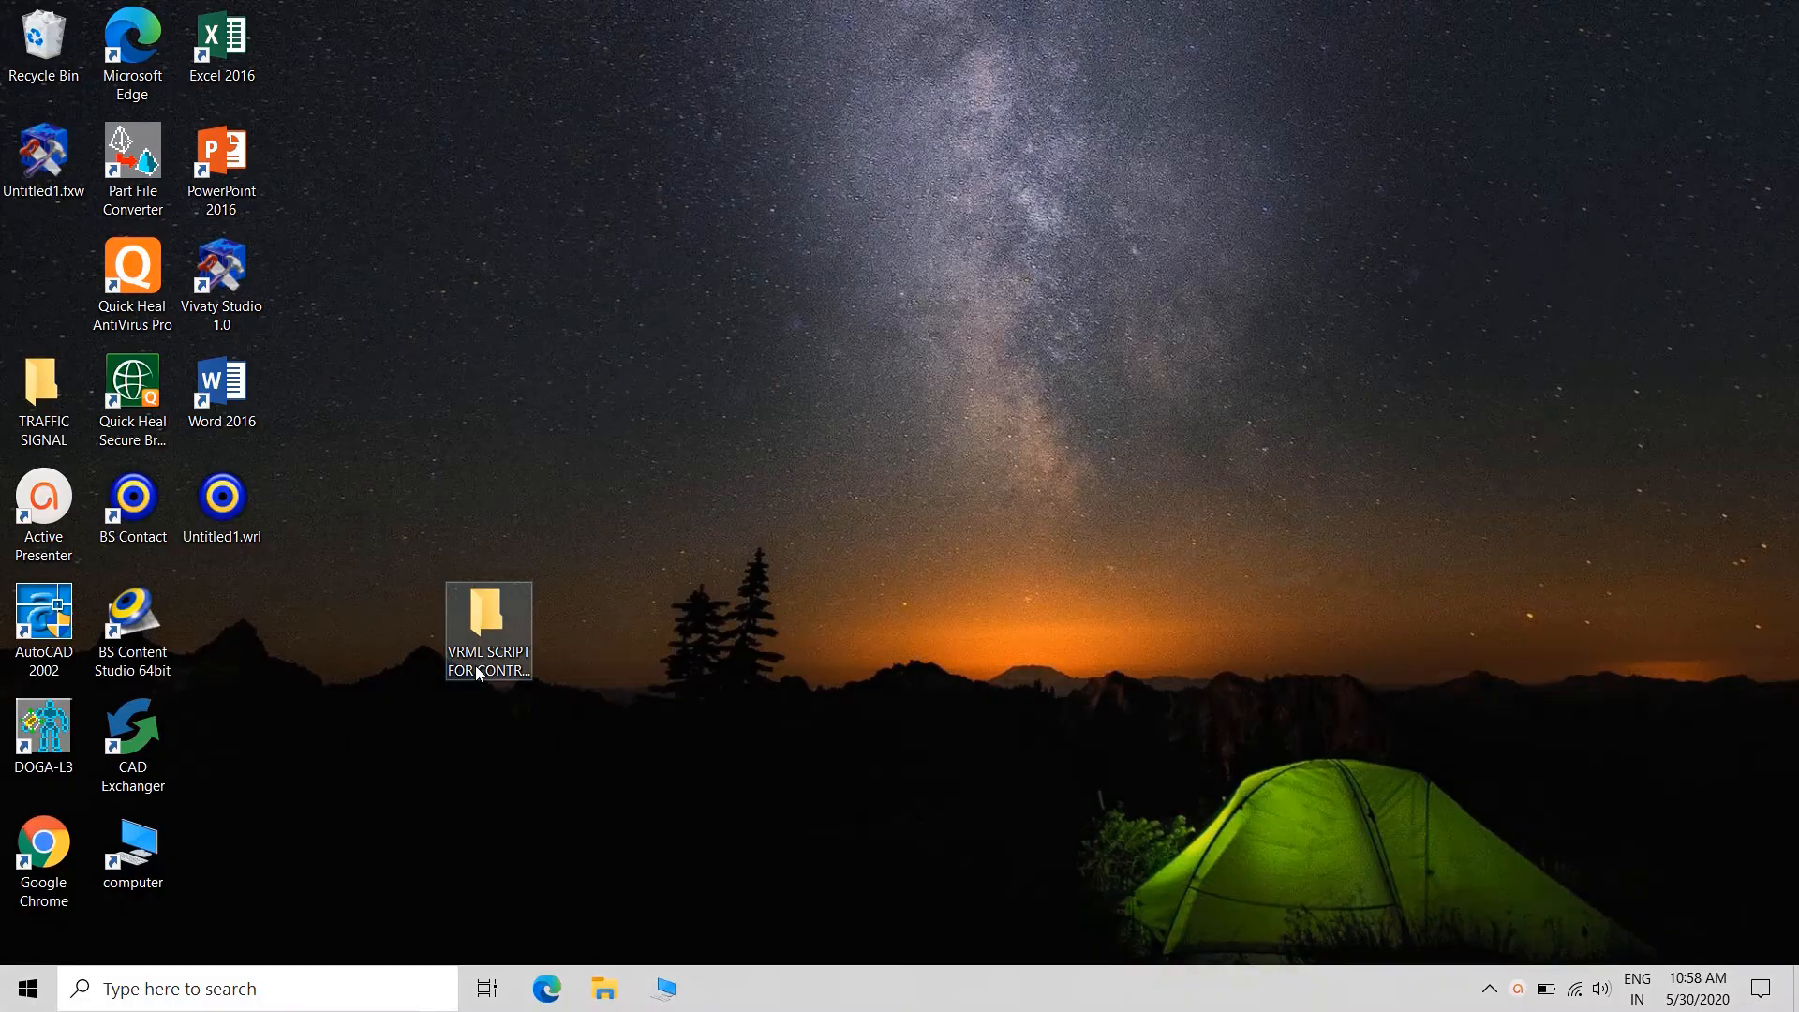
Open REFINED ELEVATION GRID.wrl from the VRML SCRIPT FOR CONTROLLING ELEVATION GRID desktop folder and display the surface as wireframe
double_click(465, 600)
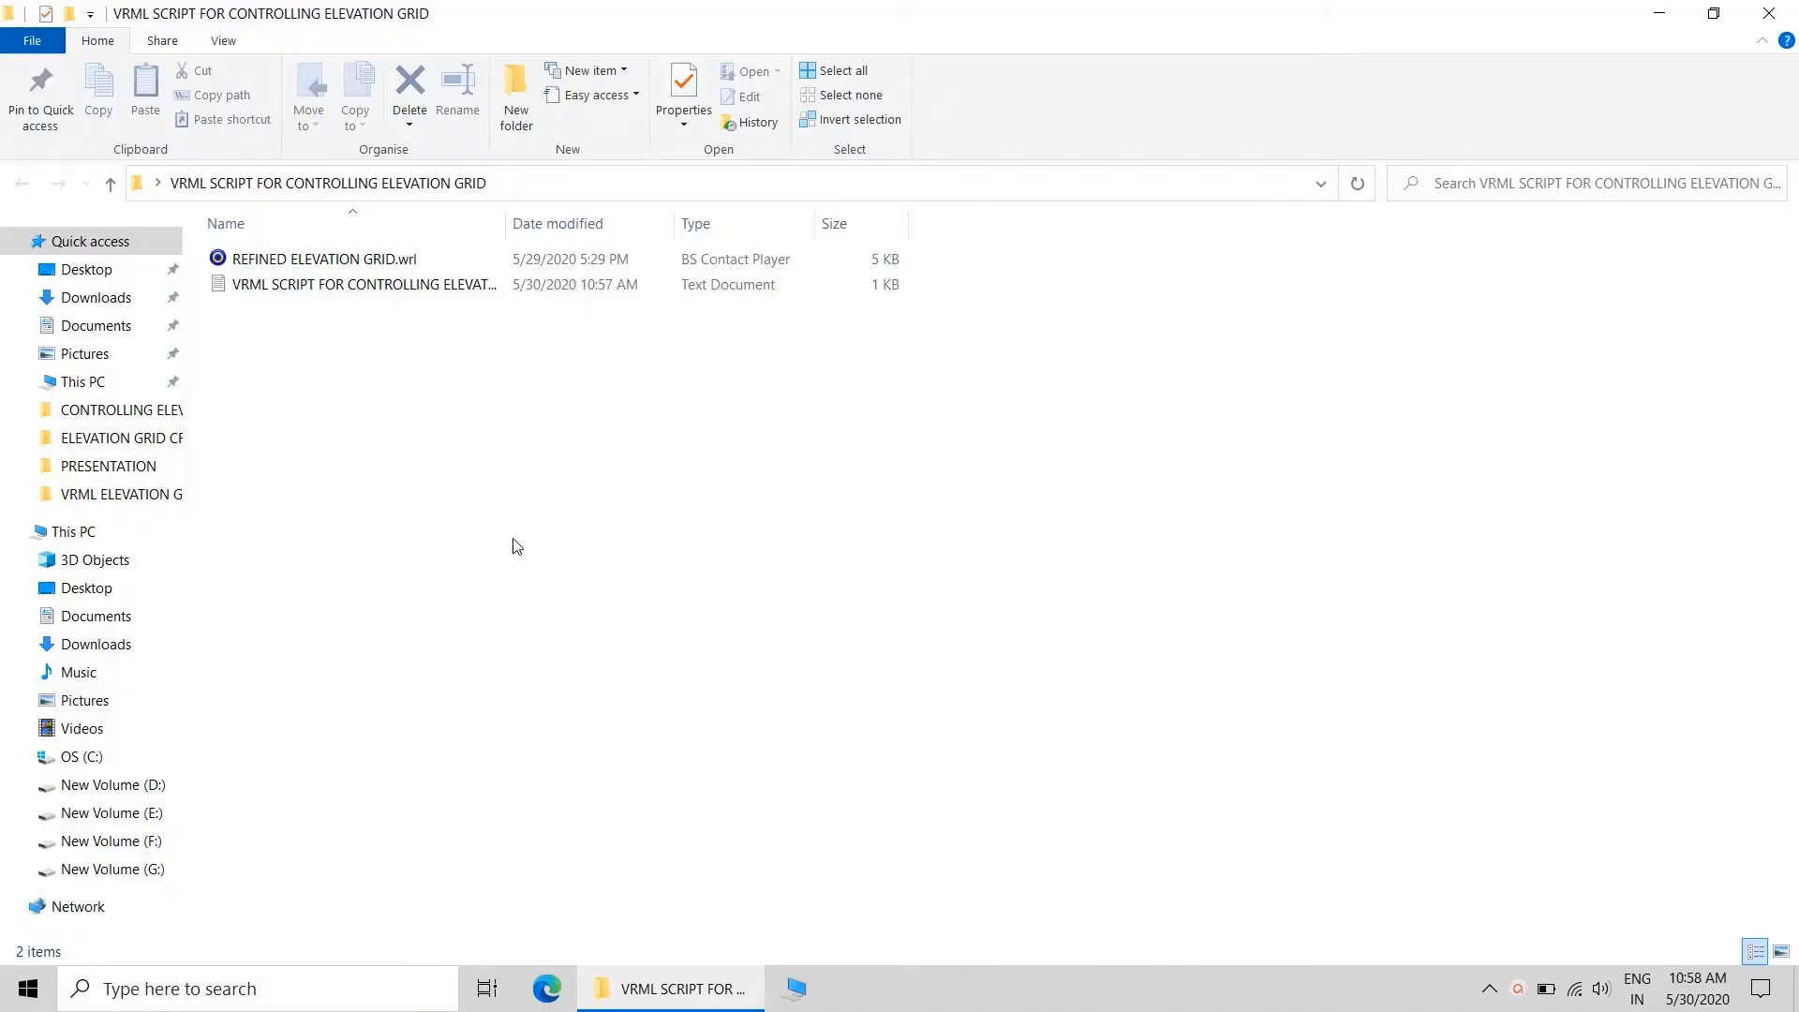
double_click(323, 260)
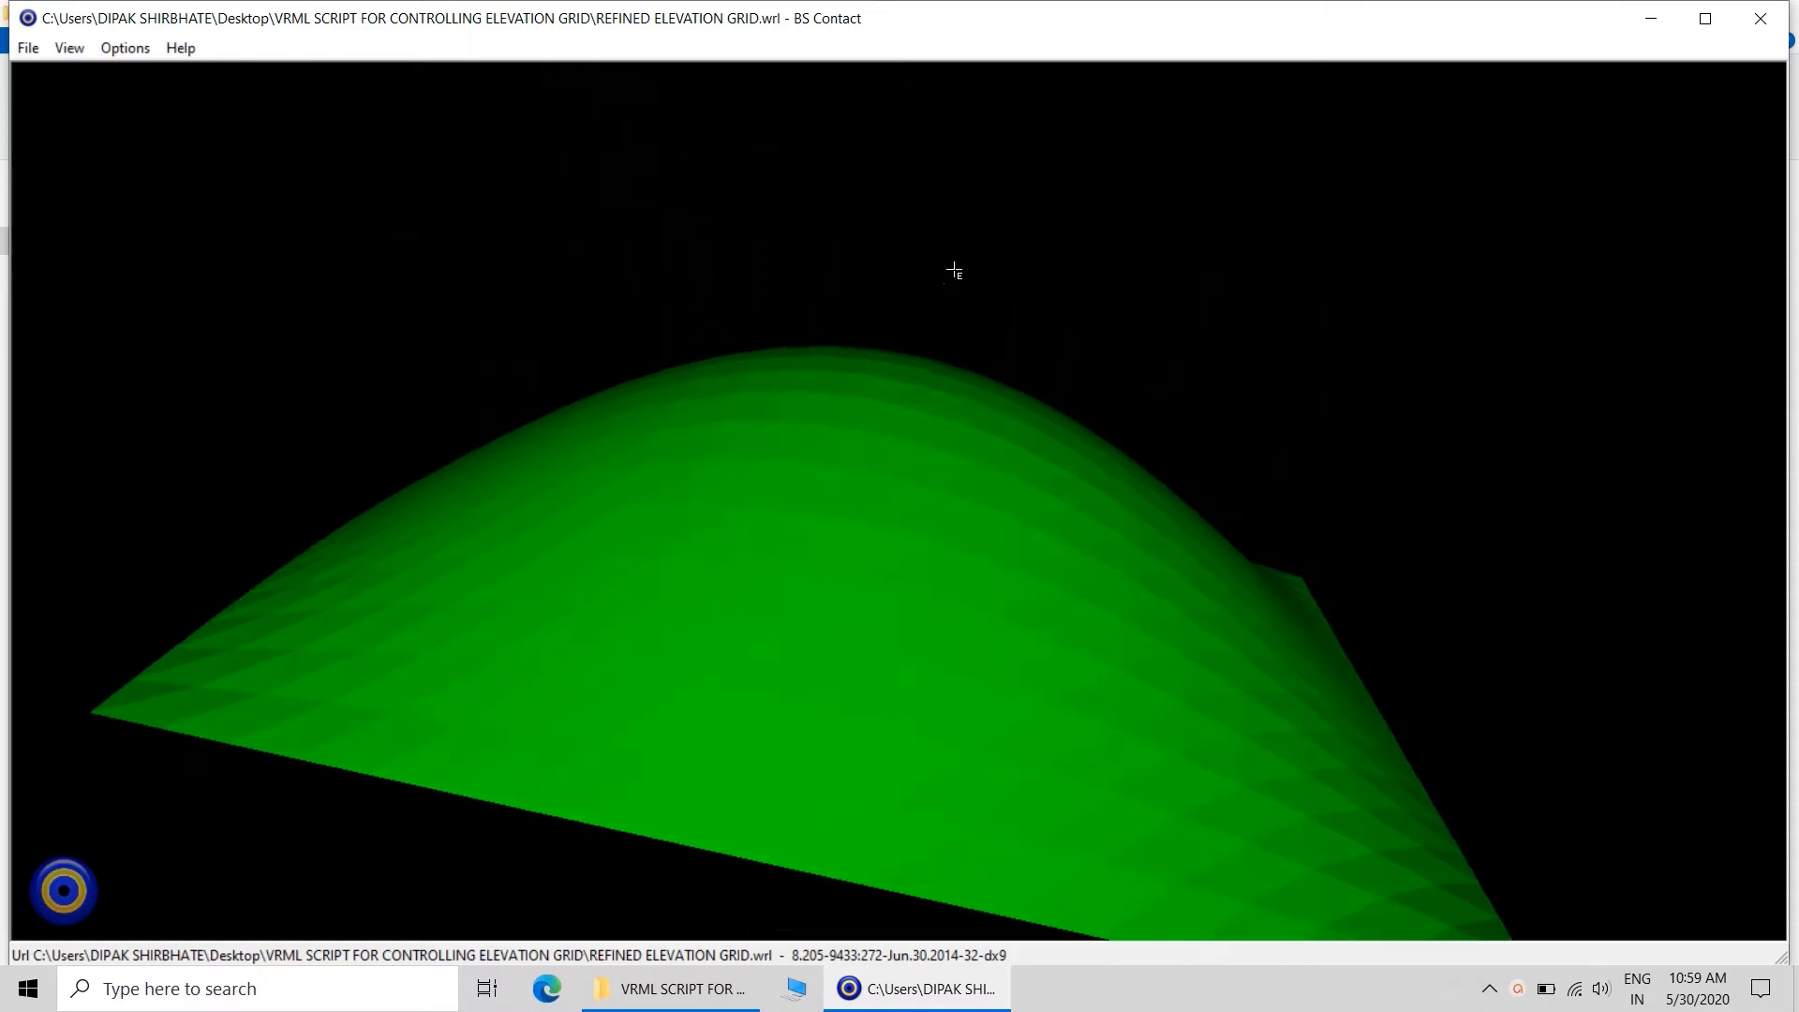
right_click(959, 339)
mouse_move(1037, 437)
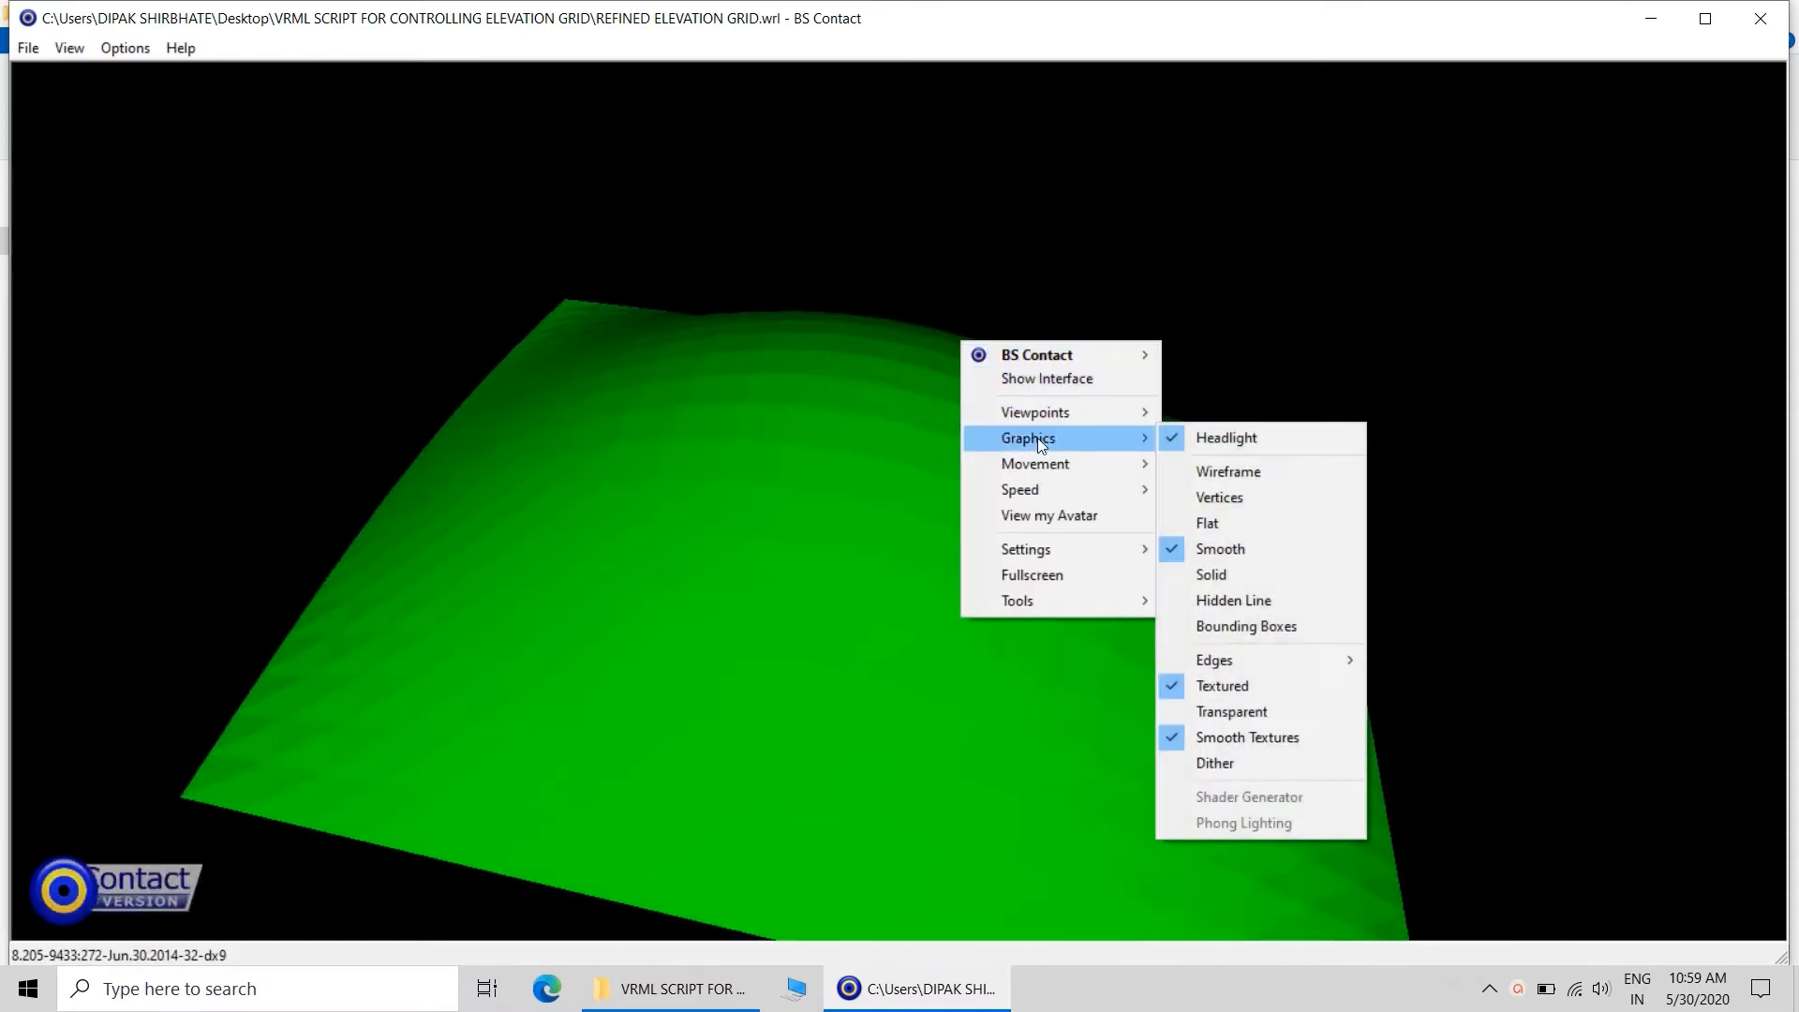
click(1262, 473)
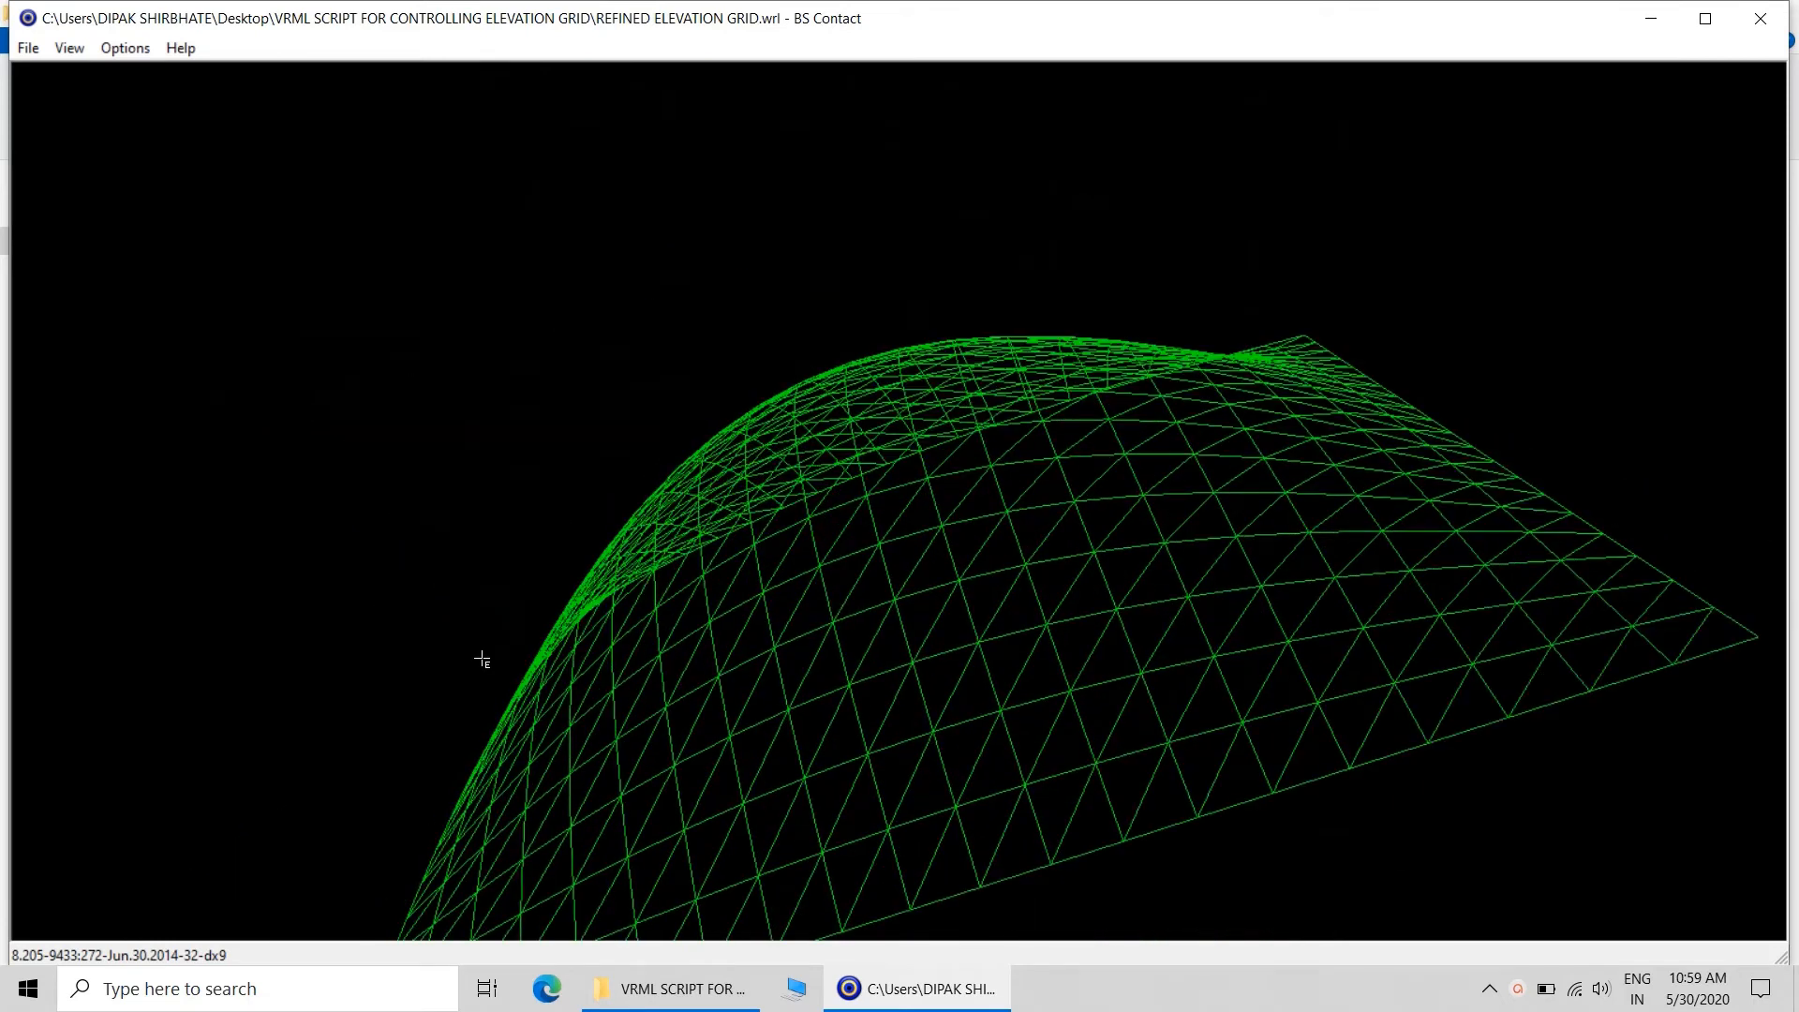
Switch the elevation grid's rendering back to smooth shading and close the viewer
right_click(1229, 386)
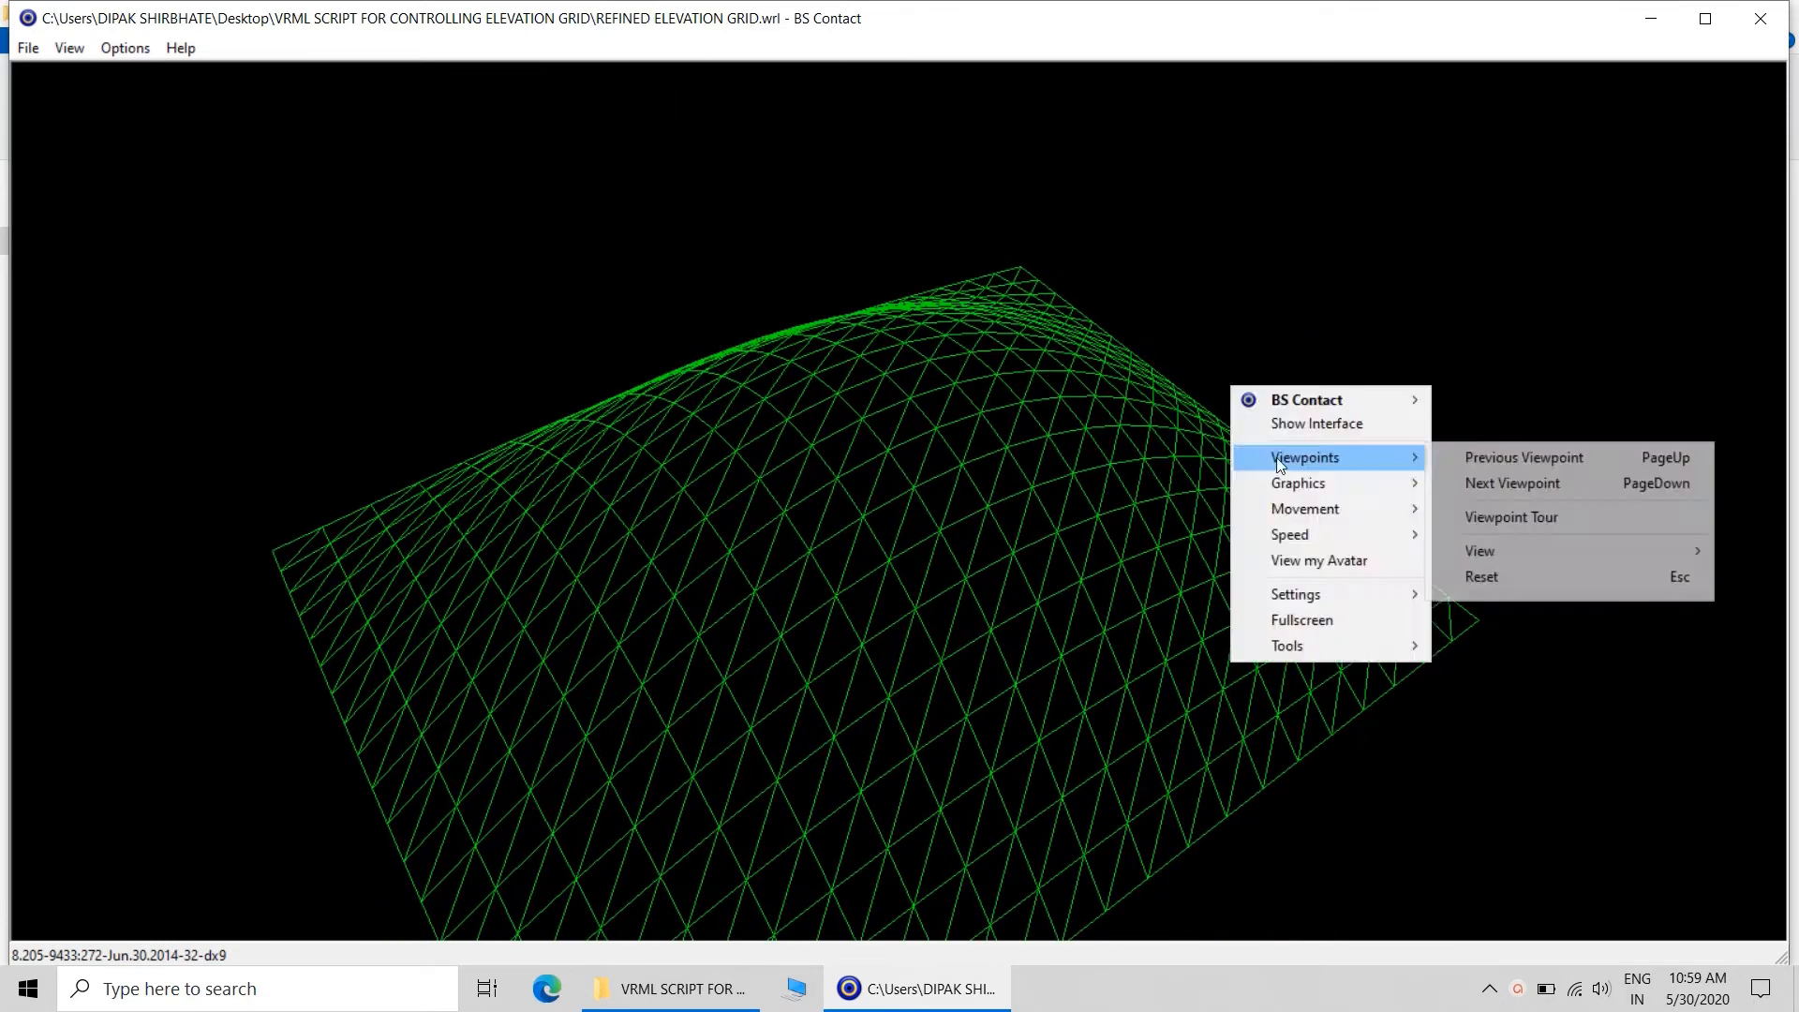
mouse_move(1303, 488)
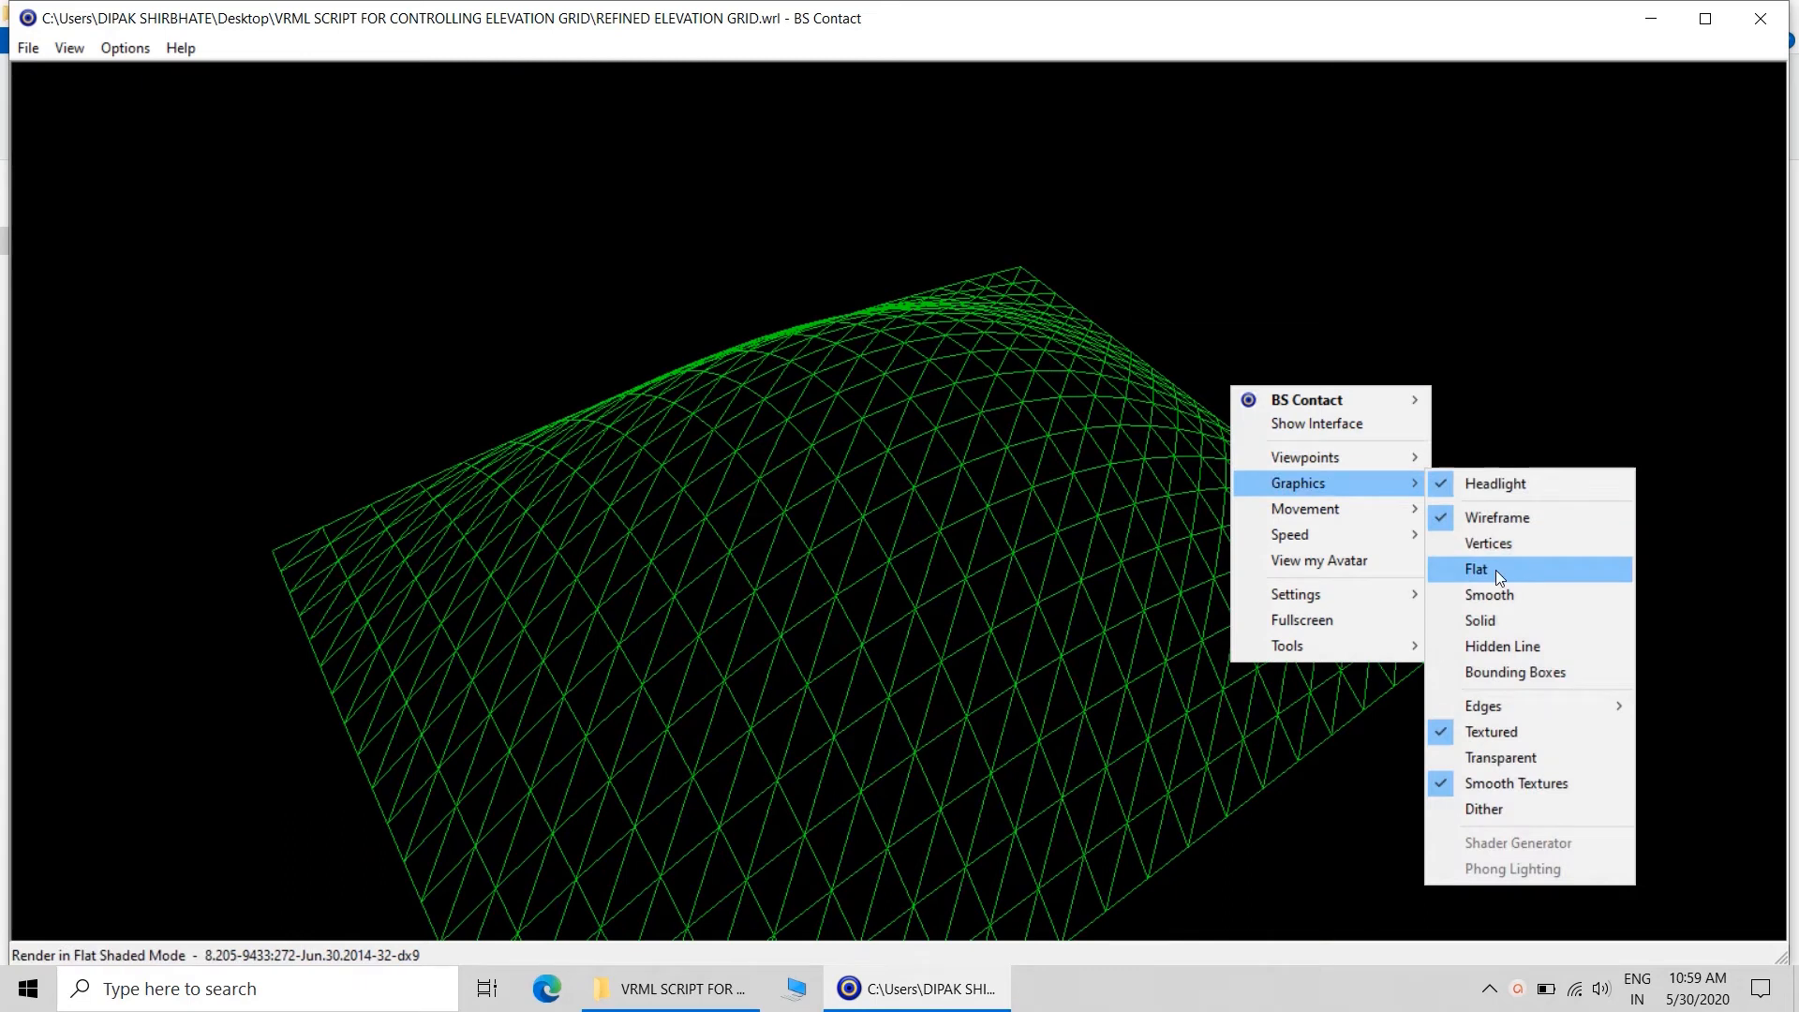
click(1503, 598)
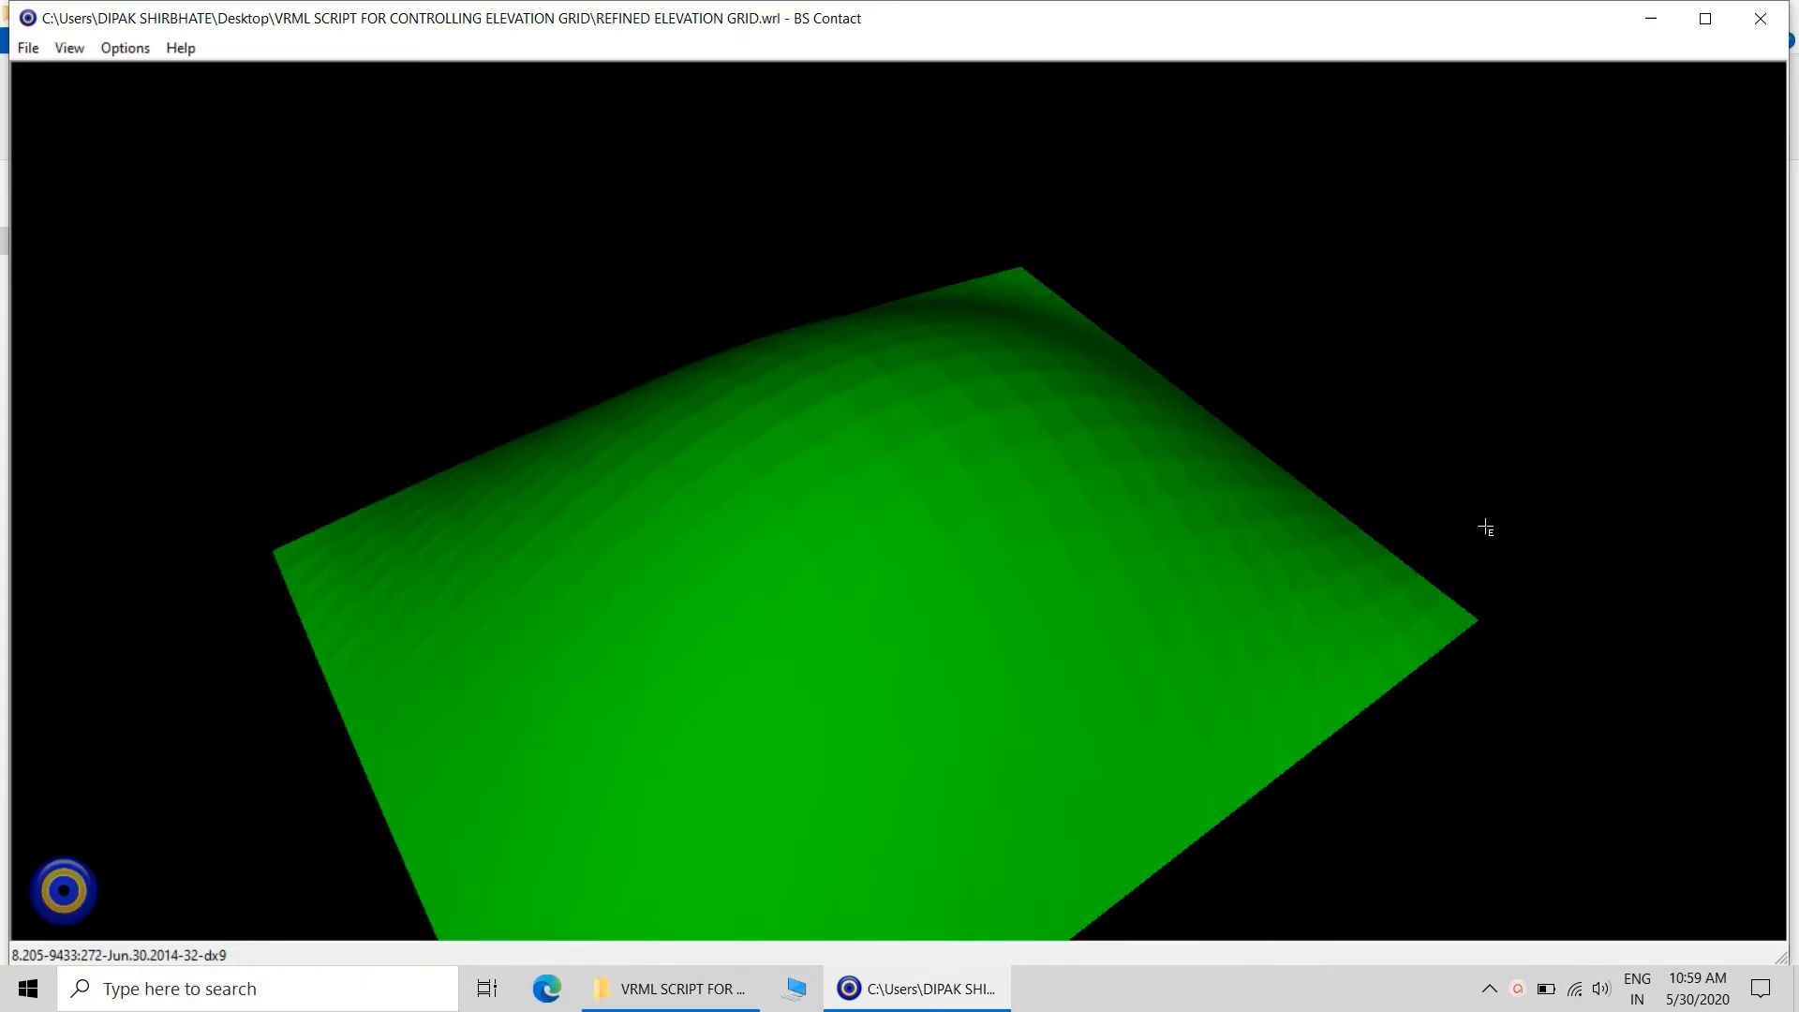
click(1760, 18)
Open the VRML script text file full screen, review its set_fraction and initialize functions, and close the file and folder
double_click(276, 287)
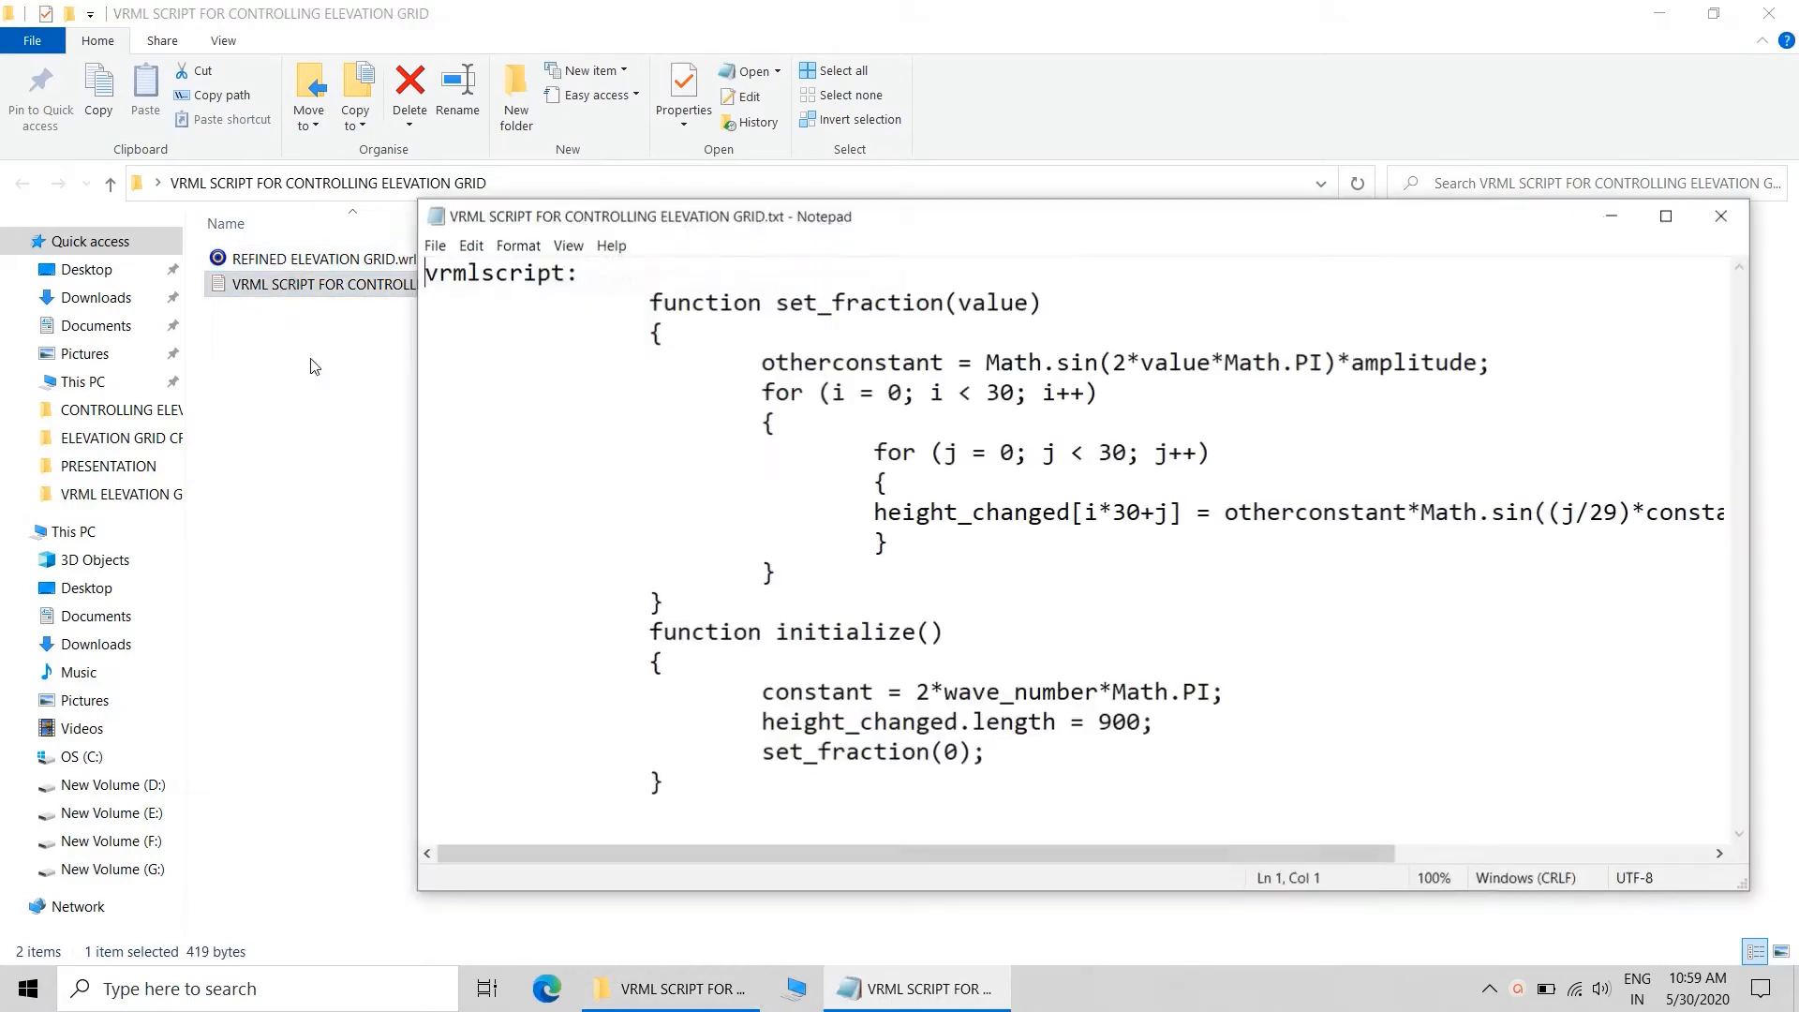
click(1667, 215)
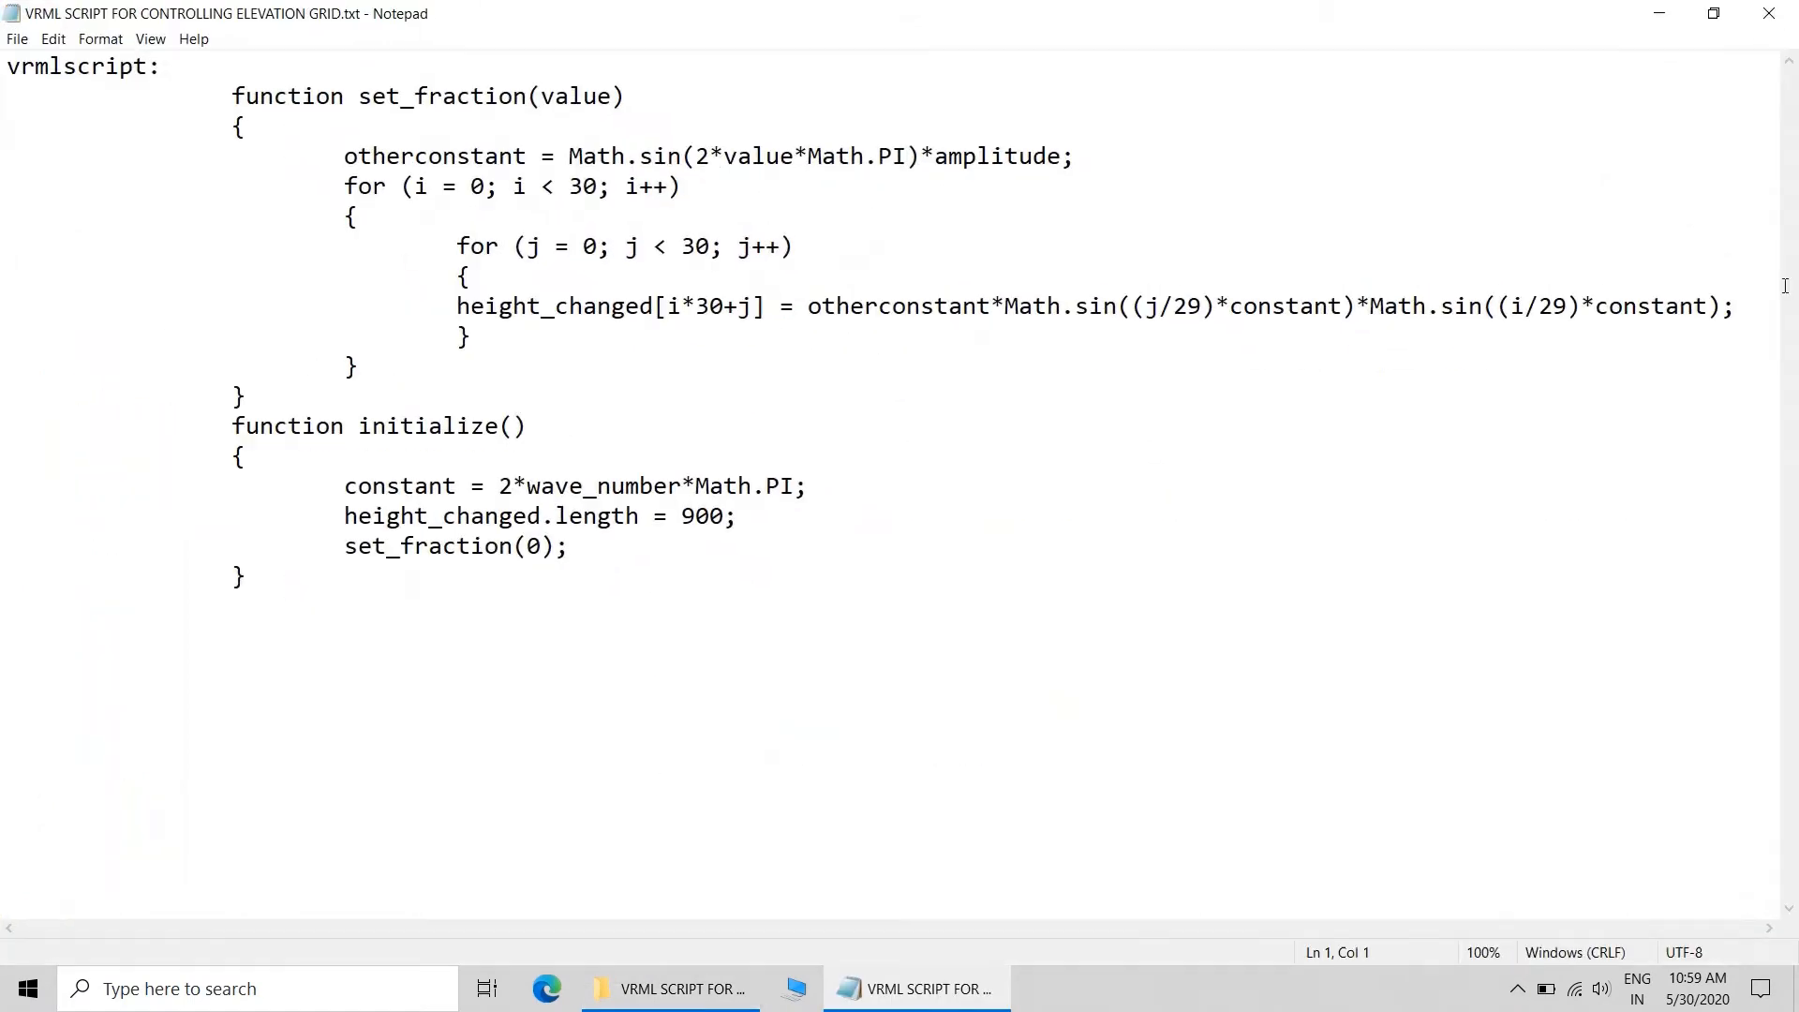
click(1783, 23)
click(1784, 22)
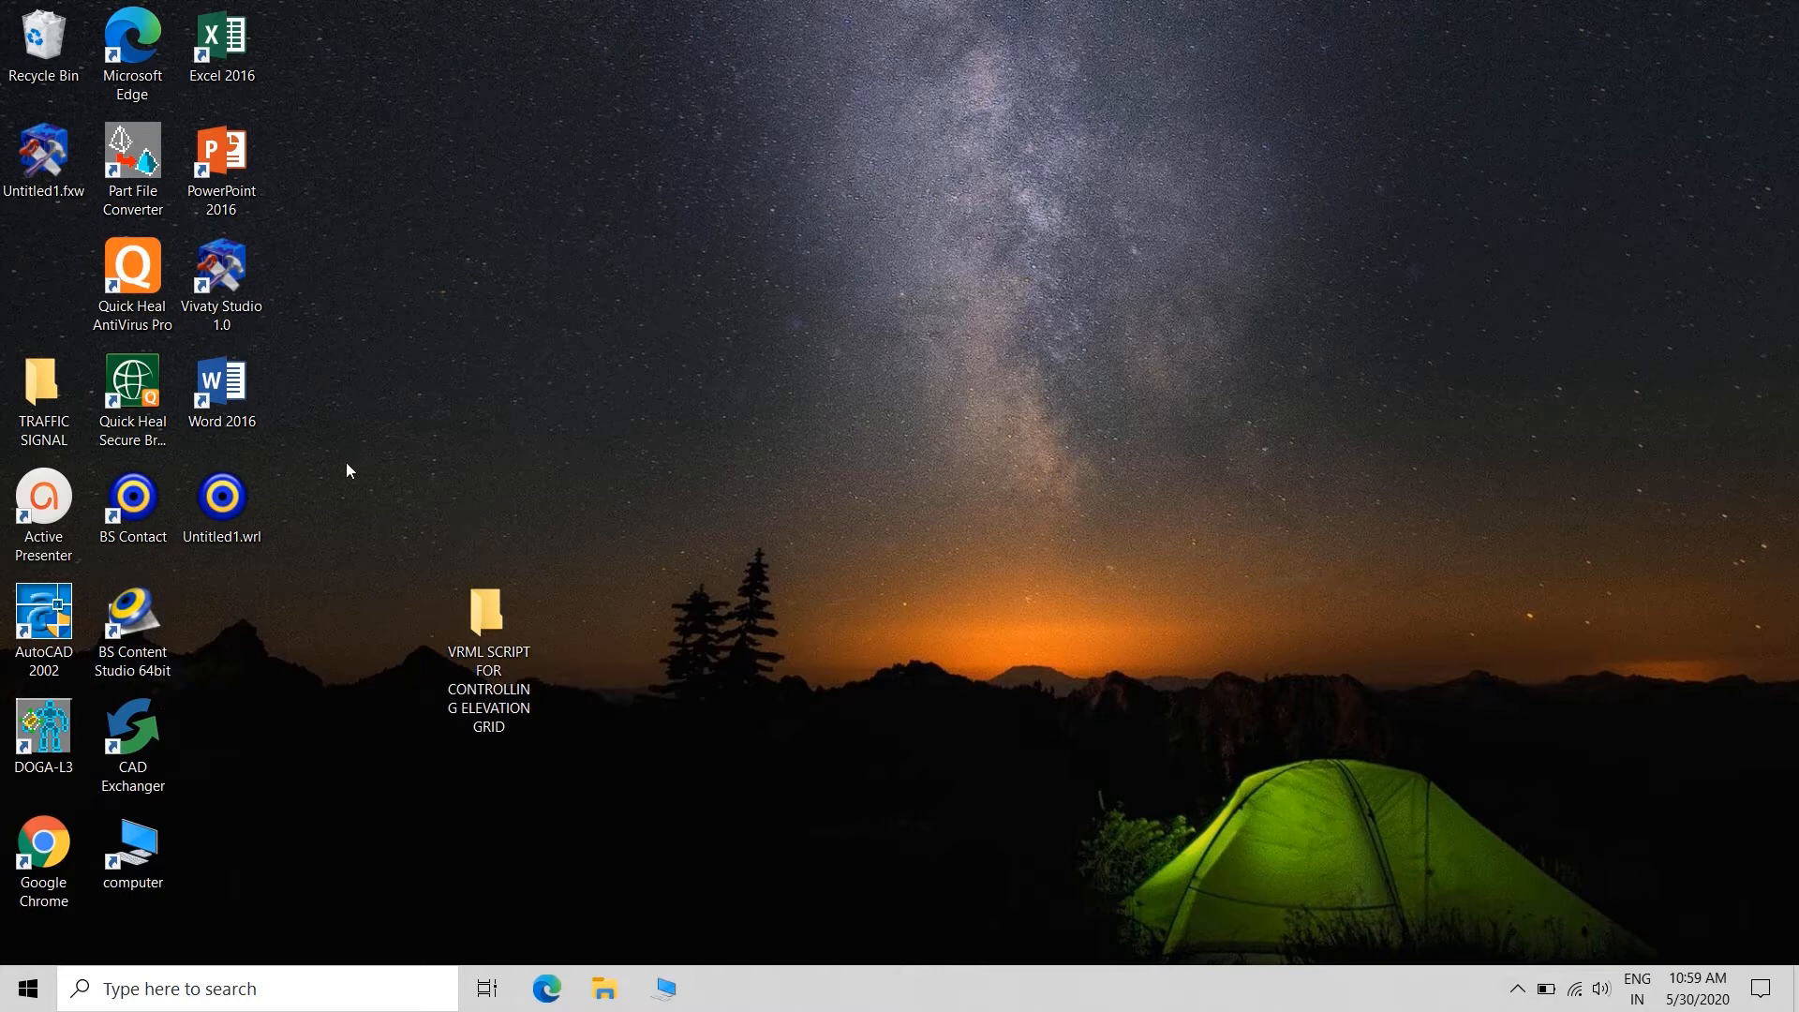
Launch Vivaty Studio 1.0 from the desktop, maximize it, and end the intro demo to reach an empty scene
double_click(231, 284)
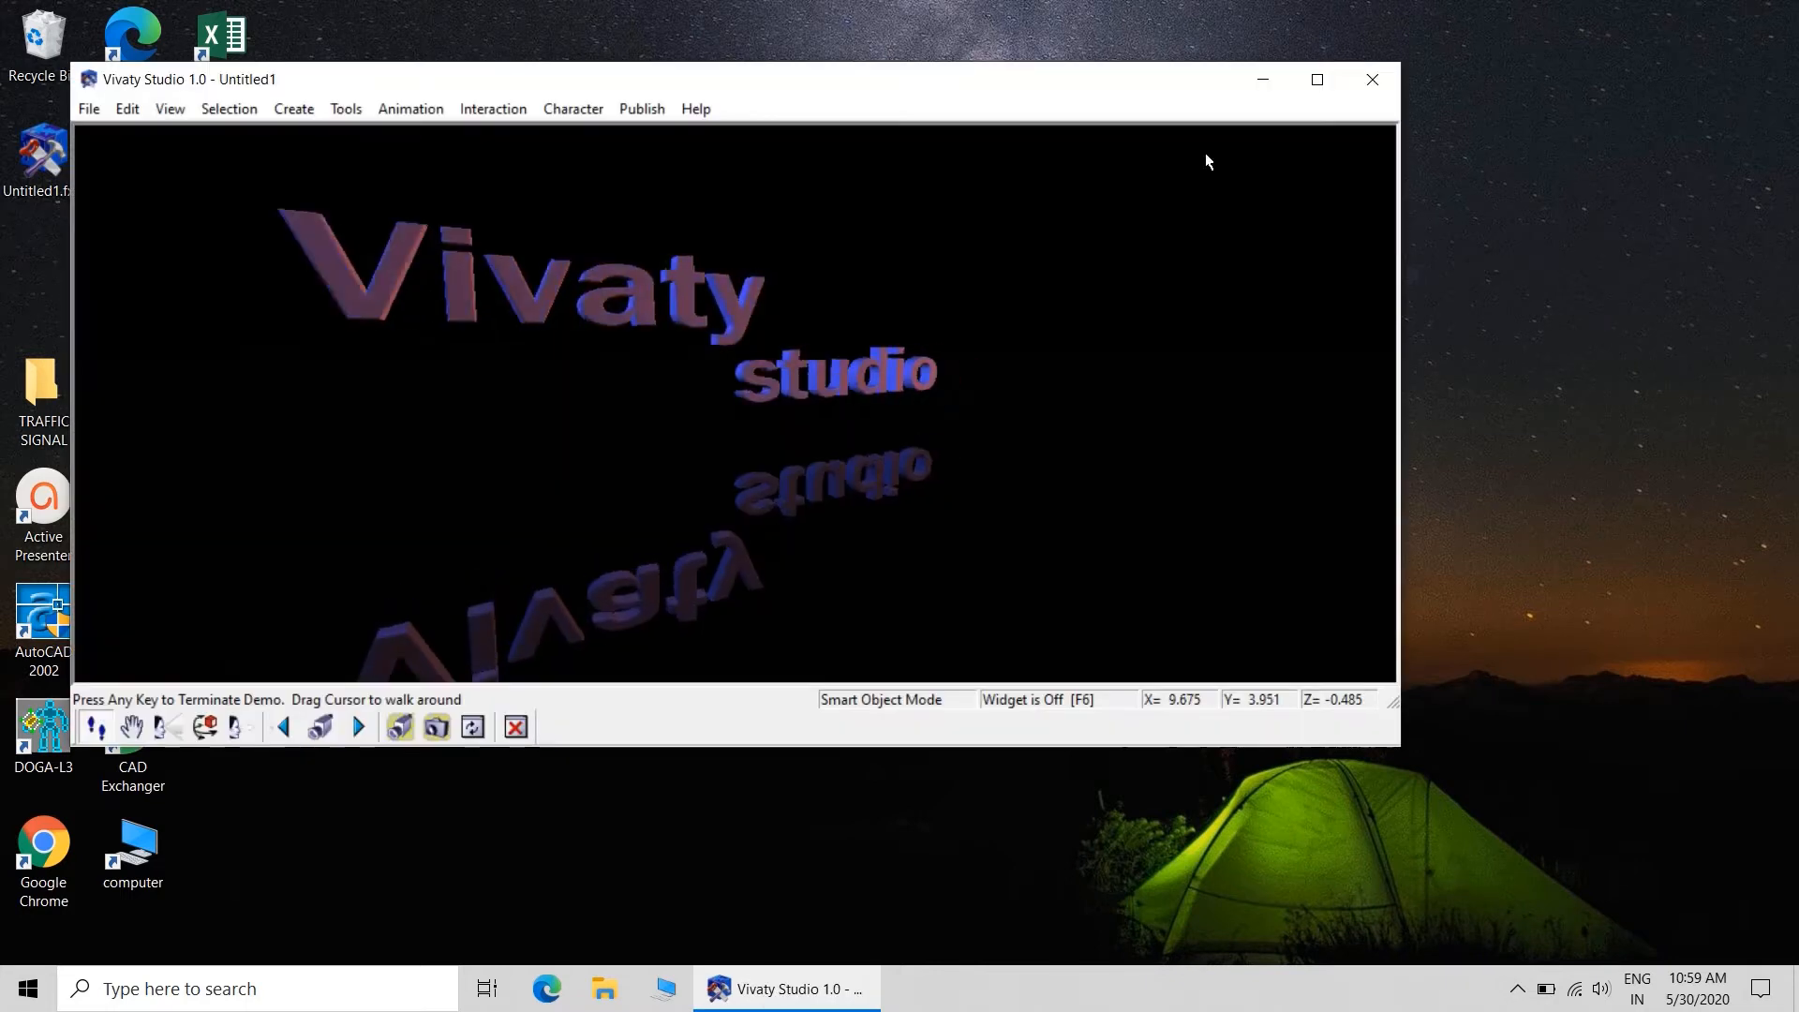
double_click(1316, 81)
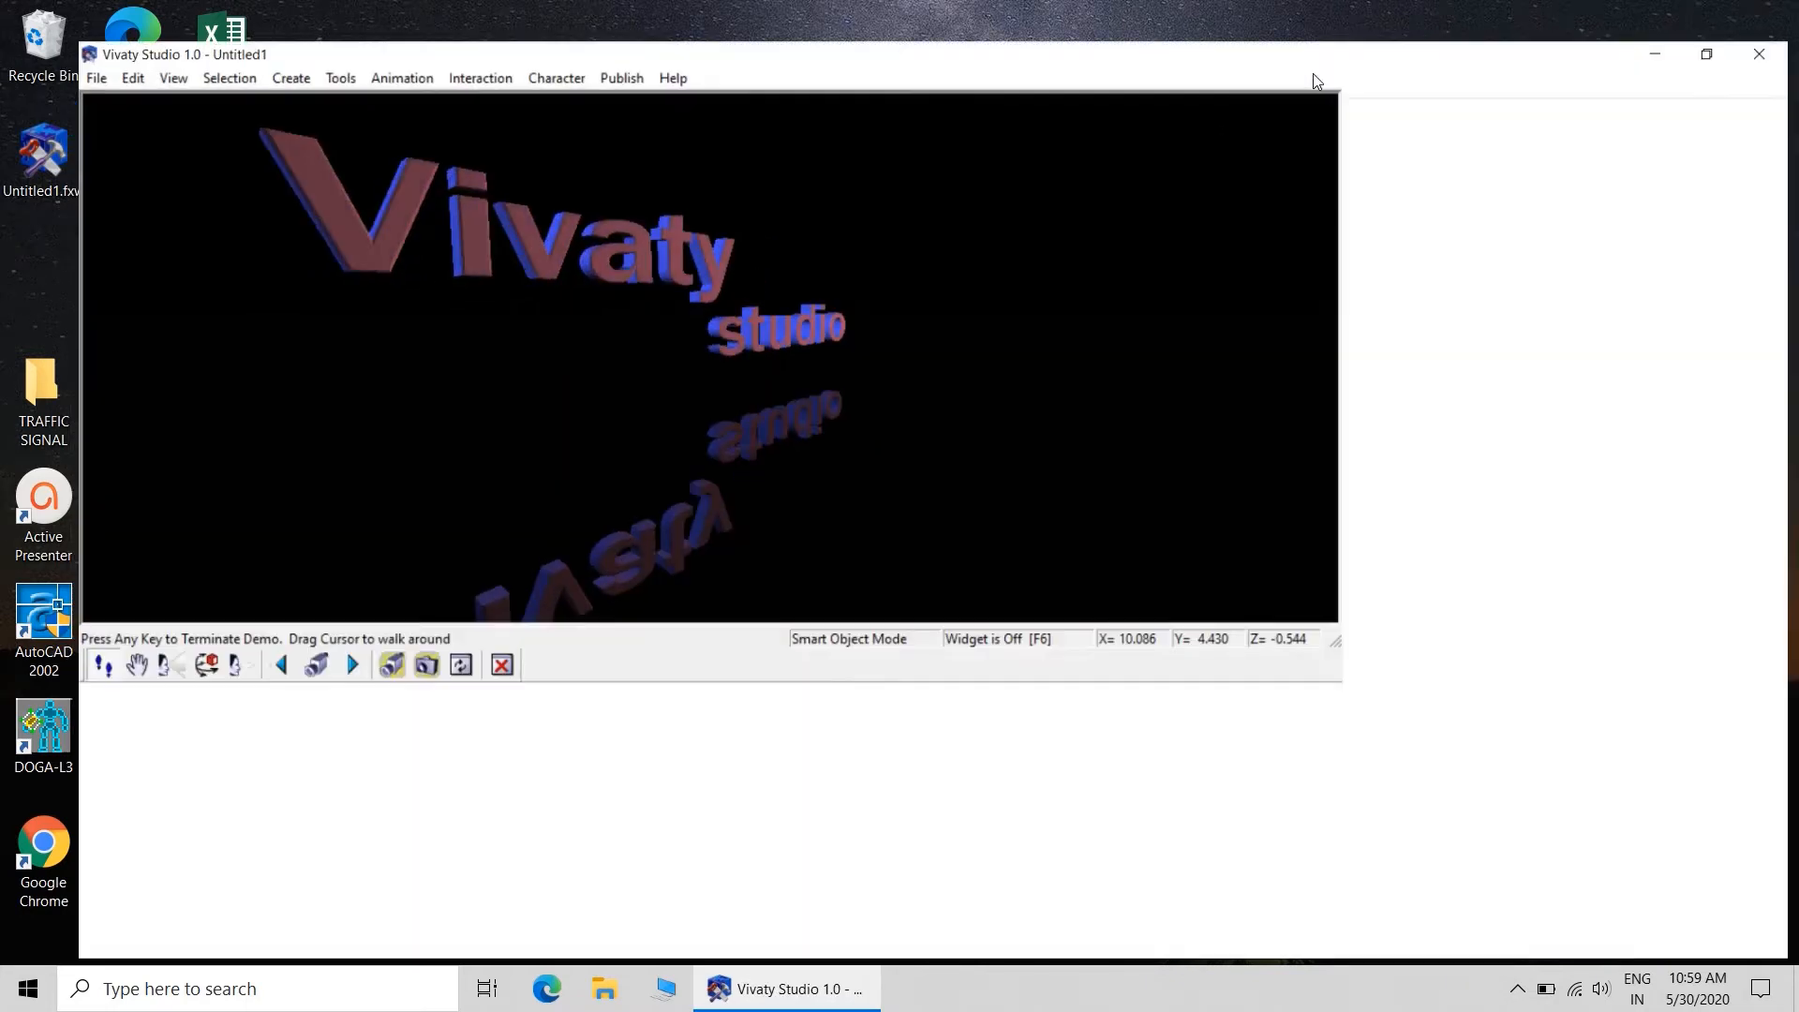
click(446, 946)
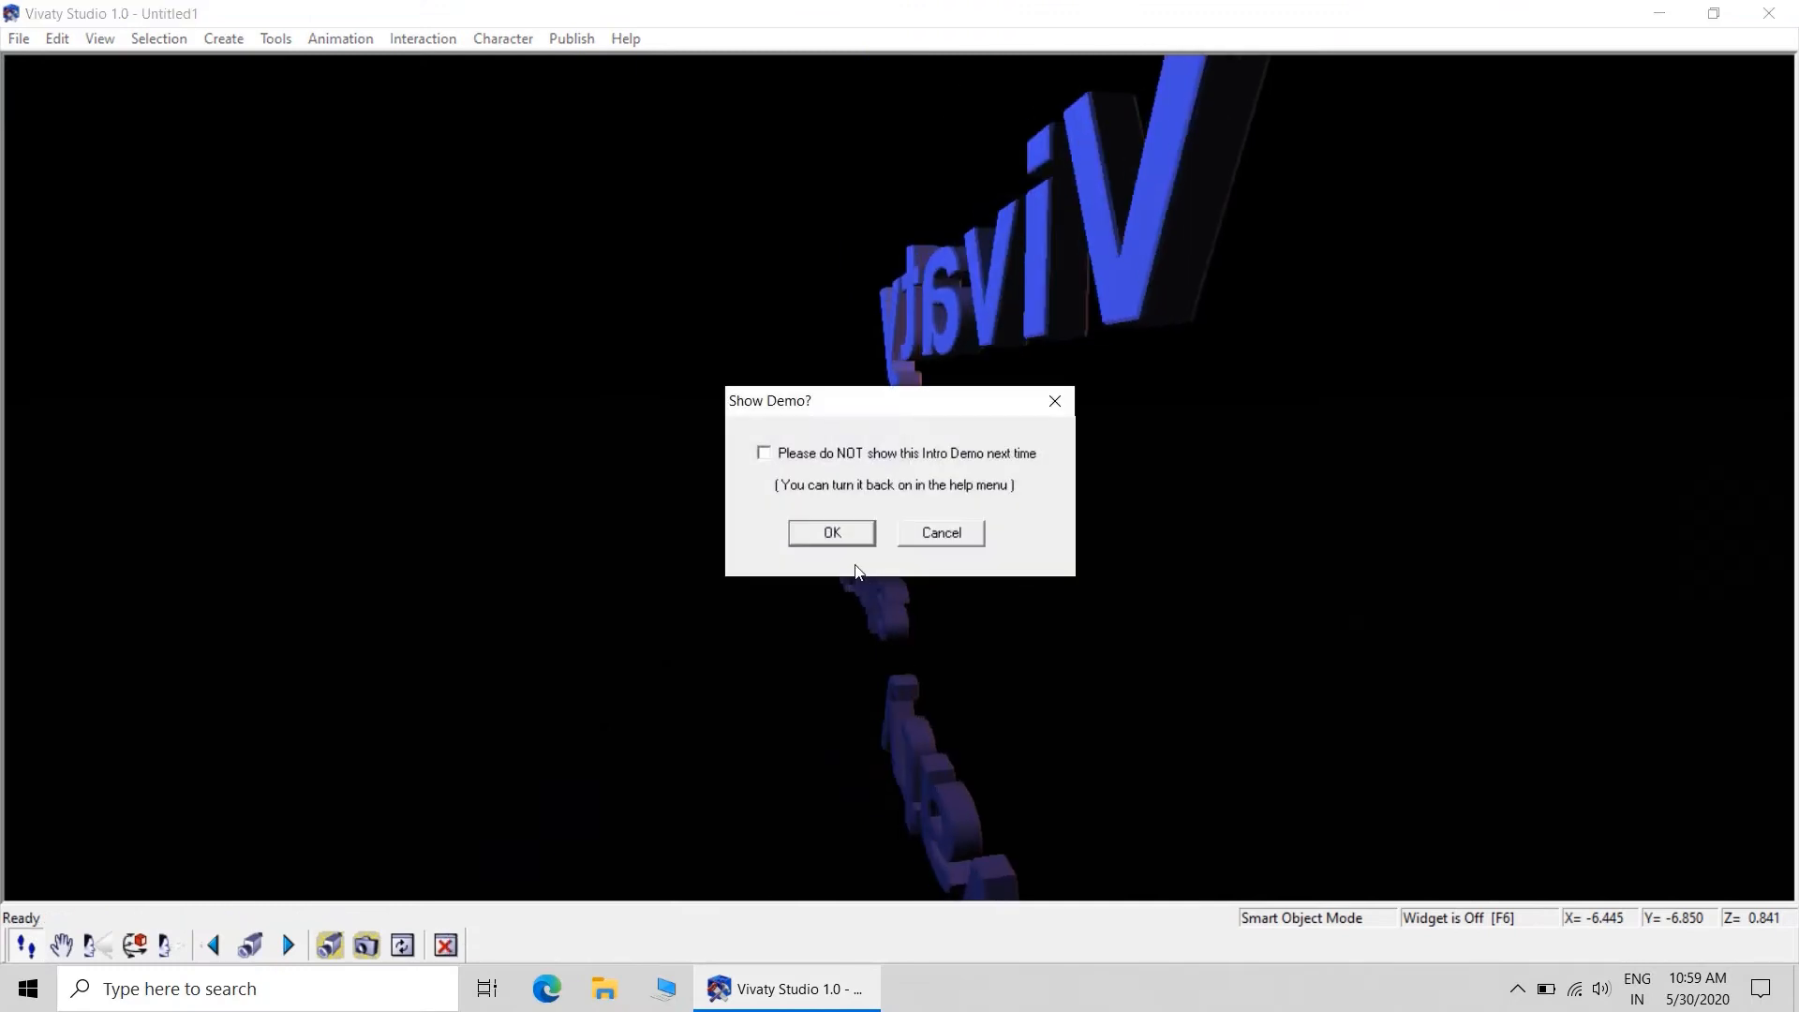
click(832, 534)
click(1054, 626)
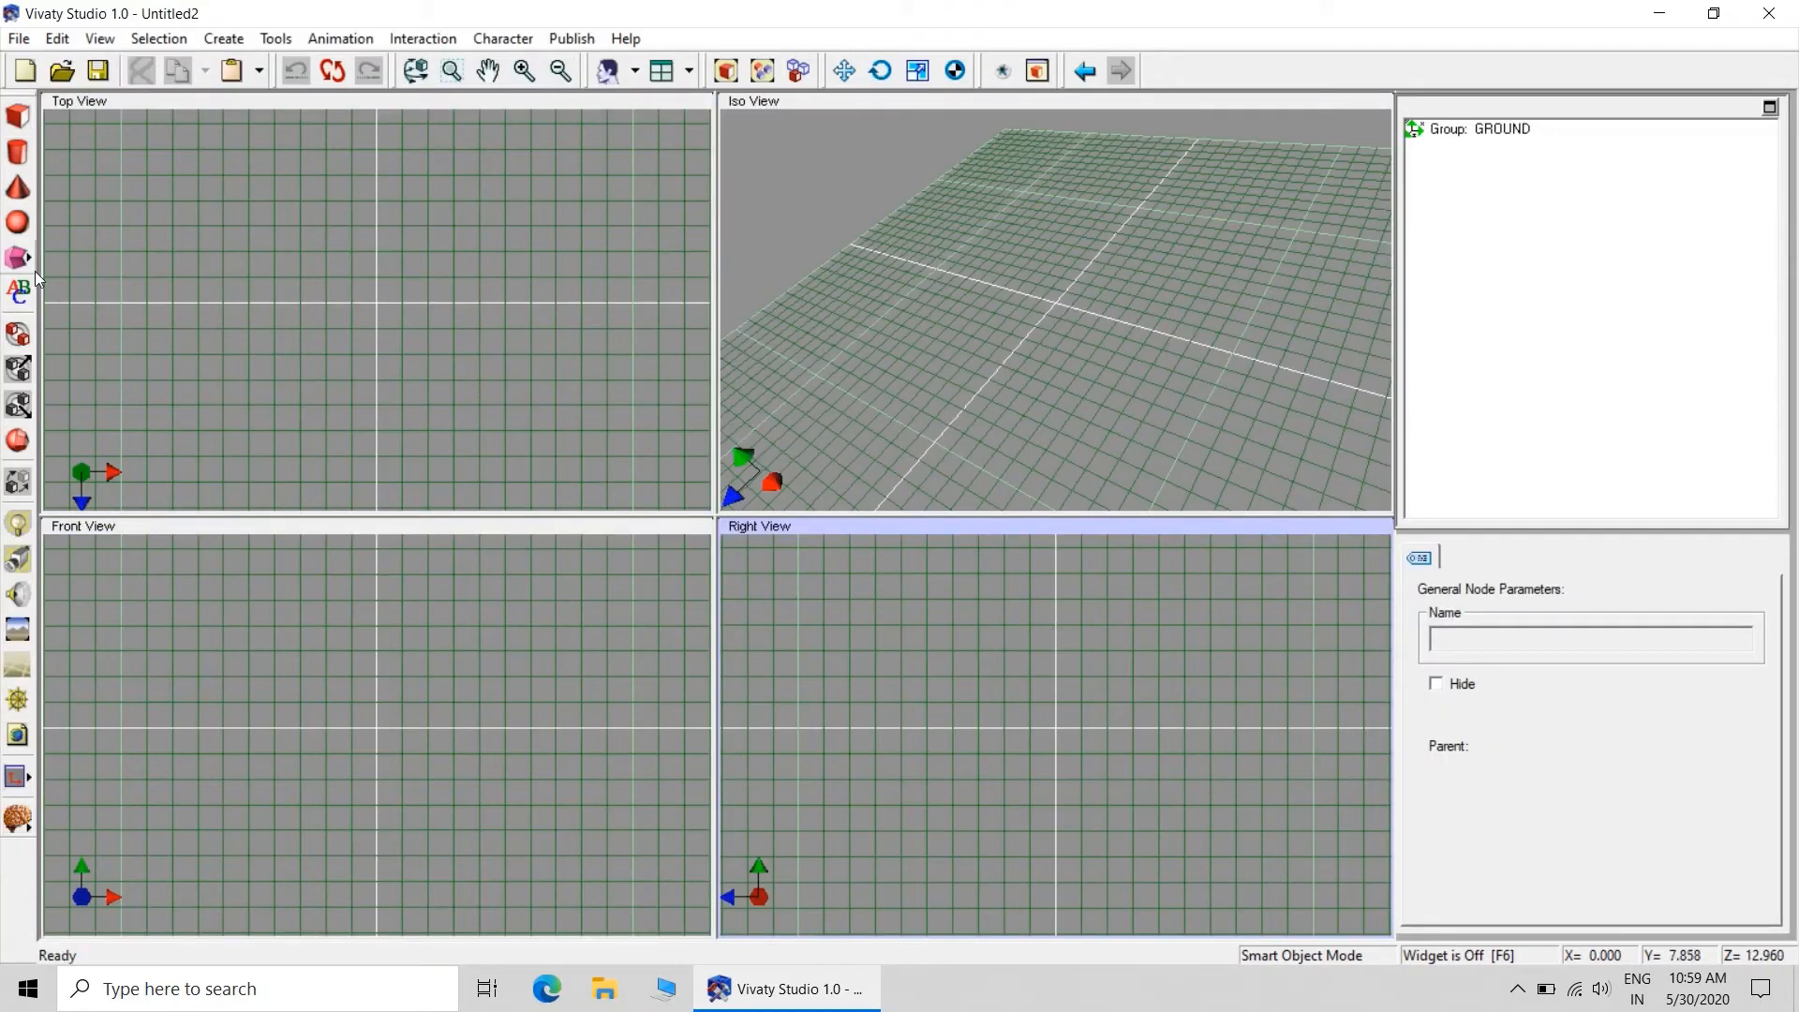
Import REFINED ELEVATION GRID.wrl as X3D/VRML from the VRML SCRIPT FOR CONTROLLING ELEVATION GRID folder on the desktop
click(19, 38)
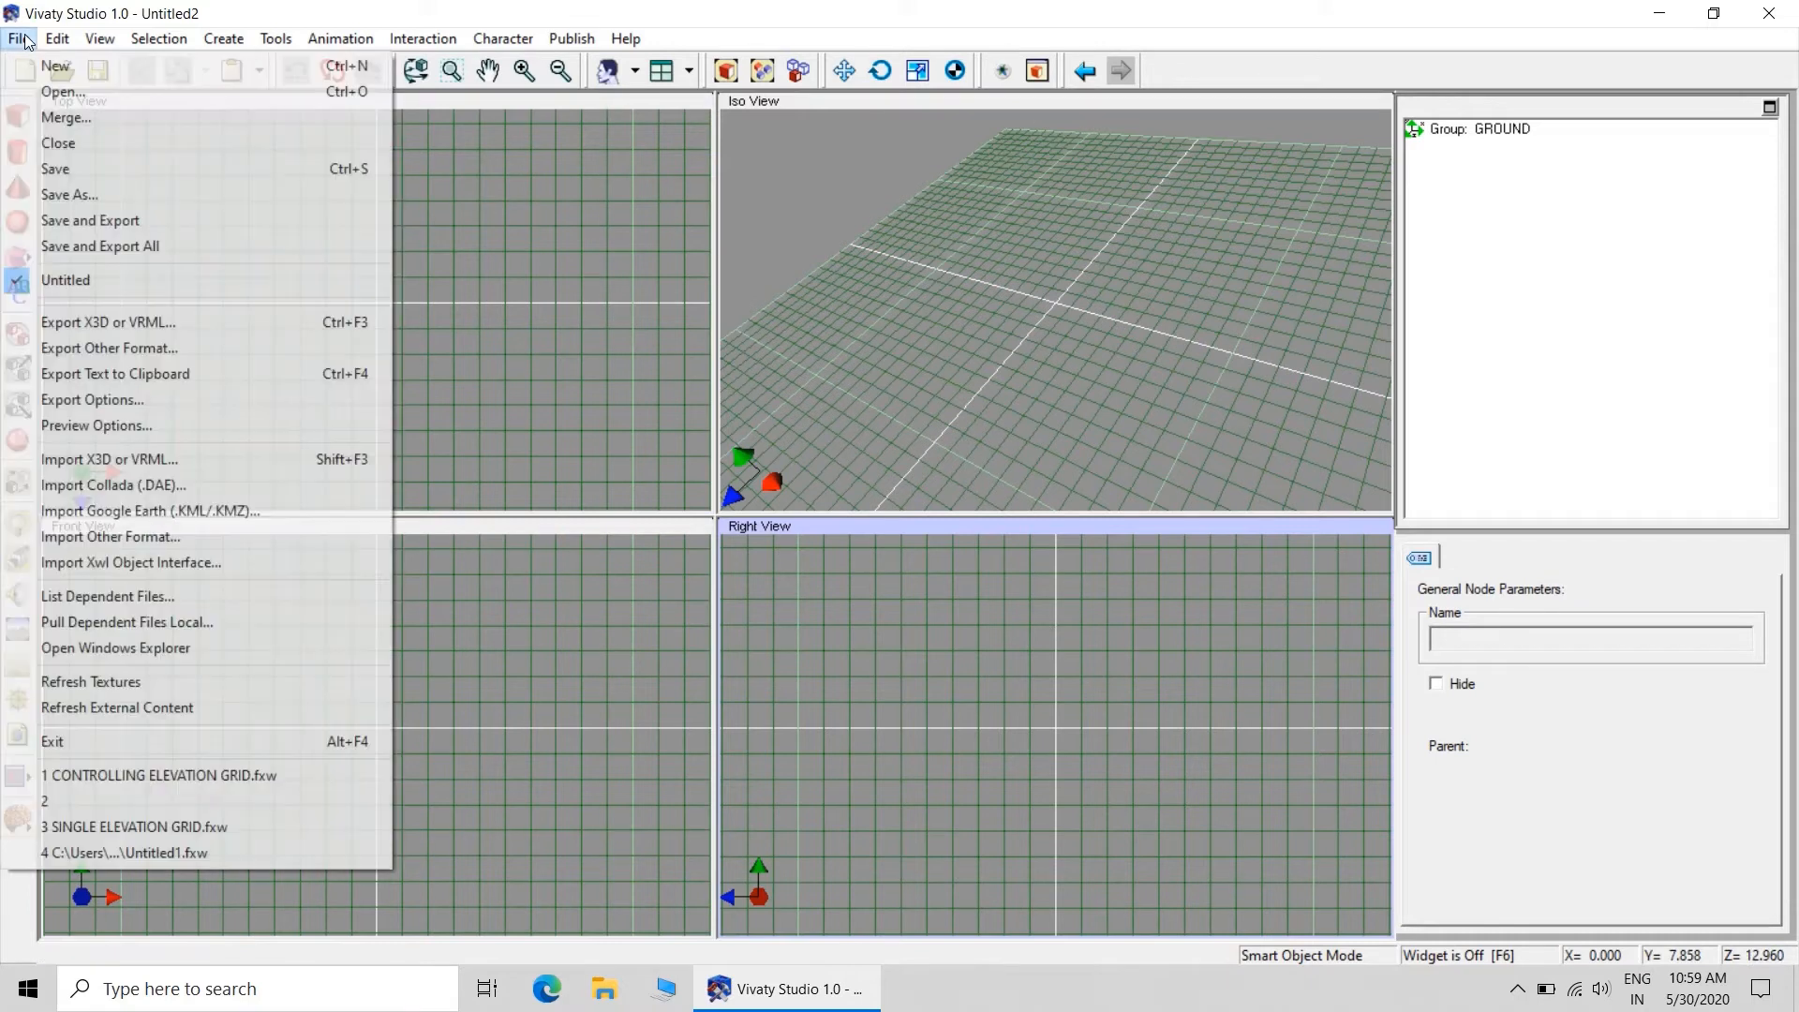
click(106, 457)
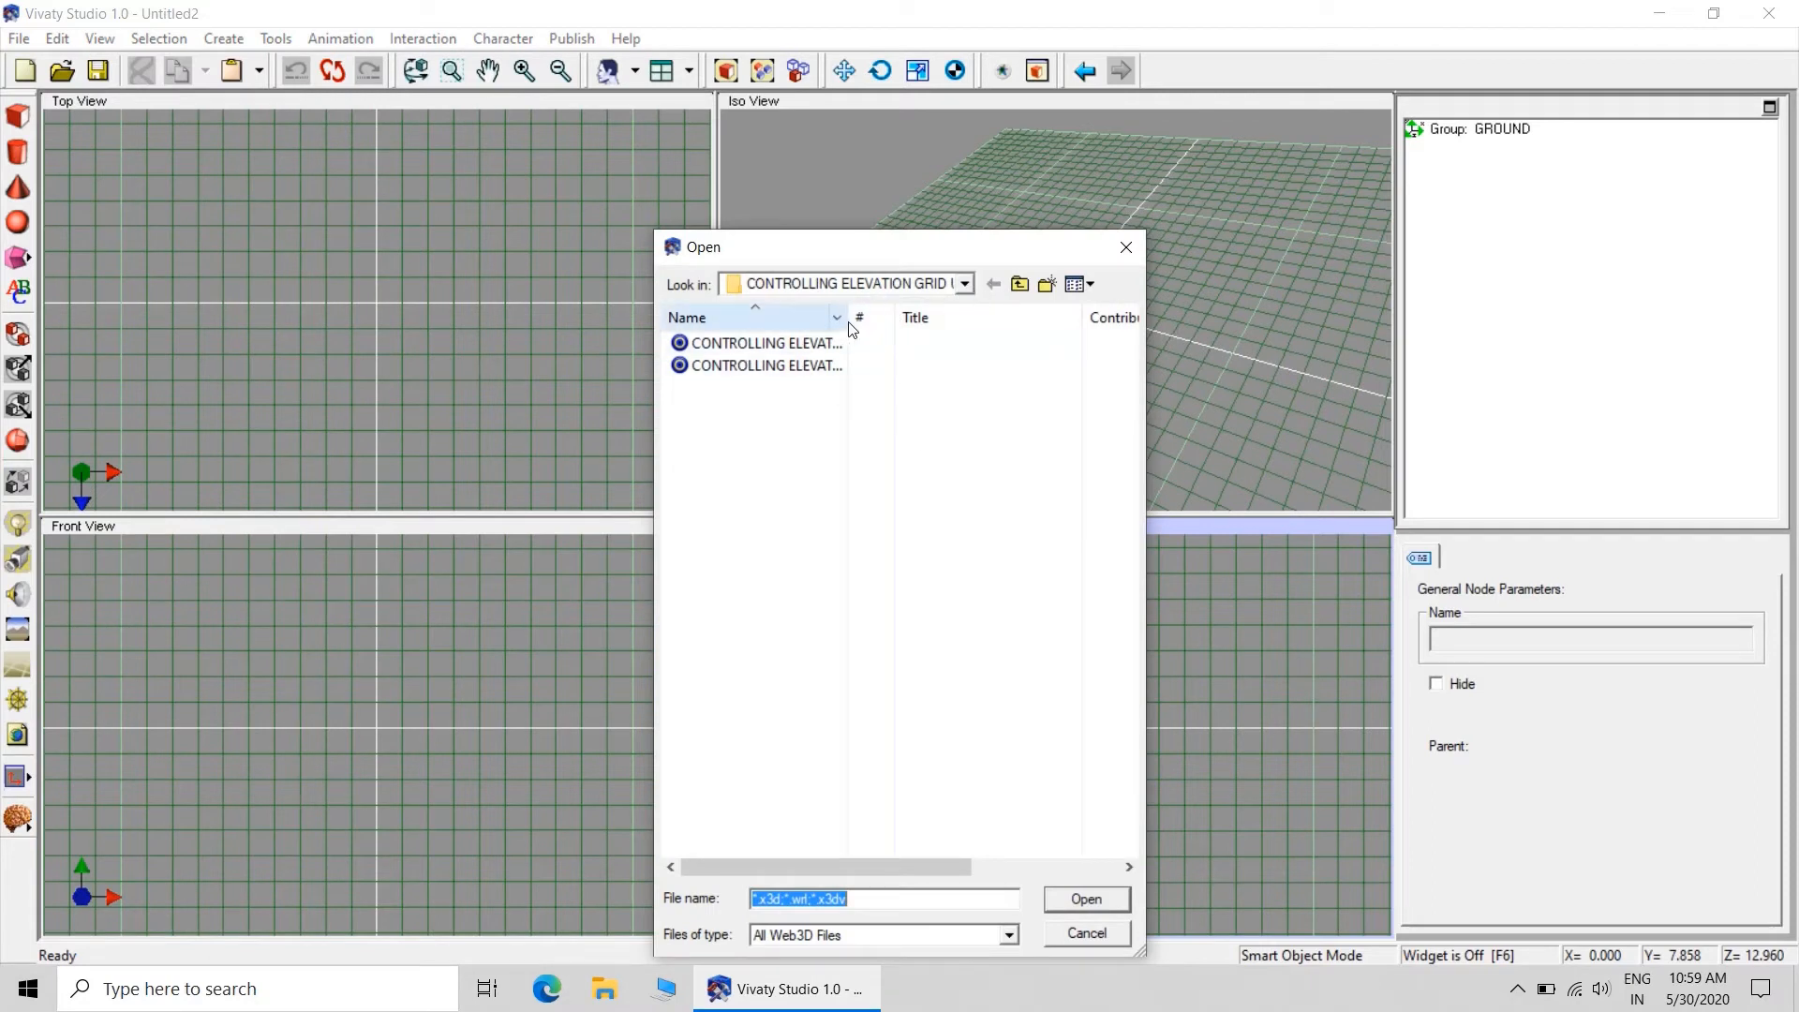
click(898, 285)
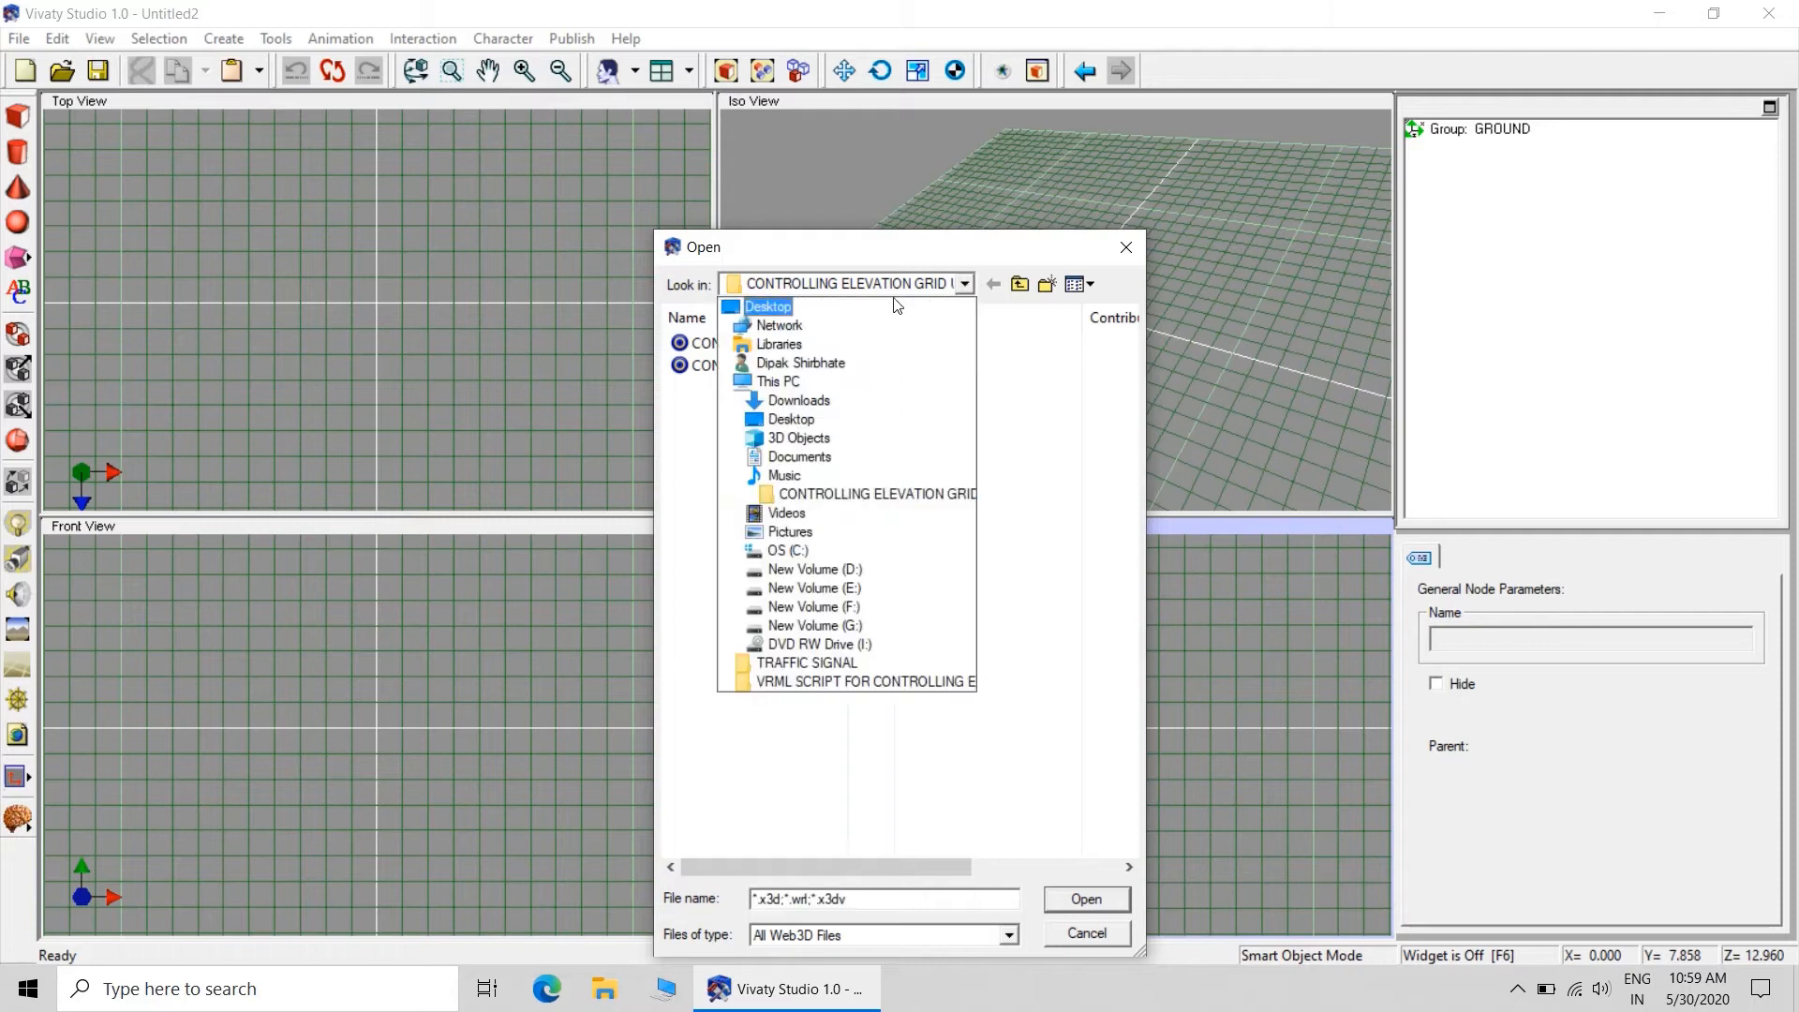
click(867, 309)
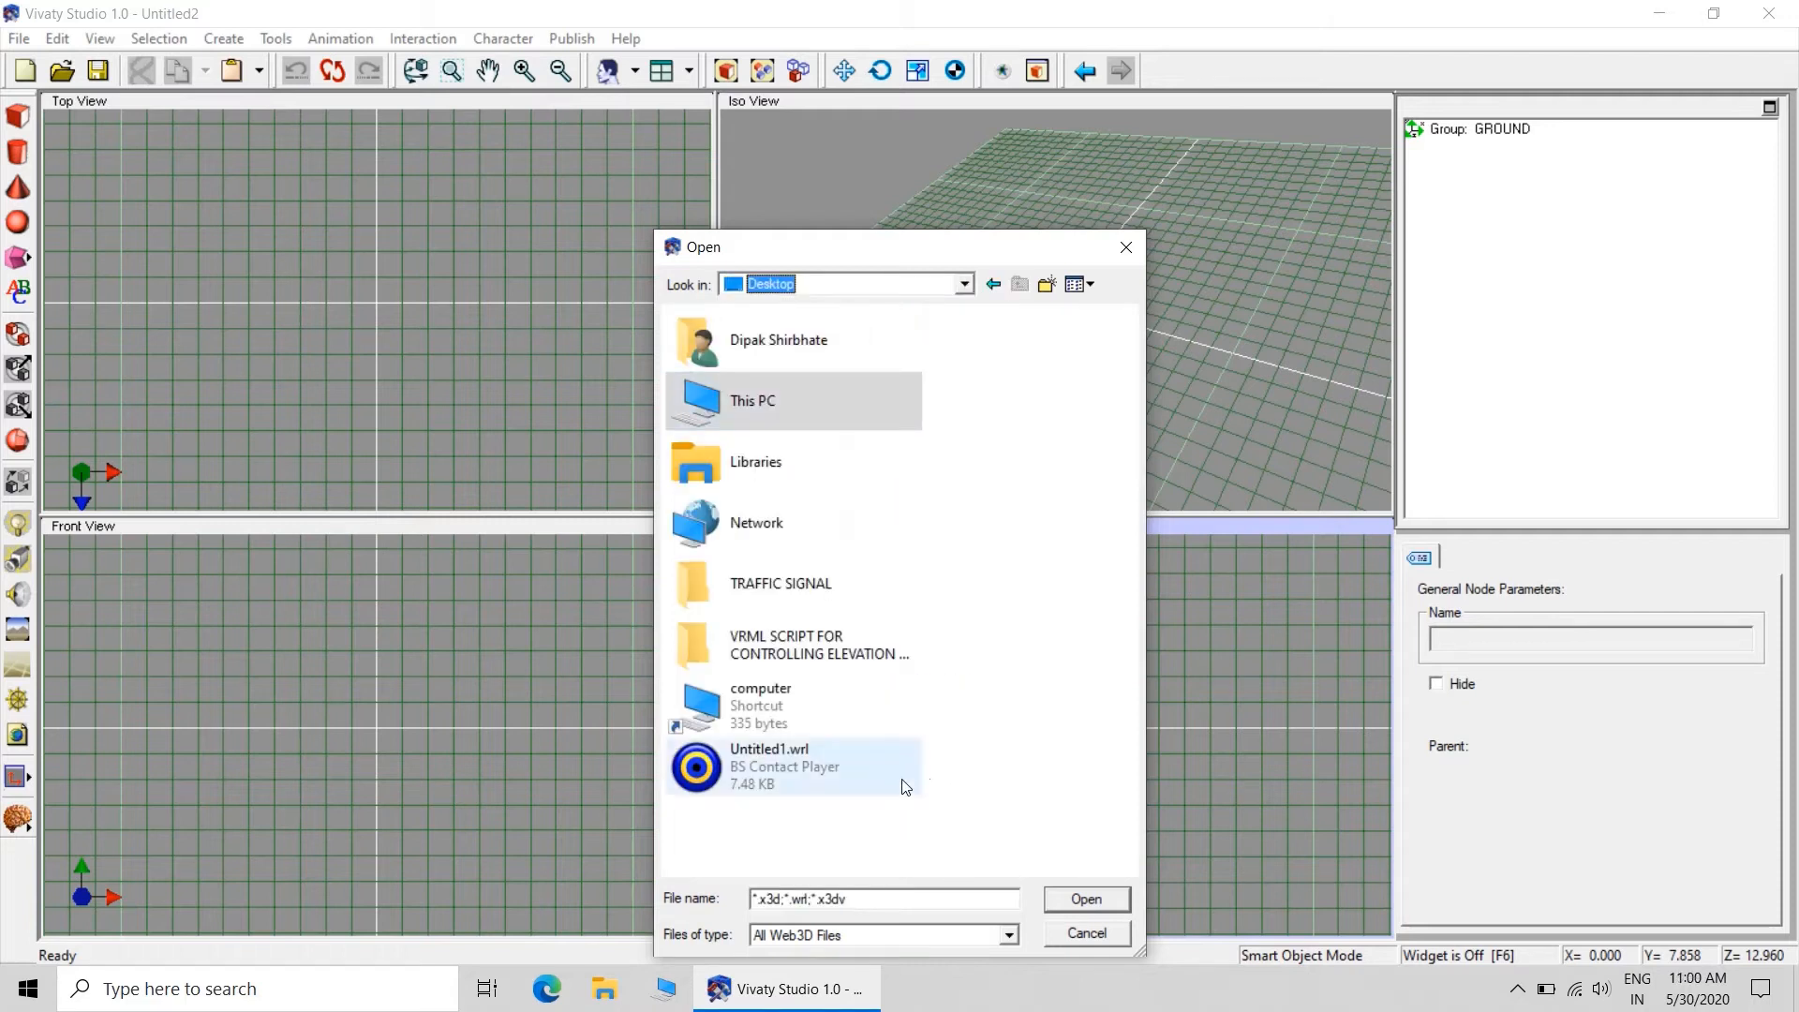
double_click(806, 650)
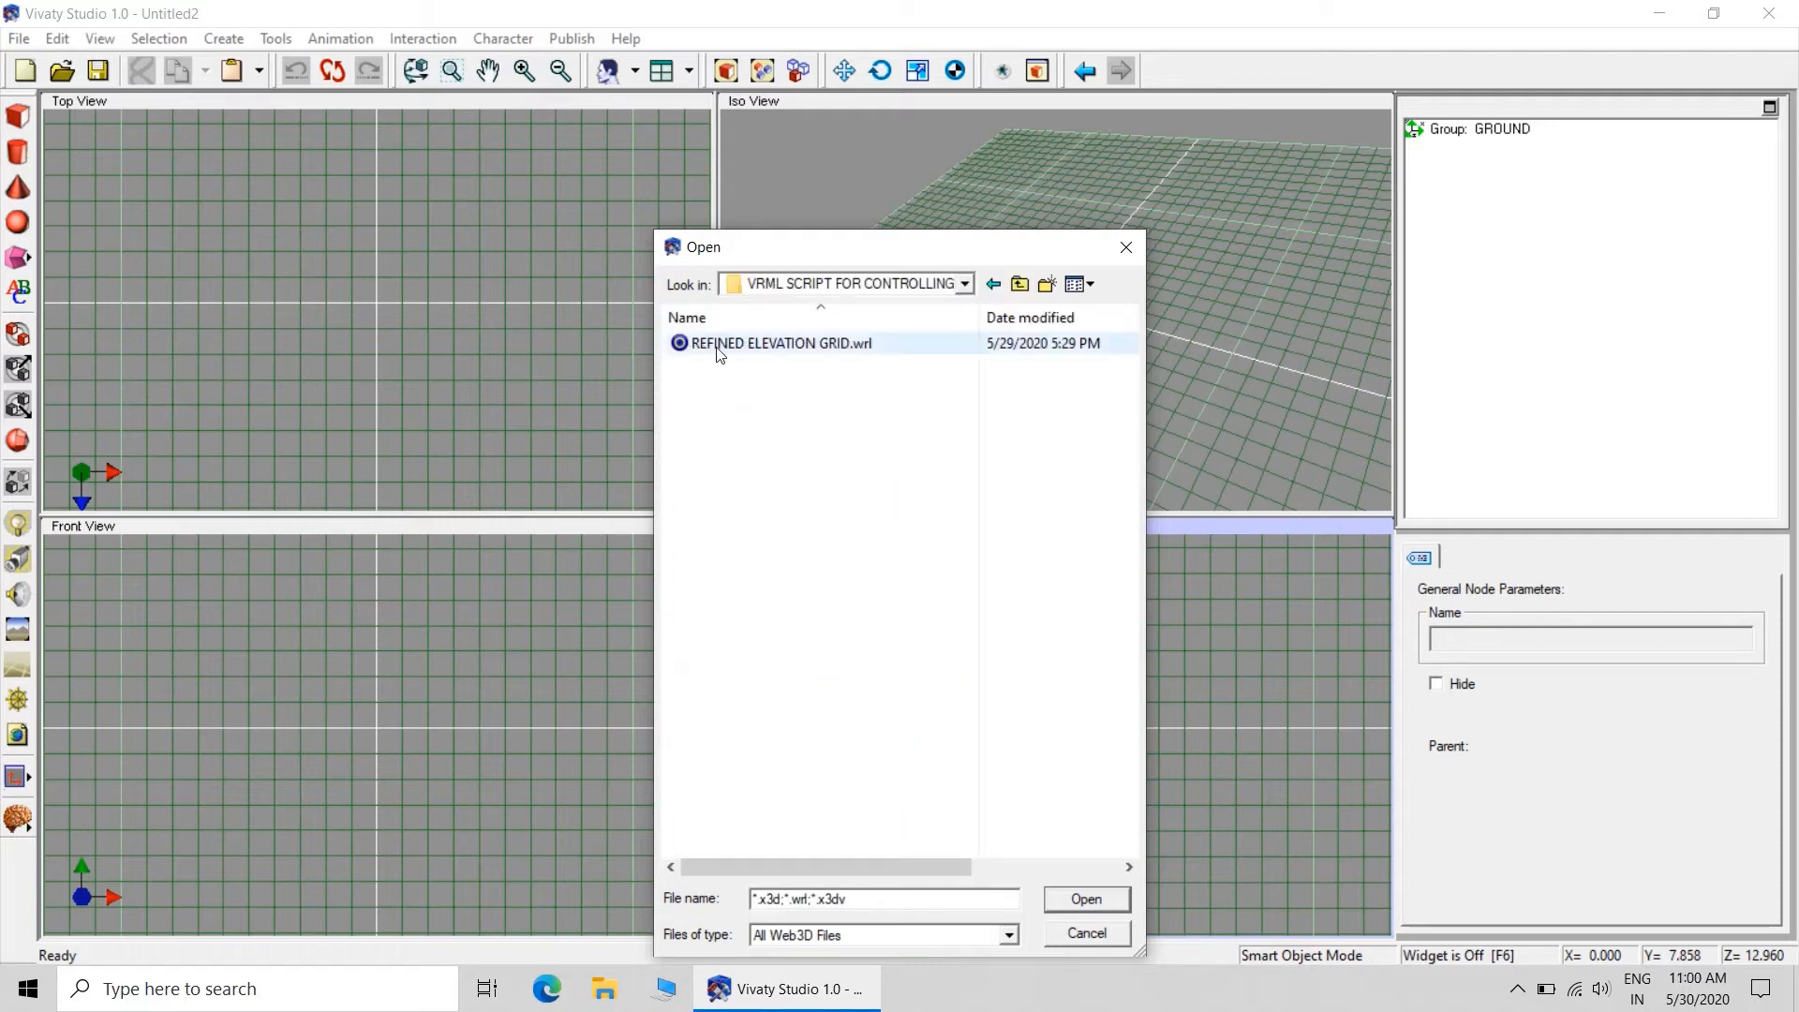
click(720, 353)
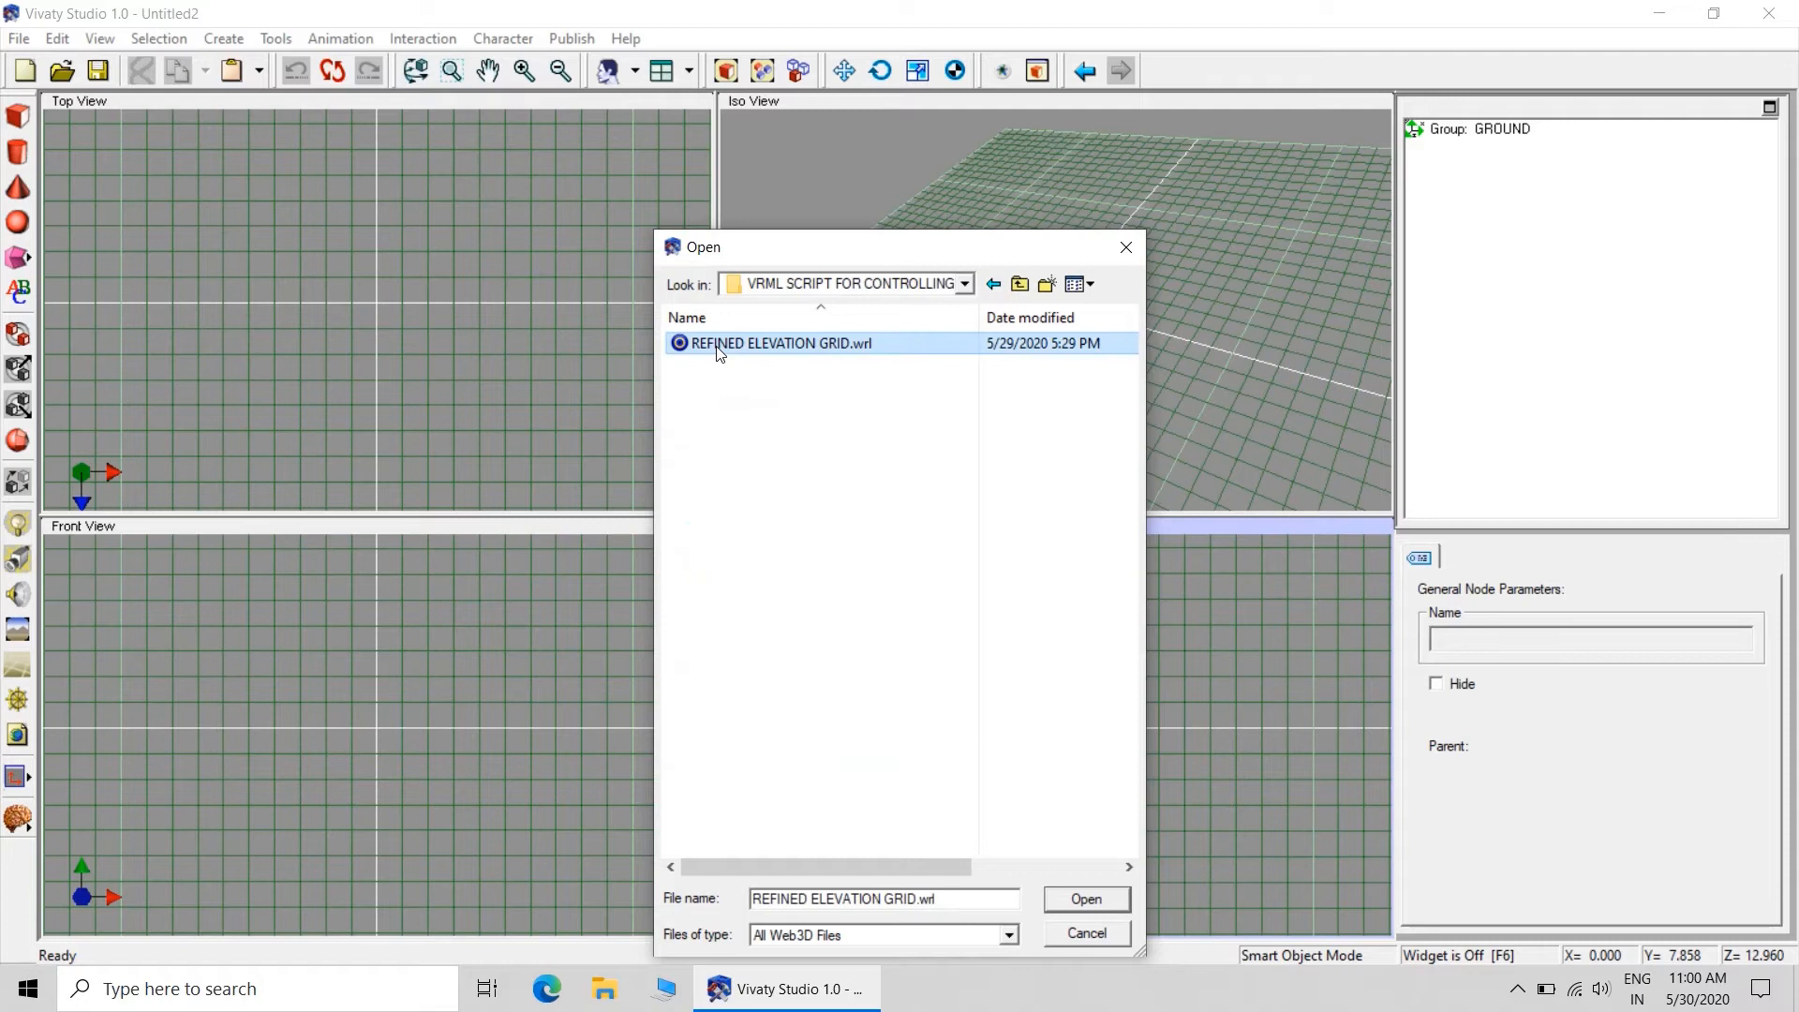
click(1087, 900)
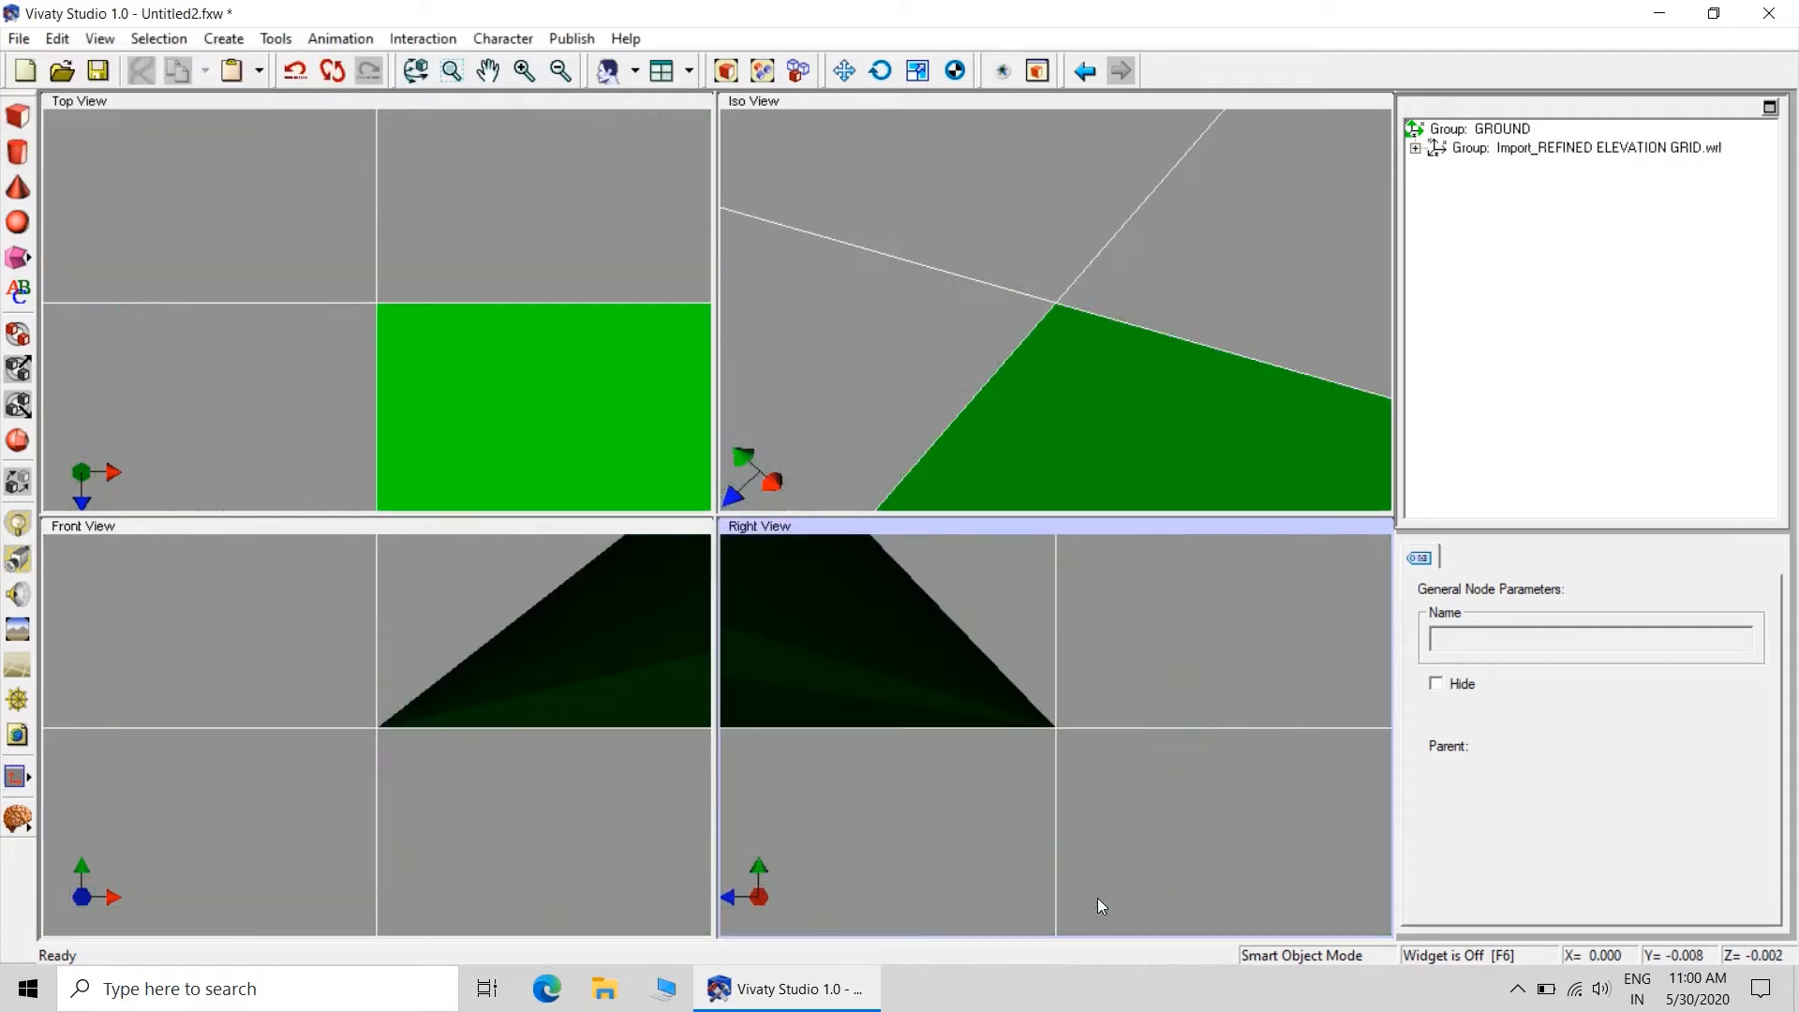
Expand the imported group in the scene tree, dismiss the antivirus notice, and inspect the group's transform parameters
click(1416, 148)
click(1779, 417)
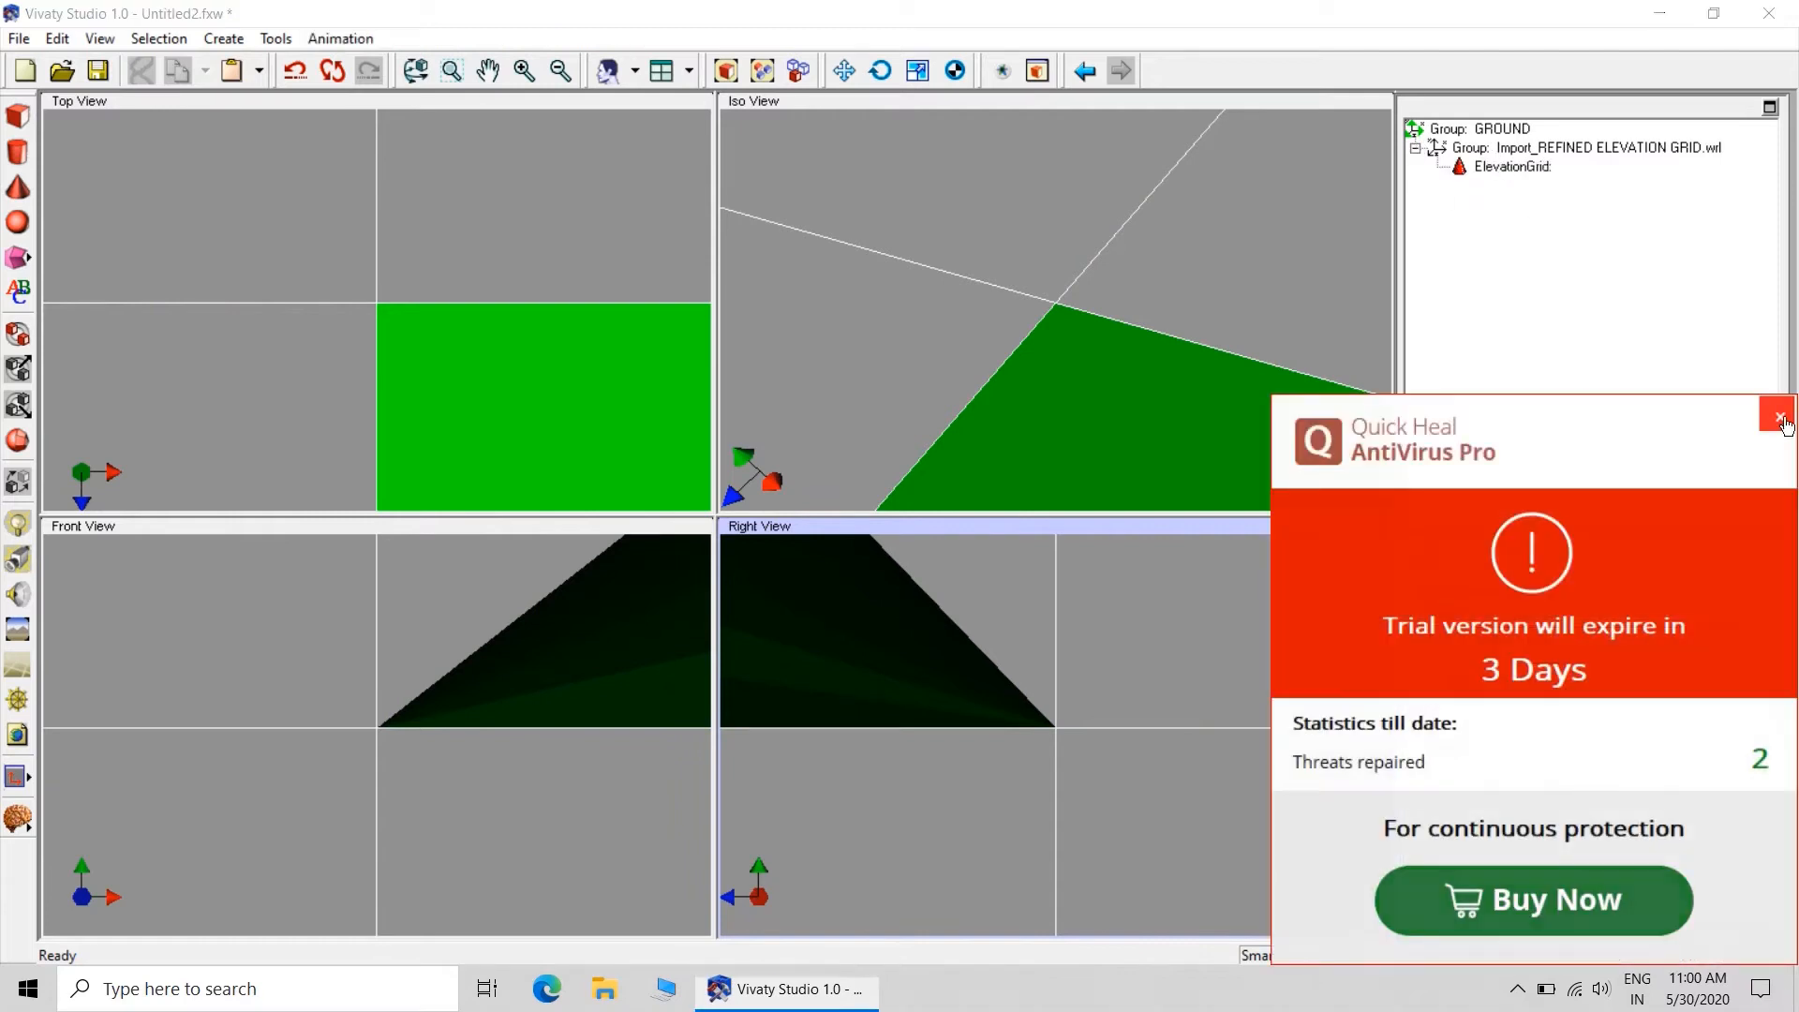
click(1518, 148)
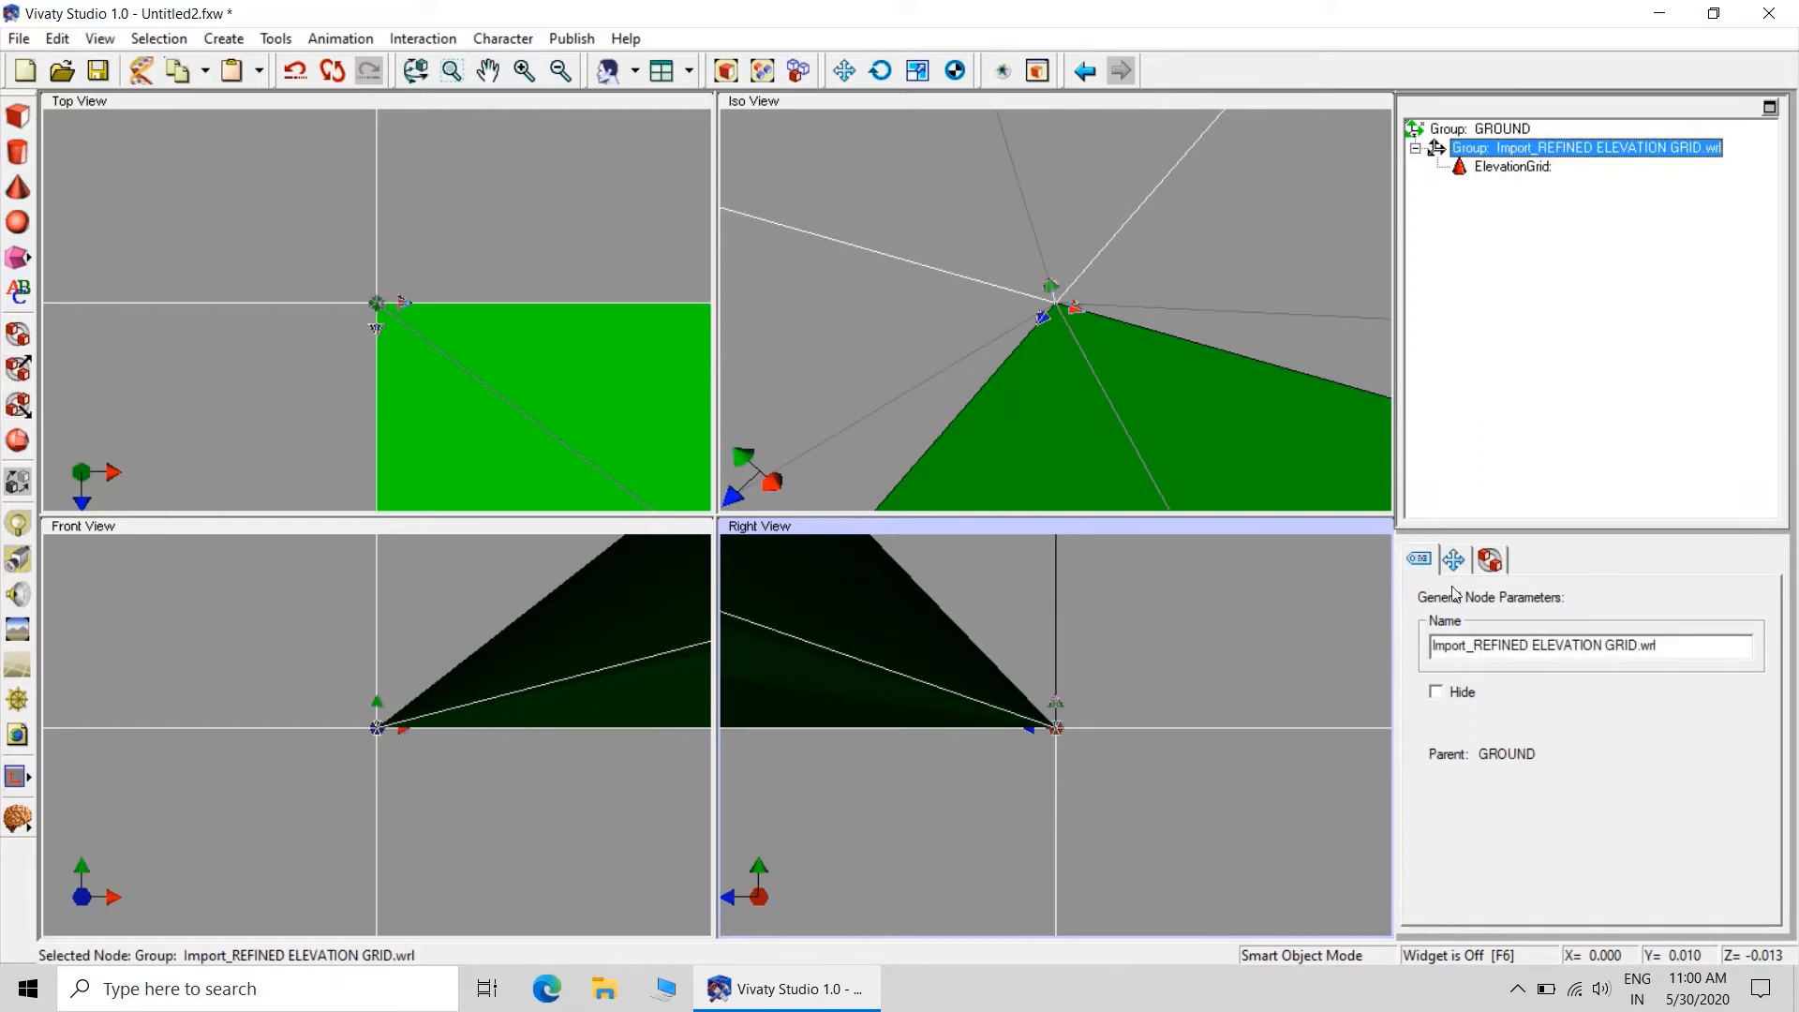
click(1455, 561)
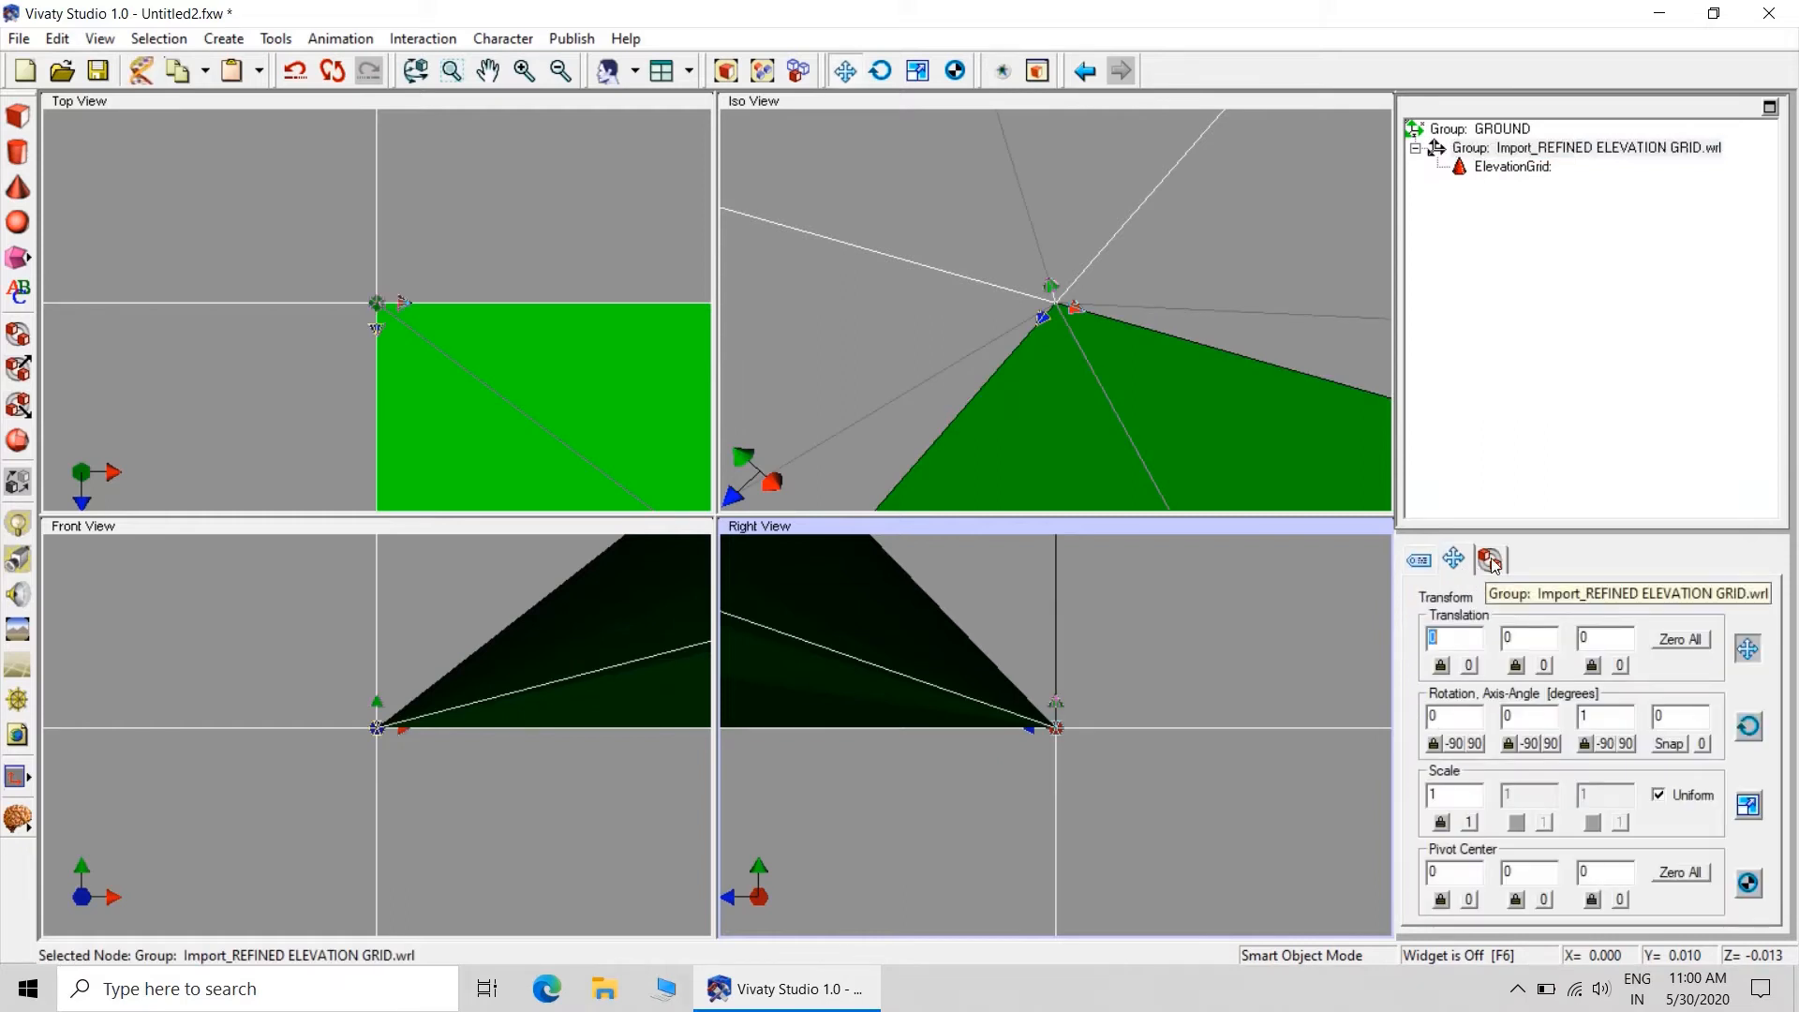
Name the ElevationGrid node inside the imported group SWELLING
click(1510, 168)
click(1422, 560)
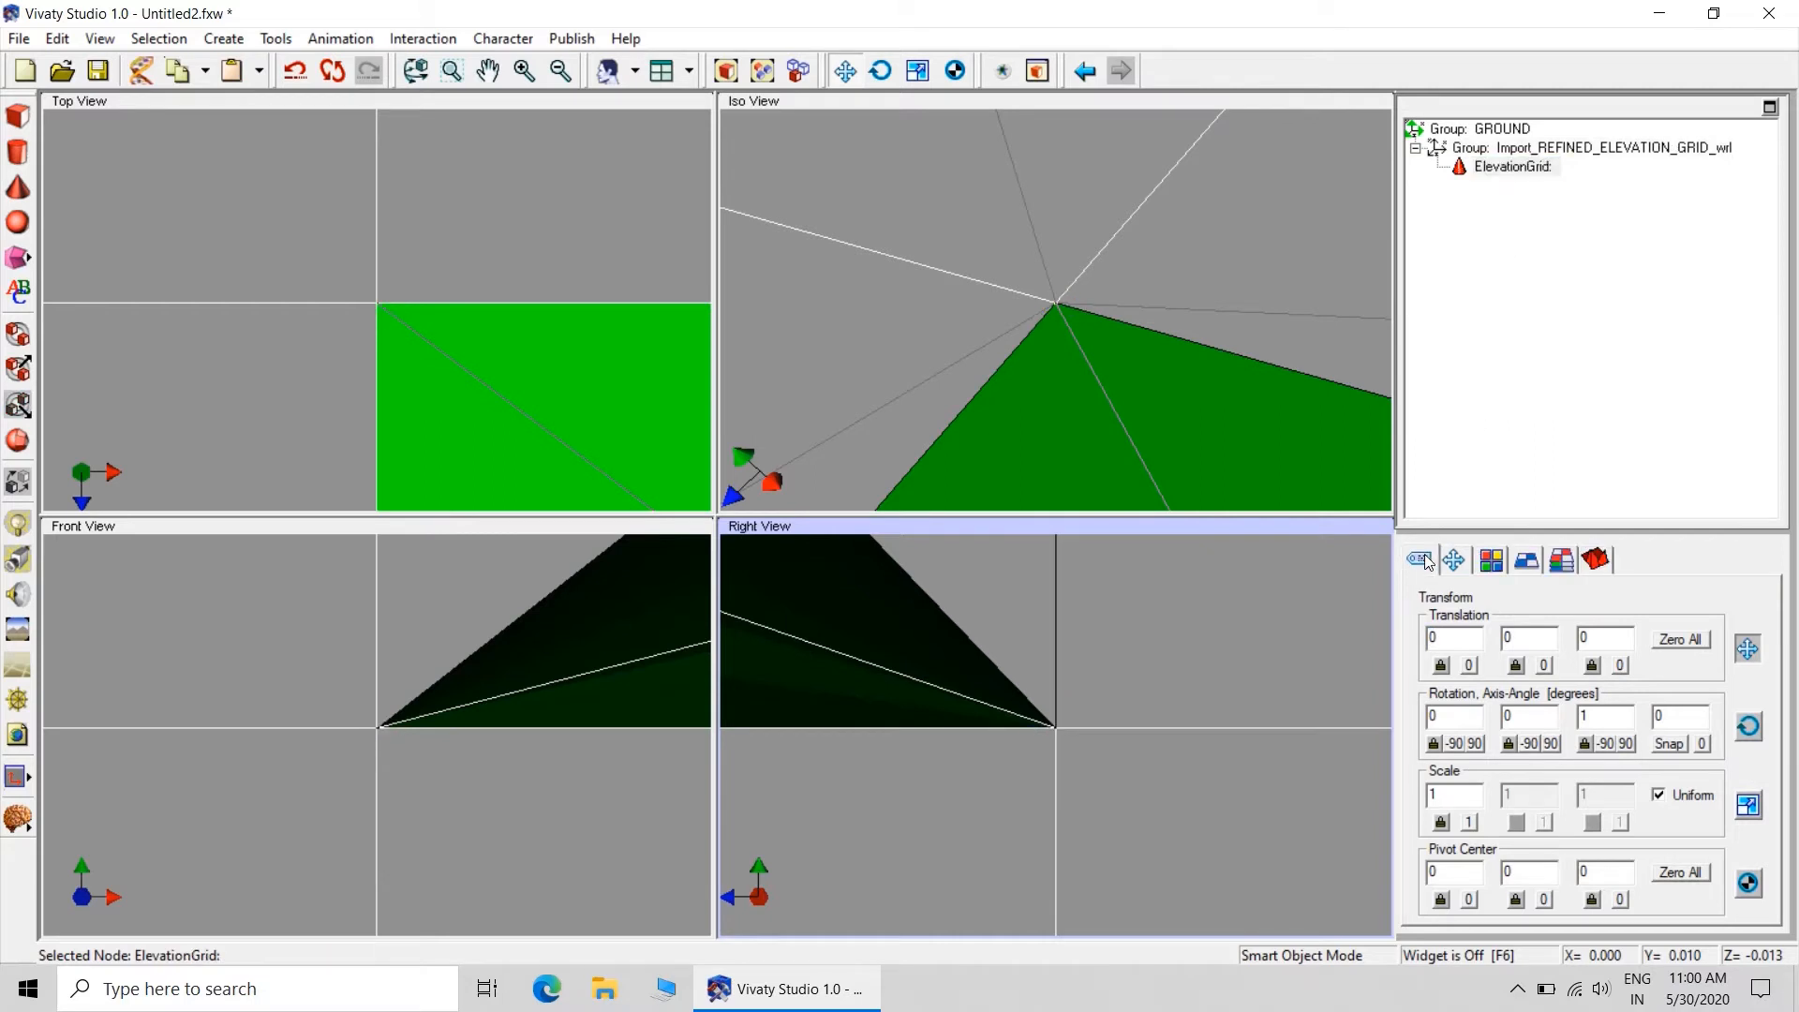
text(S)
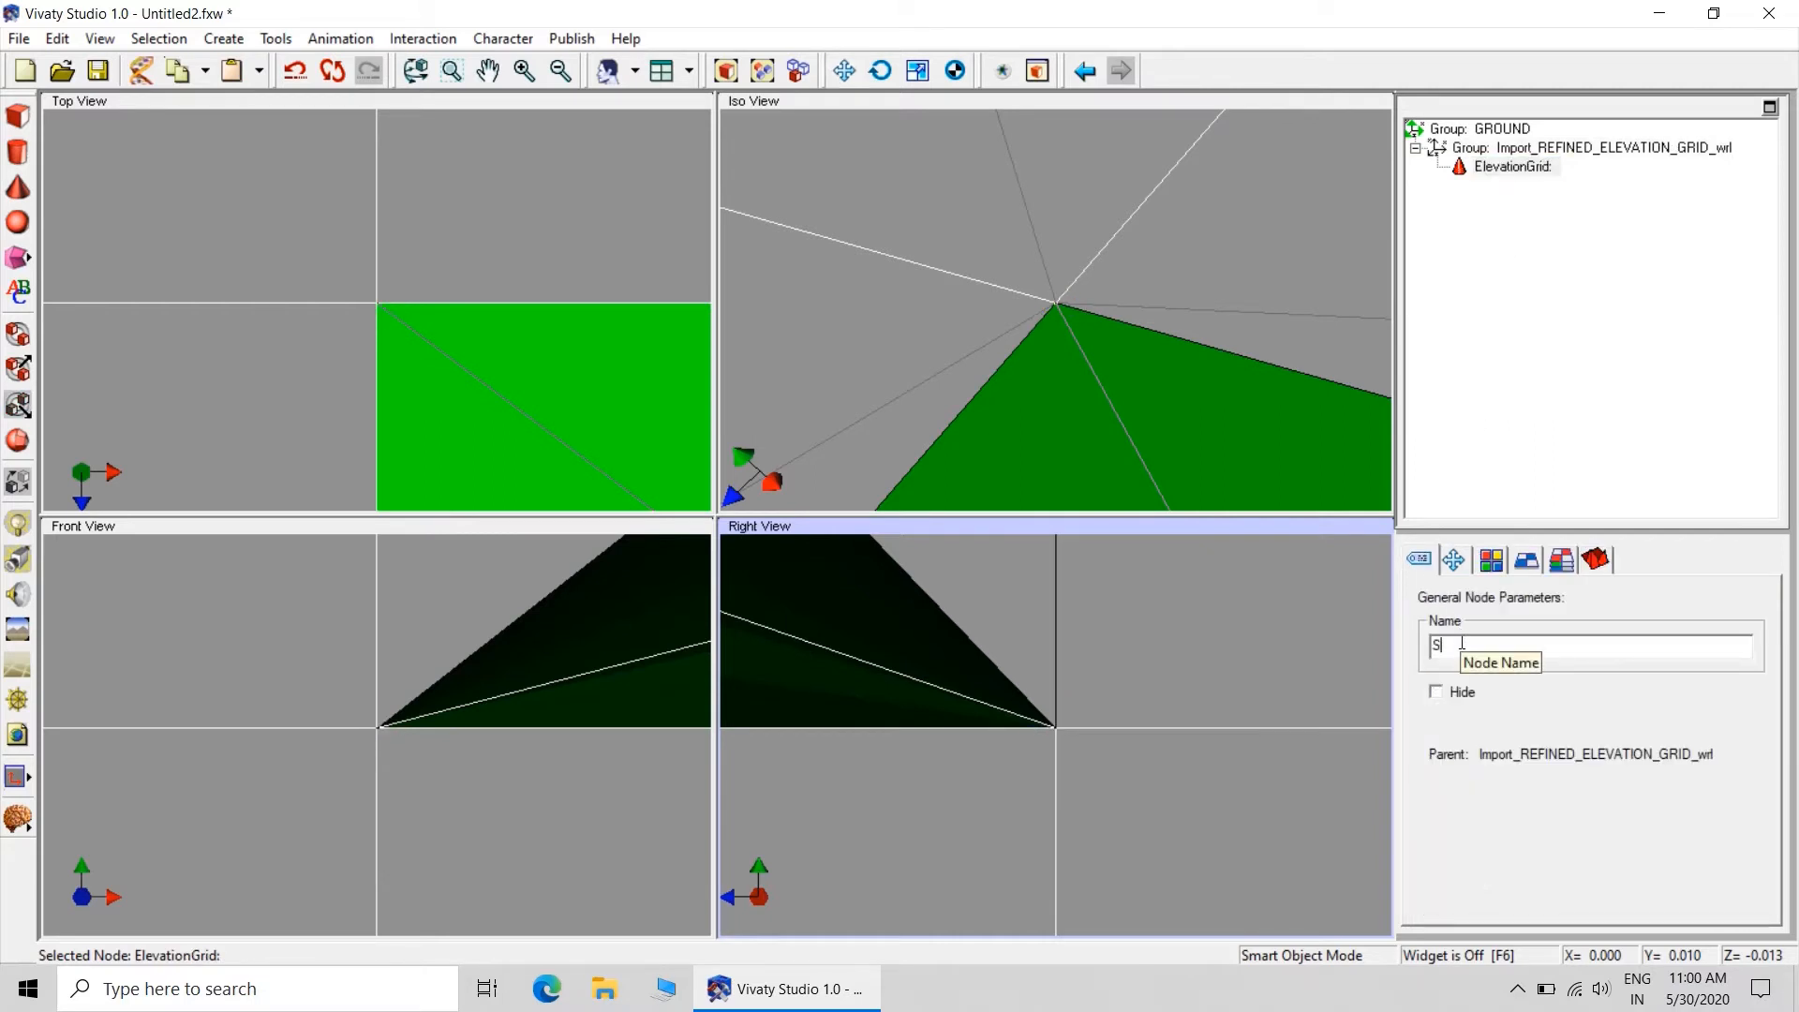
text(WELLING)
key(Return)
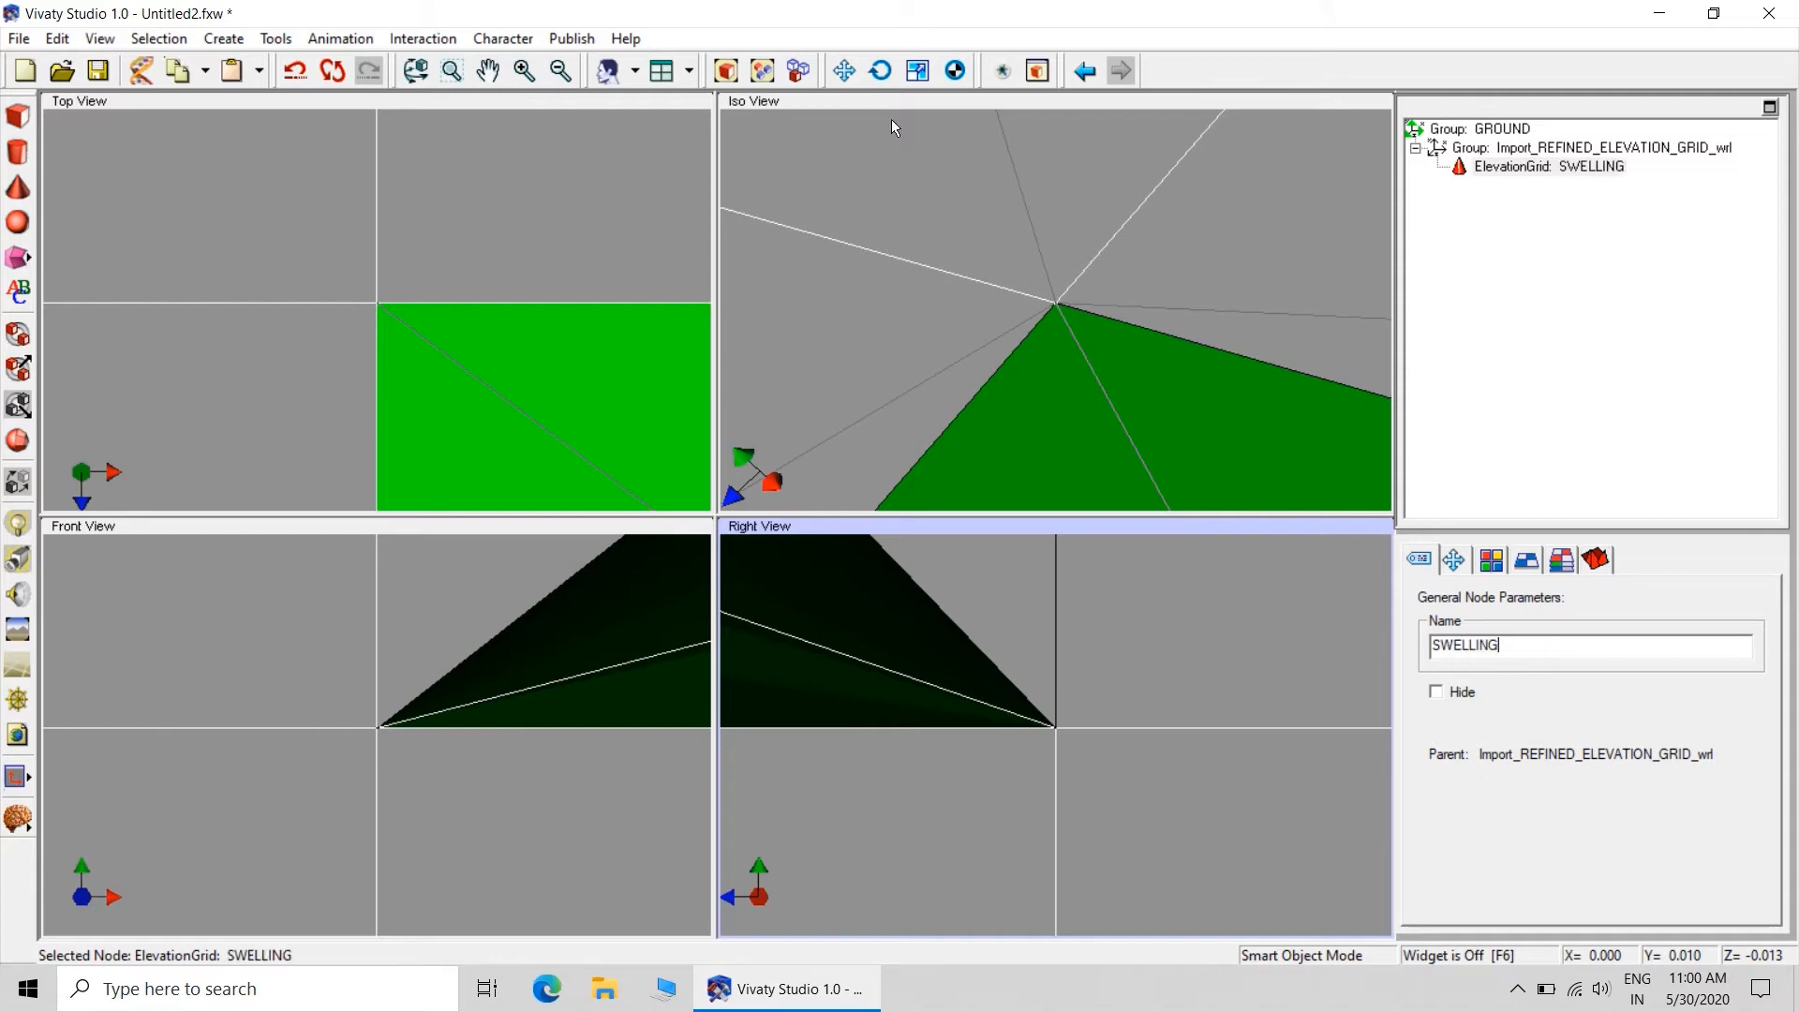
Fit the SWELLING elevation grid in the Iso, Top, Front and Right views
click(888, 95)
click(727, 71)
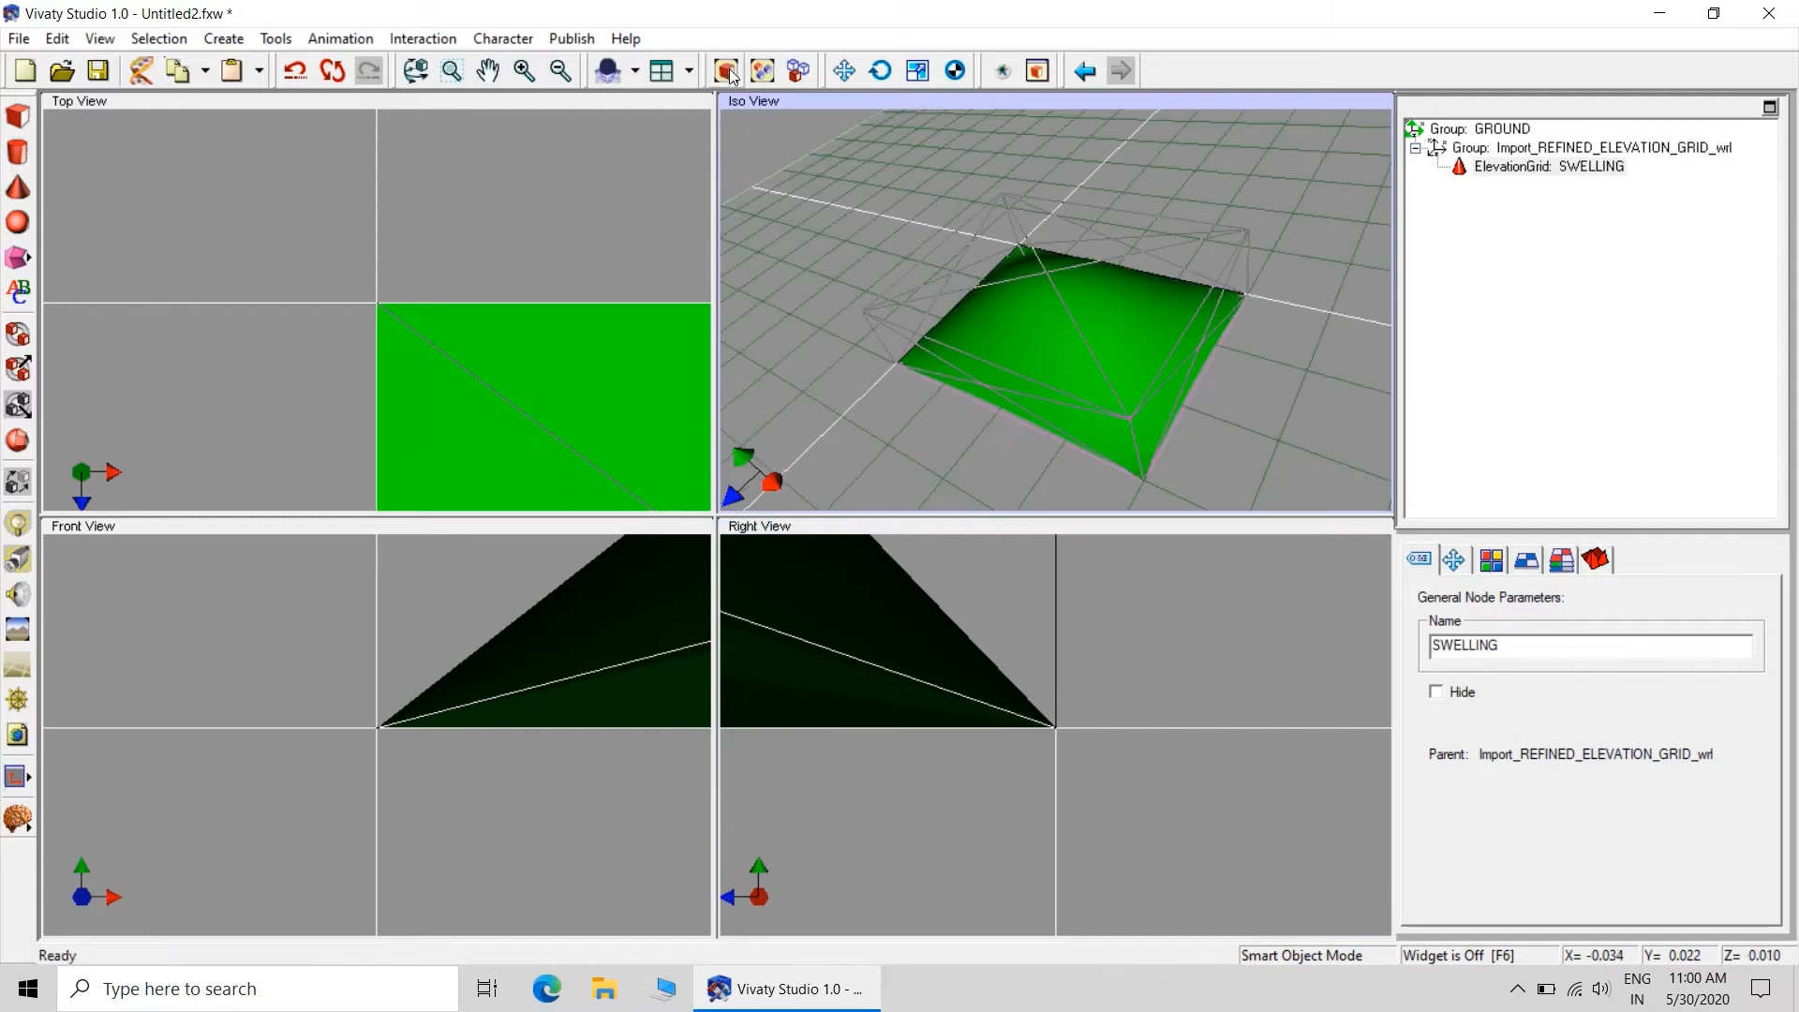
click(536, 99)
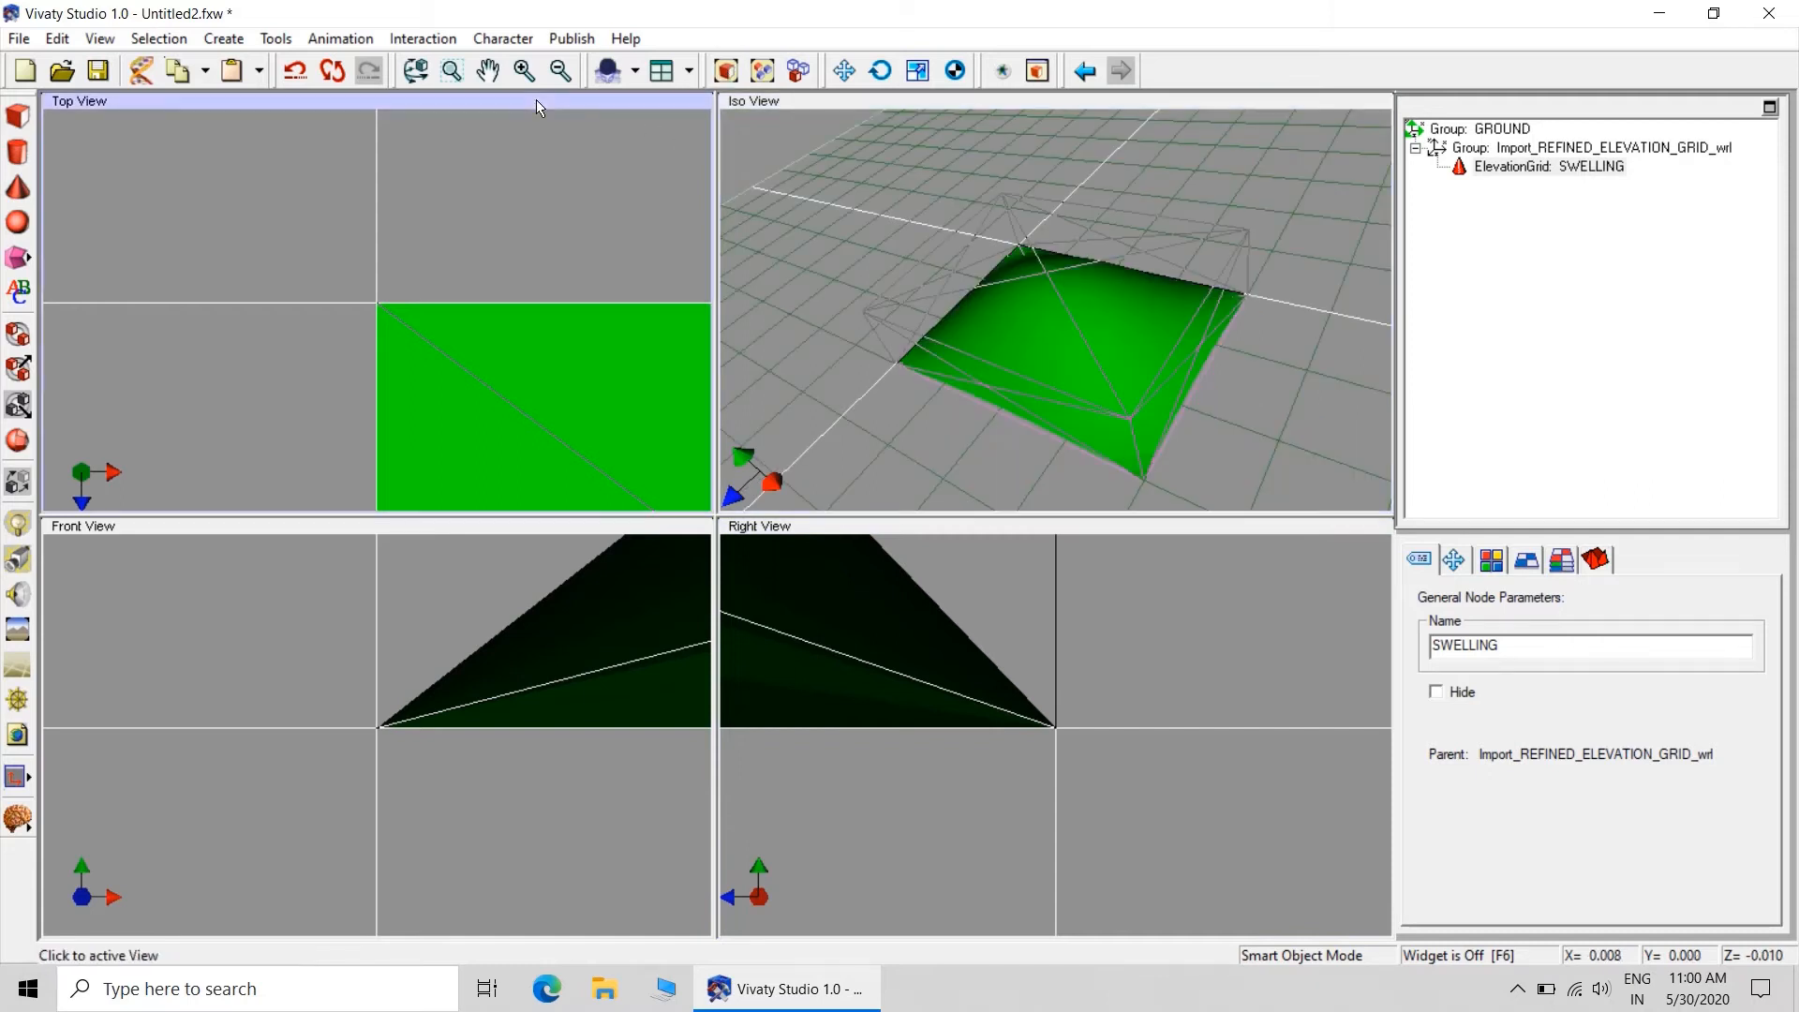
click(730, 71)
click(581, 526)
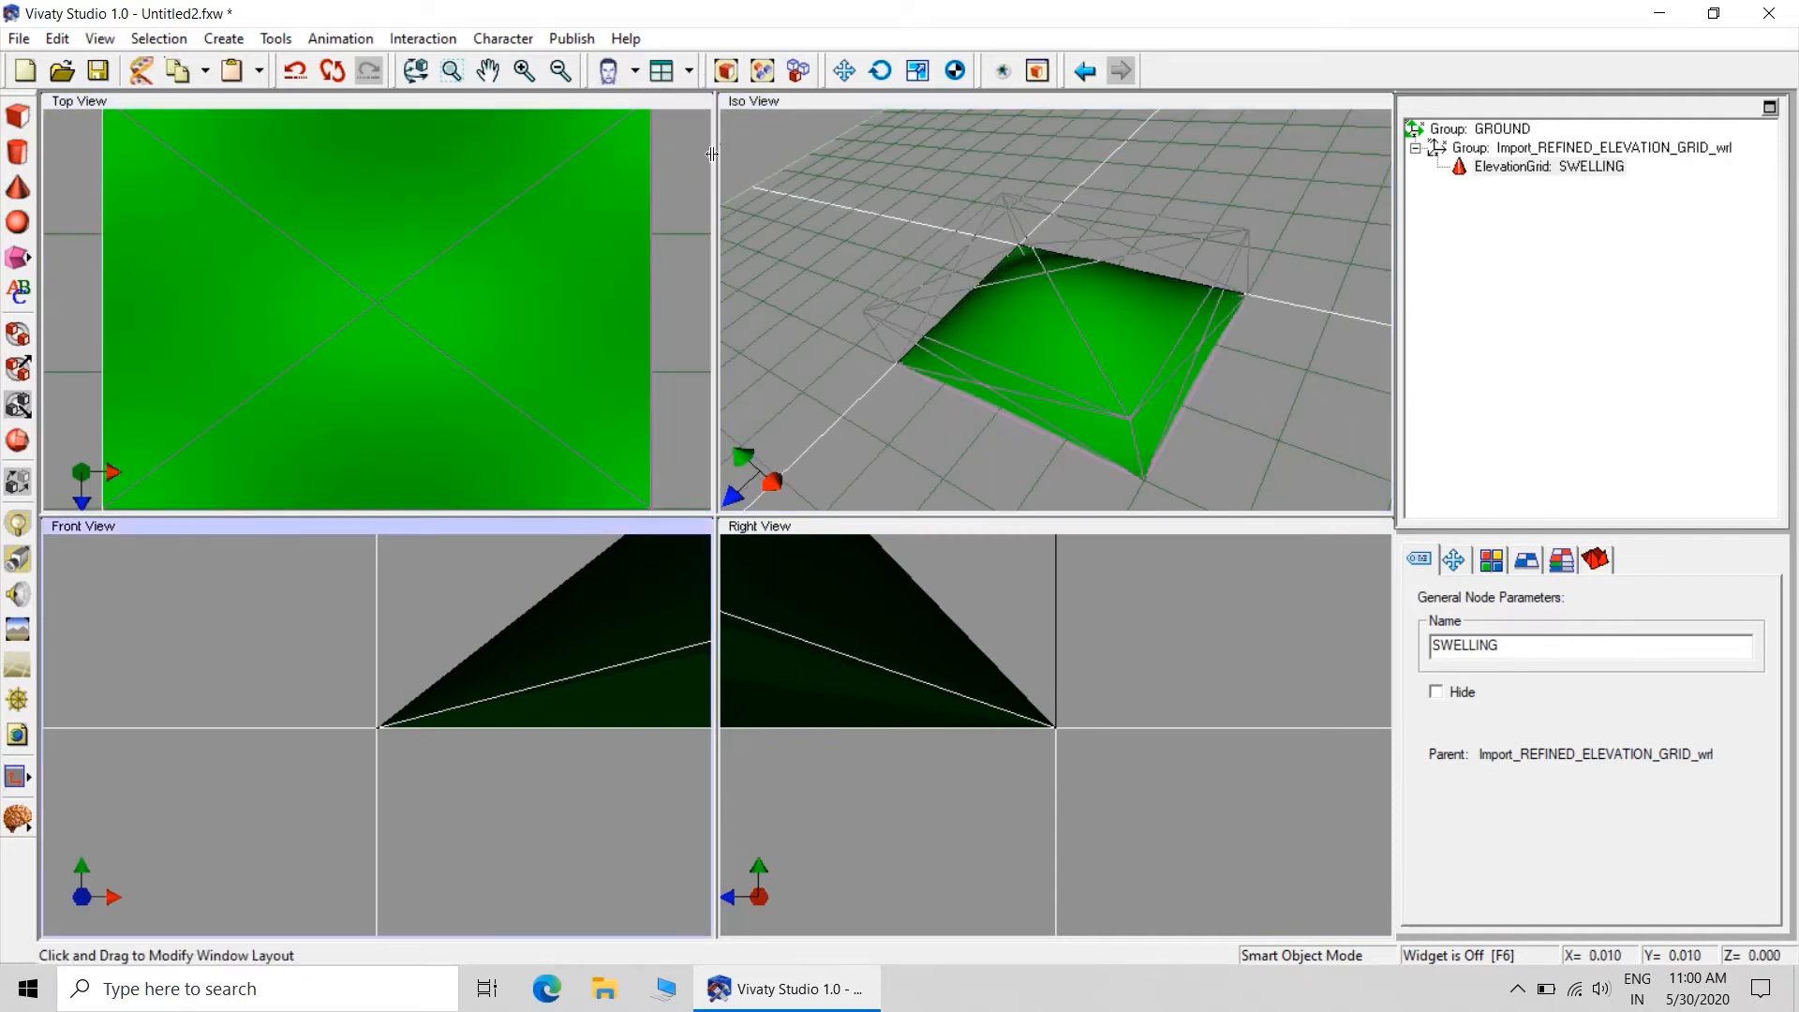
click(726, 71)
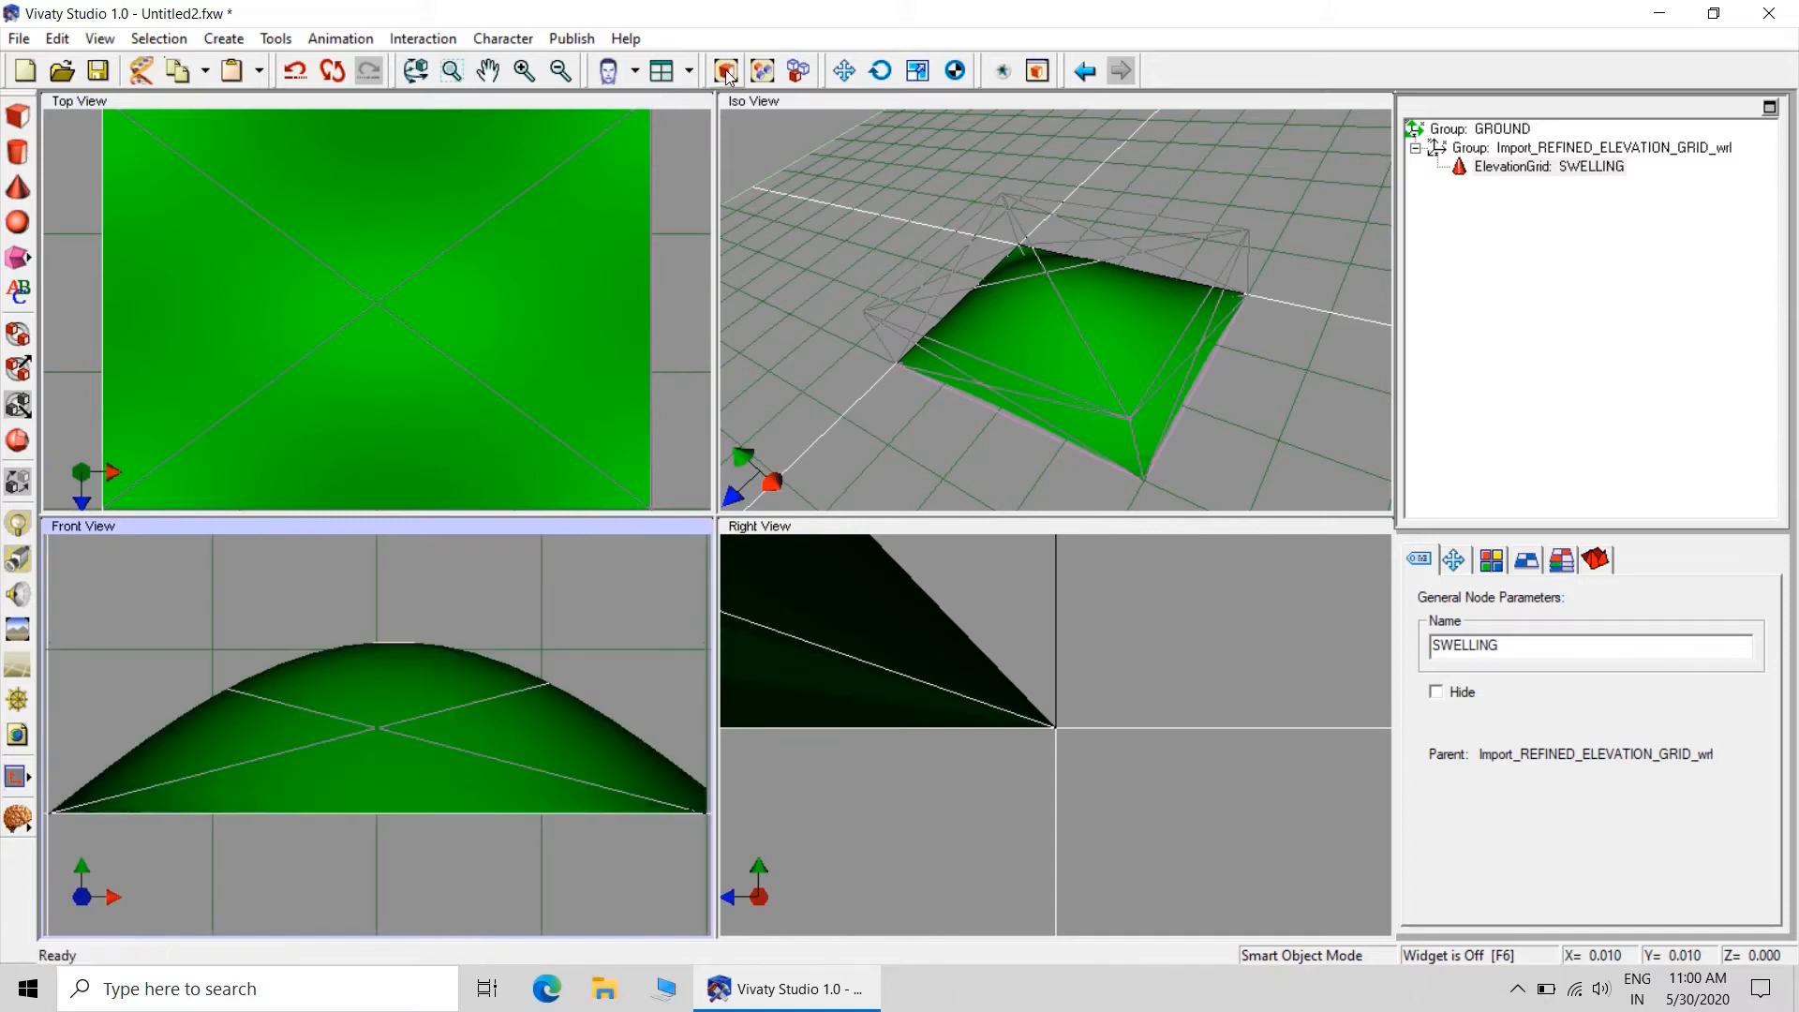
click(861, 527)
click(731, 72)
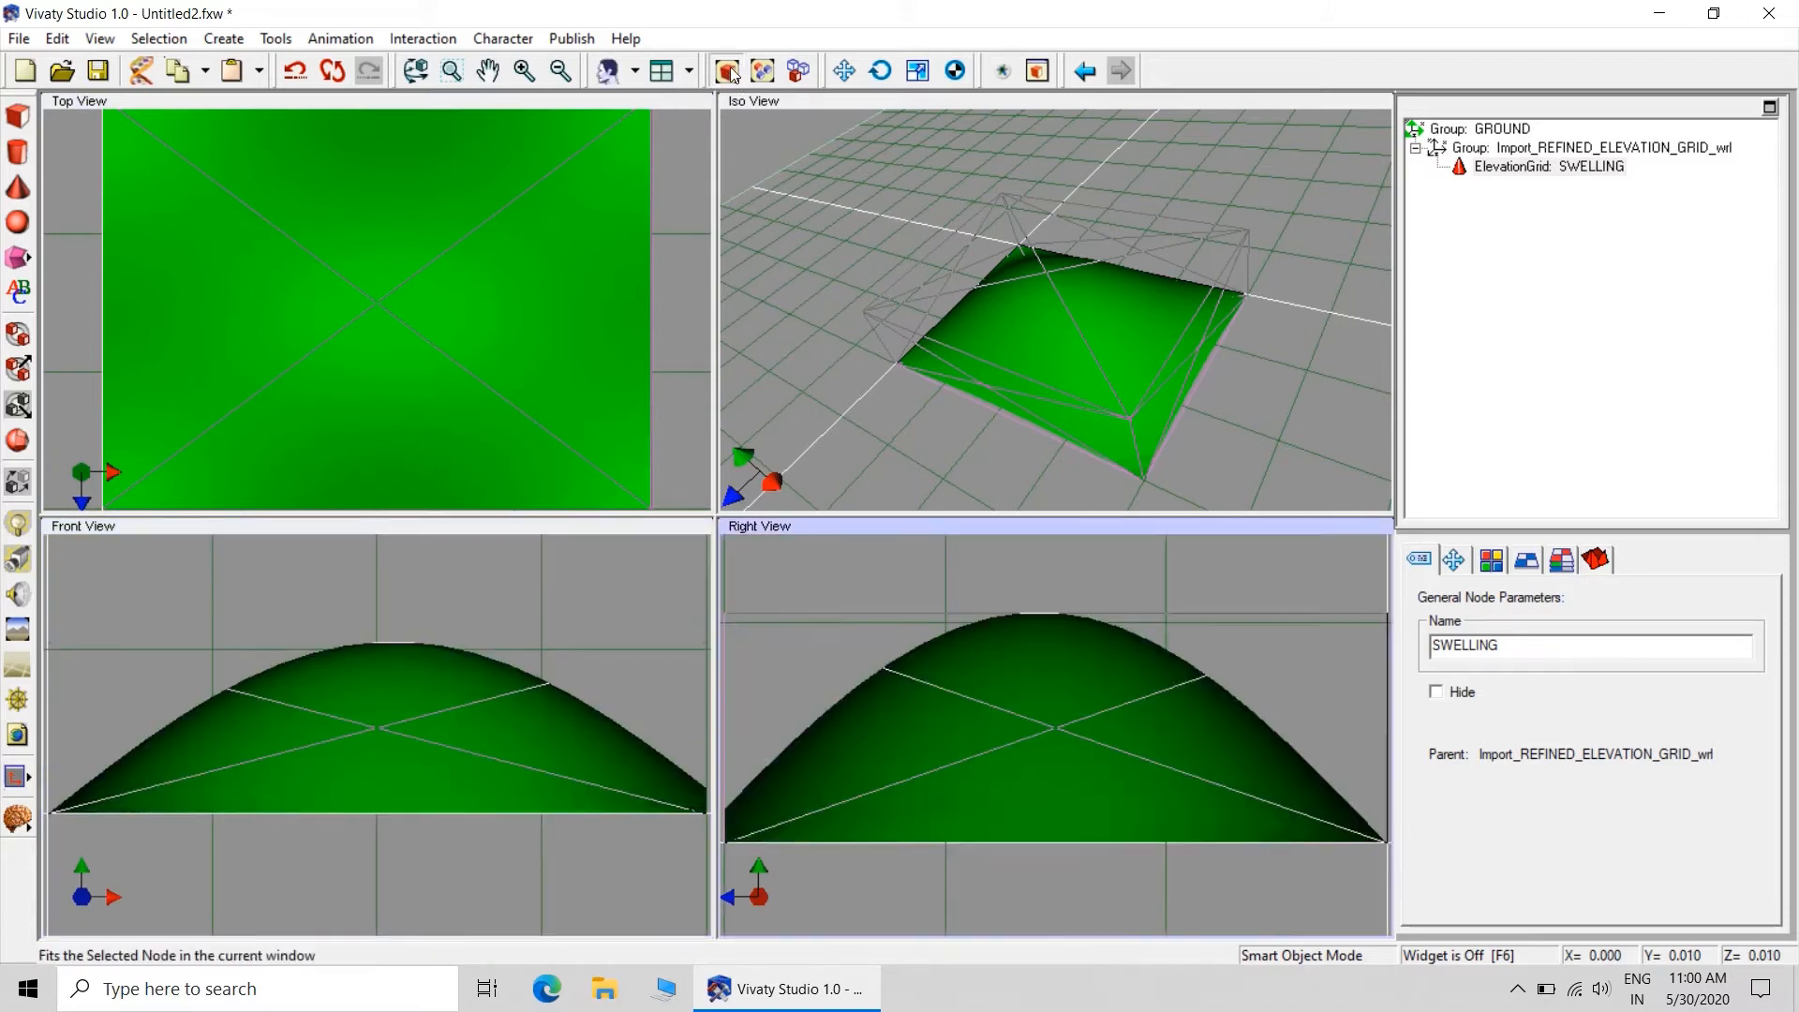
Change the SWELLING elevation grid's material to yellow and deselect it
click(1492, 560)
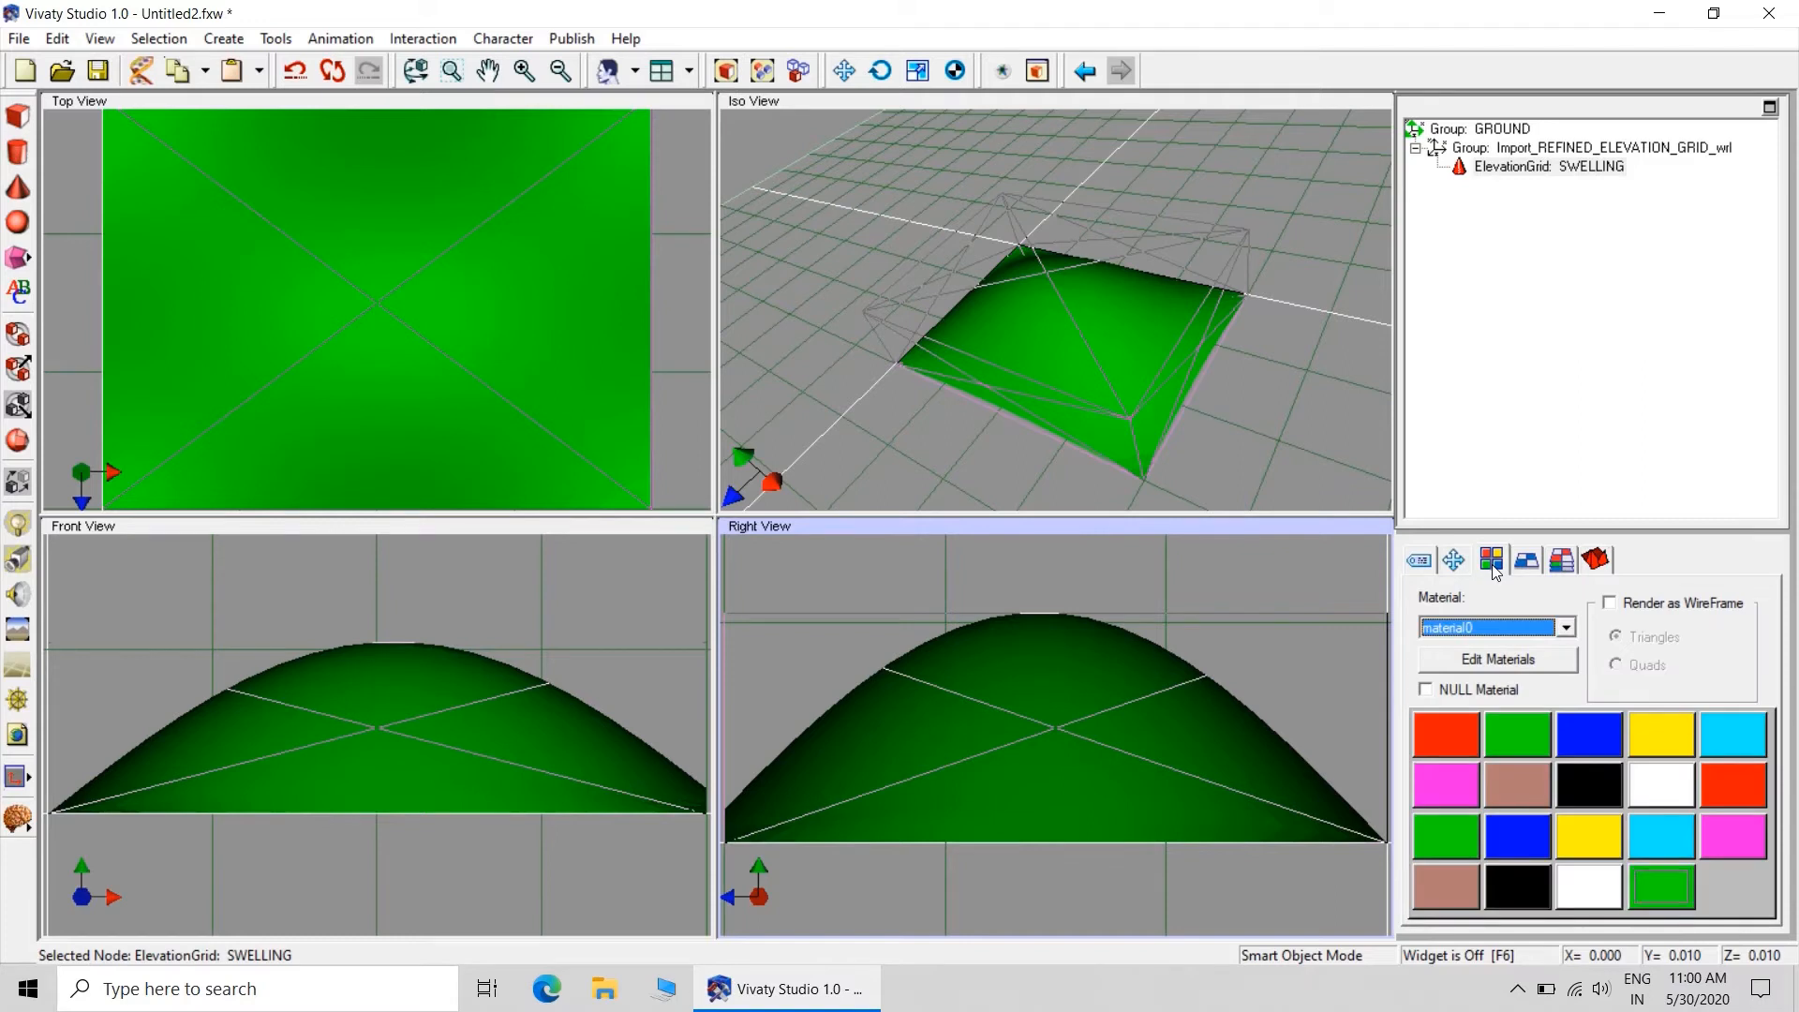
click(1677, 755)
click(1329, 381)
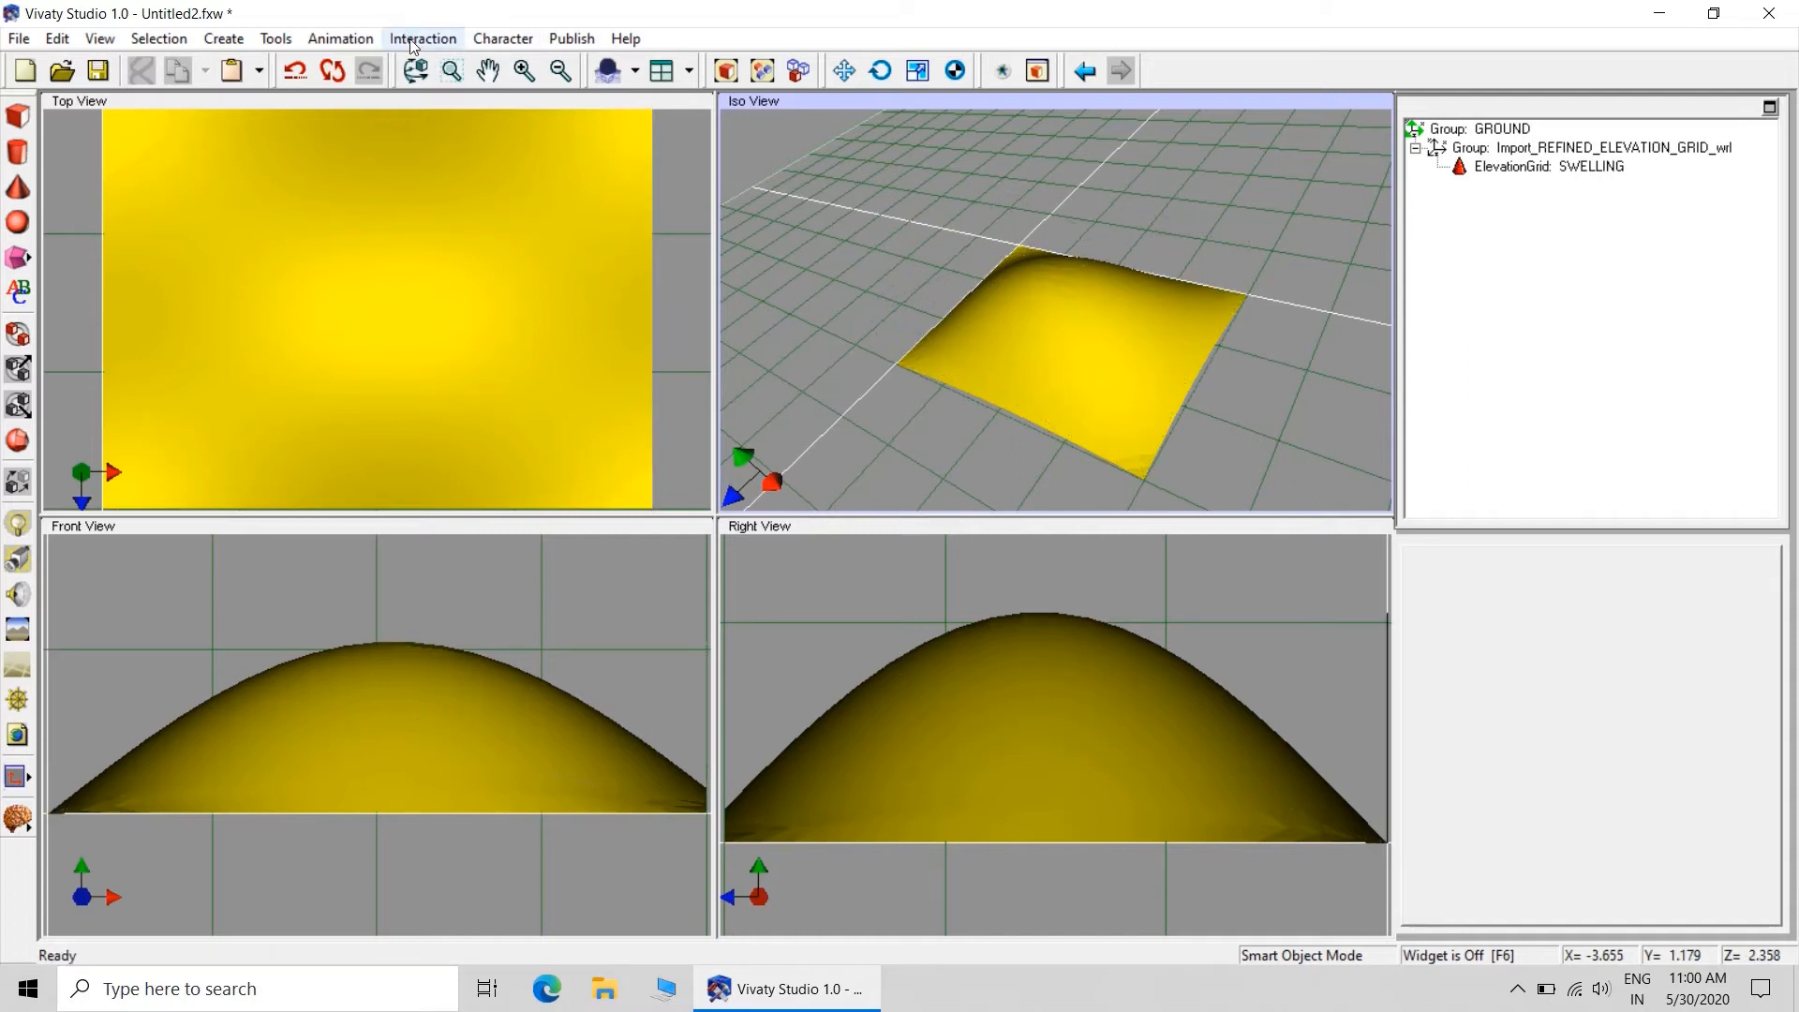
Create an animation TimeSensor in the scene with Loop and AutoStart enabled
click(340, 39)
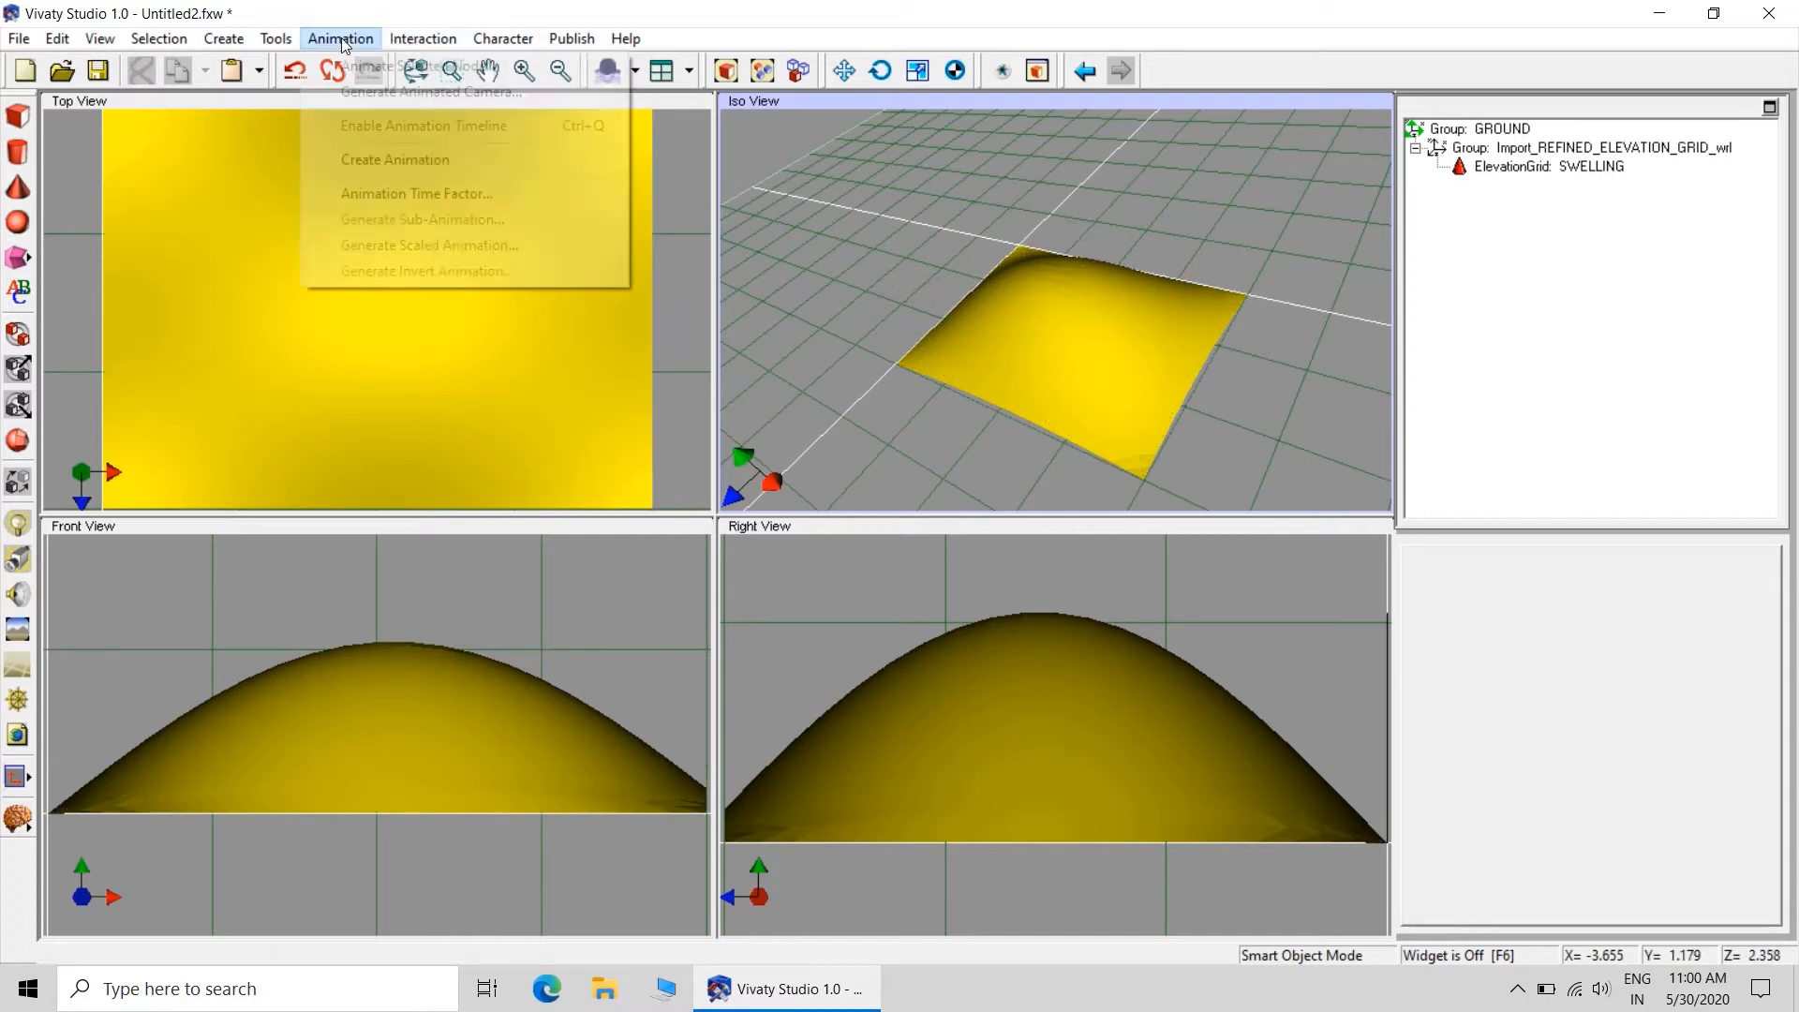
click(388, 162)
click(1350, 341)
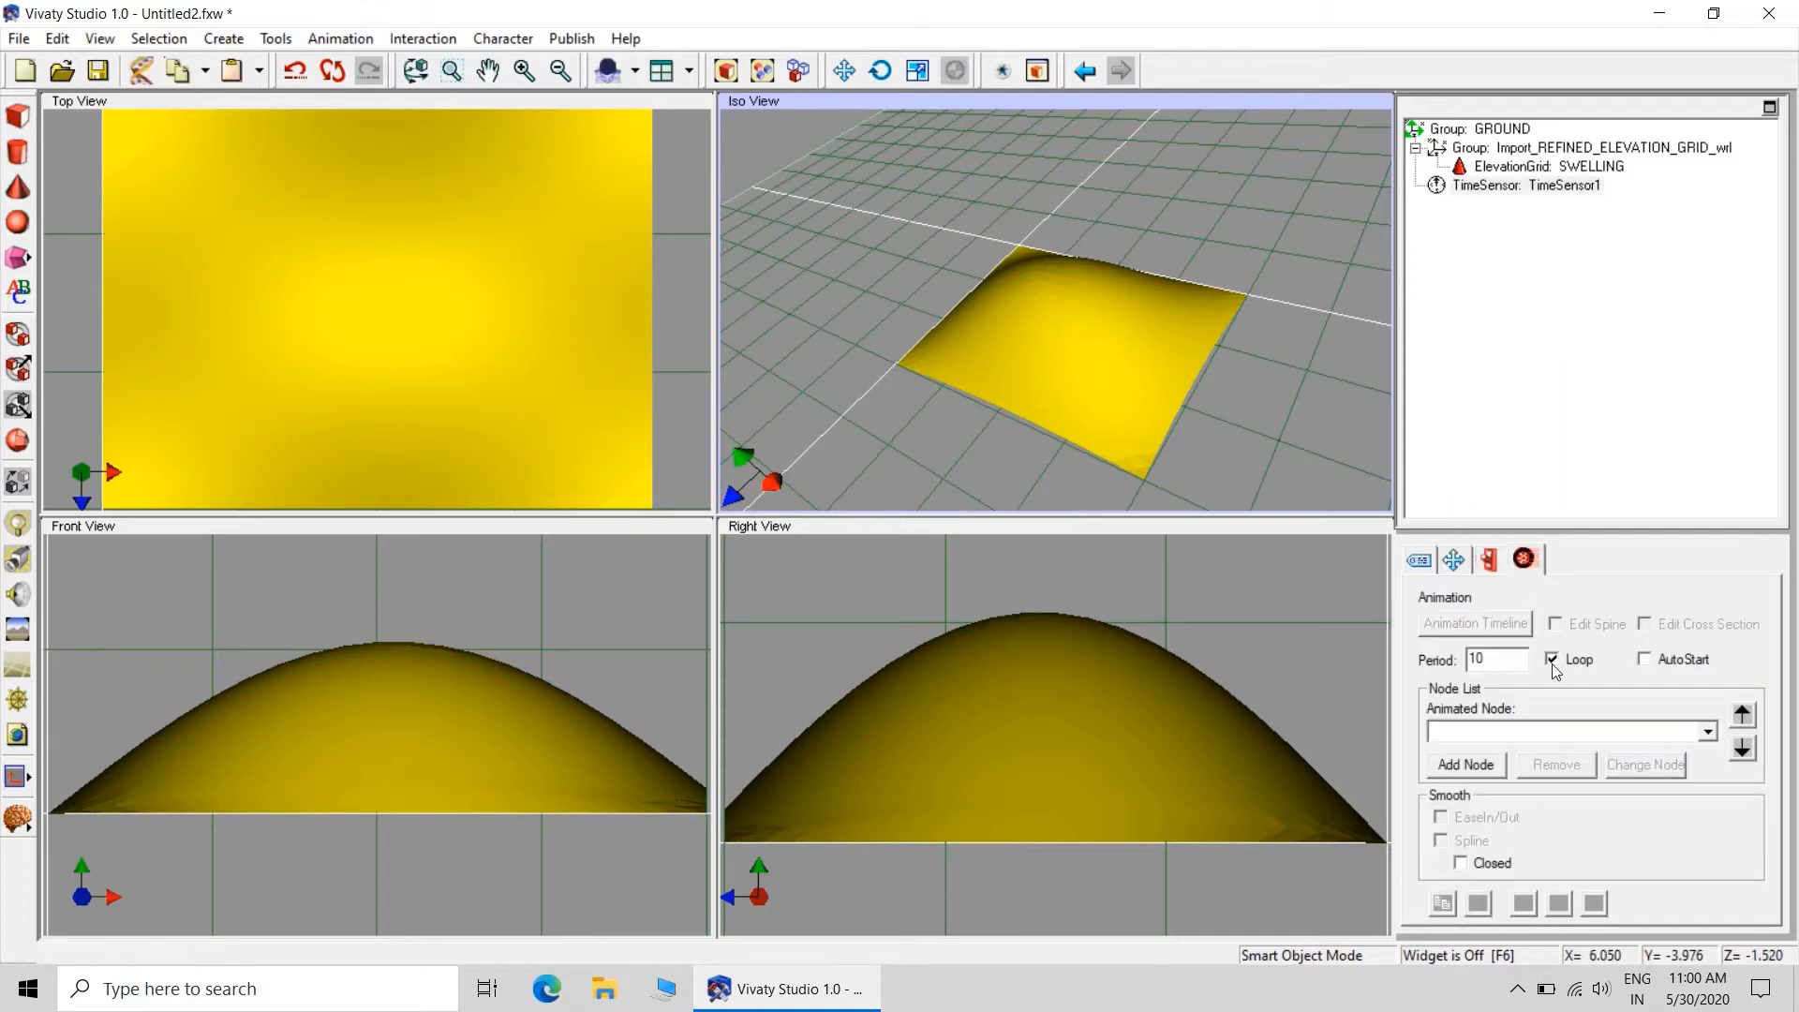
click(1667, 661)
Add a Script node to the scene and name it EG CONTROL SCRIPT
click(29, 821)
click(64, 726)
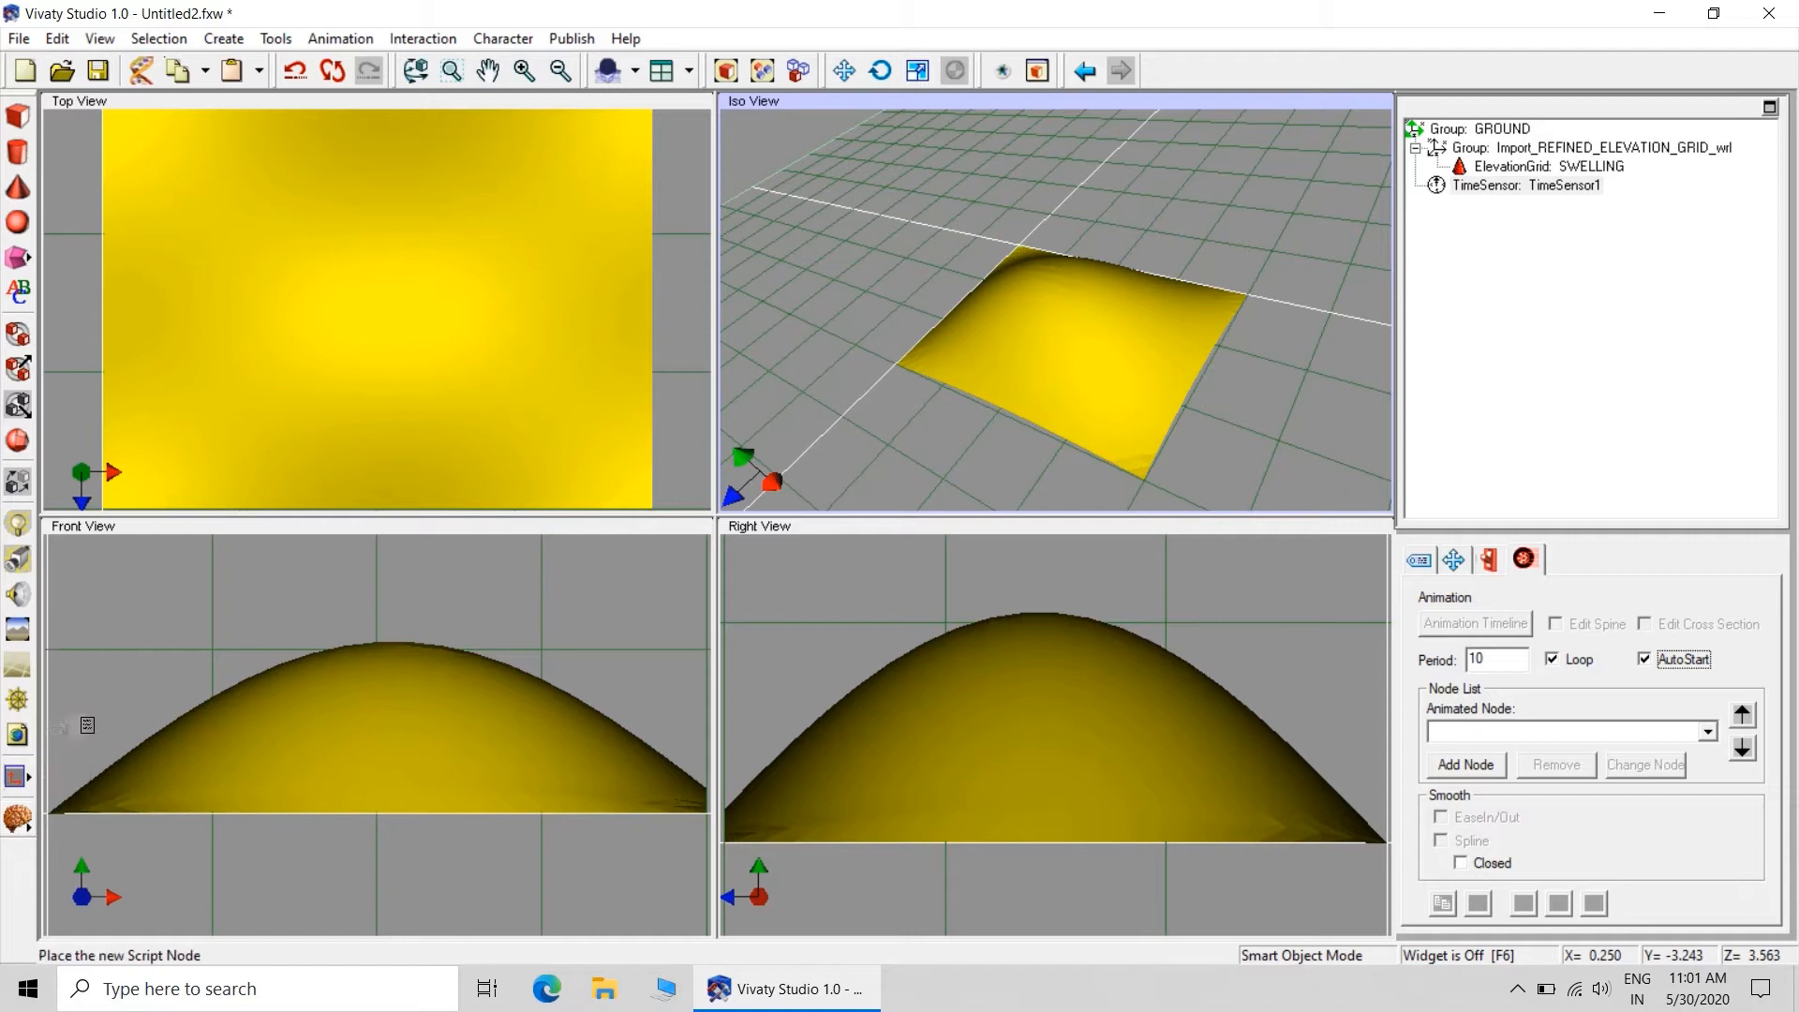
click(1323, 345)
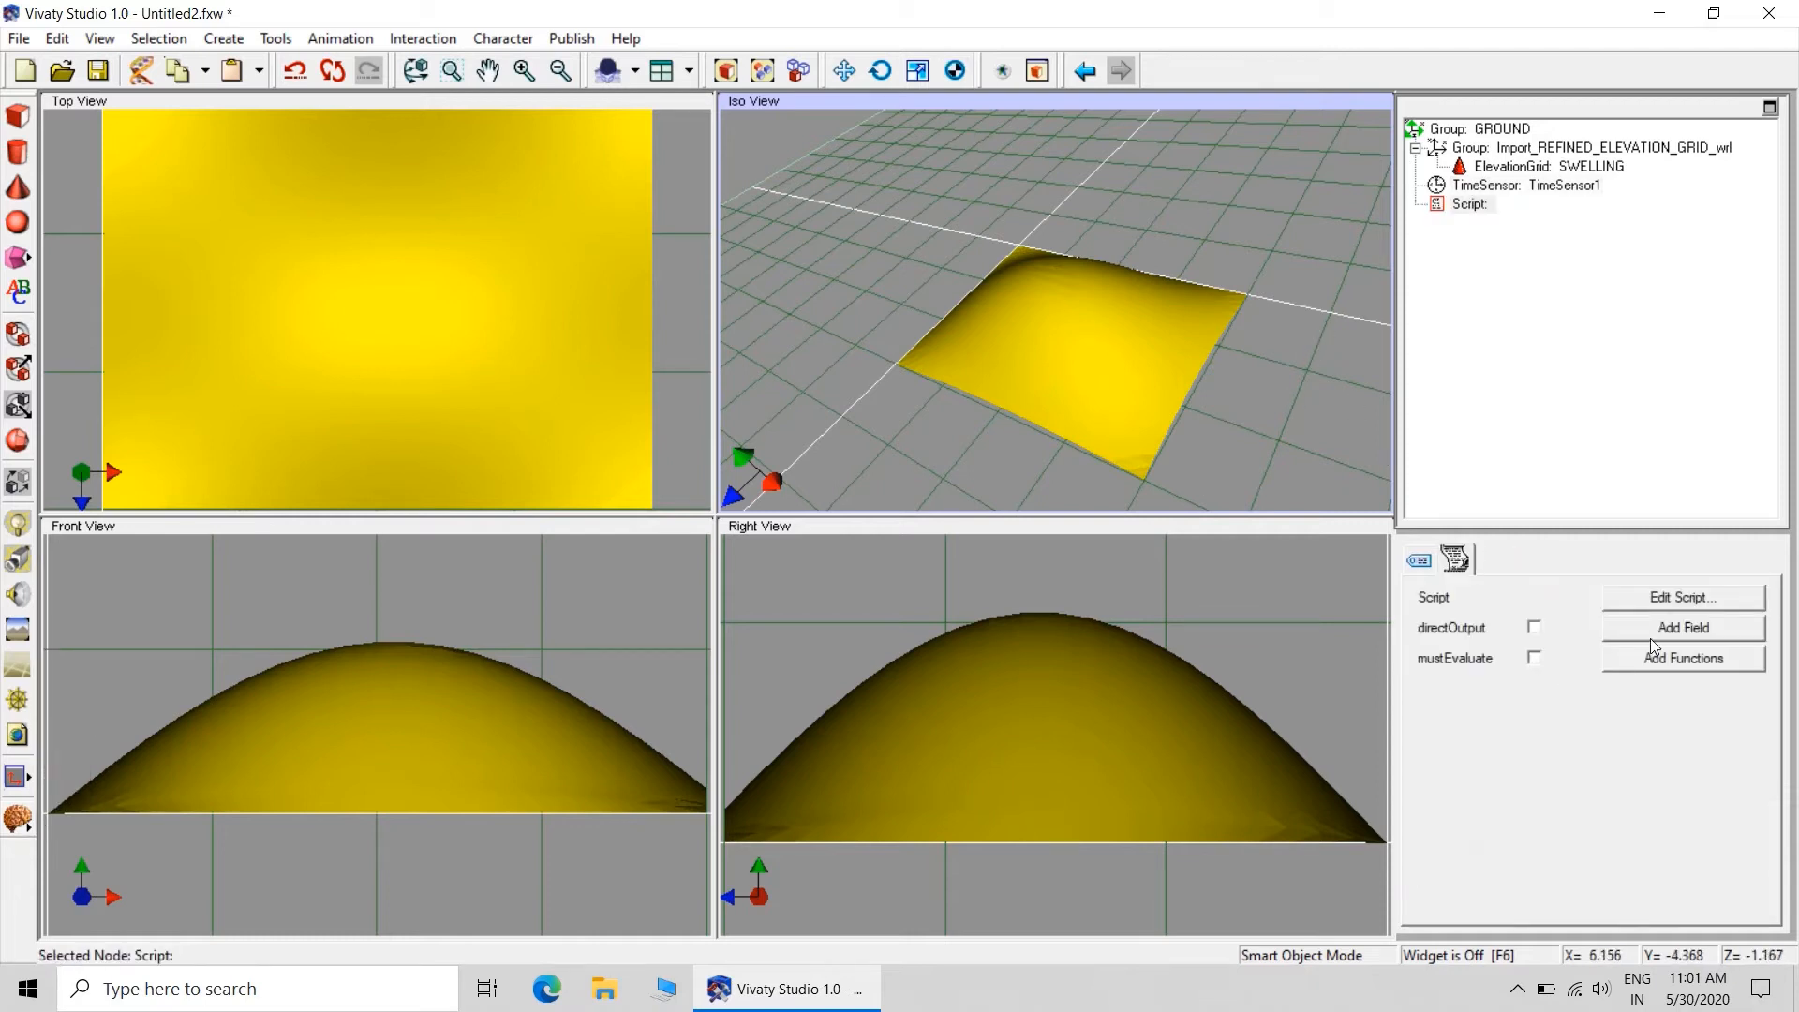
click(1420, 561)
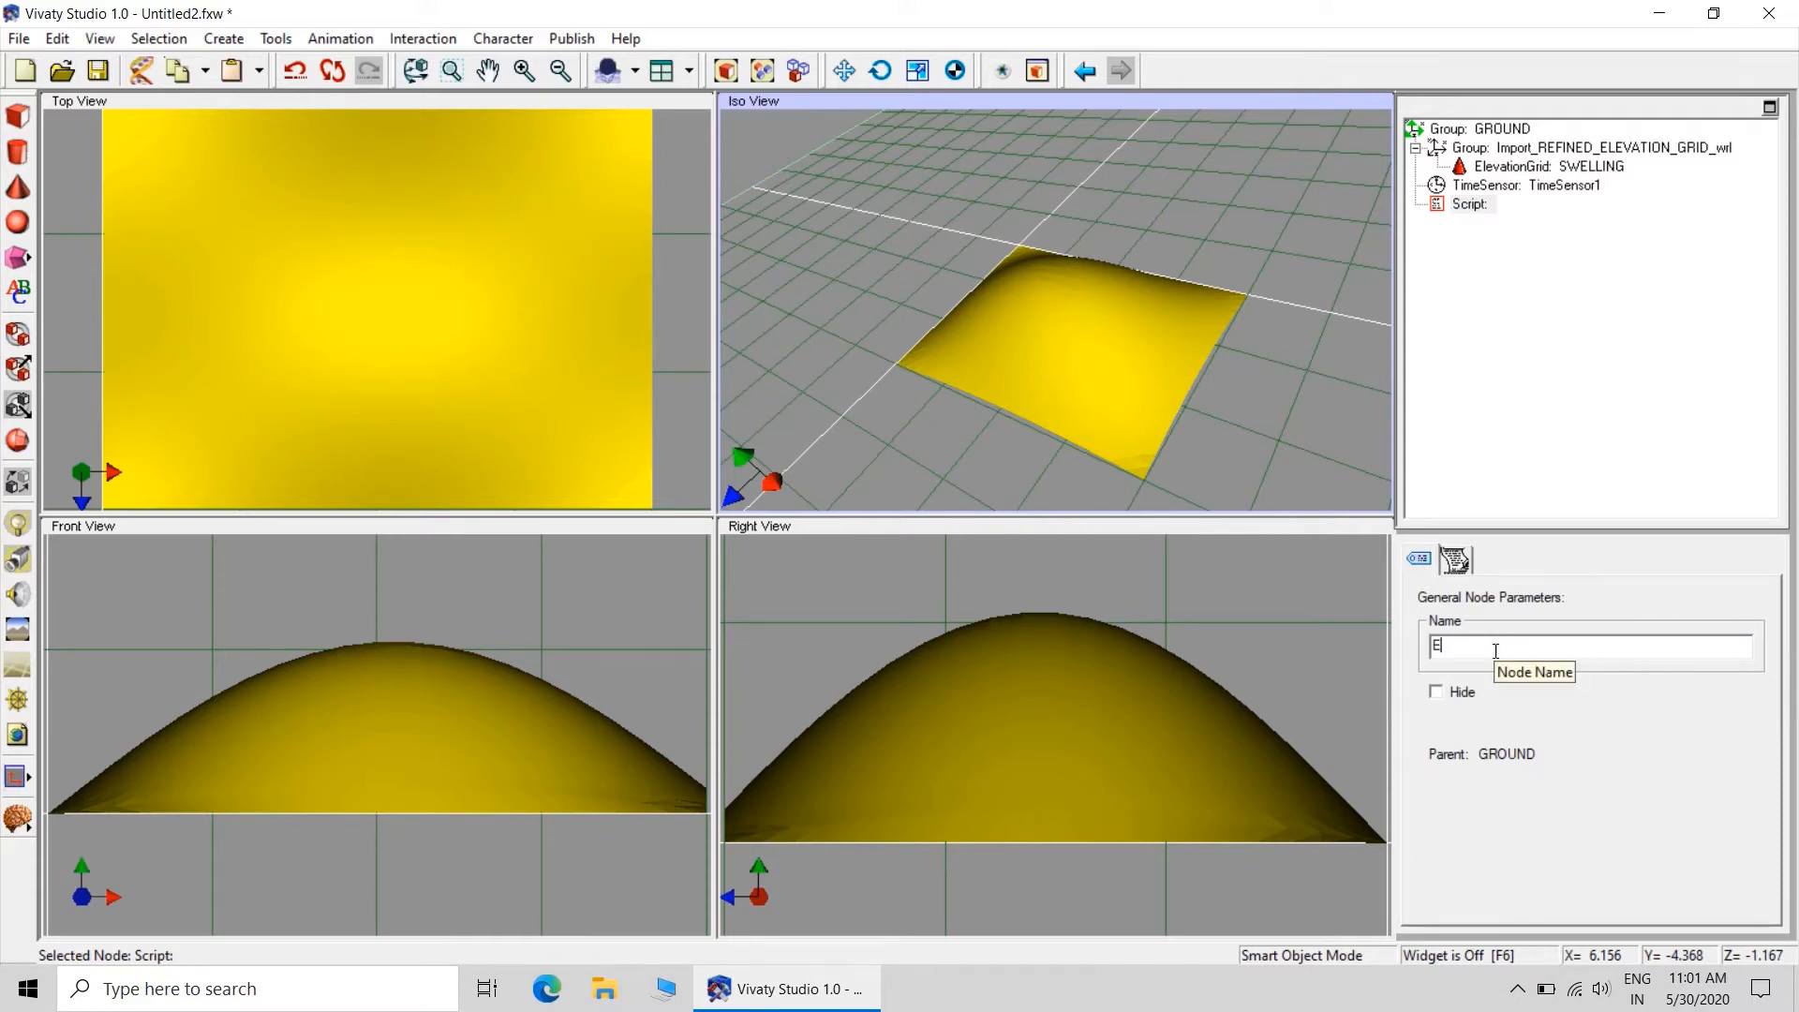
click(1495, 651)
text(EG CONTROL SCRIPT)
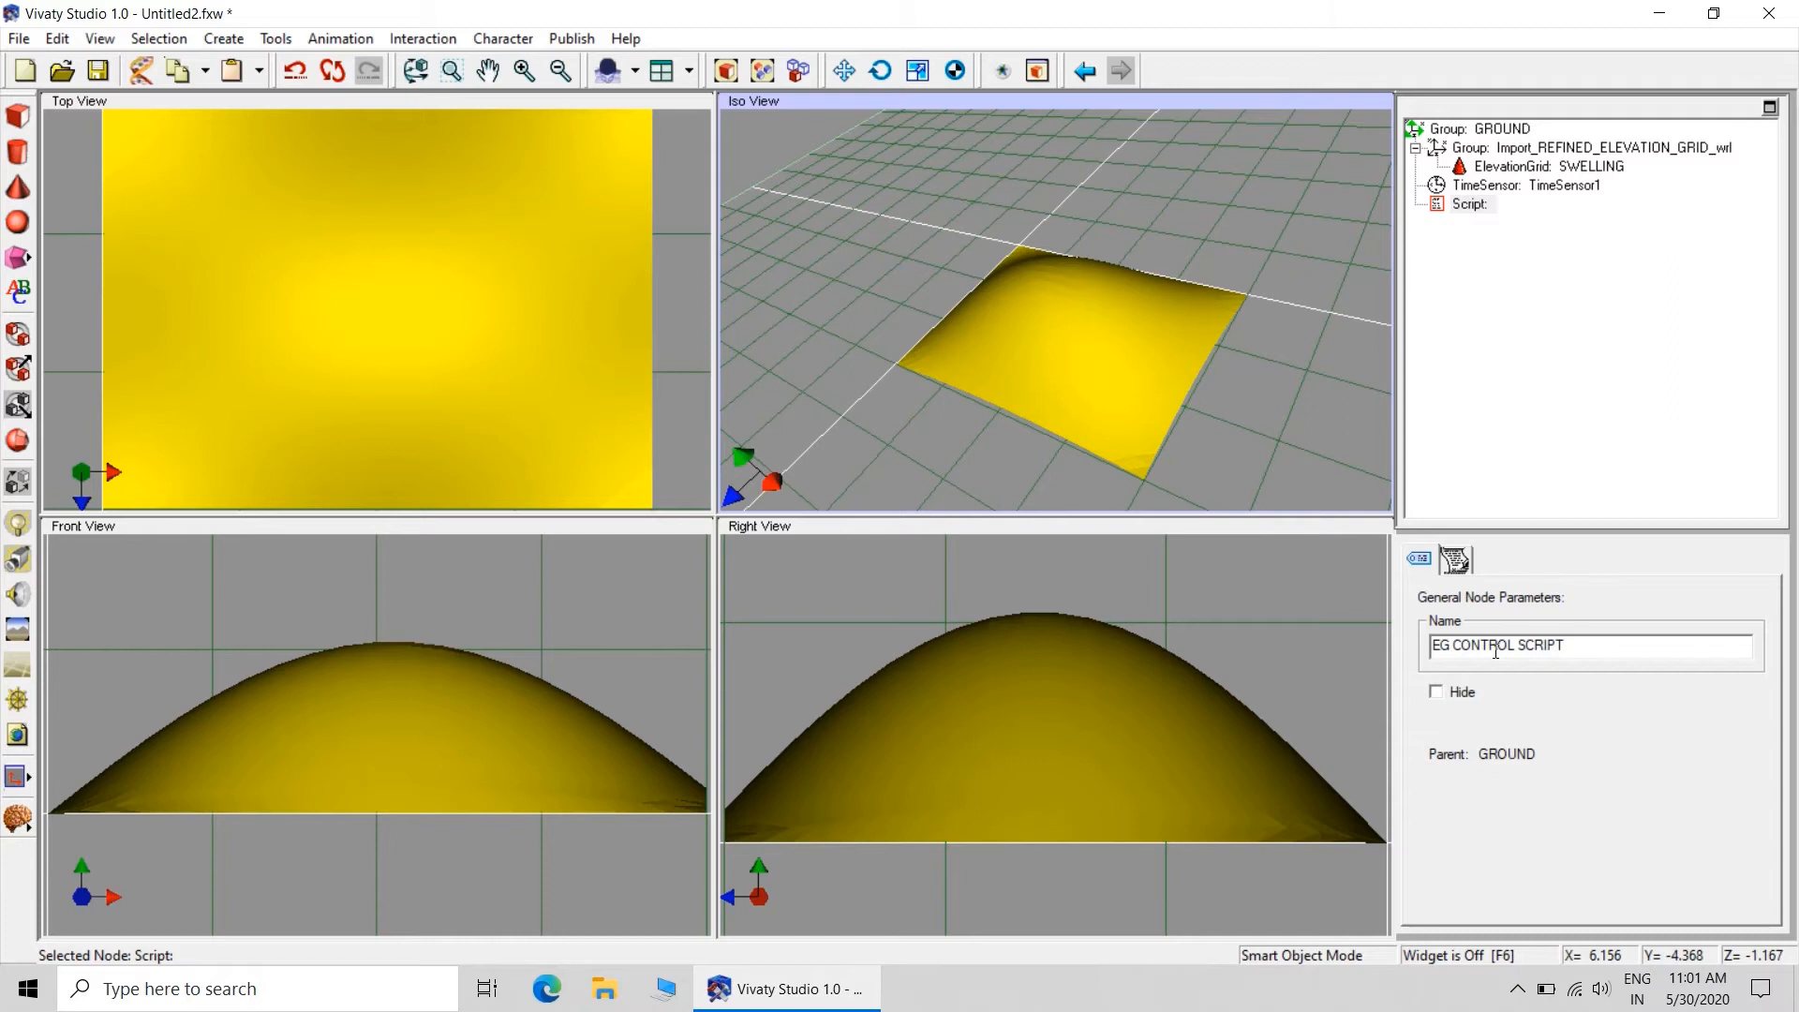
key(Return)
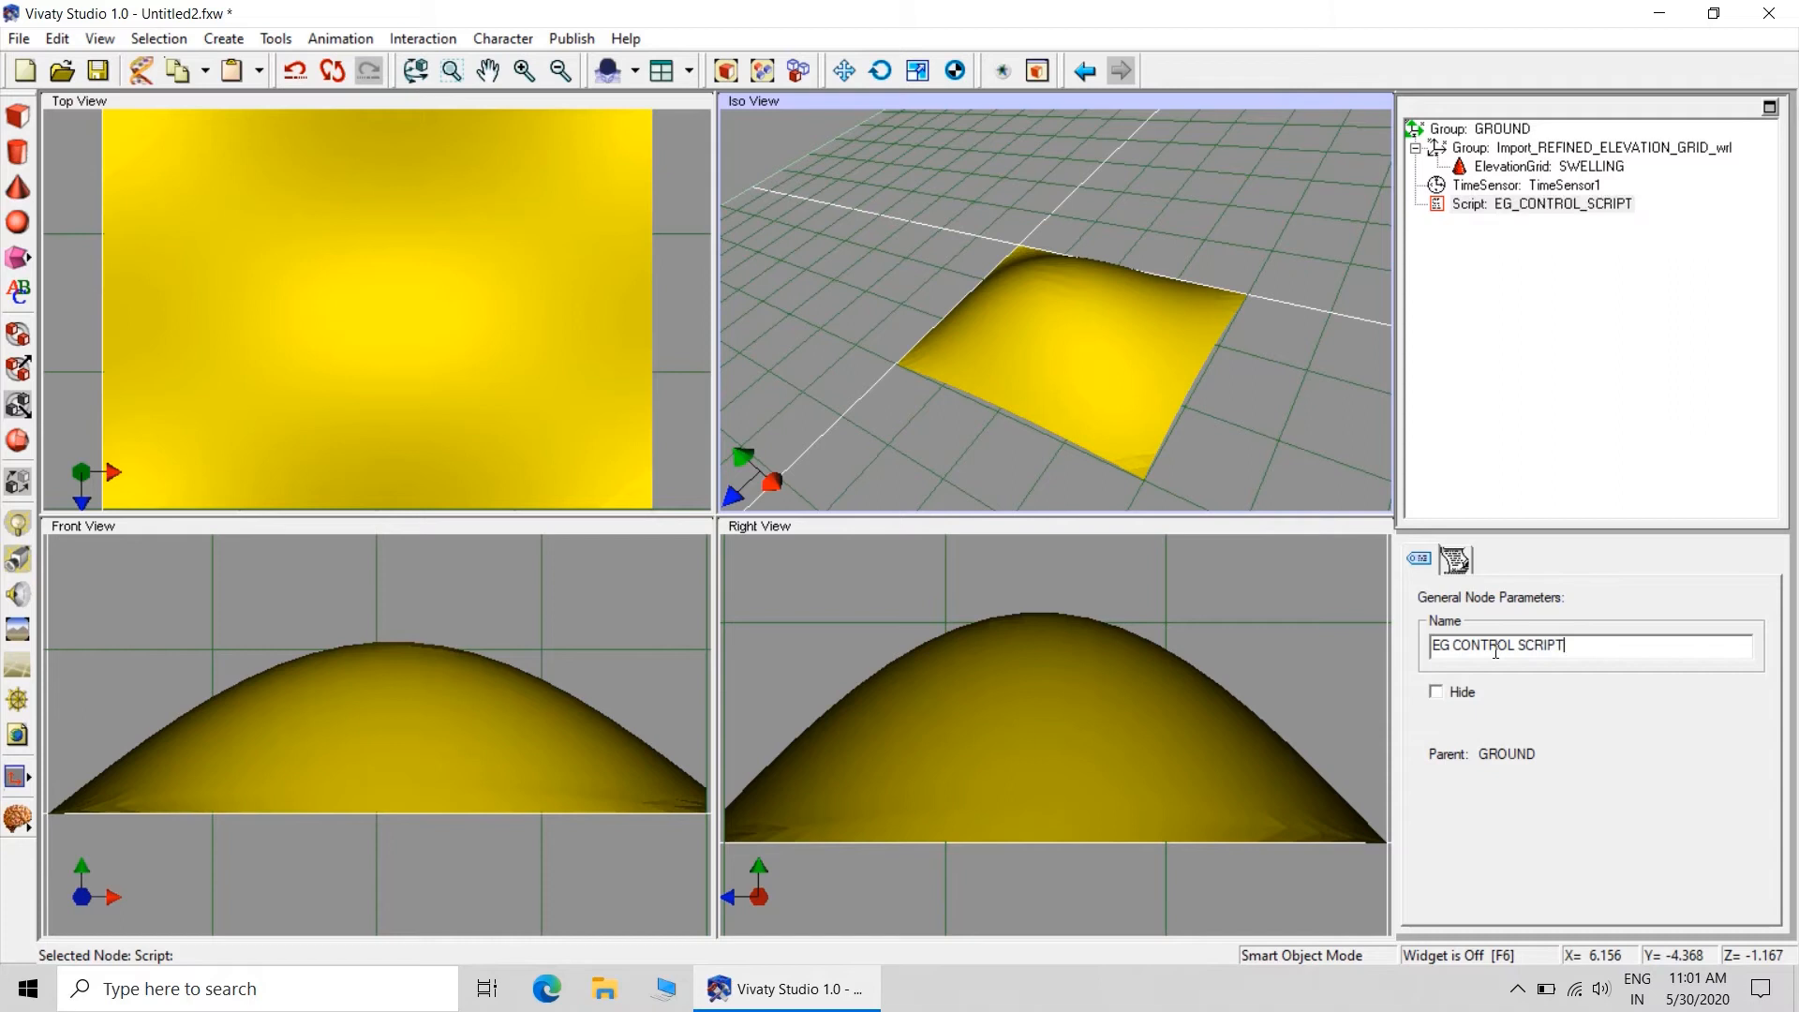
Delete all the default ecmascript code from the EG_CONTROL_SCRIPT node and save the empty script
click(1465, 572)
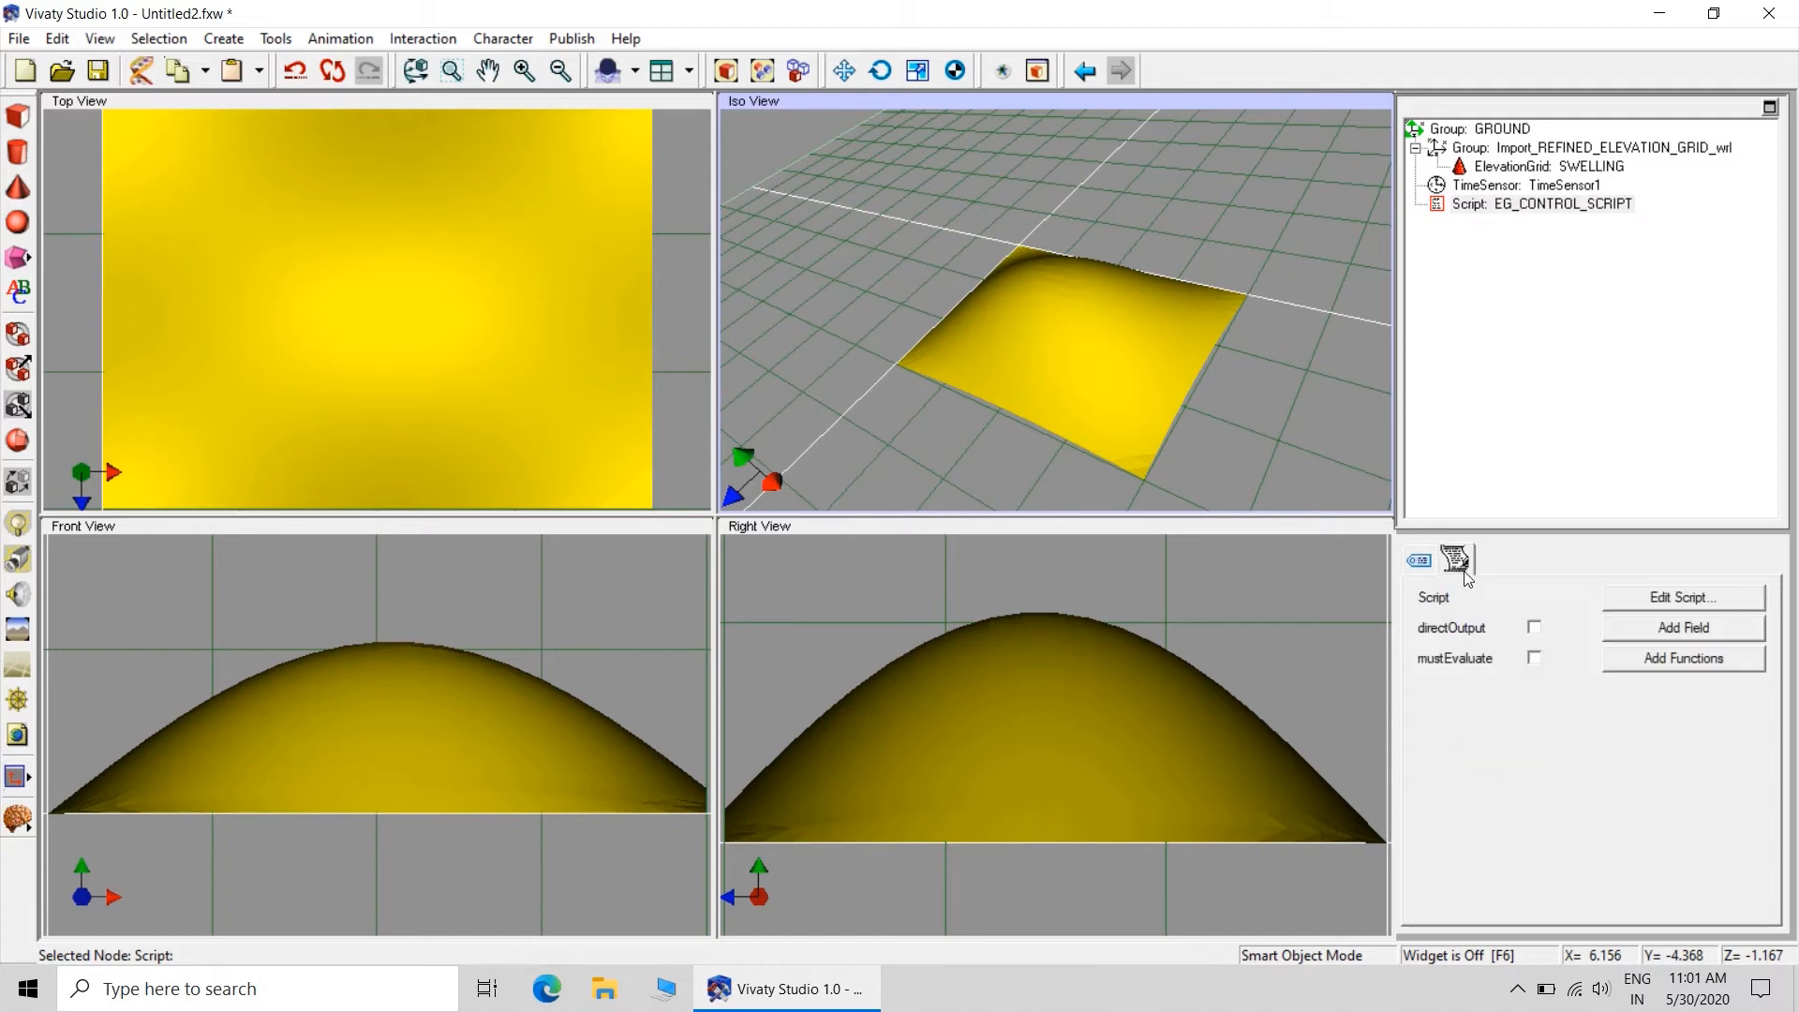
click(1743, 600)
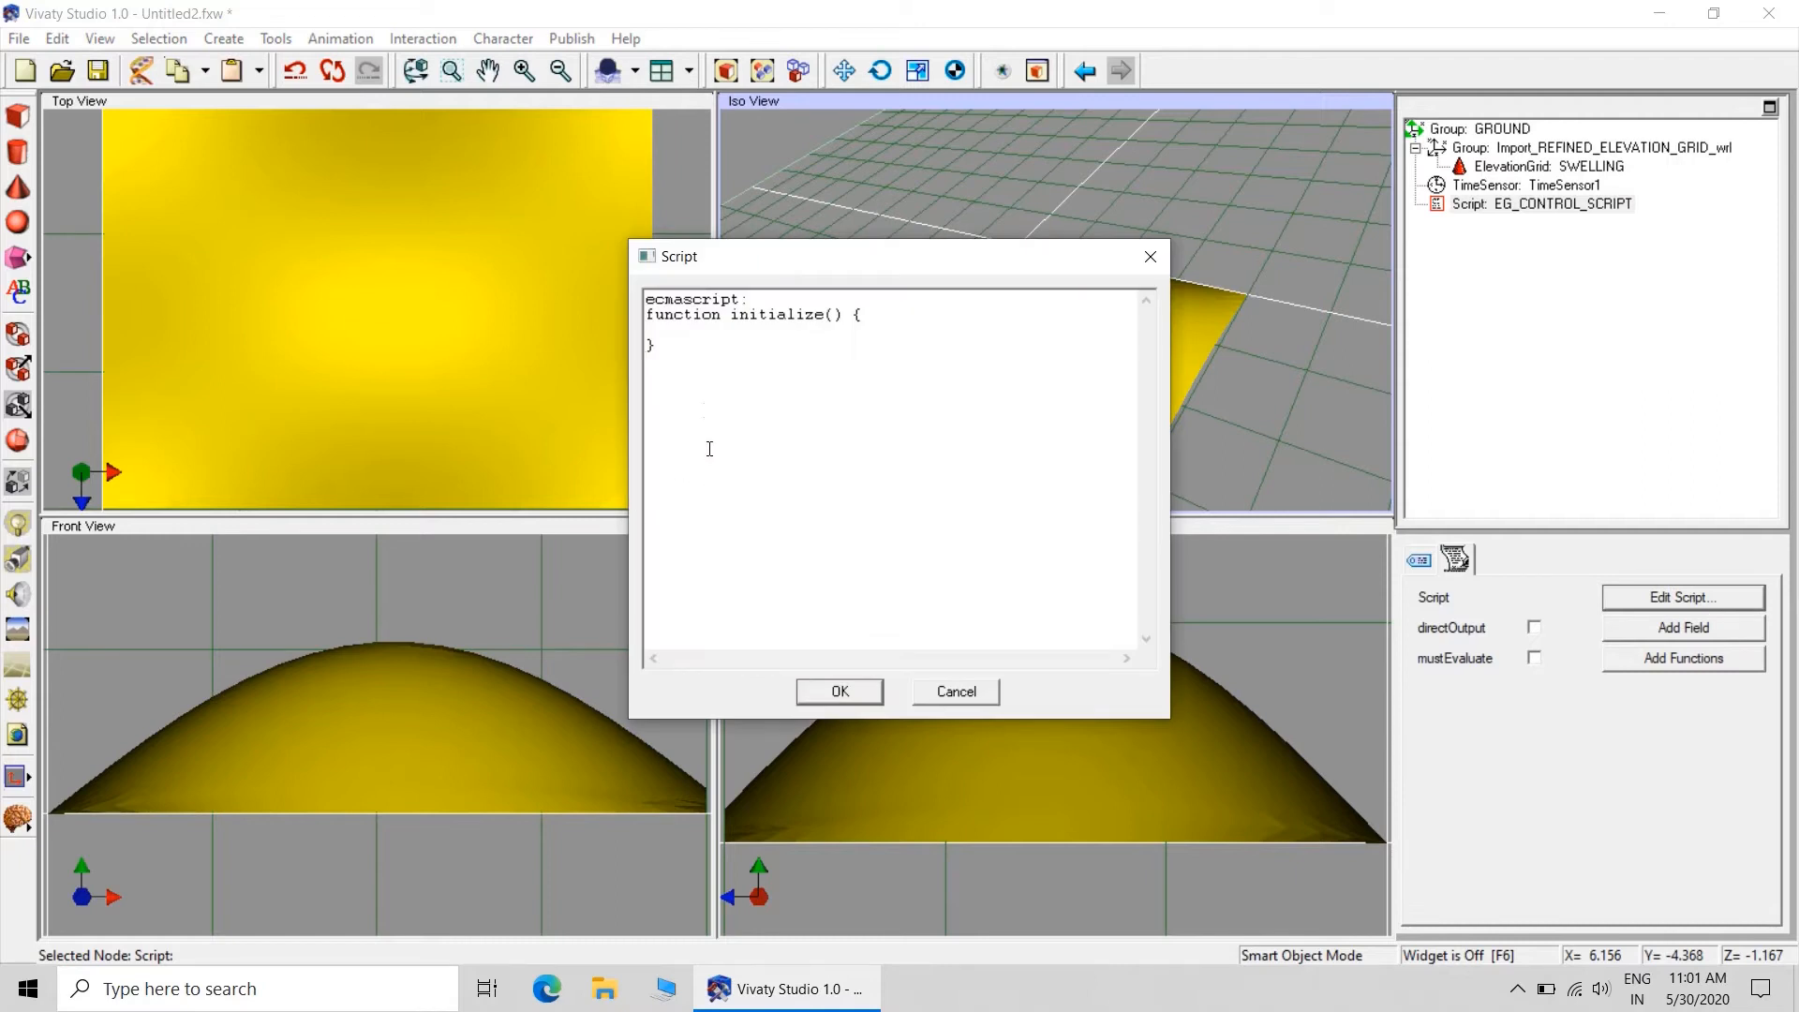
drag(687, 361, 609, 282)
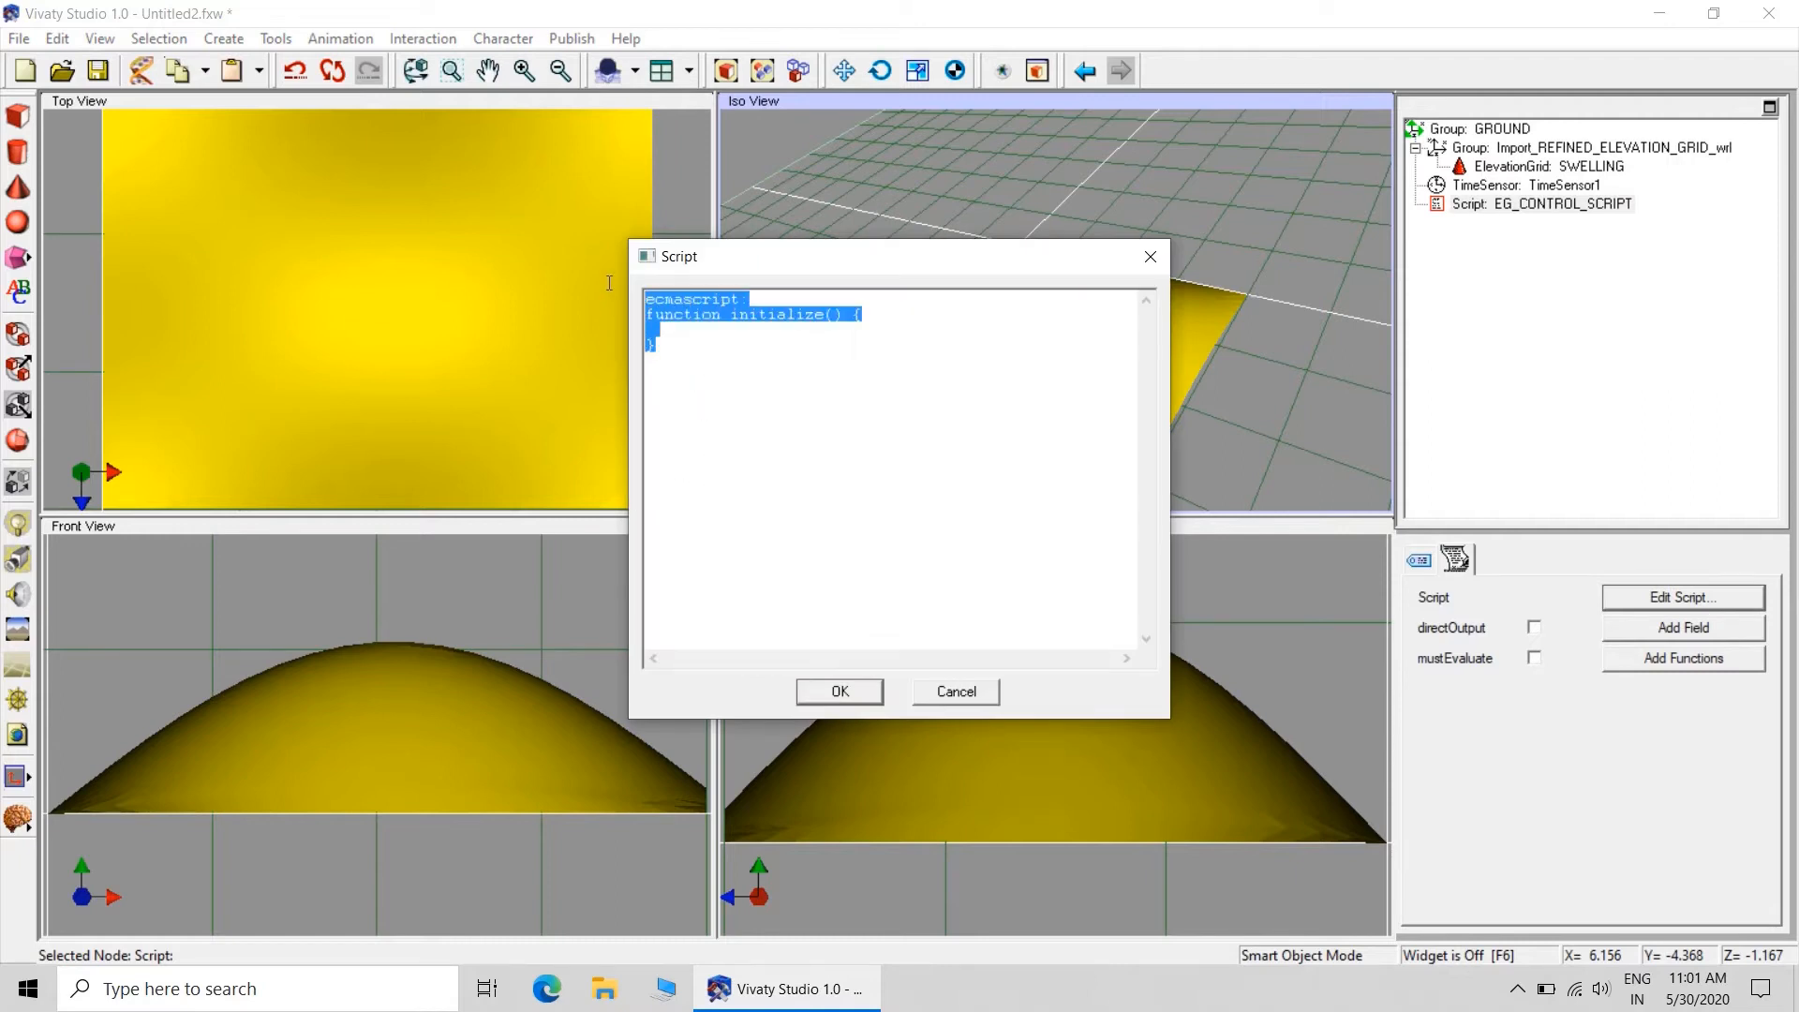
key(Delete)
click(848, 695)
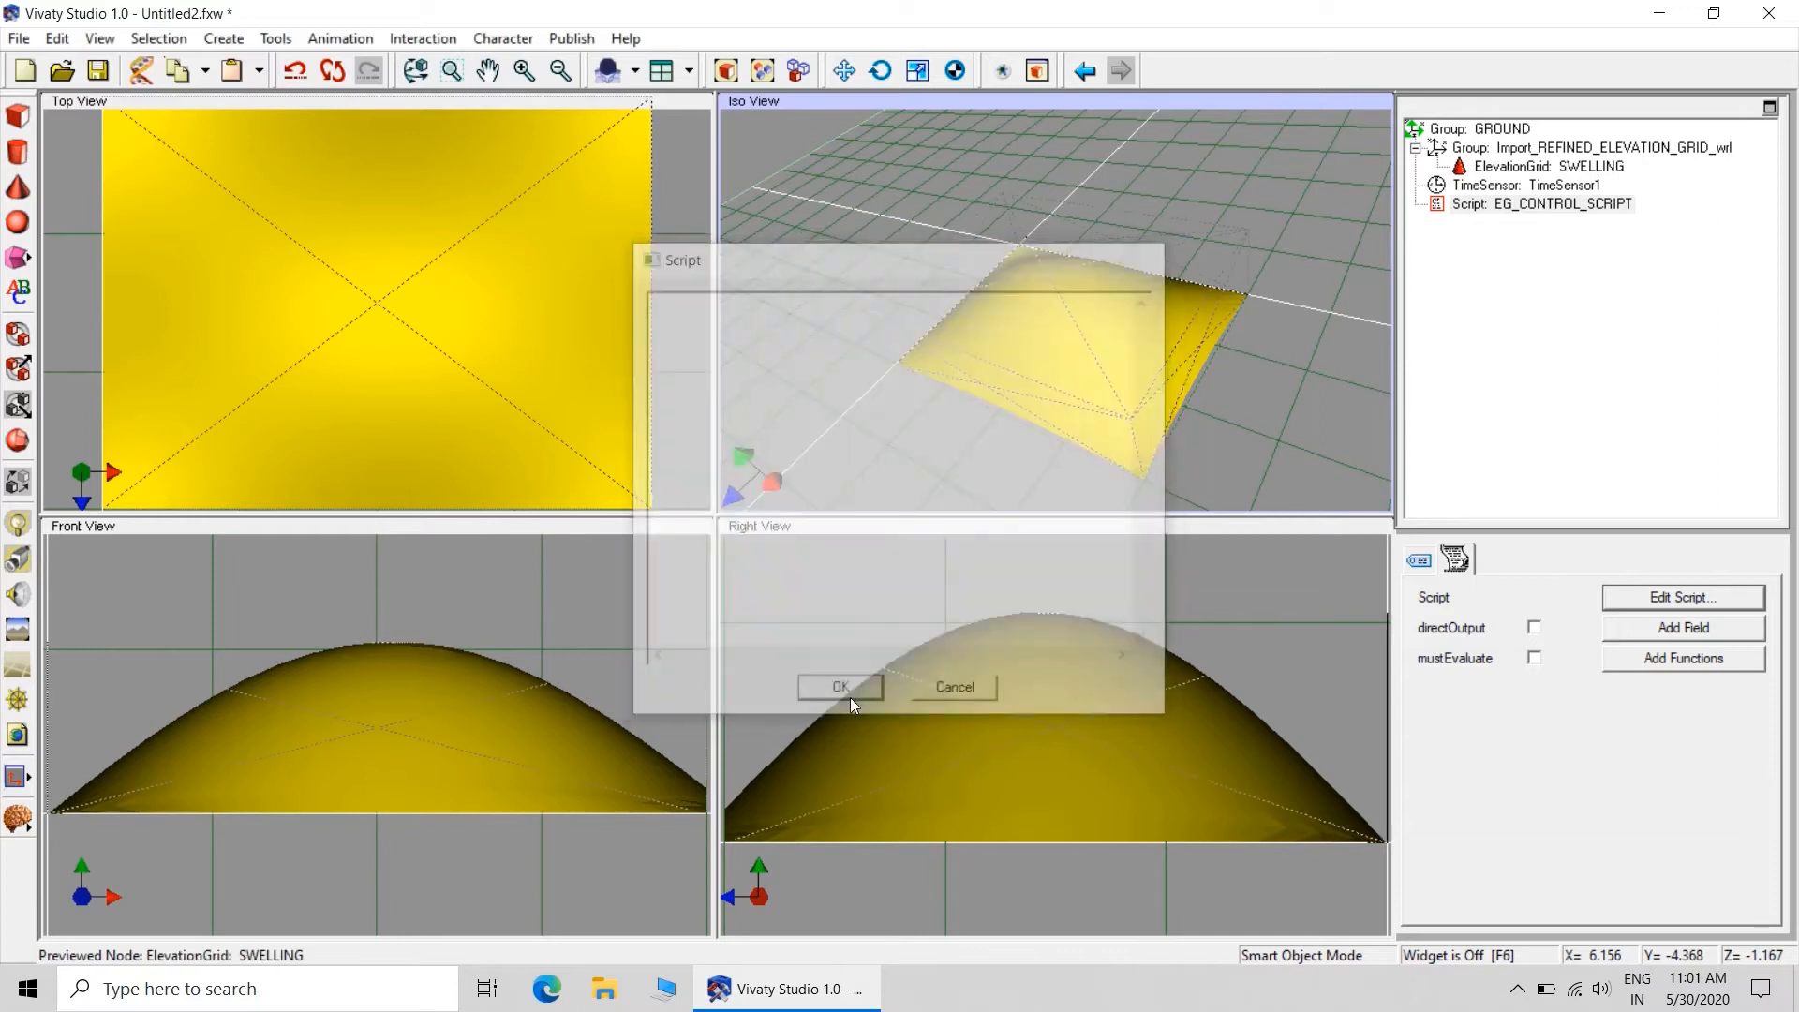
Copy the entire code from the VRML SCRIPT FOR CONTROLLING ELEVATION GRID text file in the desktop folder, and close the file
click(1659, 13)
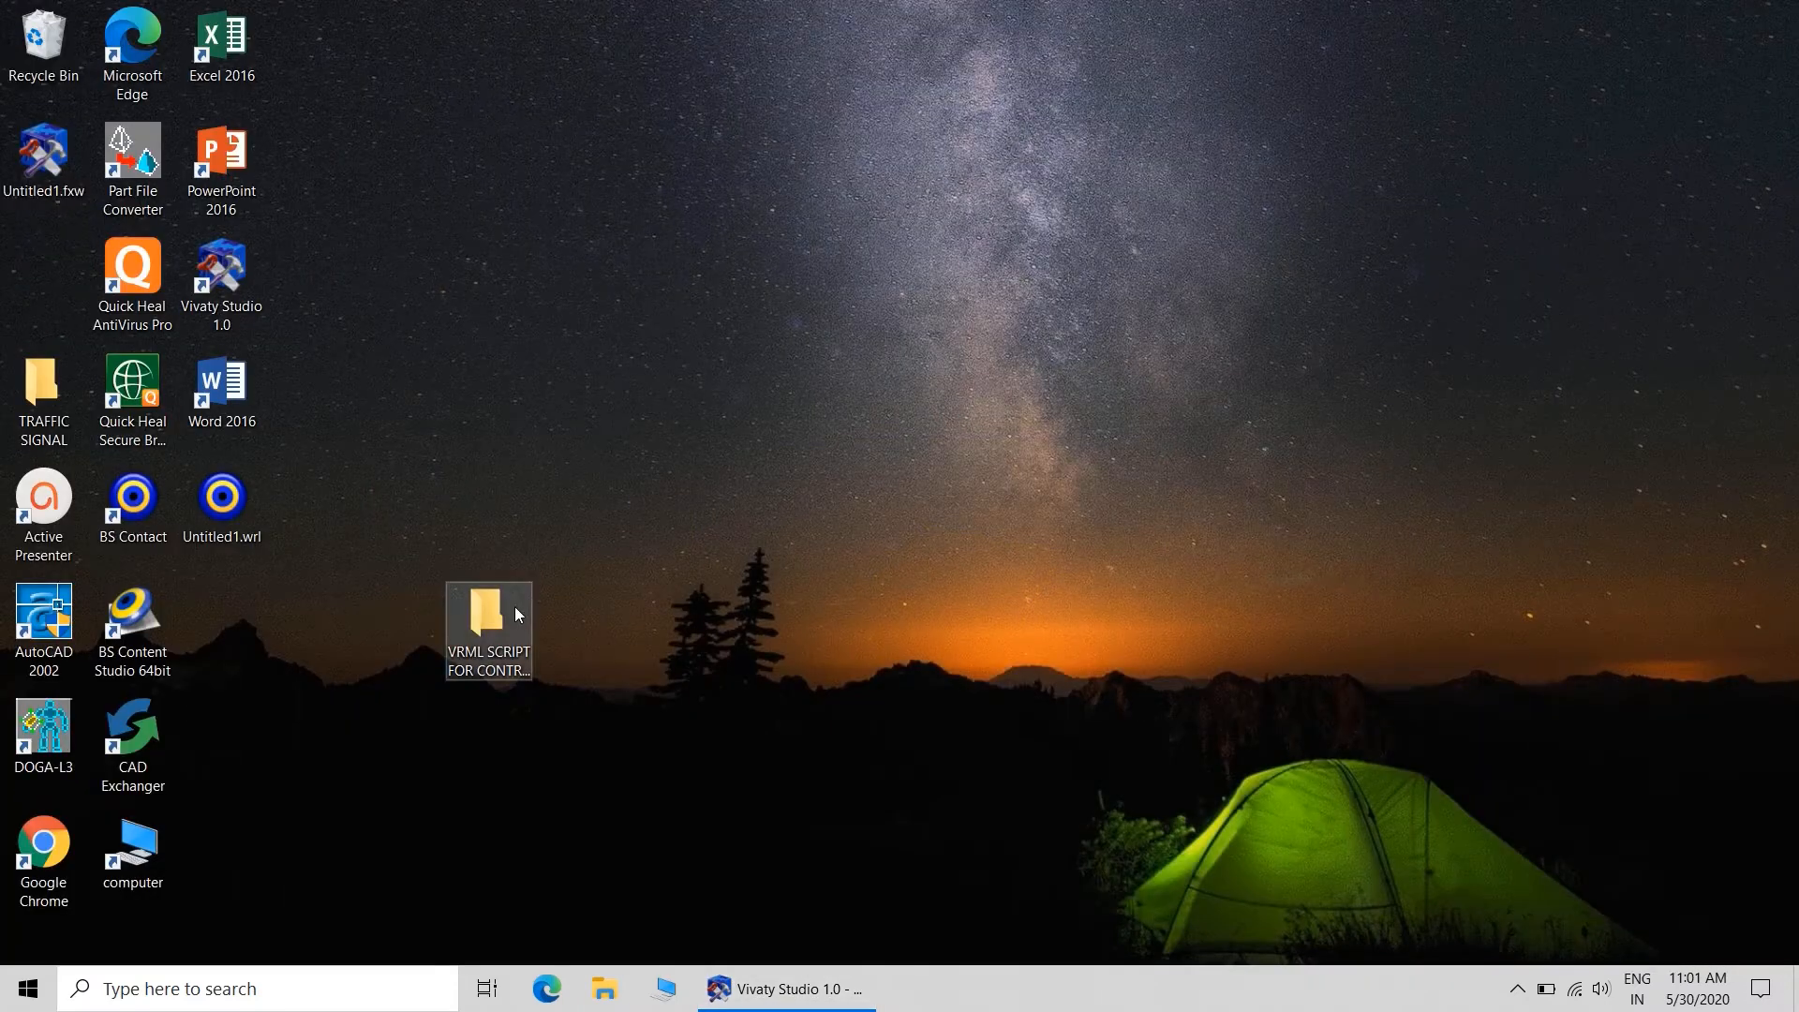
double_click(510, 613)
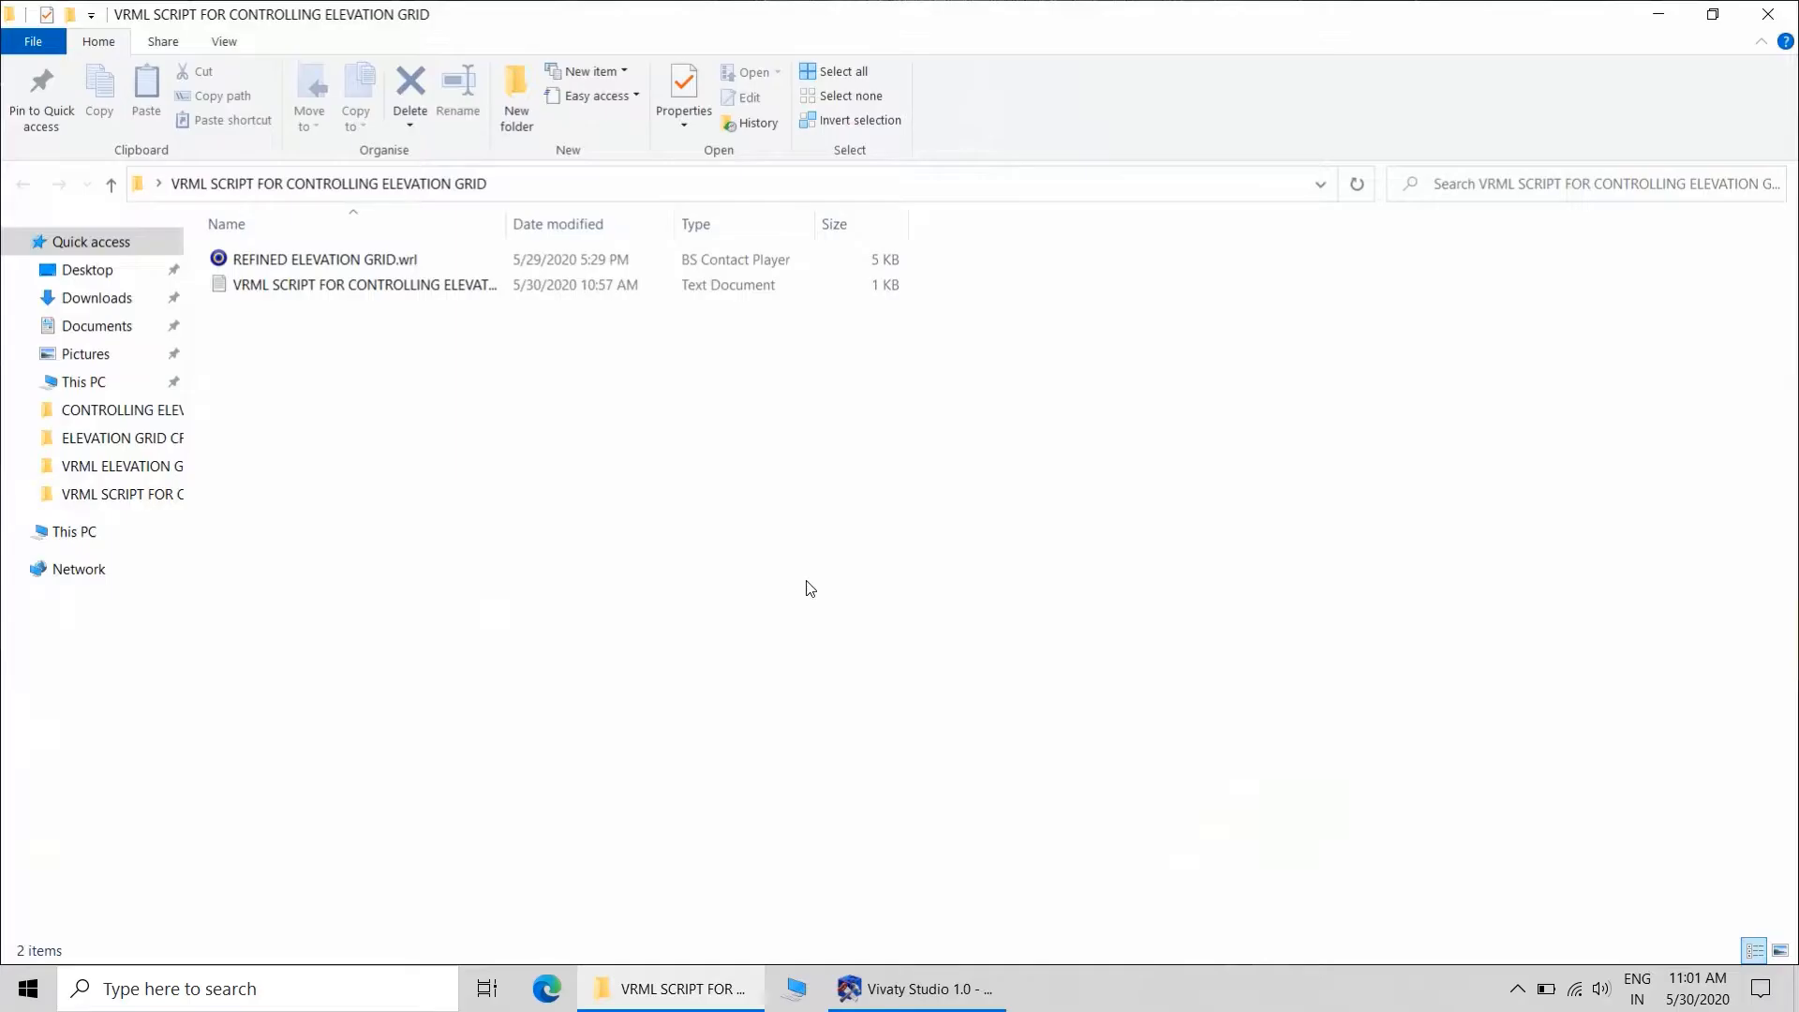
click(294, 296)
double_click(293, 291)
click(471, 245)
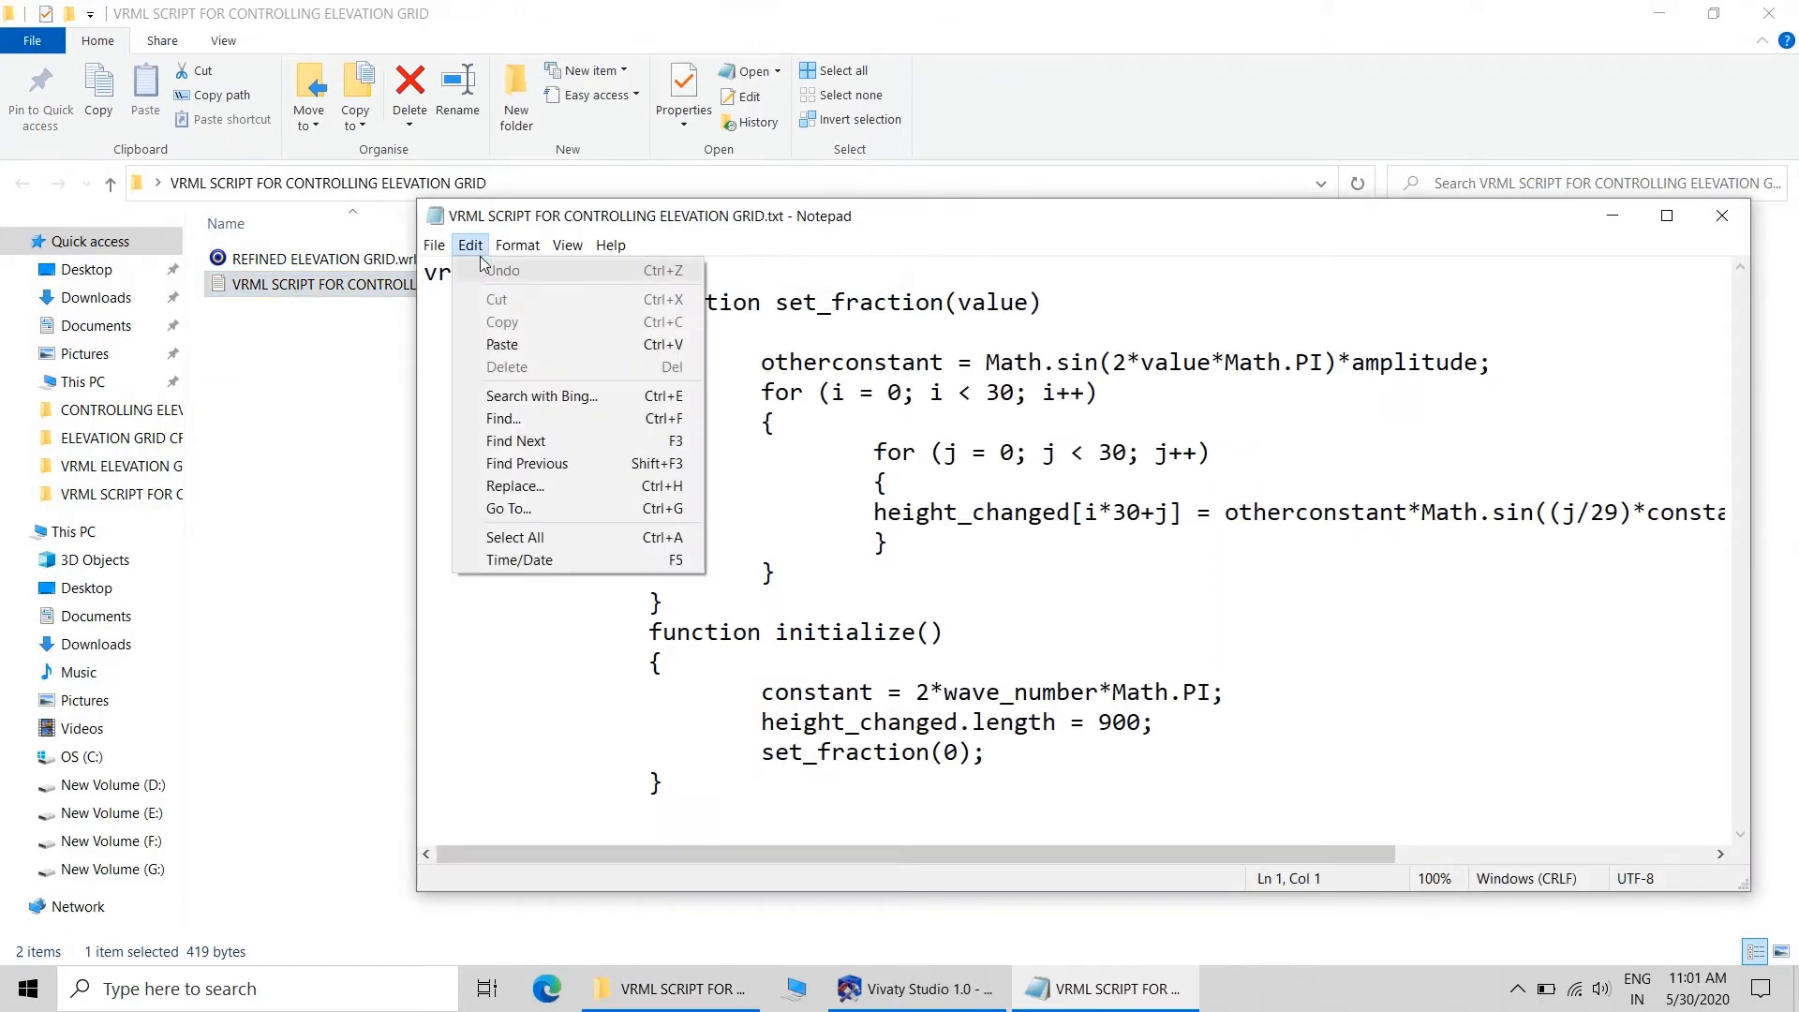
click(554, 538)
right_click(848, 356)
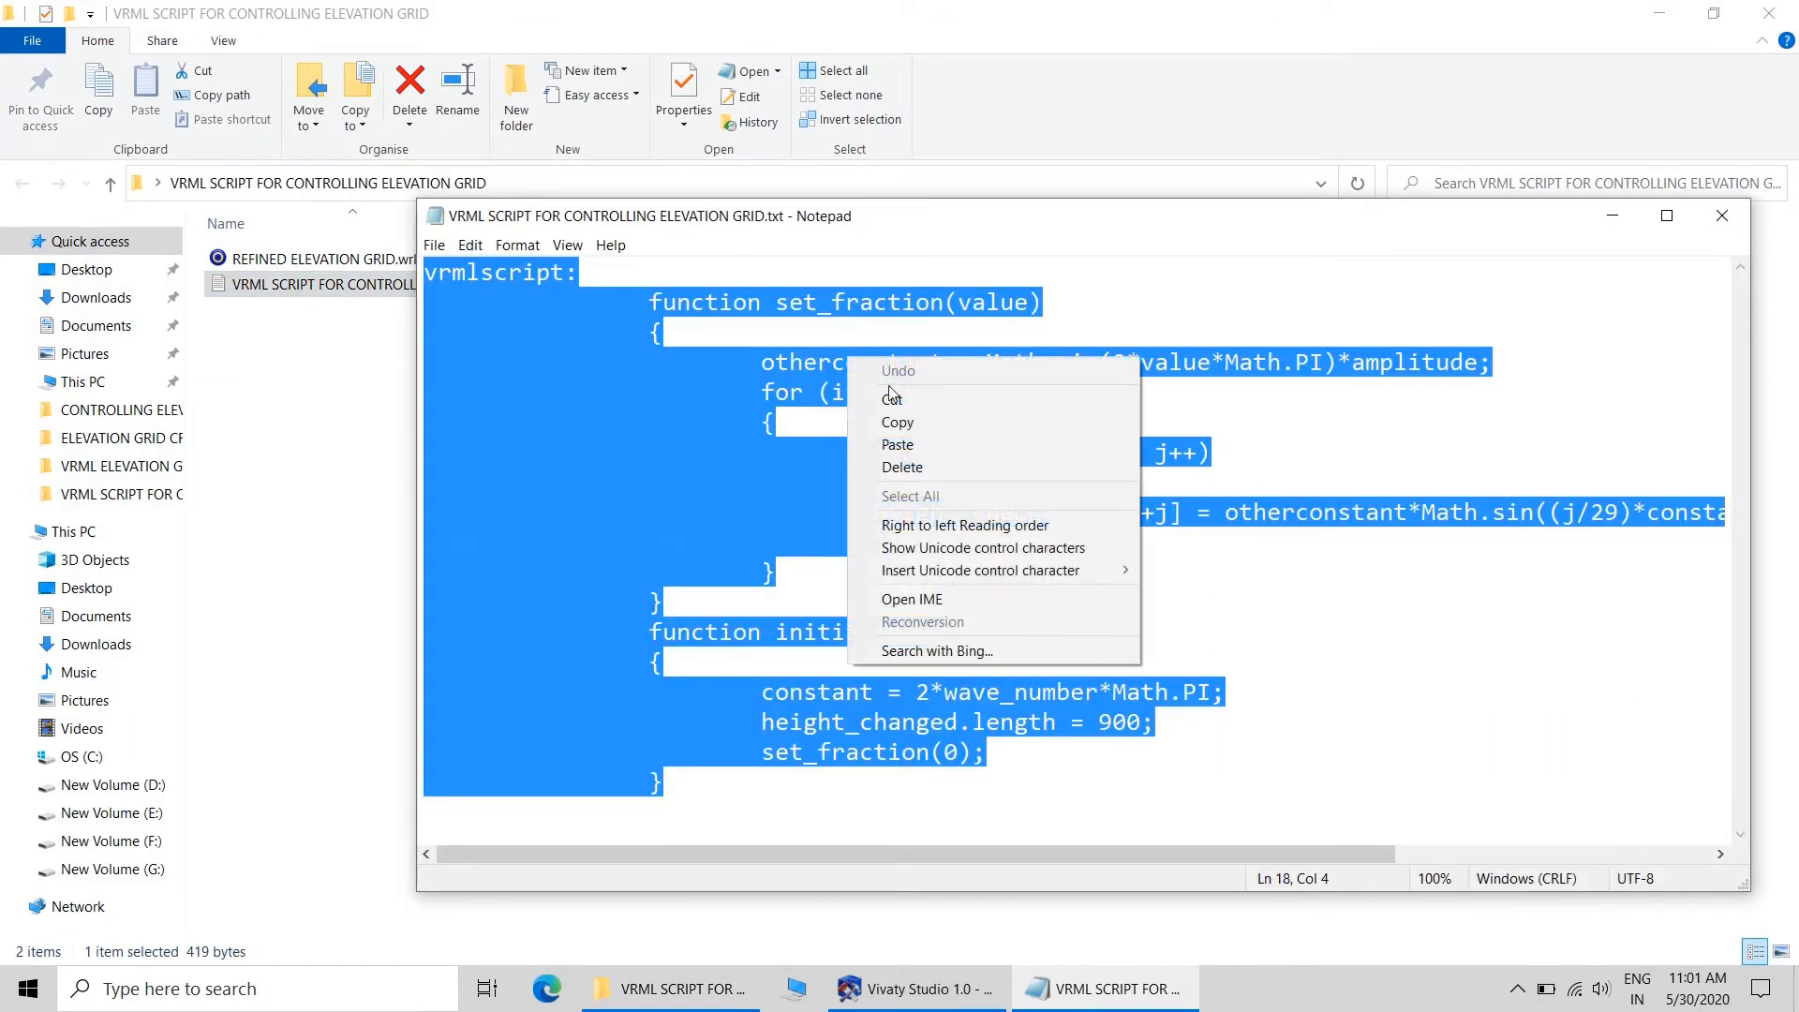
click(926, 422)
click(1723, 215)
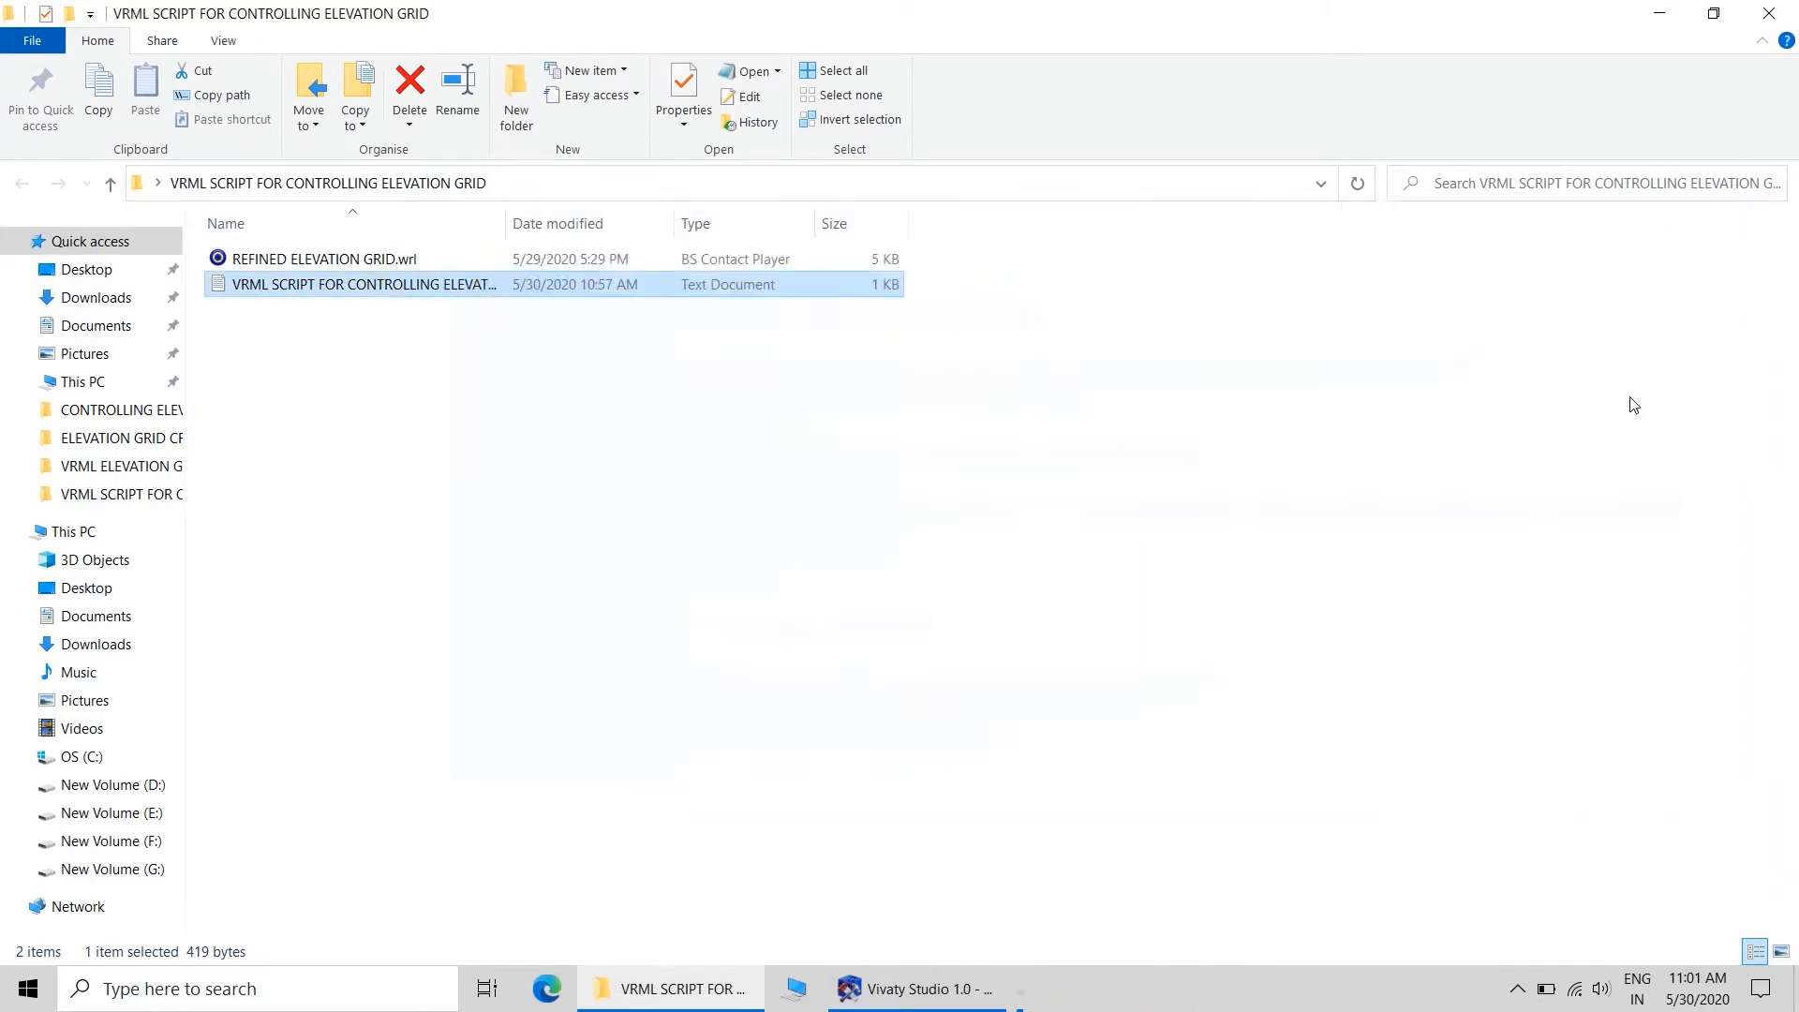
Switch back to Vivaty Studio and paste the copied vrmlscript code into the EG_CONTROL_SCRIPT node's script
click(917, 989)
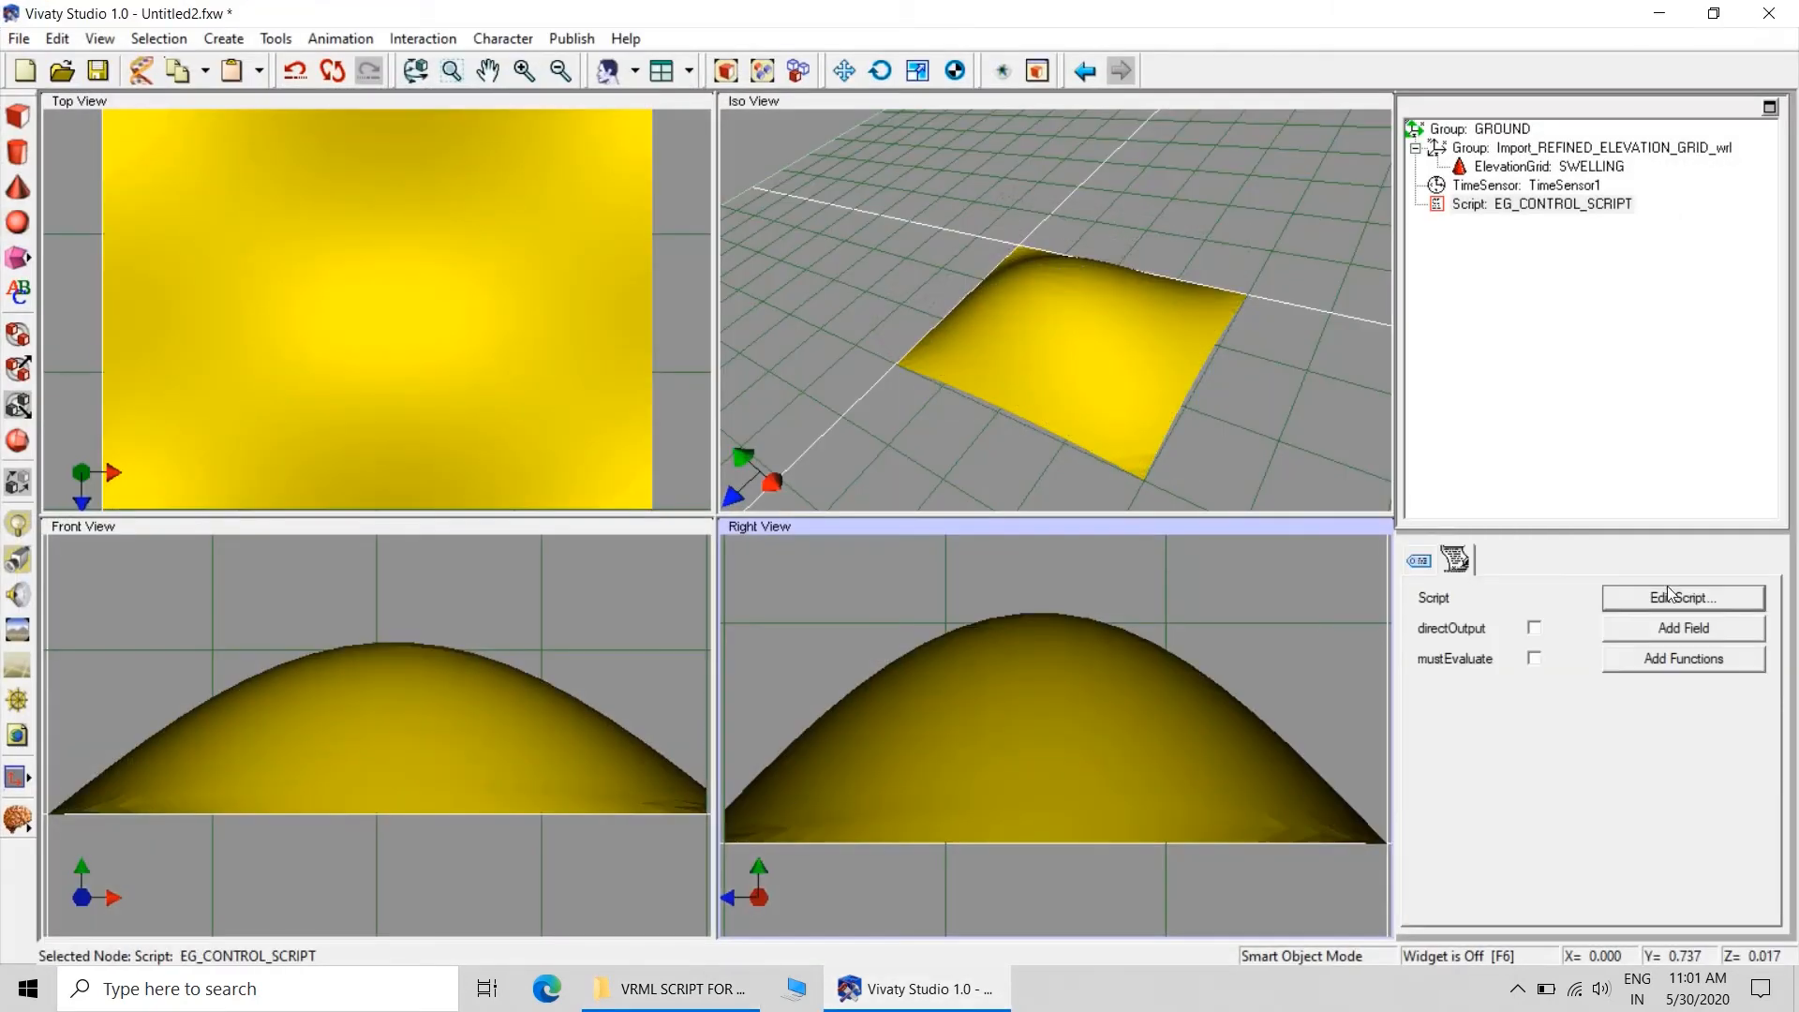
click(1678, 597)
right_click(704, 320)
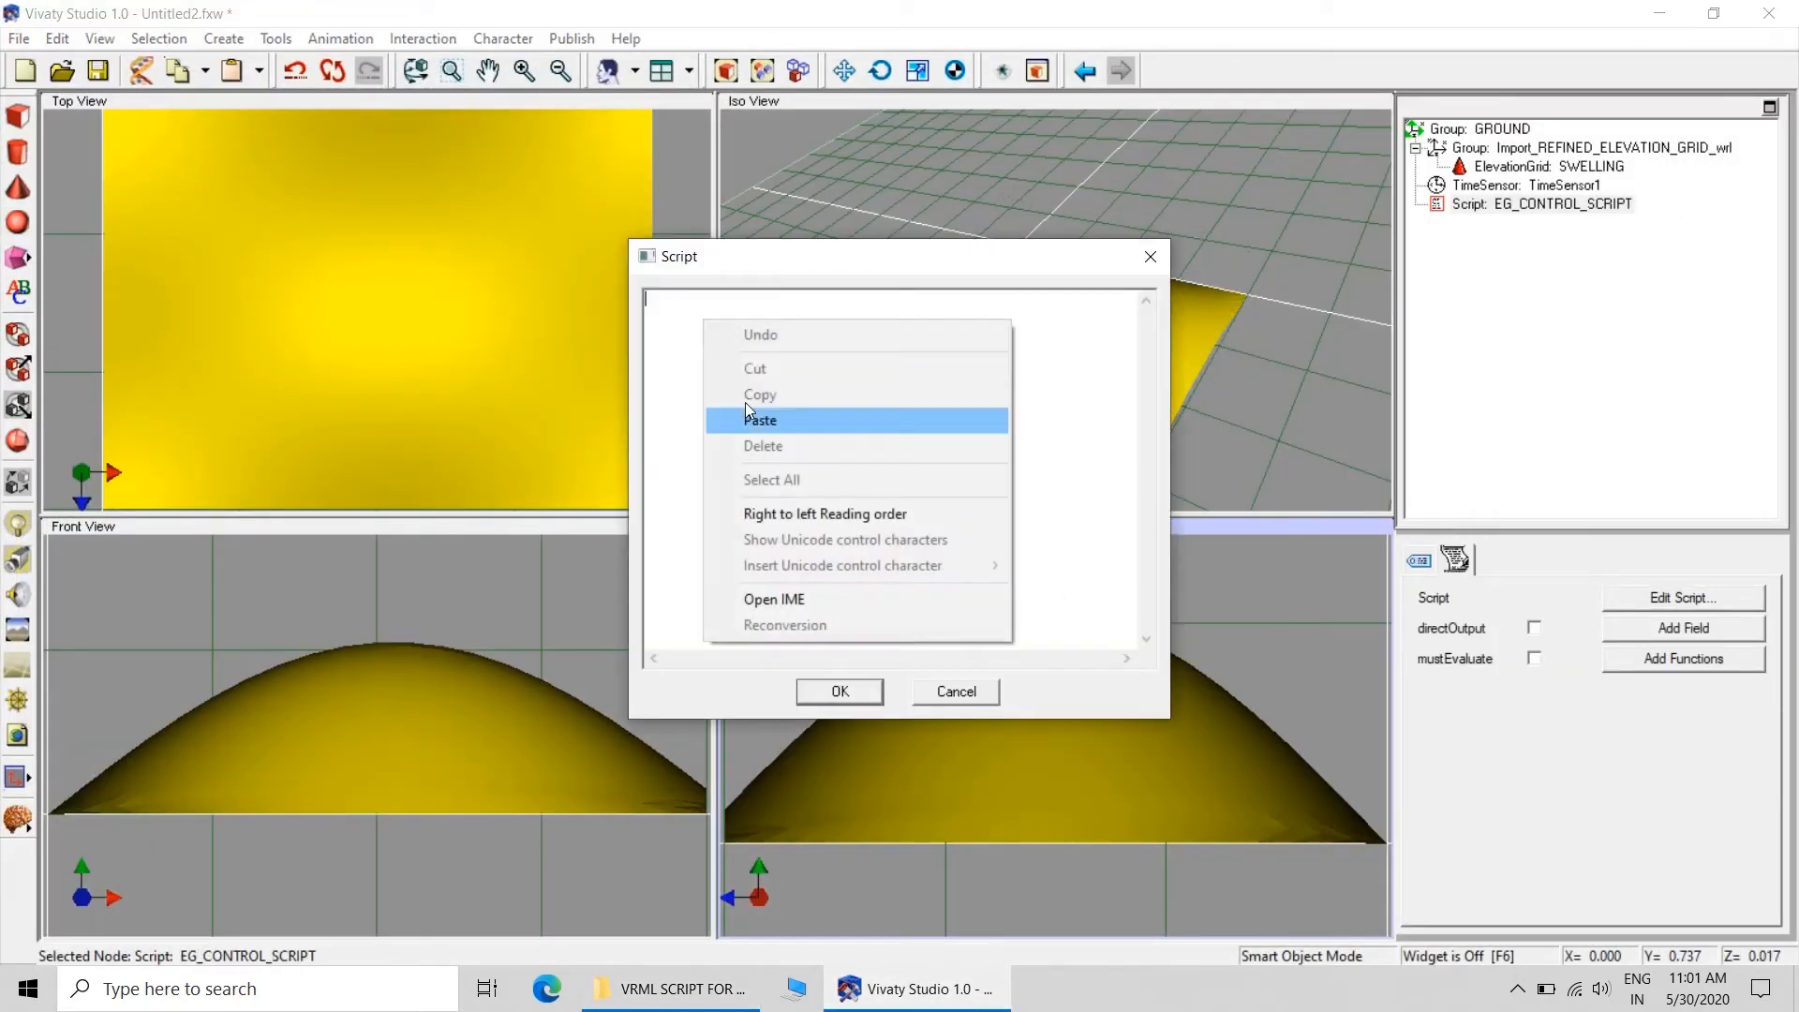
click(746, 402)
click(839, 692)
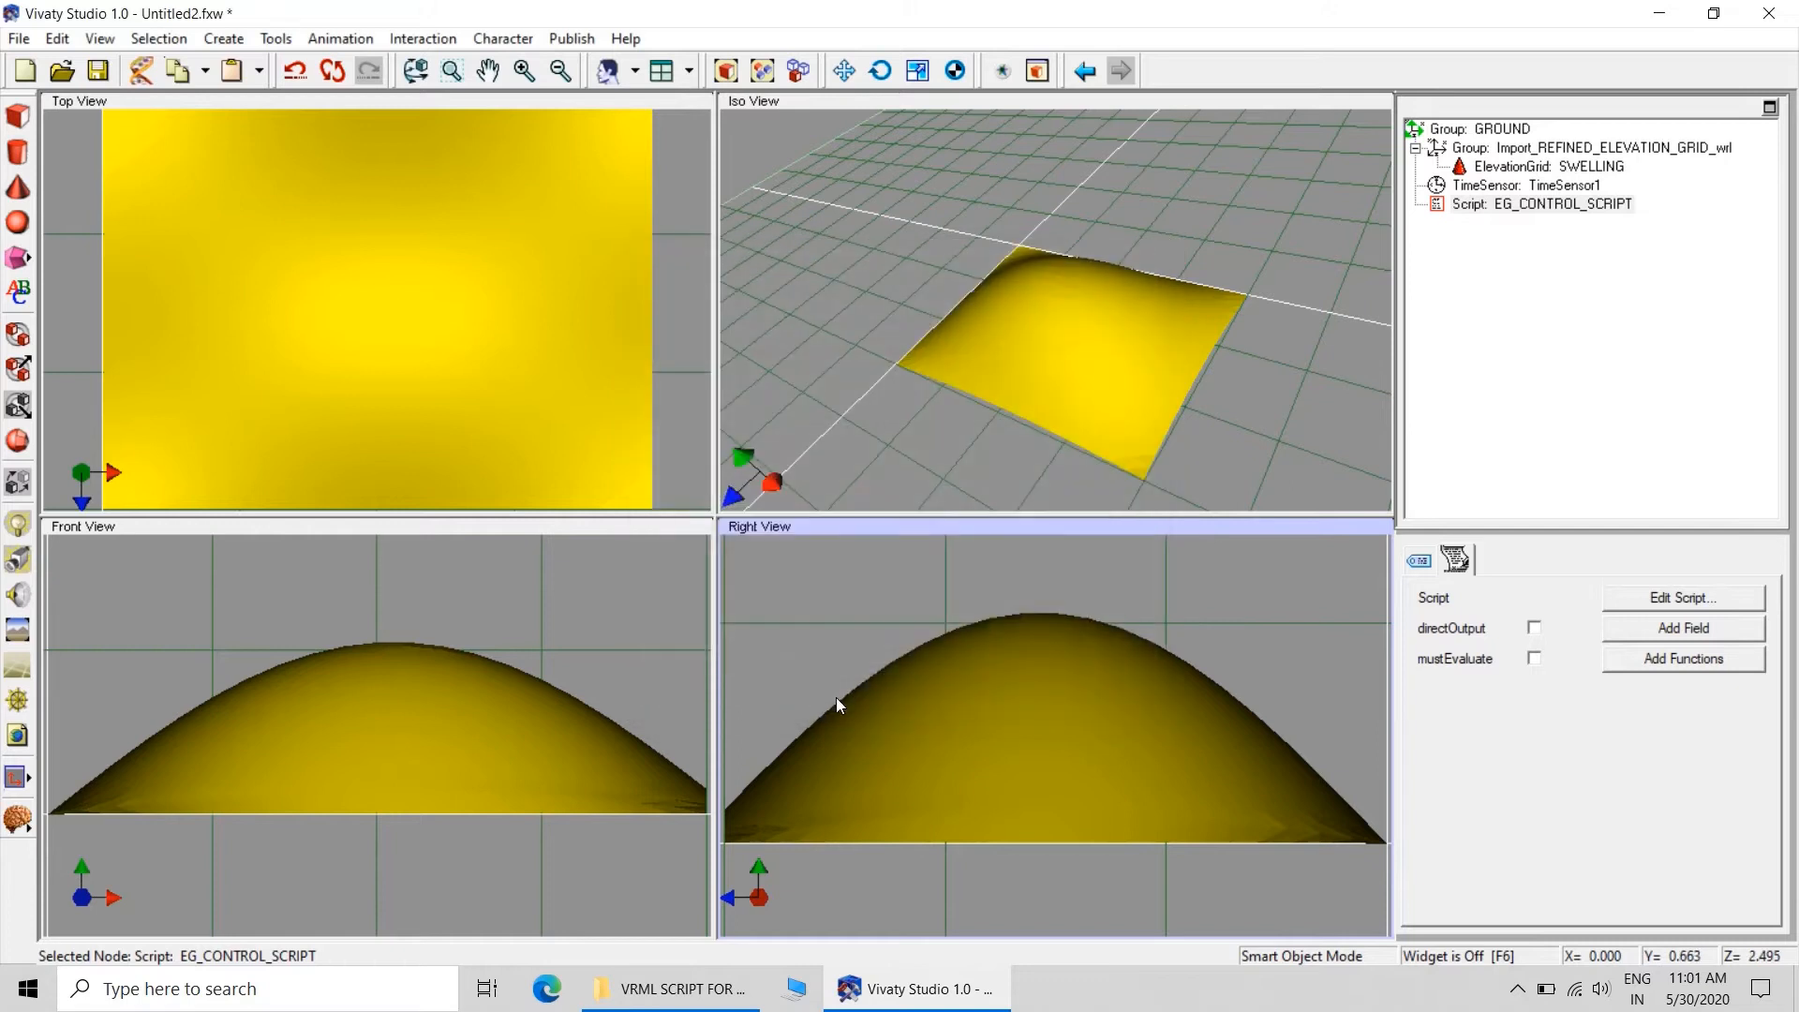
Add a field to EG_CONTROL_SCRIPT and name it SET_FRACTION
click(1678, 637)
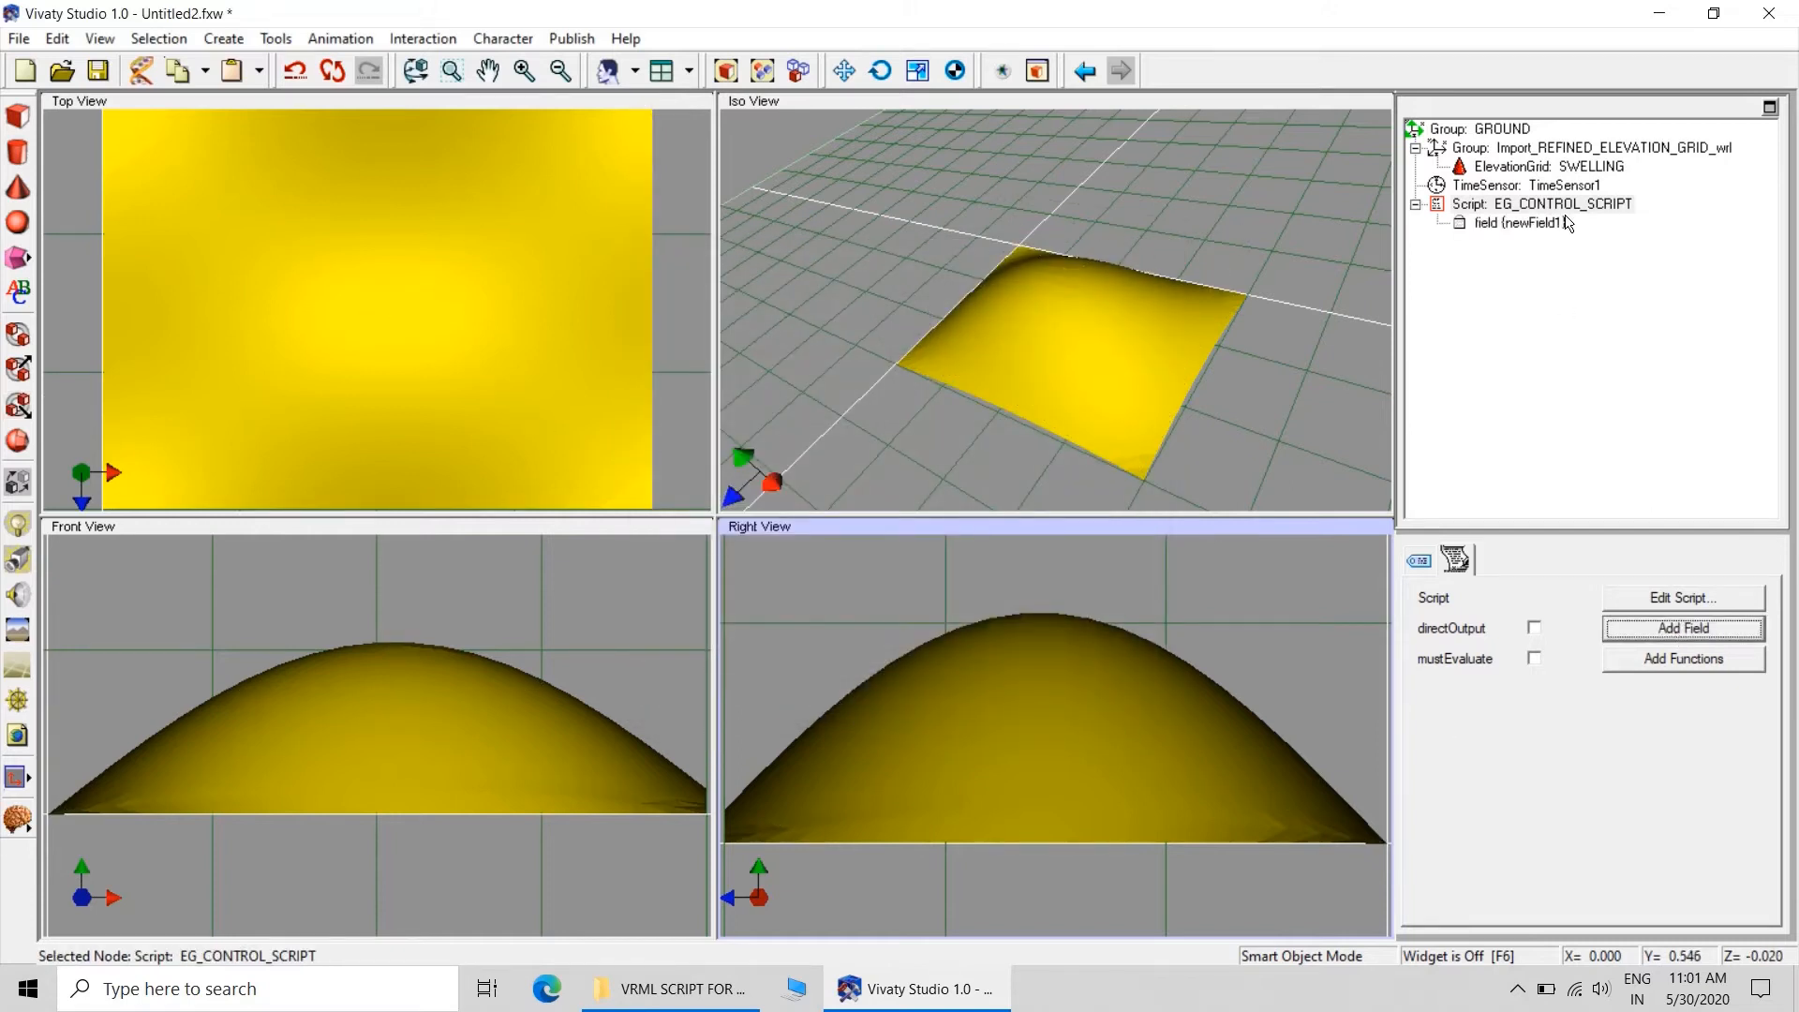
click(1519, 222)
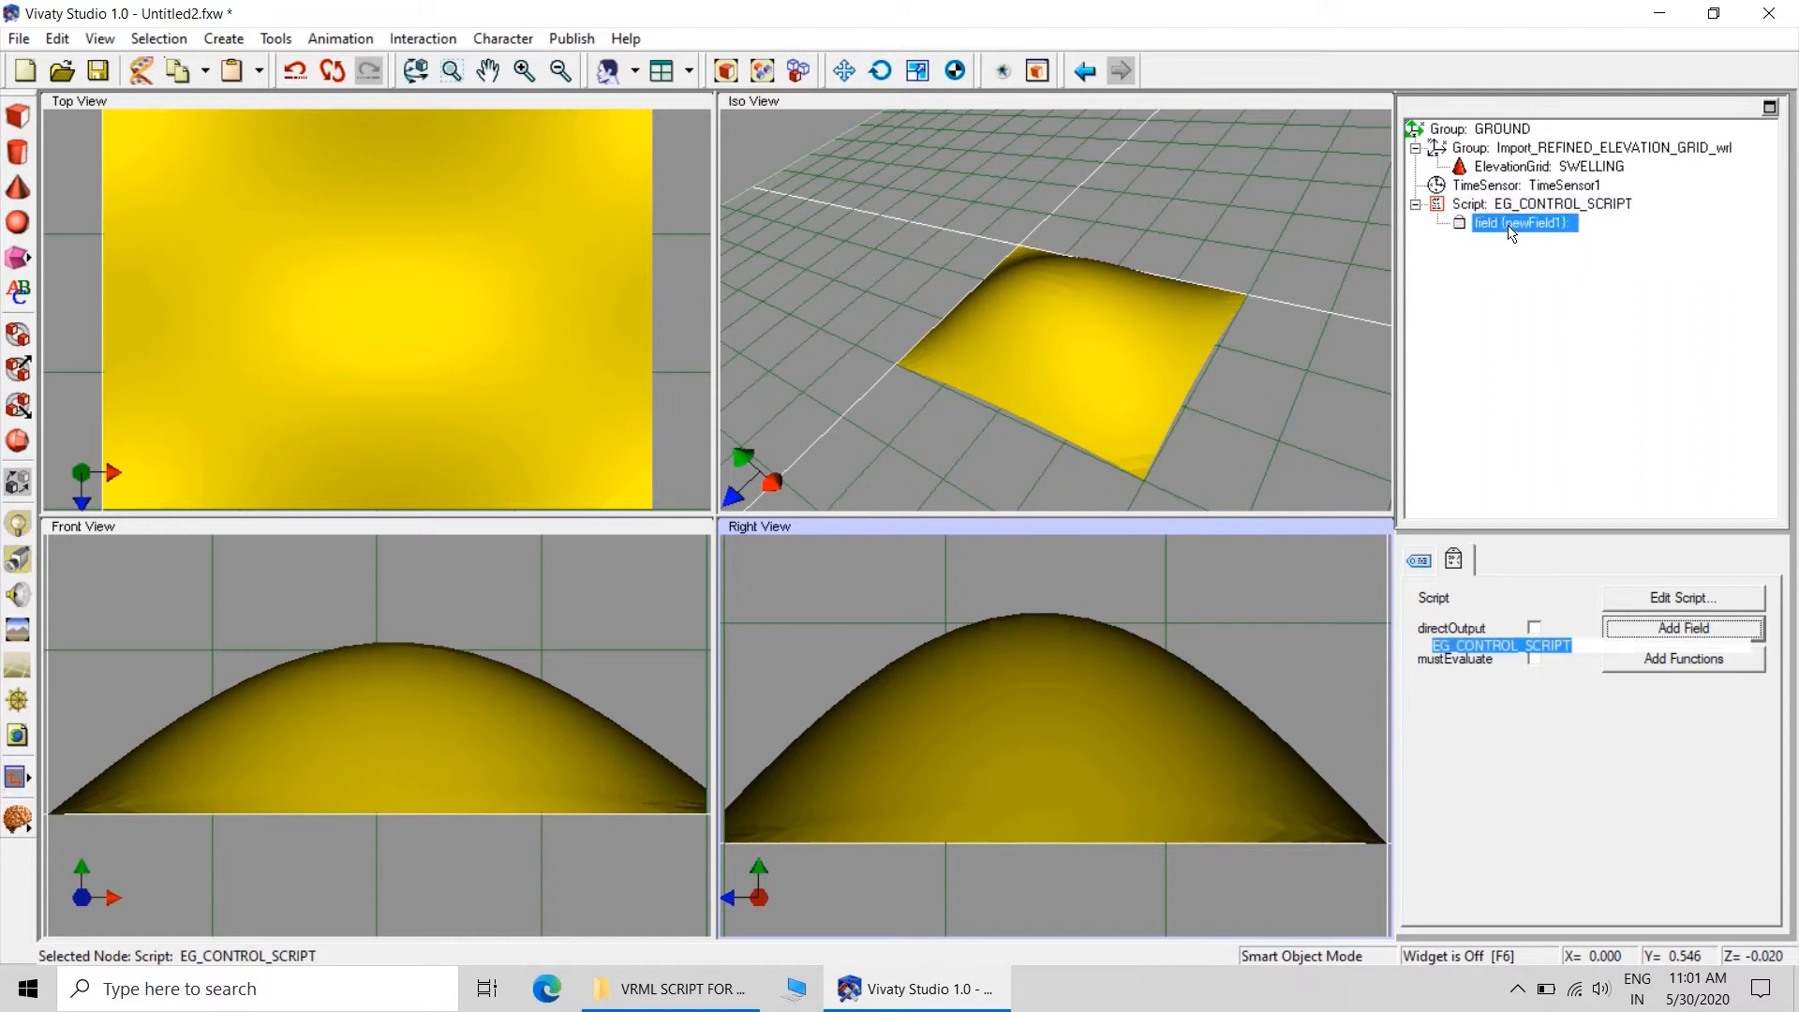
drag(1581, 624, 1503, 626)
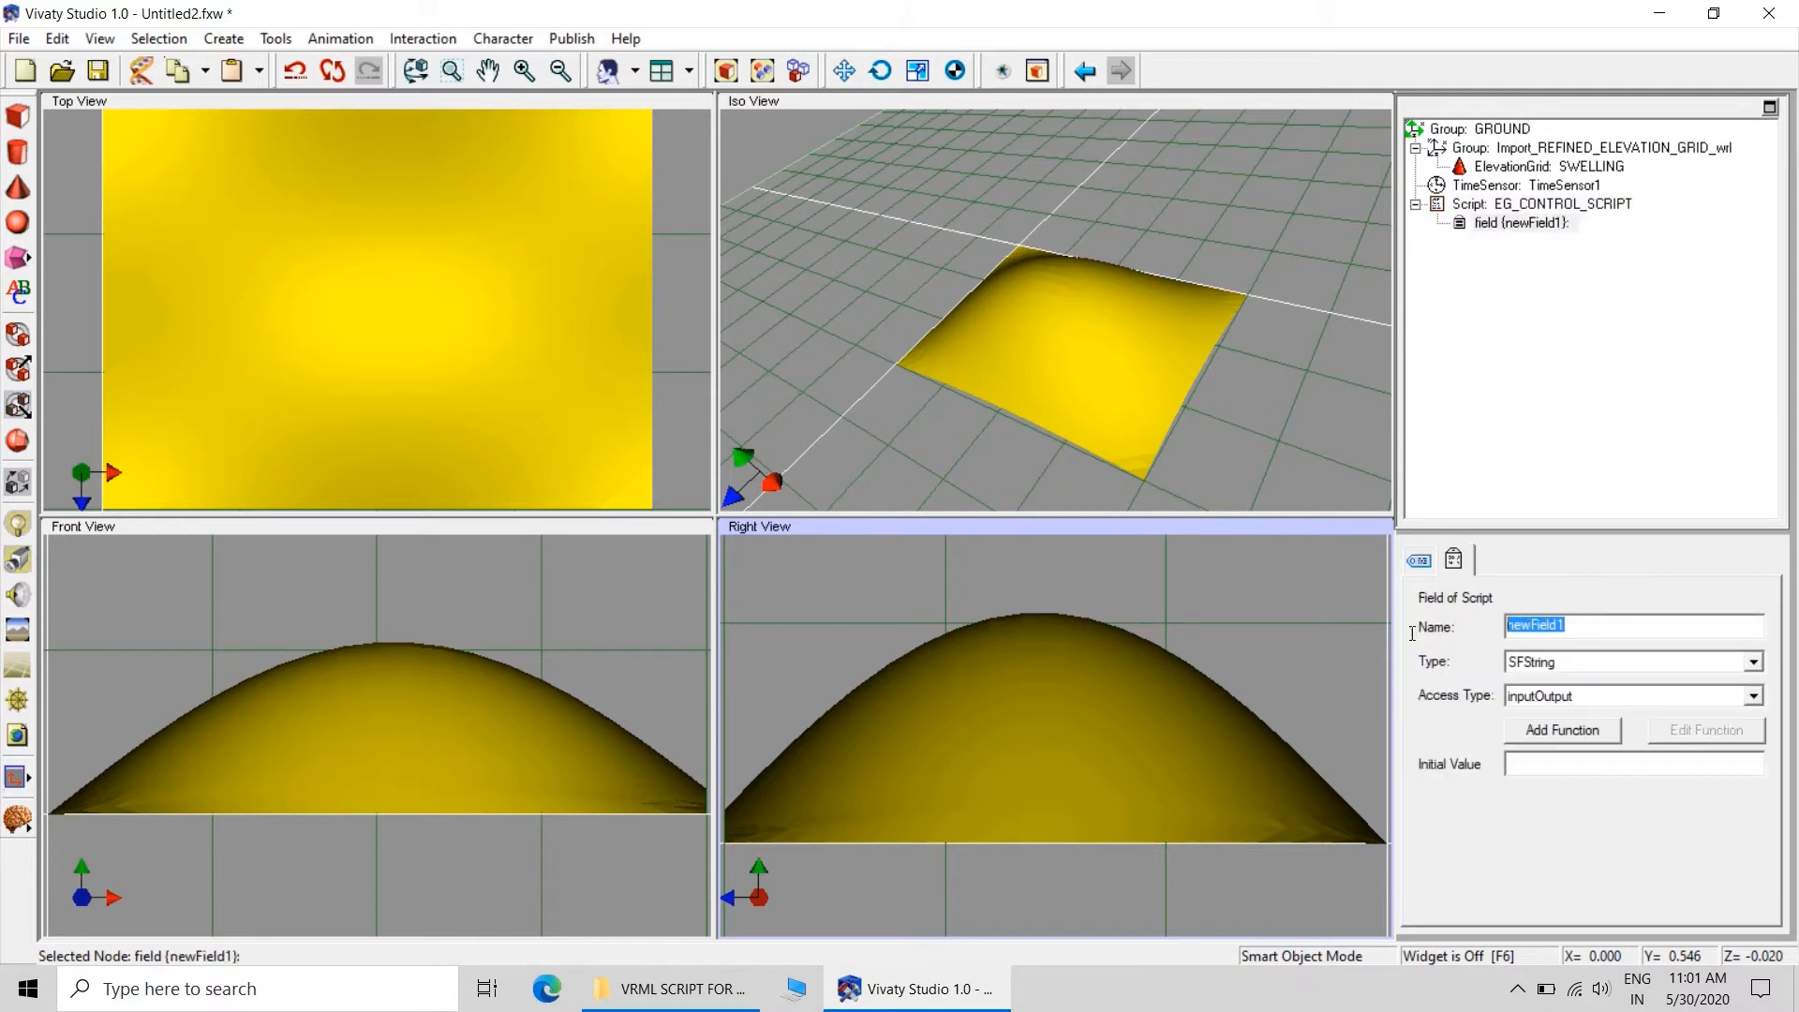
text(SET_FRACTION)
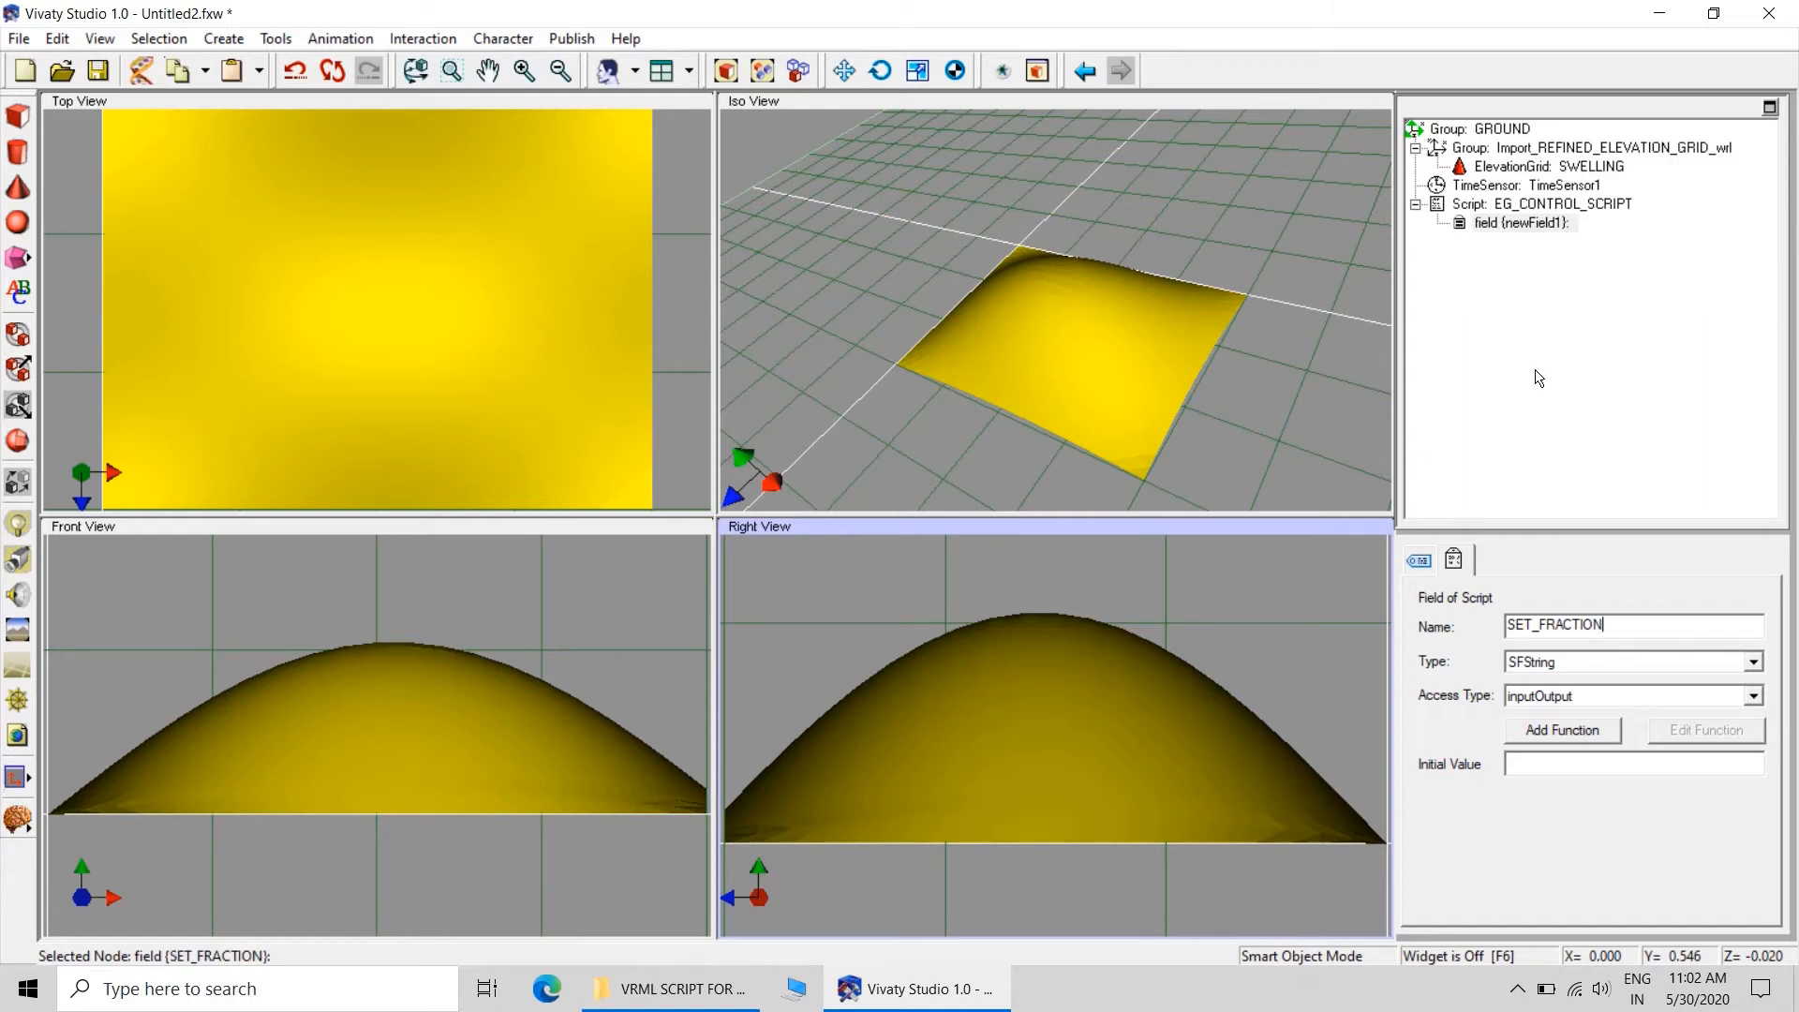
click(1571, 366)
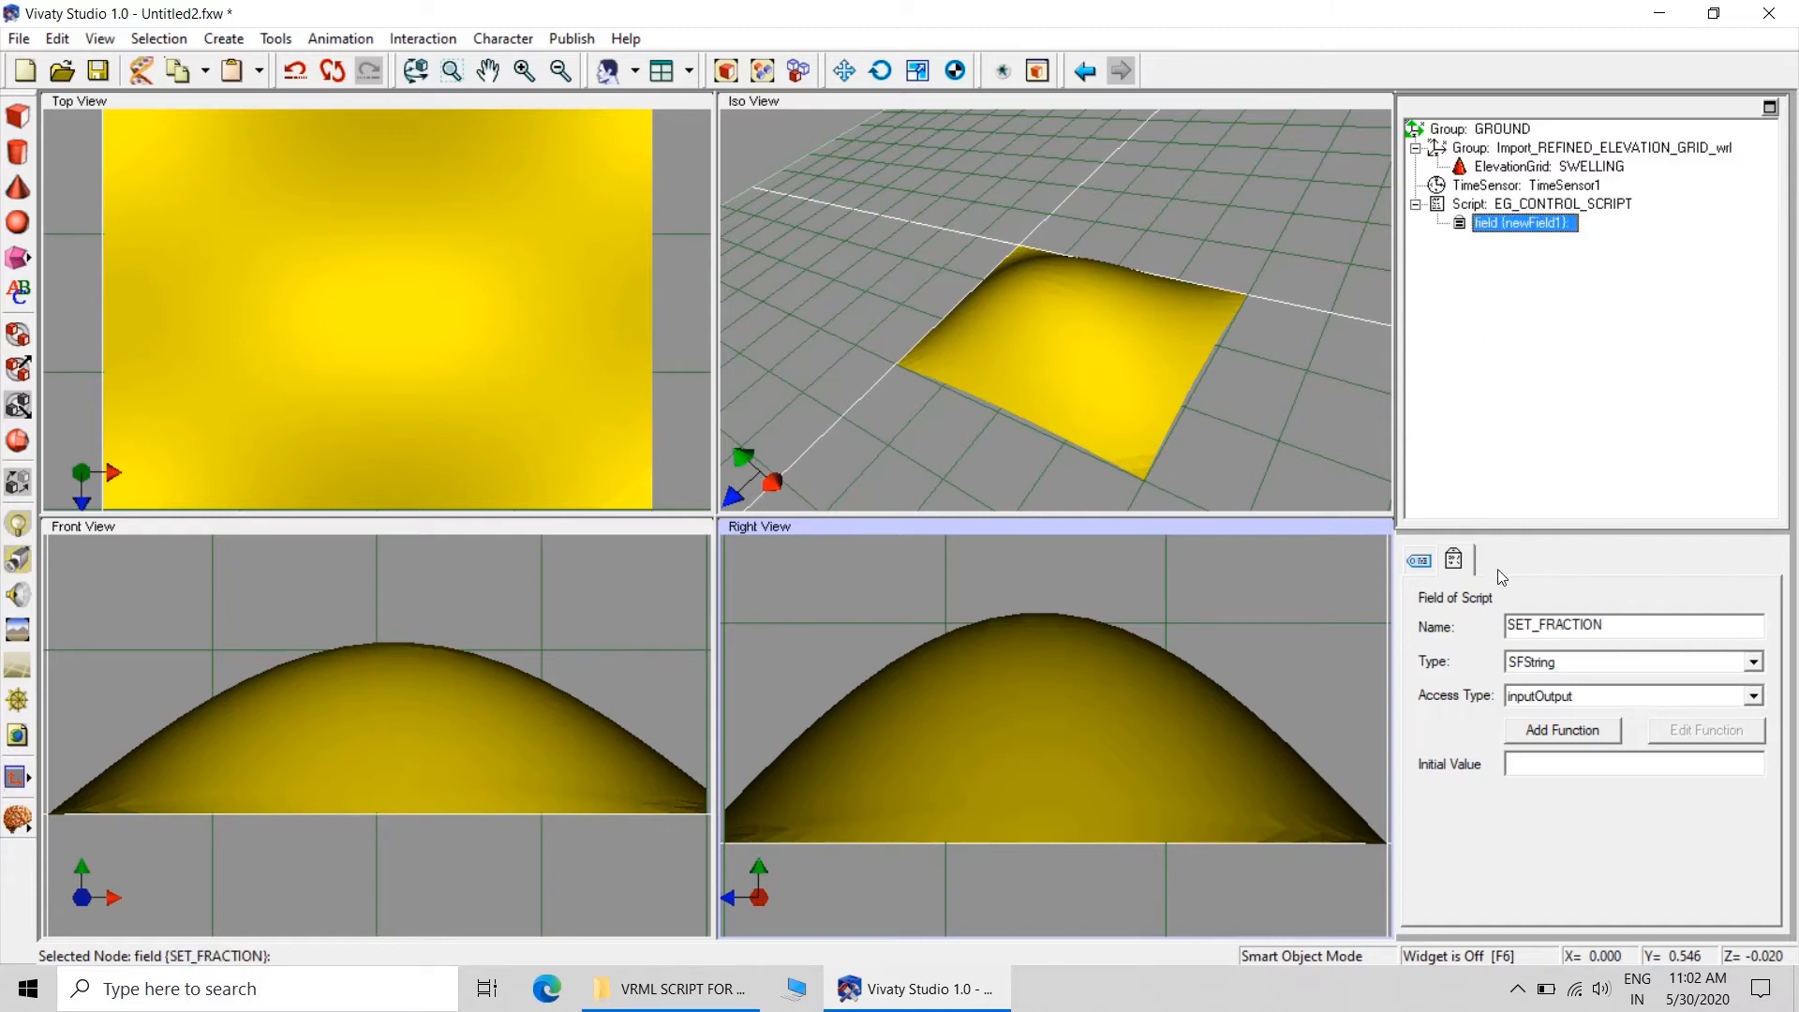
Add four more fields to EG_CONTROL_SCRIPT
click(1576, 204)
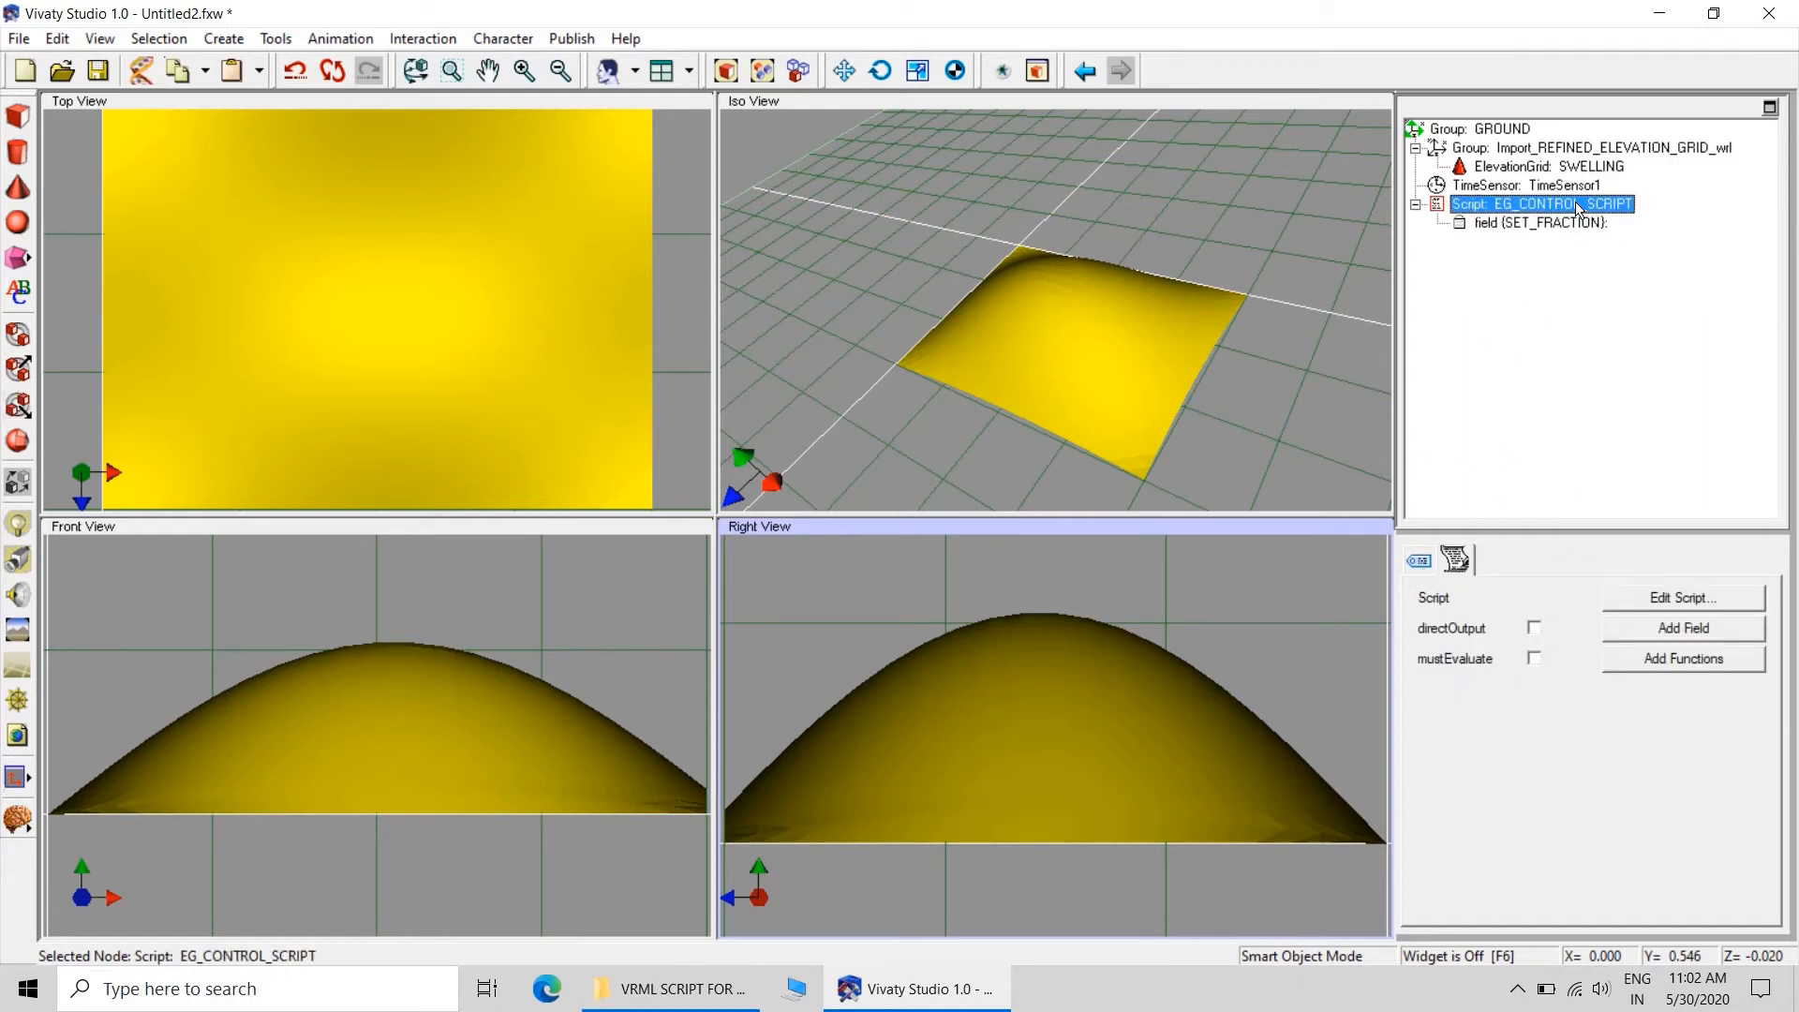
click(1715, 632)
click(1715, 632)
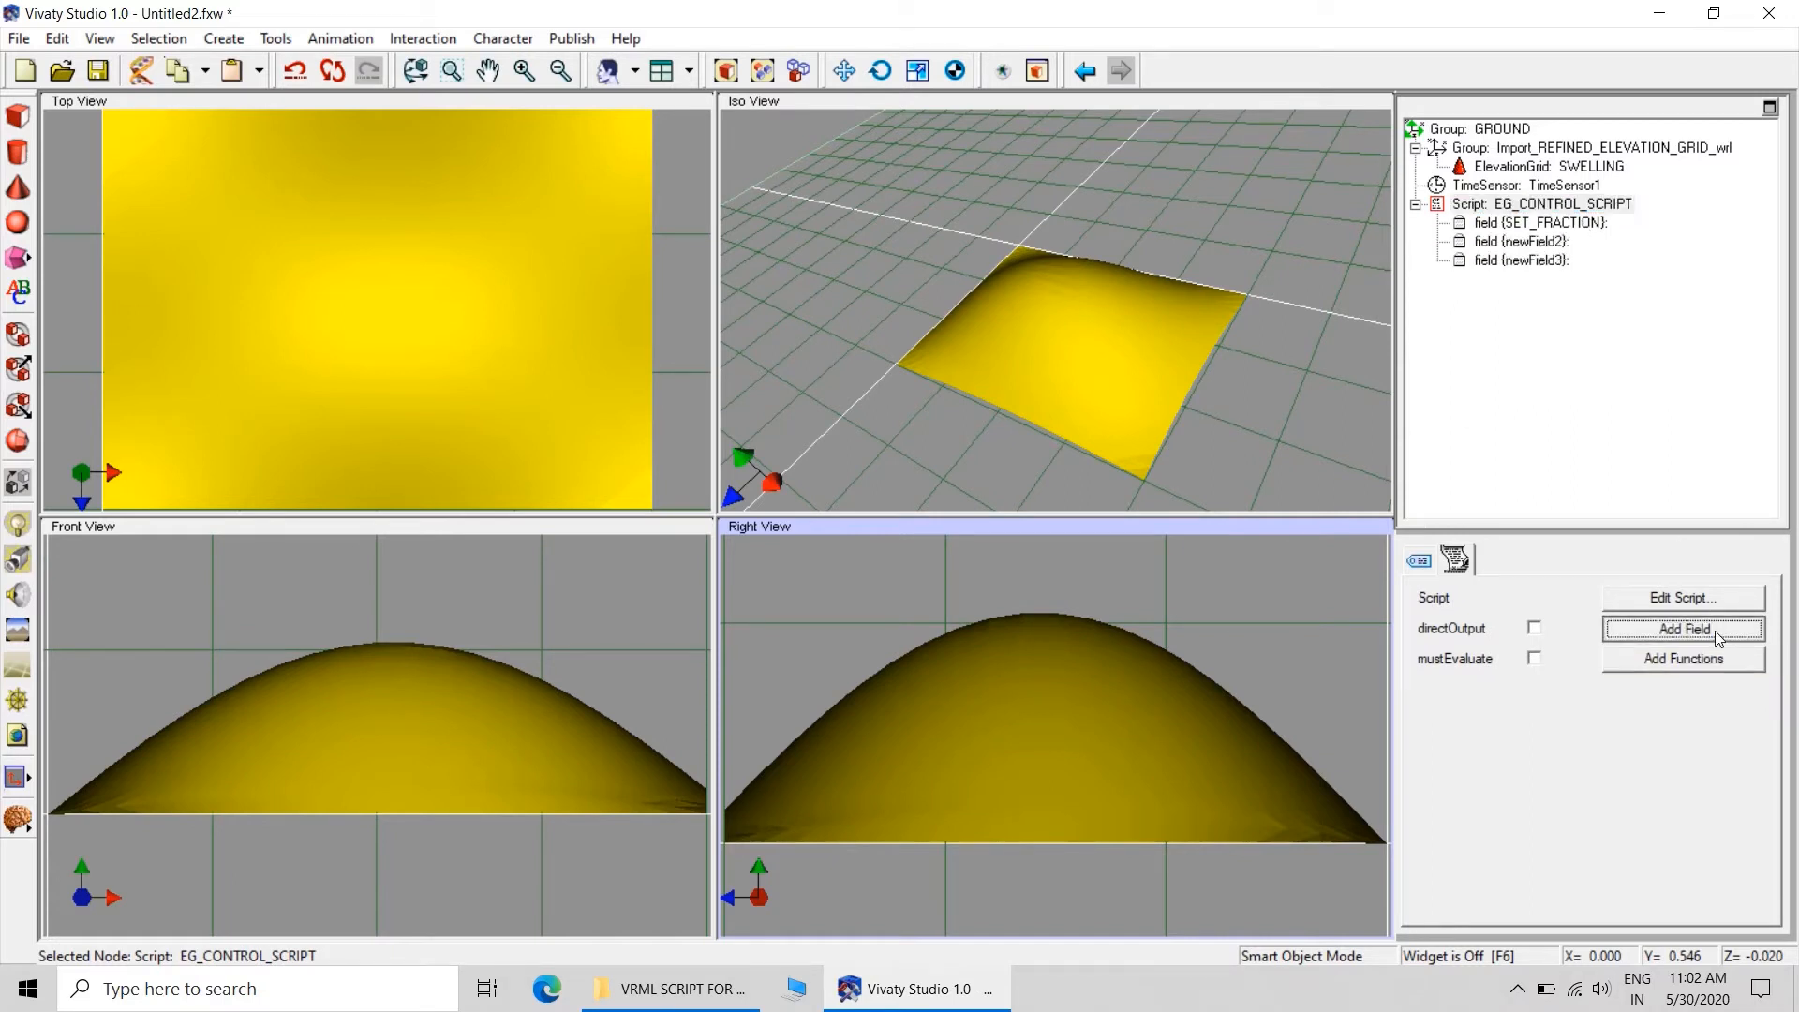
click(1715, 631)
click(1715, 632)
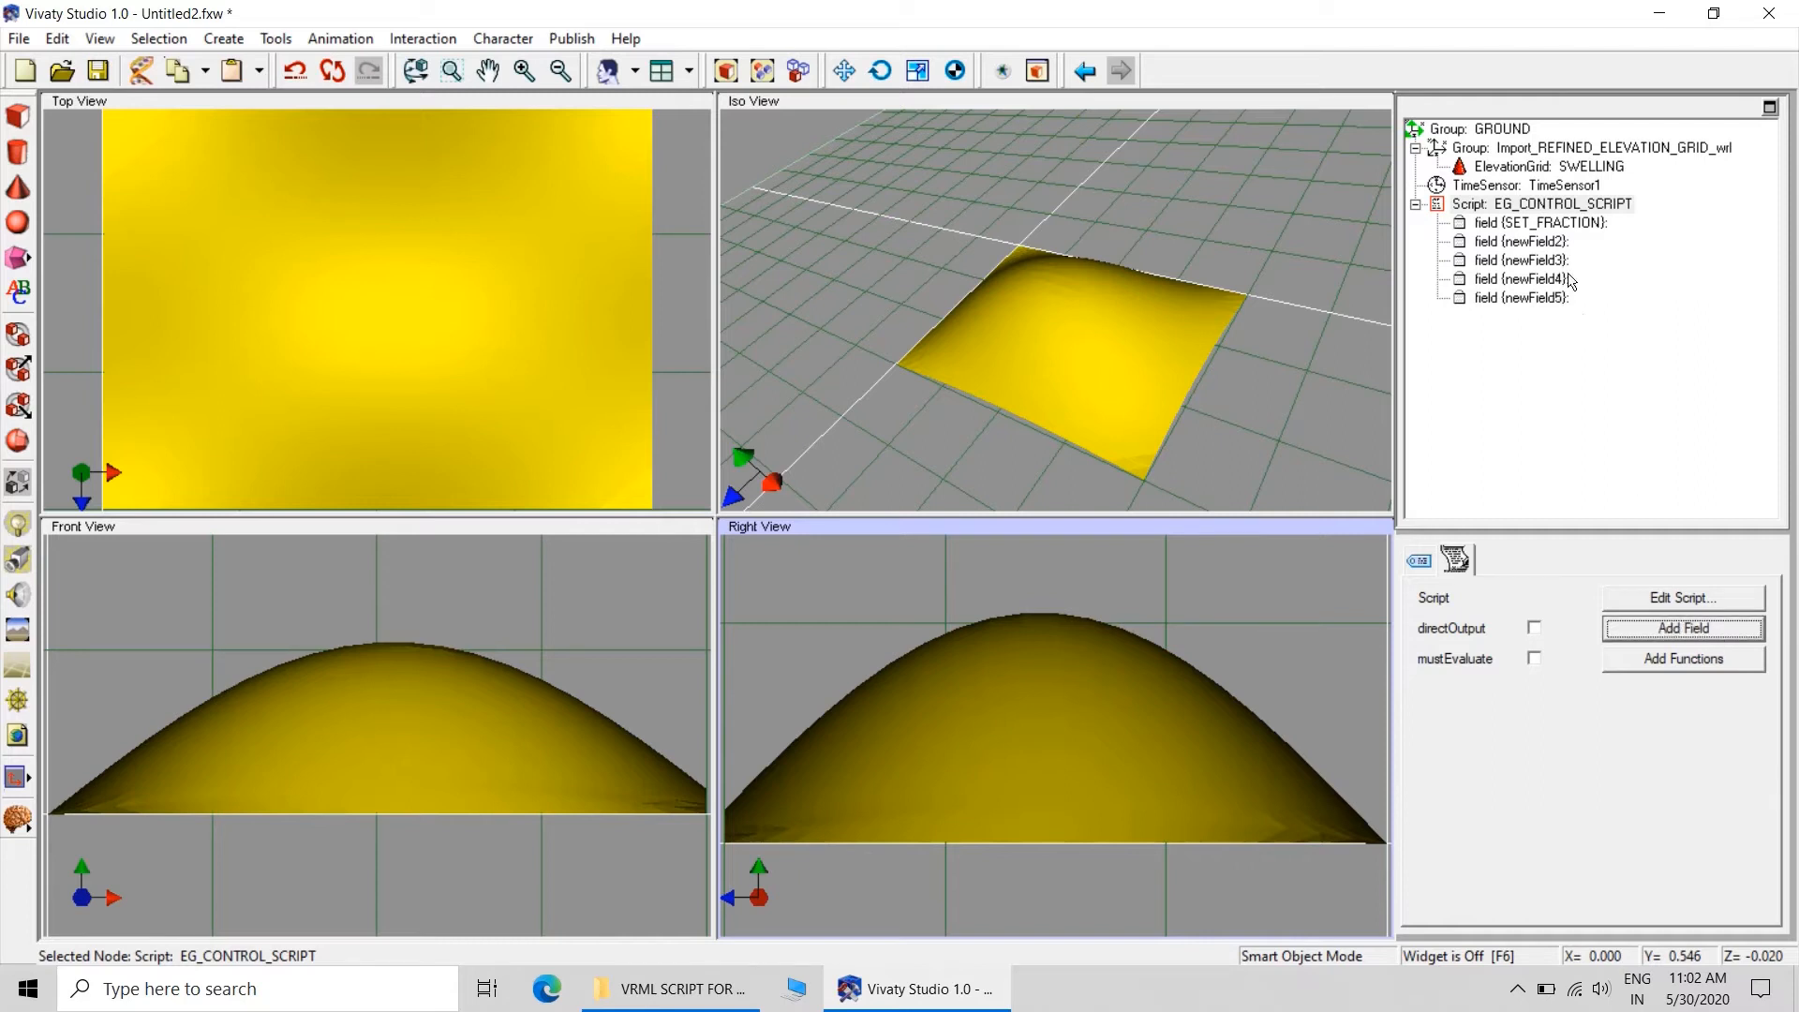
Rename the script's second field, newField2, as HEIGHT_CHNAGED
click(1520, 242)
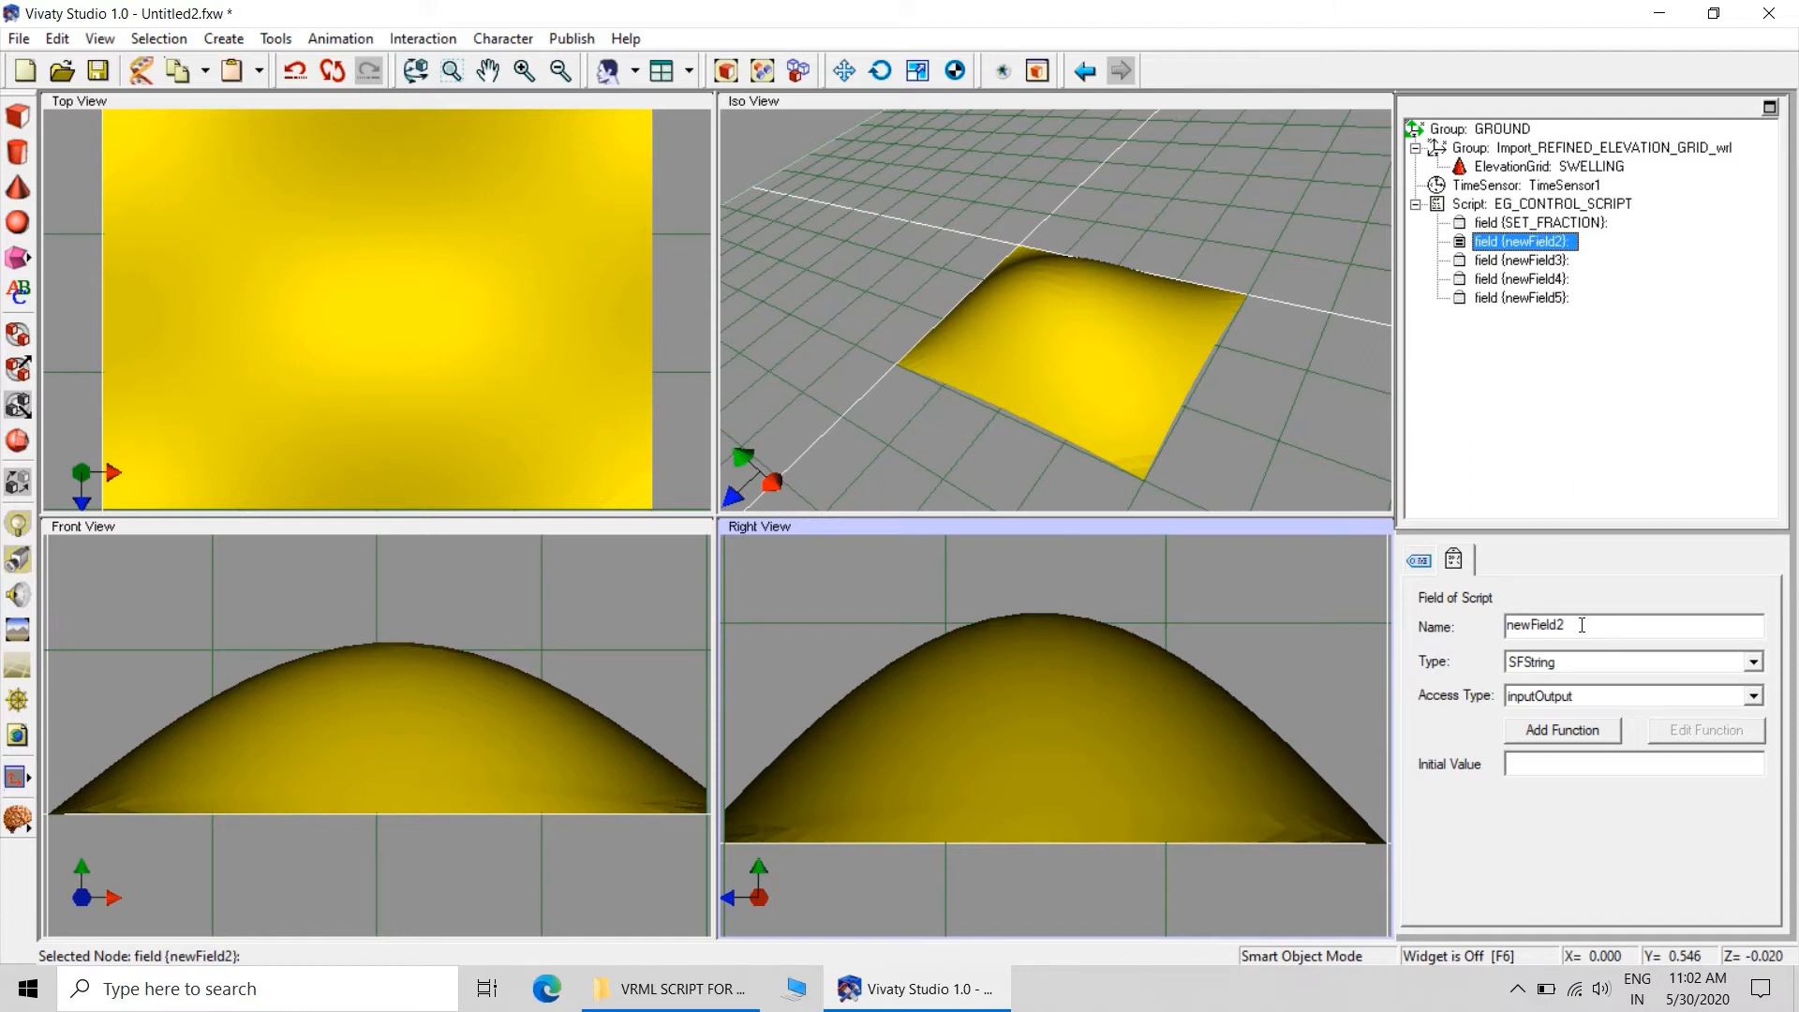
drag(1578, 625, 1365, 640)
text(HEIGHT)
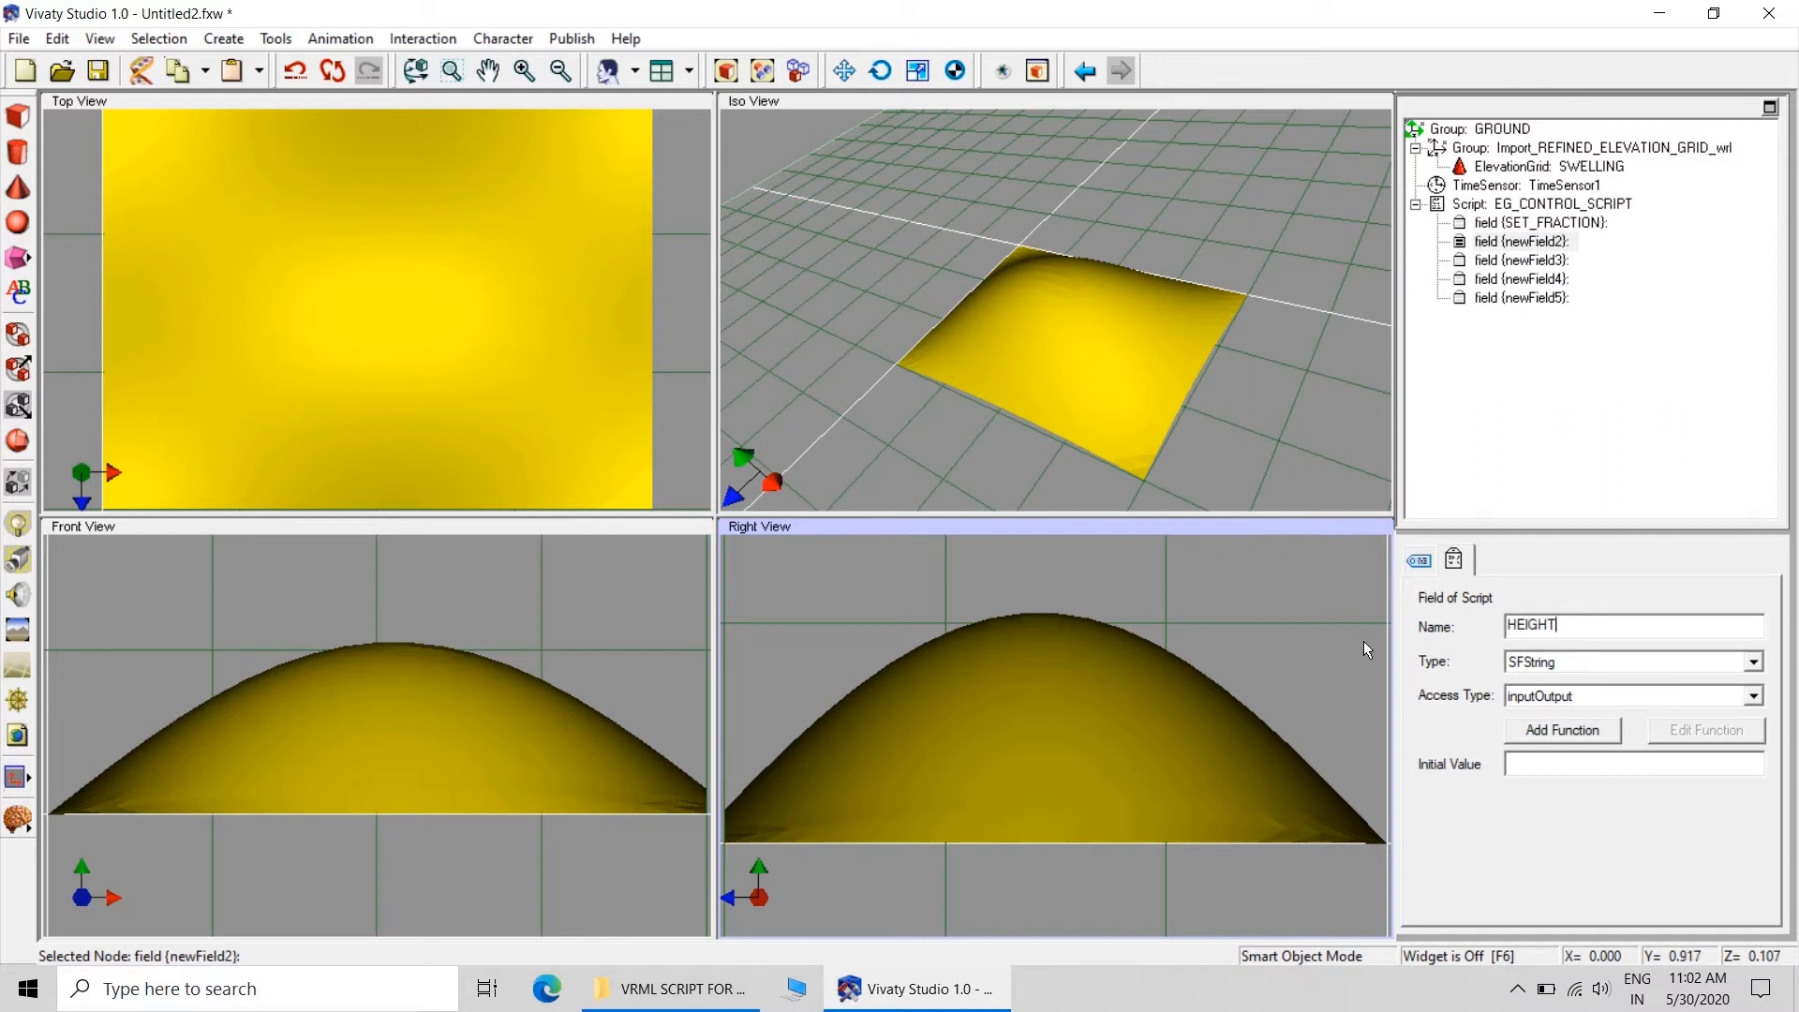
text(_CHNAGED)
click(1476, 440)
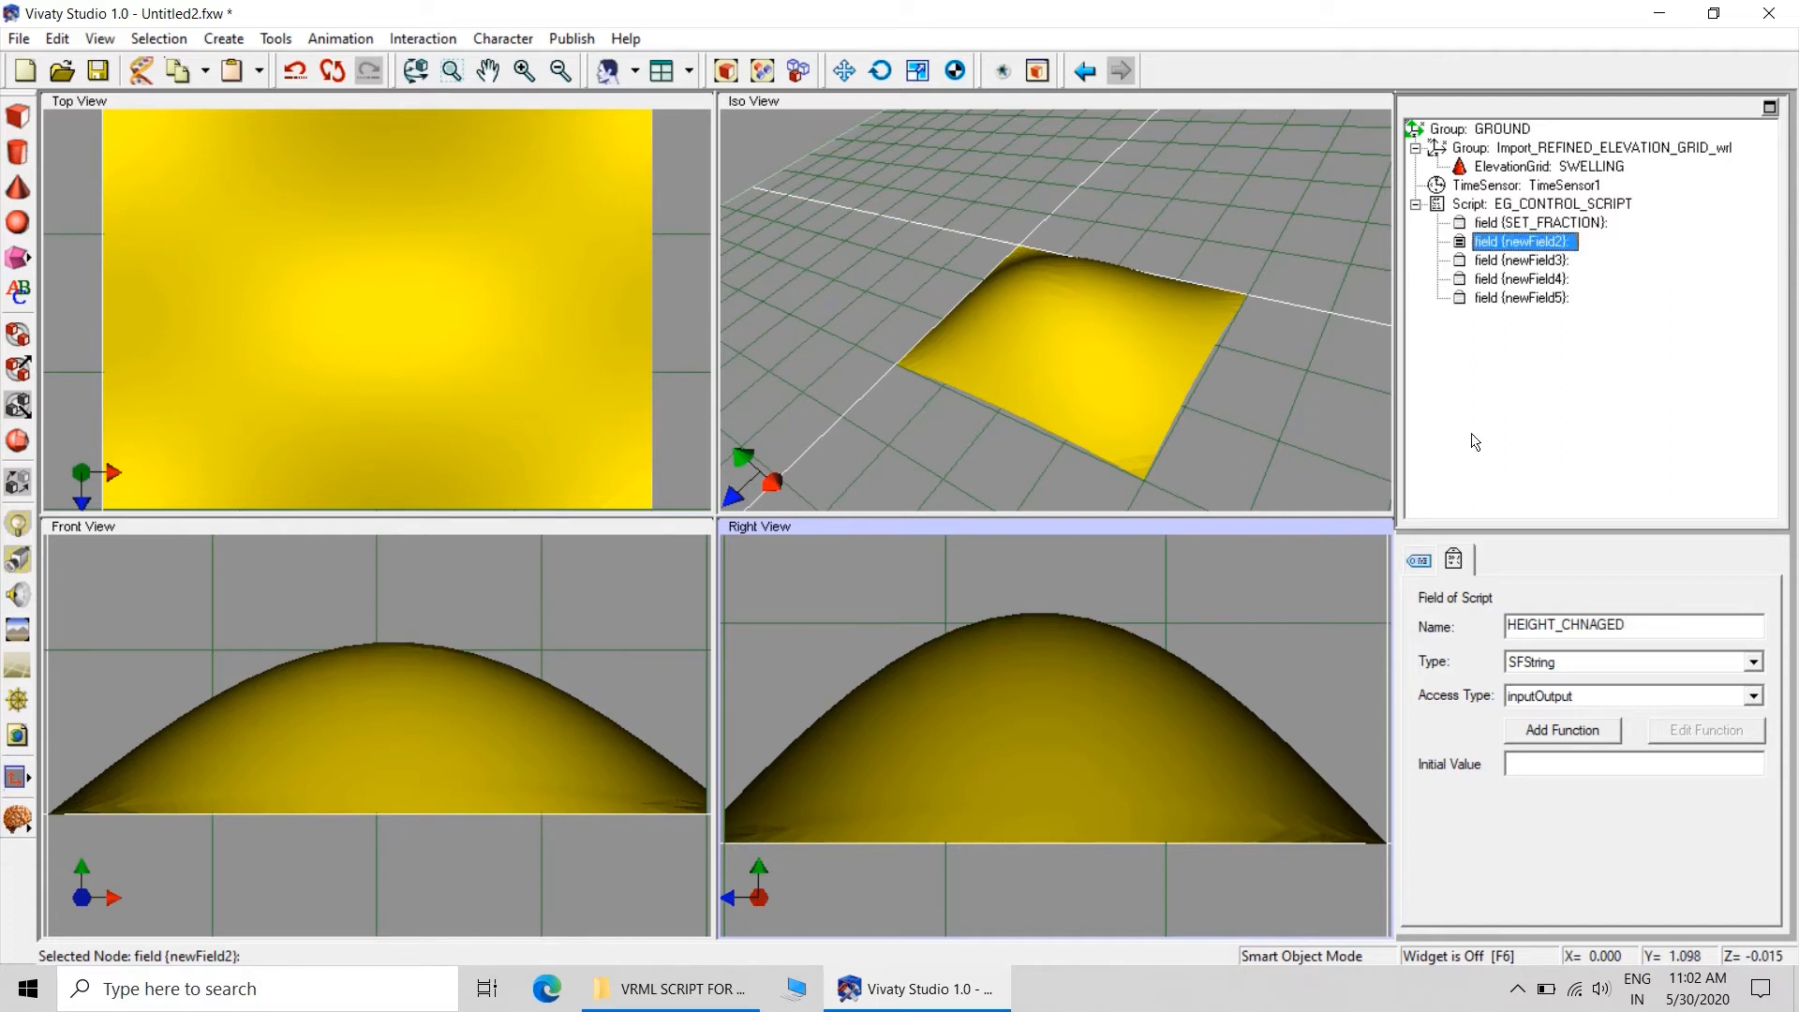
Rename the script's third field, newField3, as WAVE_NUMBER
click(1503, 262)
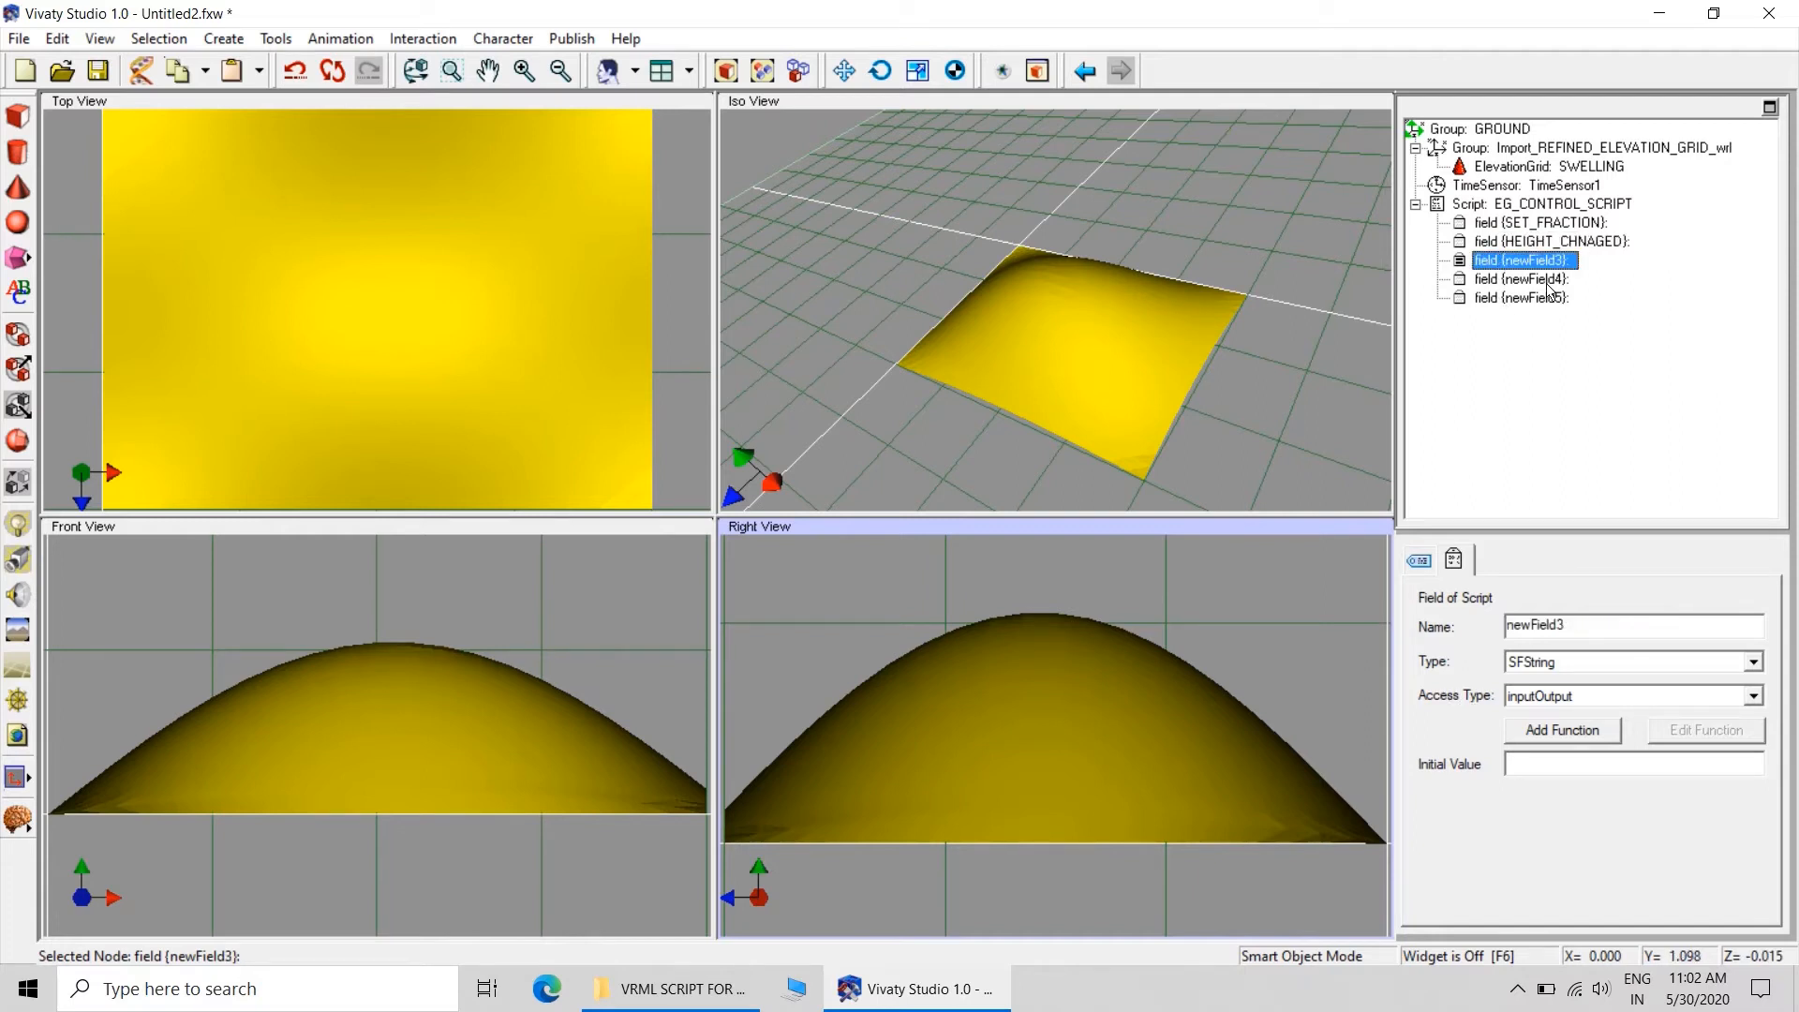
drag(1567, 625, 1407, 646)
text(WAVE)
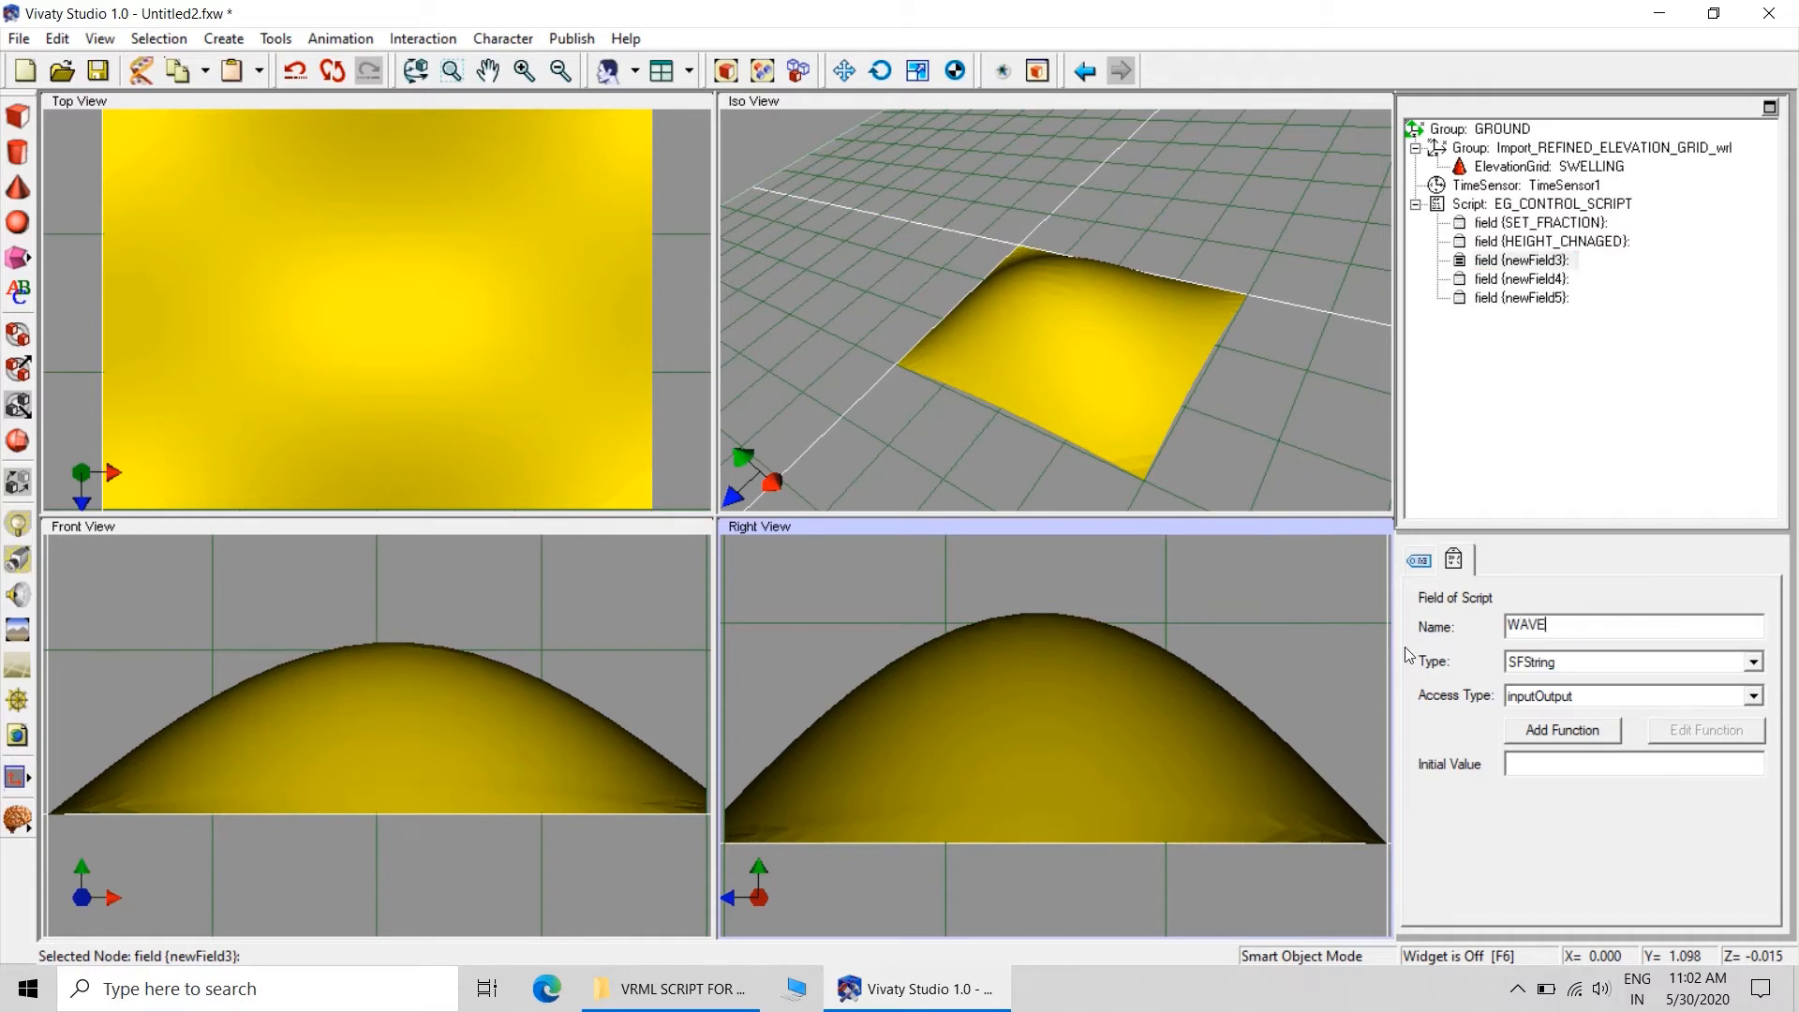
text(_NUMBER)
key(Return)
Rename the script's fourth field, newField4, as CONSTANT
click(1542, 280)
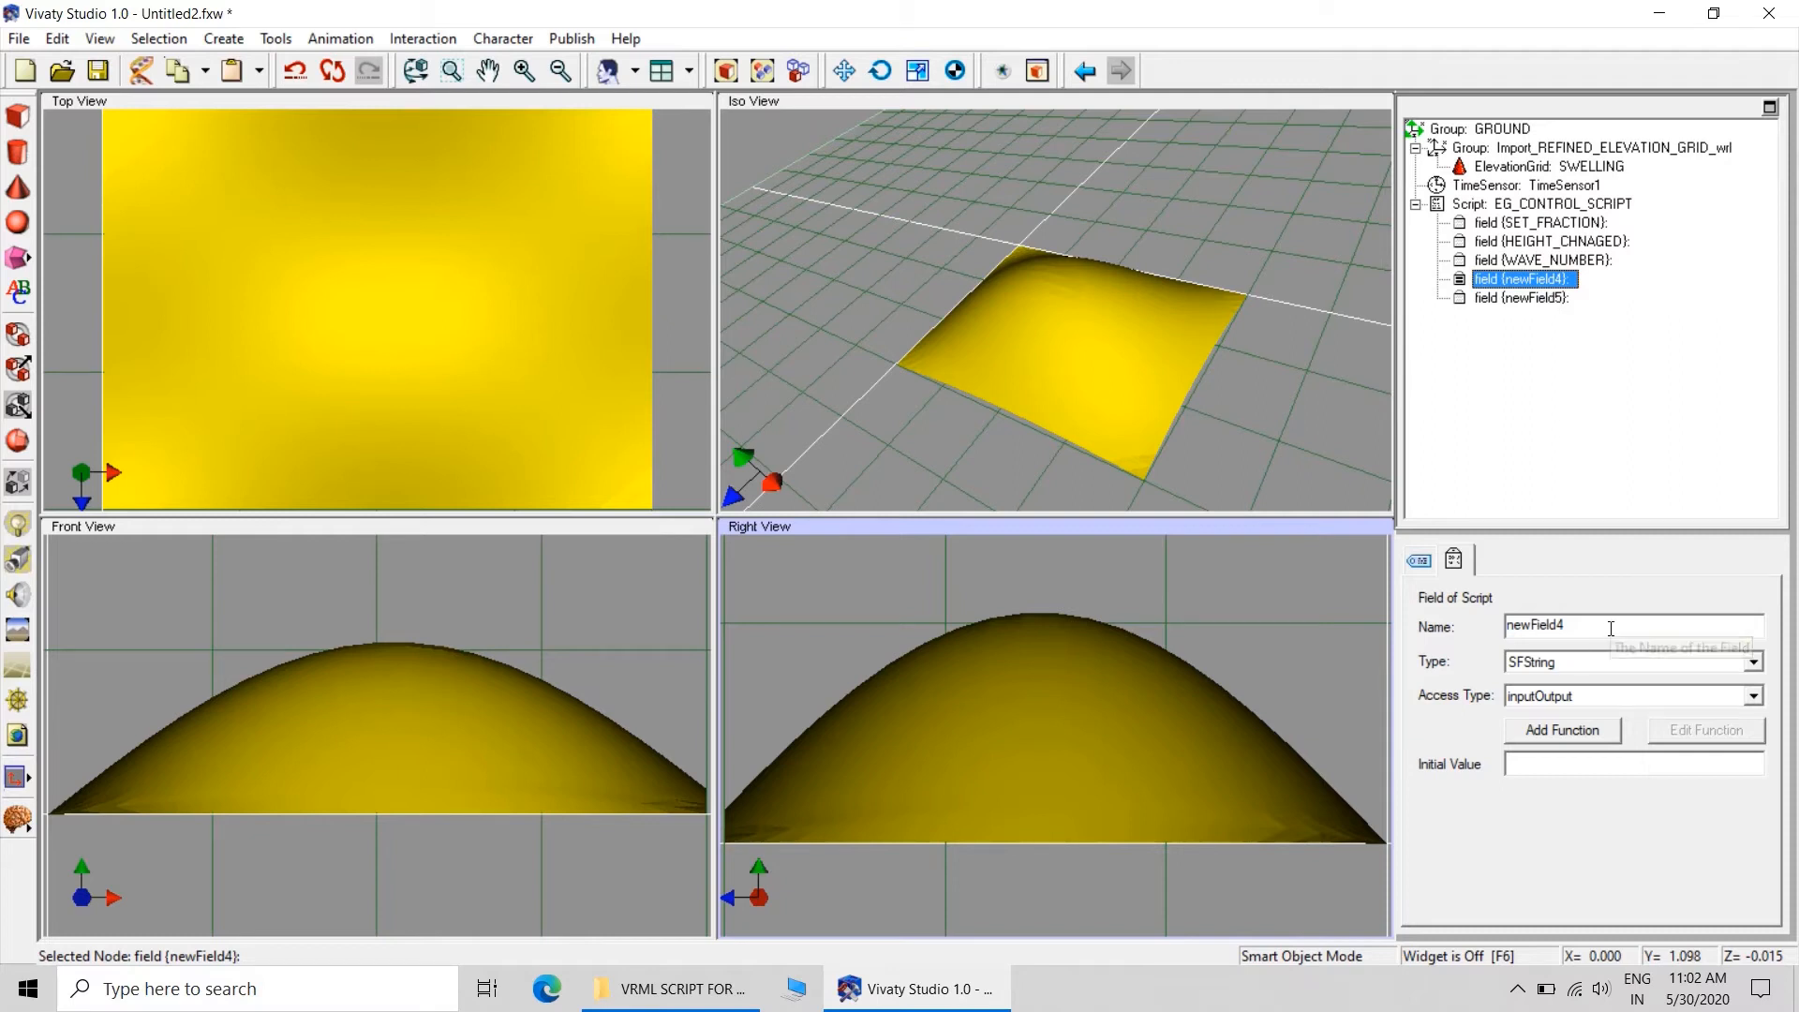
drag(1611, 629, 1411, 630)
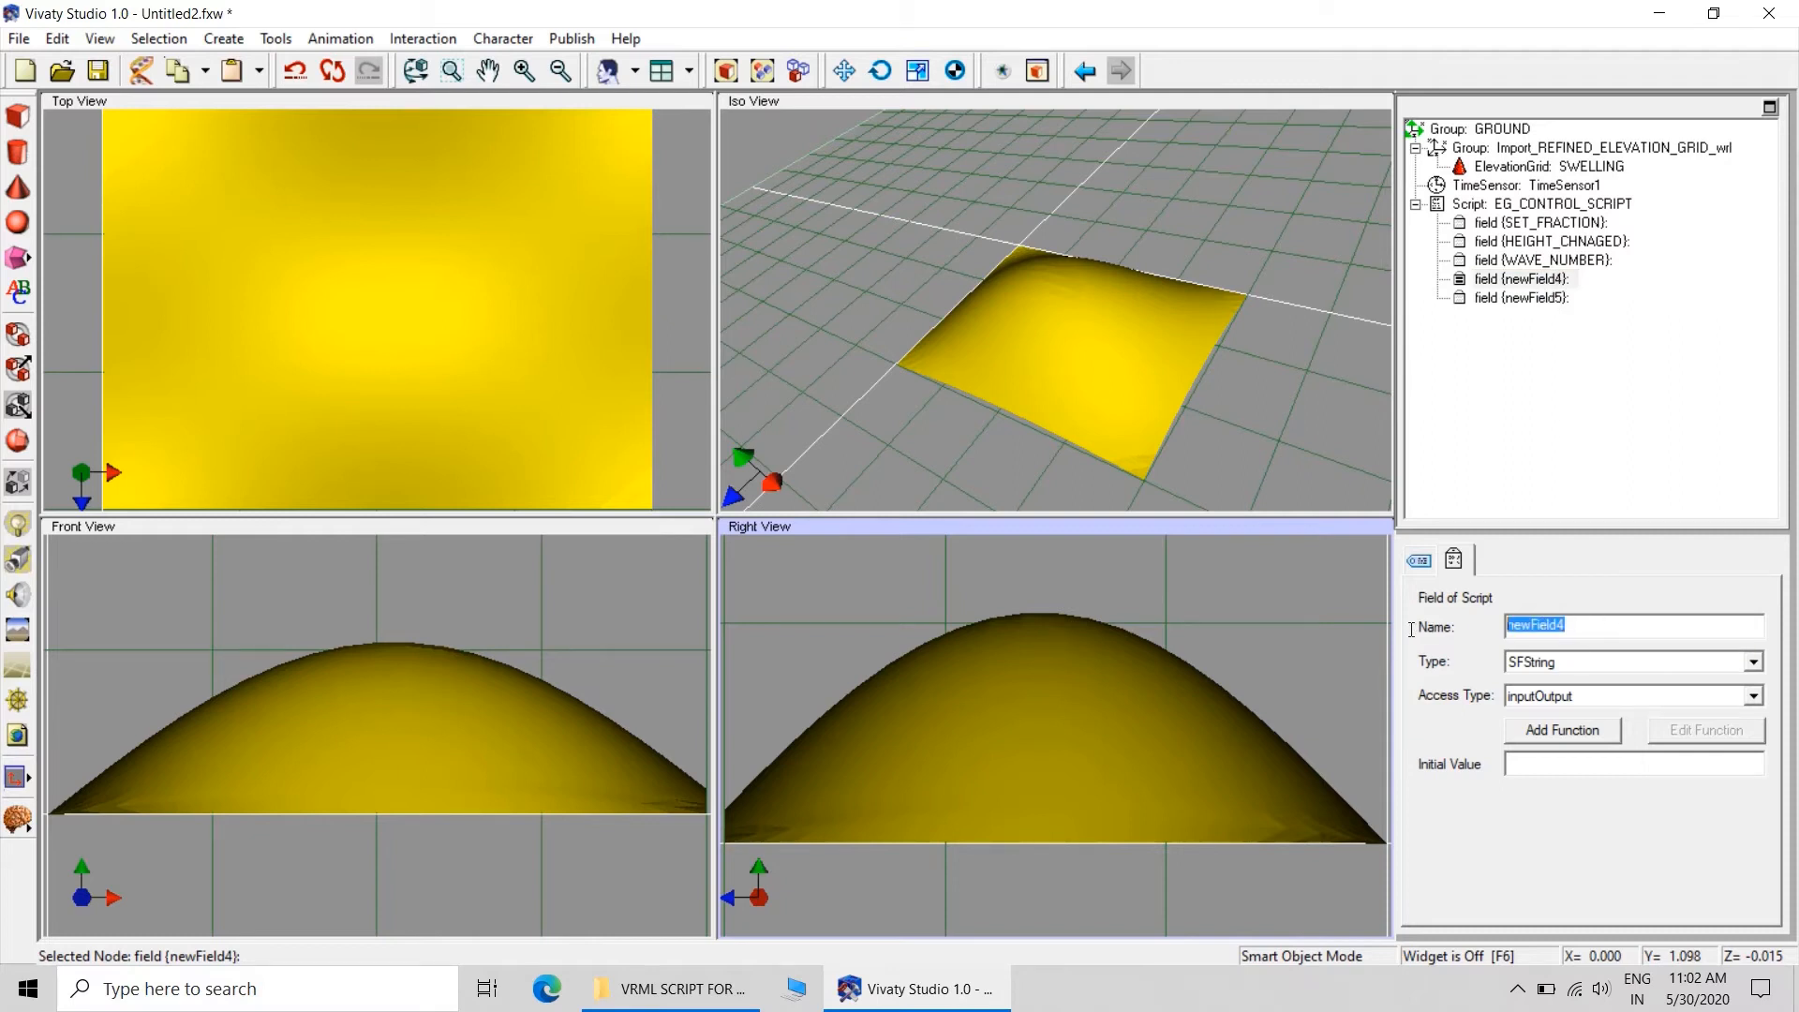
text(CONSTANT)
click(1569, 428)
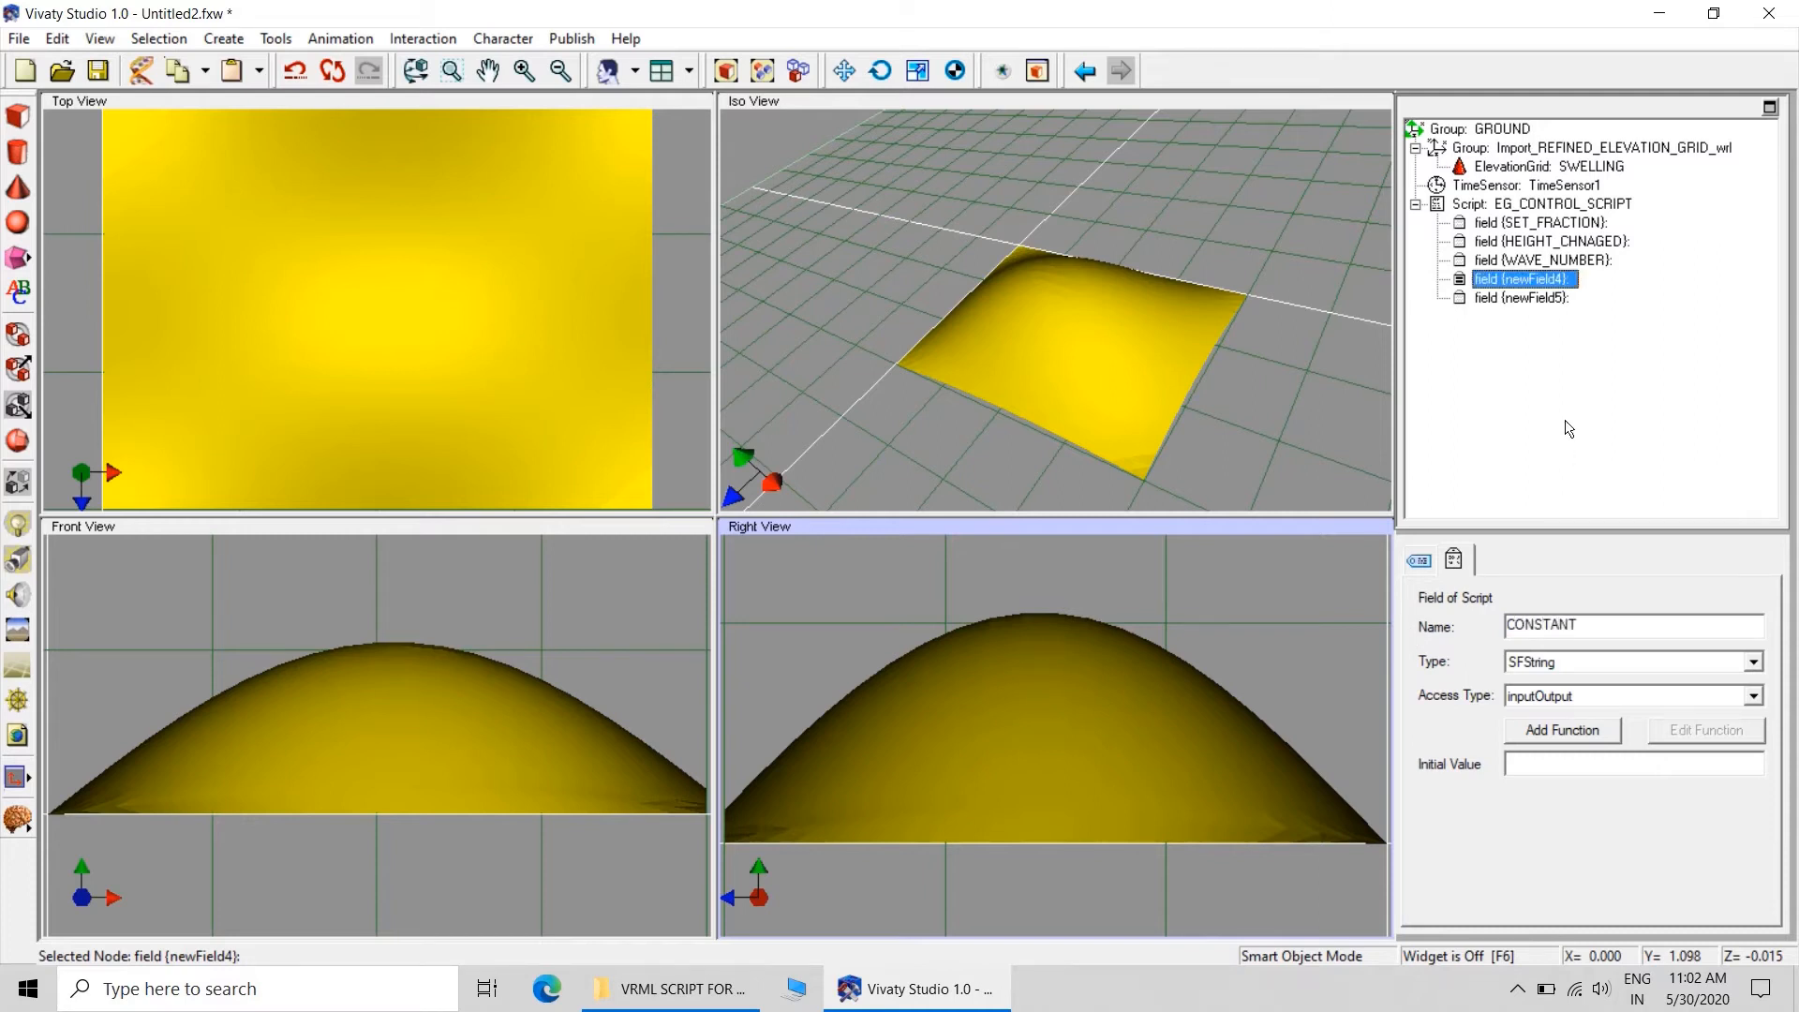
Rename the script's fifth field, newField5, as AMPLITUDE
click(1529, 299)
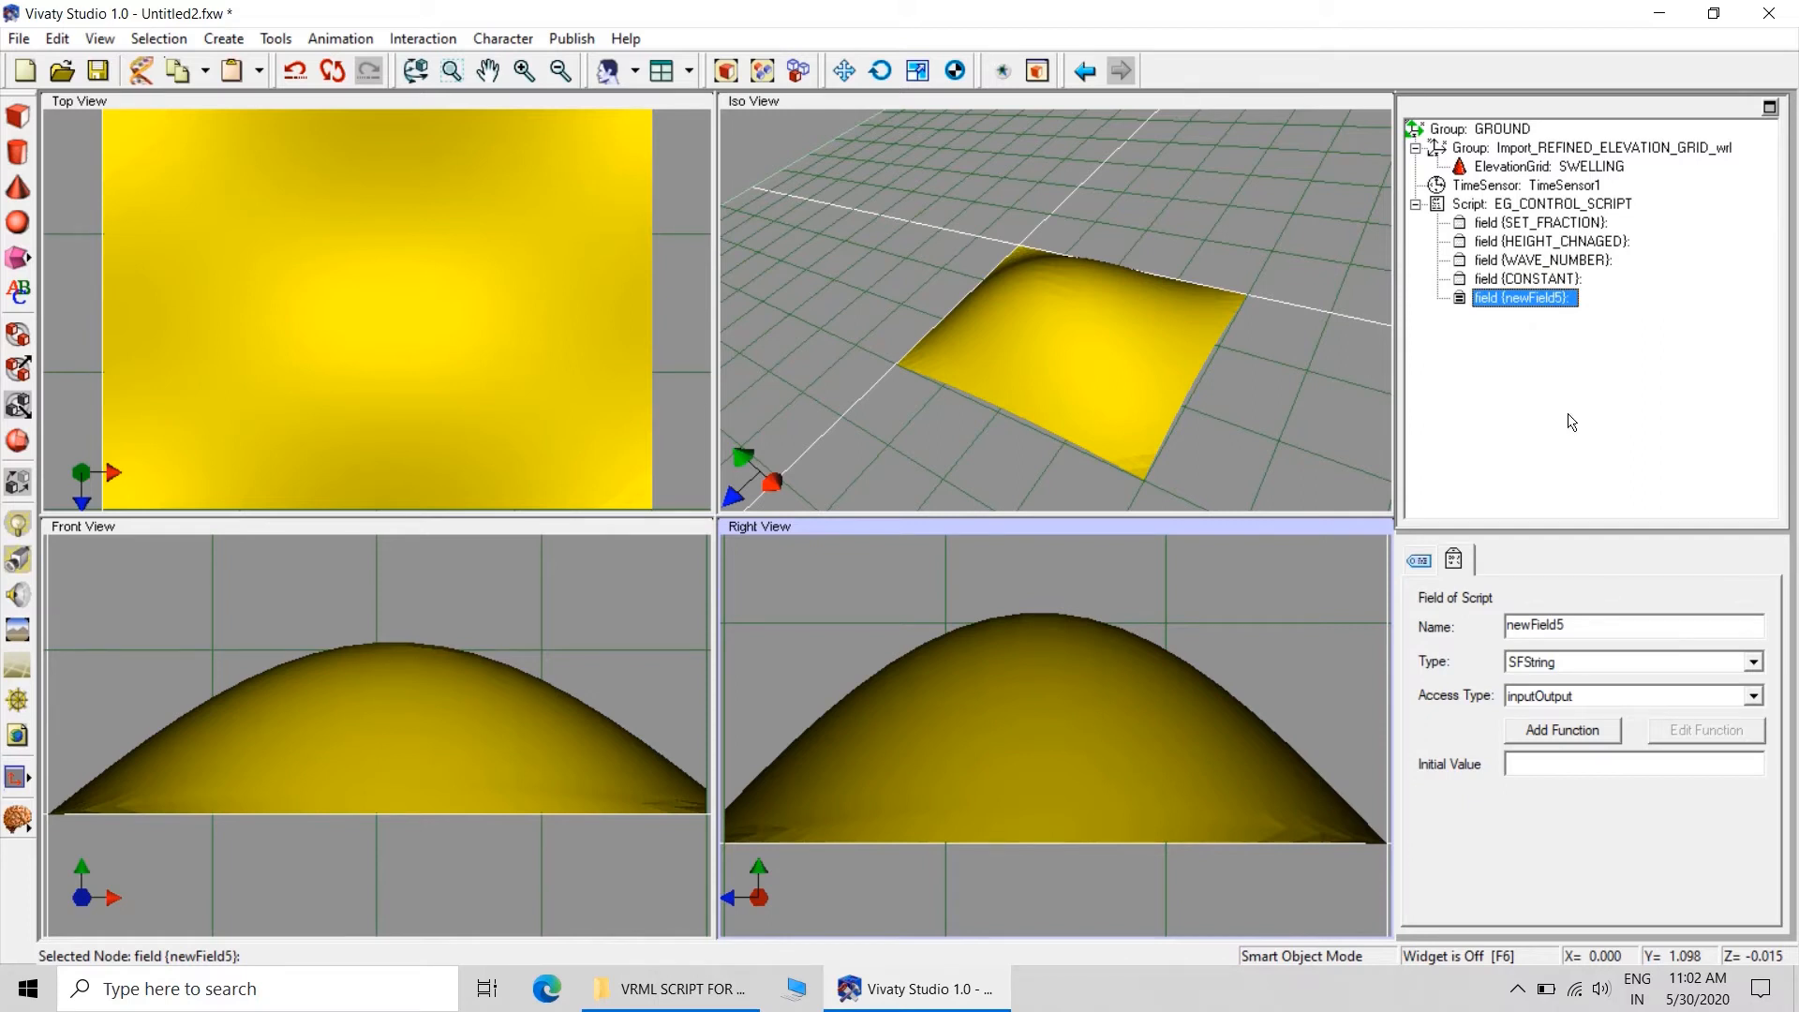
double_click(1569, 624)
text(A)
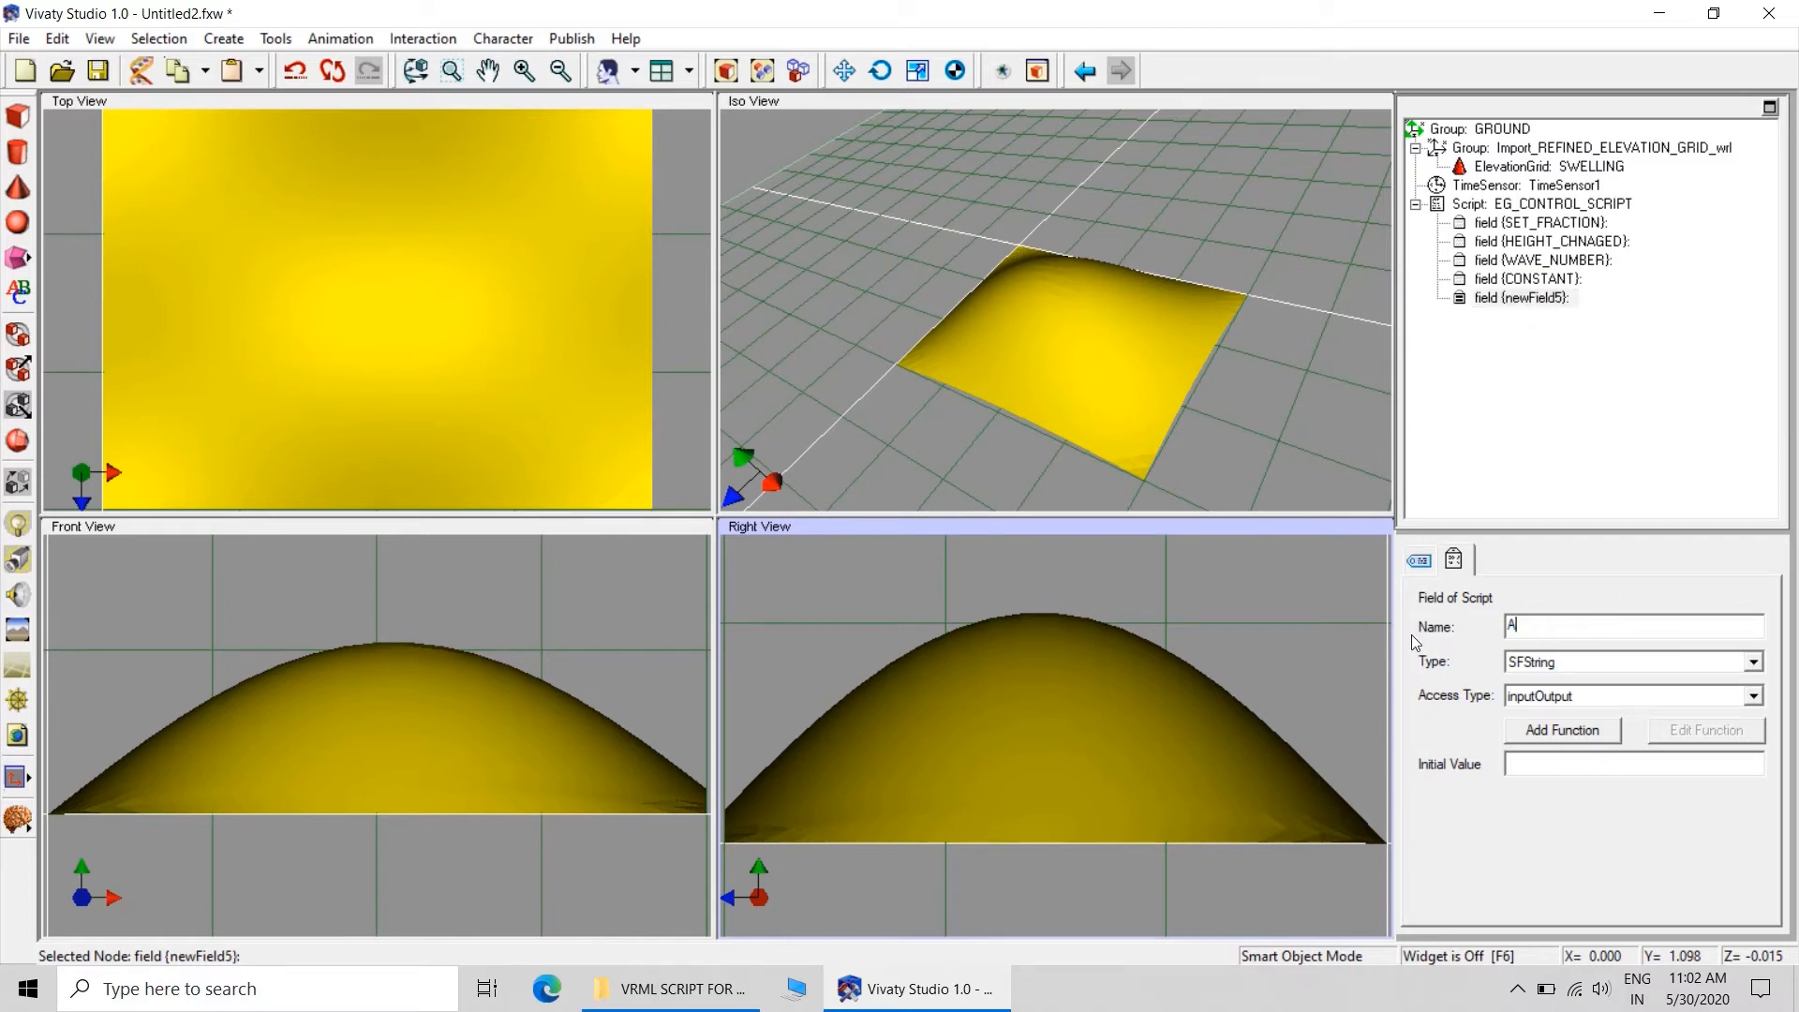
text(MPLITUDE)
click(1544, 408)
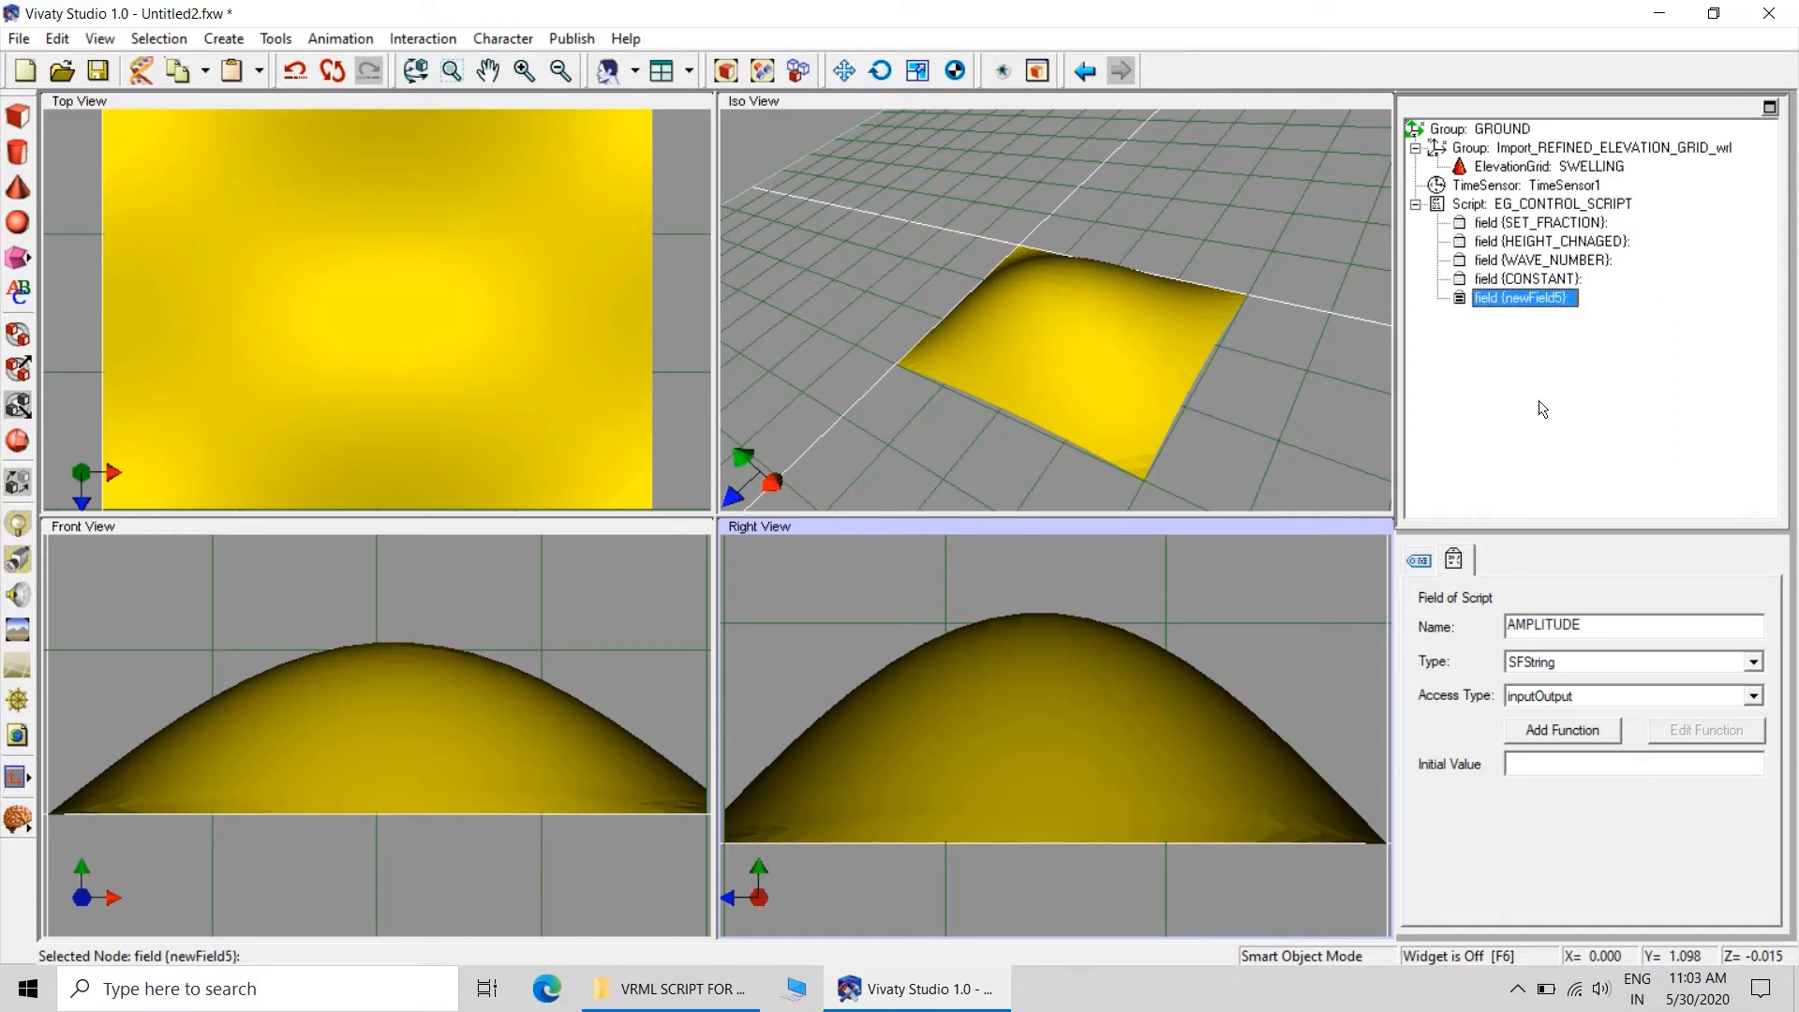
click(1504, 278)
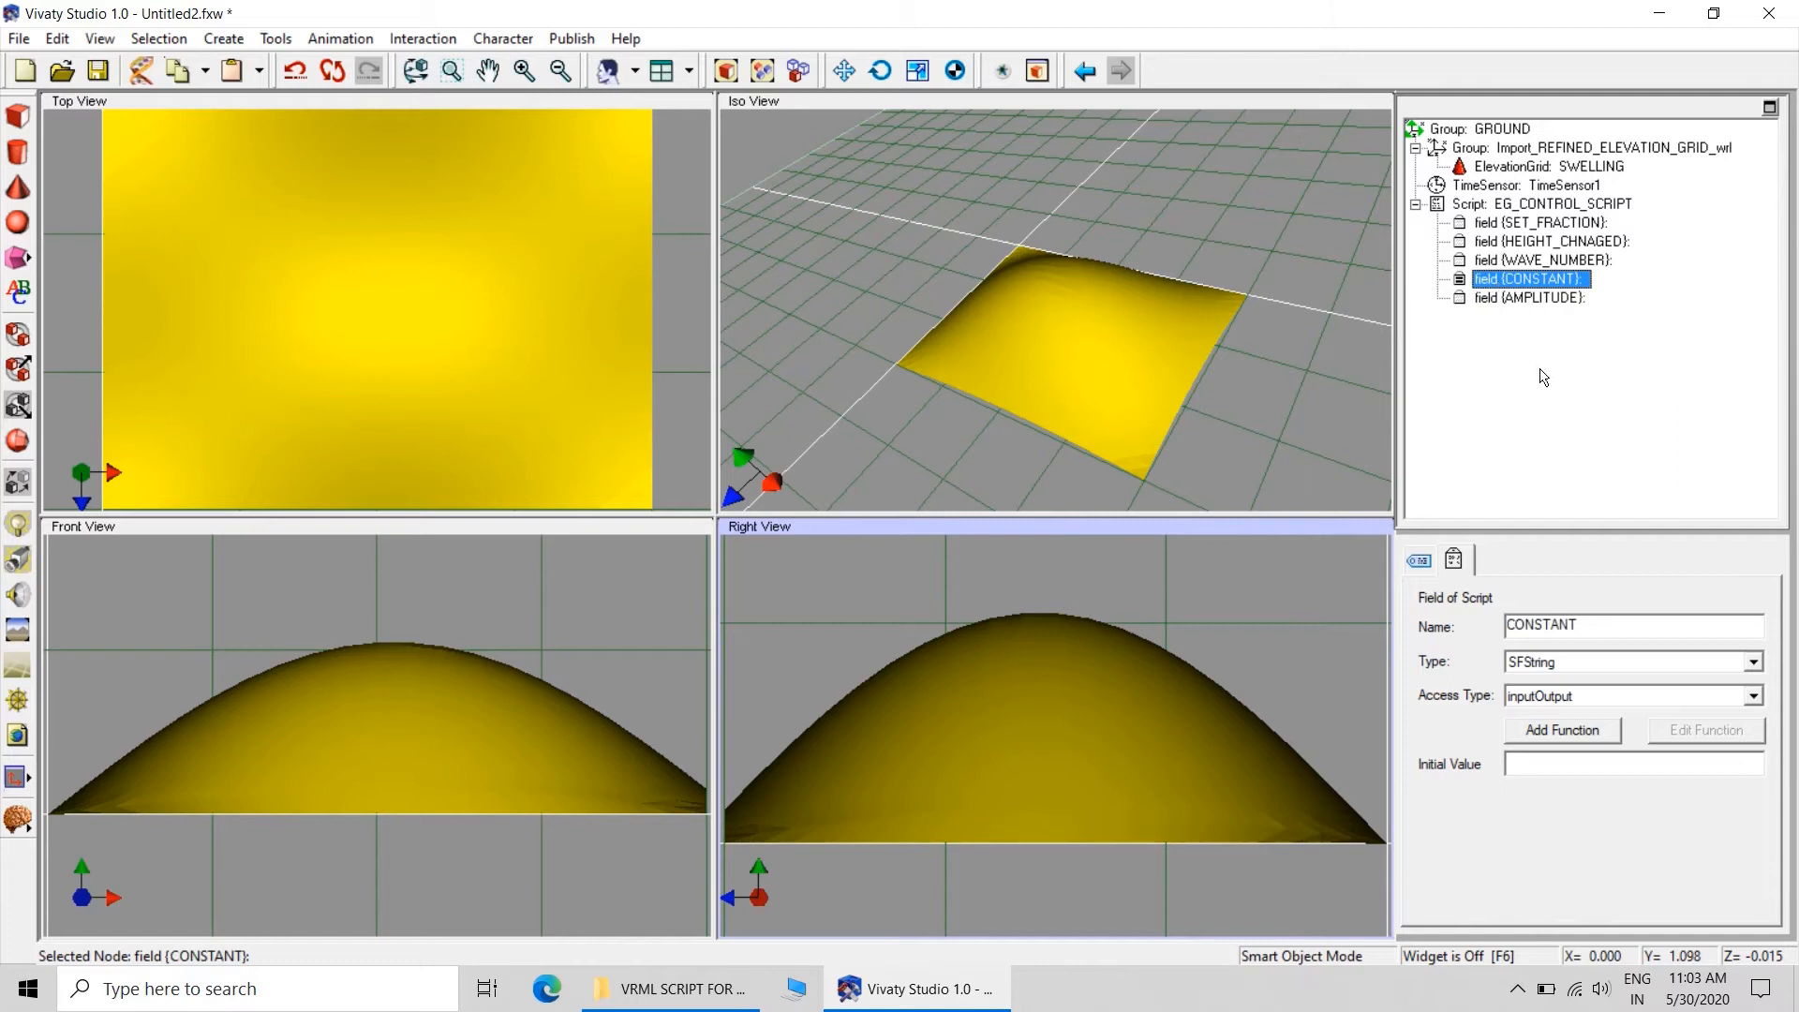
click(1537, 298)
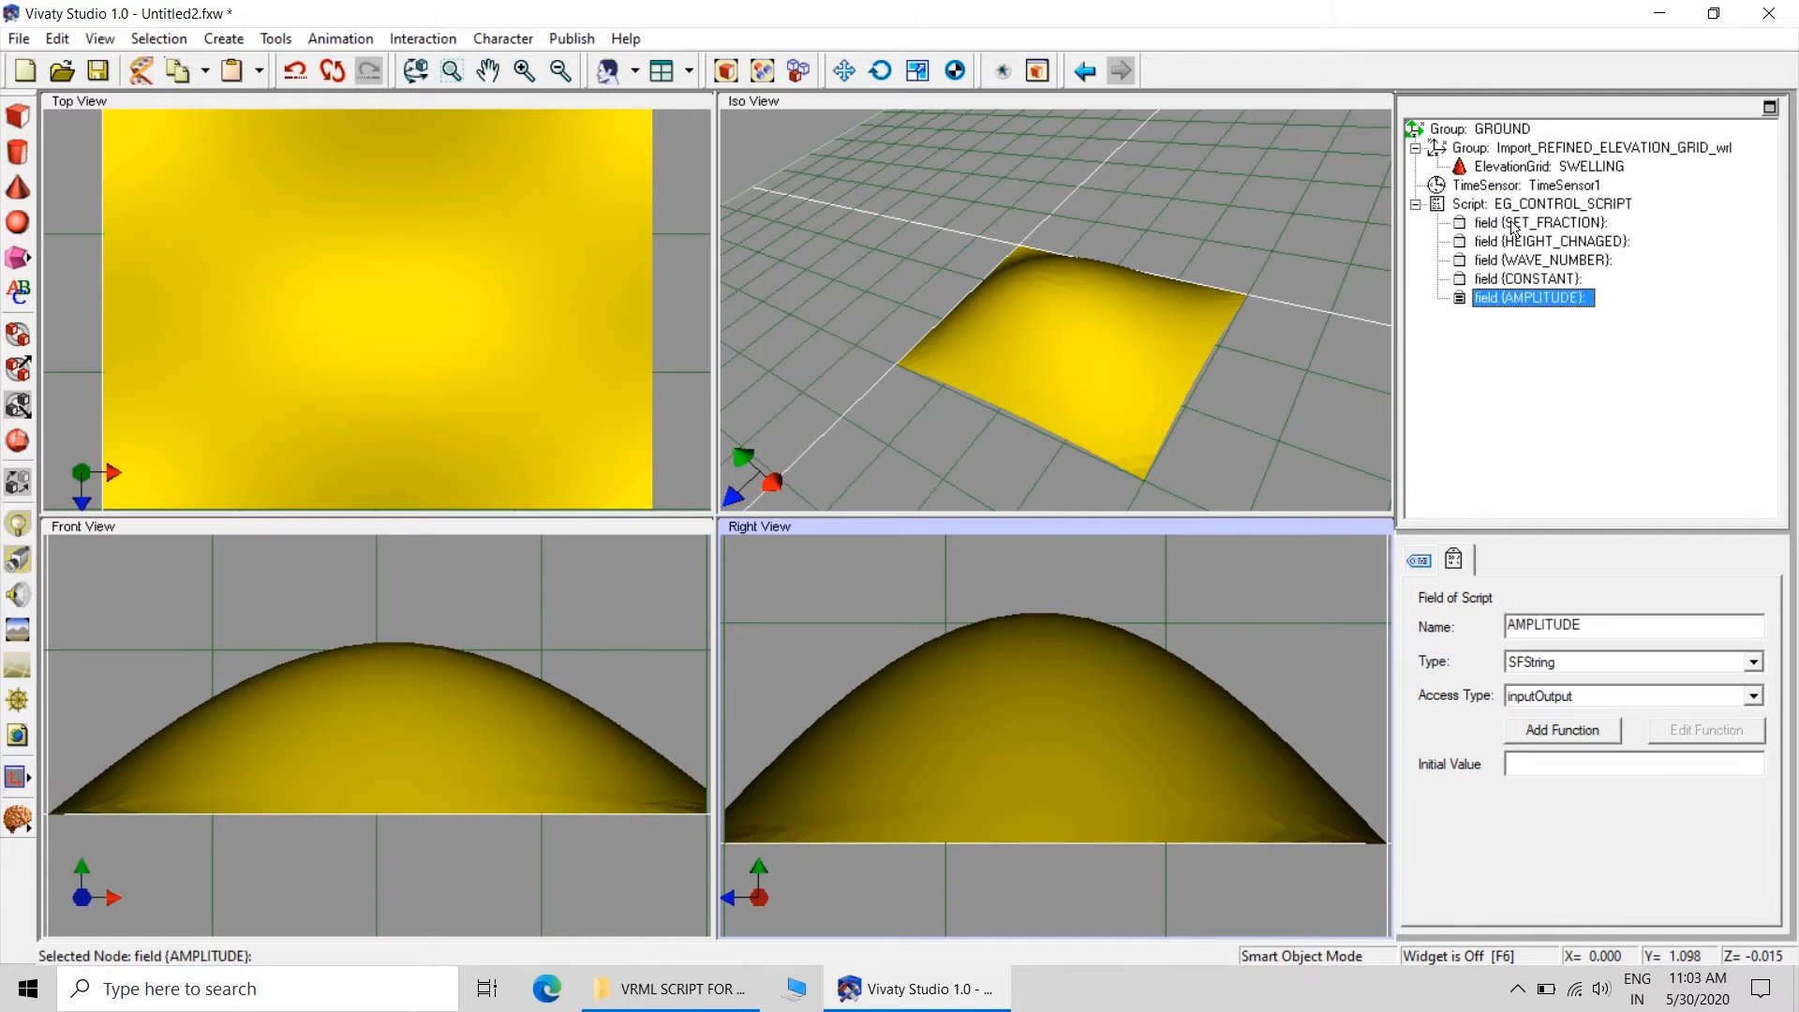
Configure the SET_FRACTION field with type SFFloat and access type inputOnly
click(1516, 224)
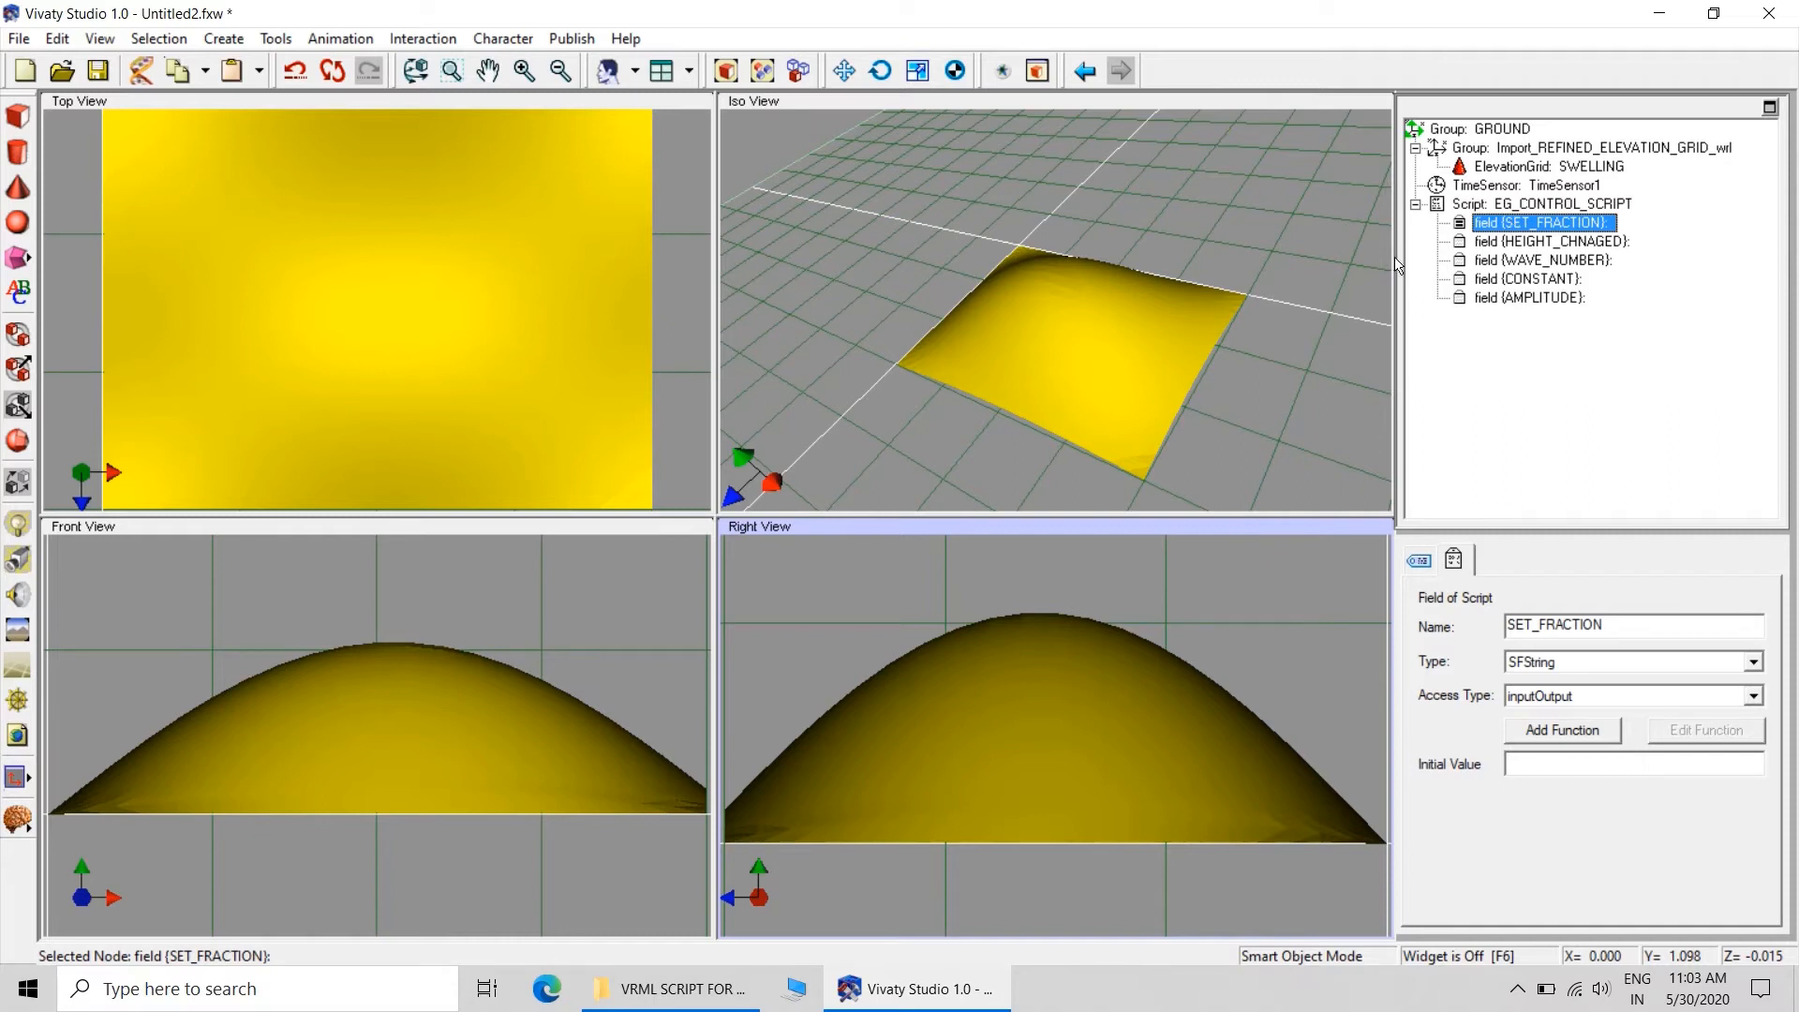
click(1613, 666)
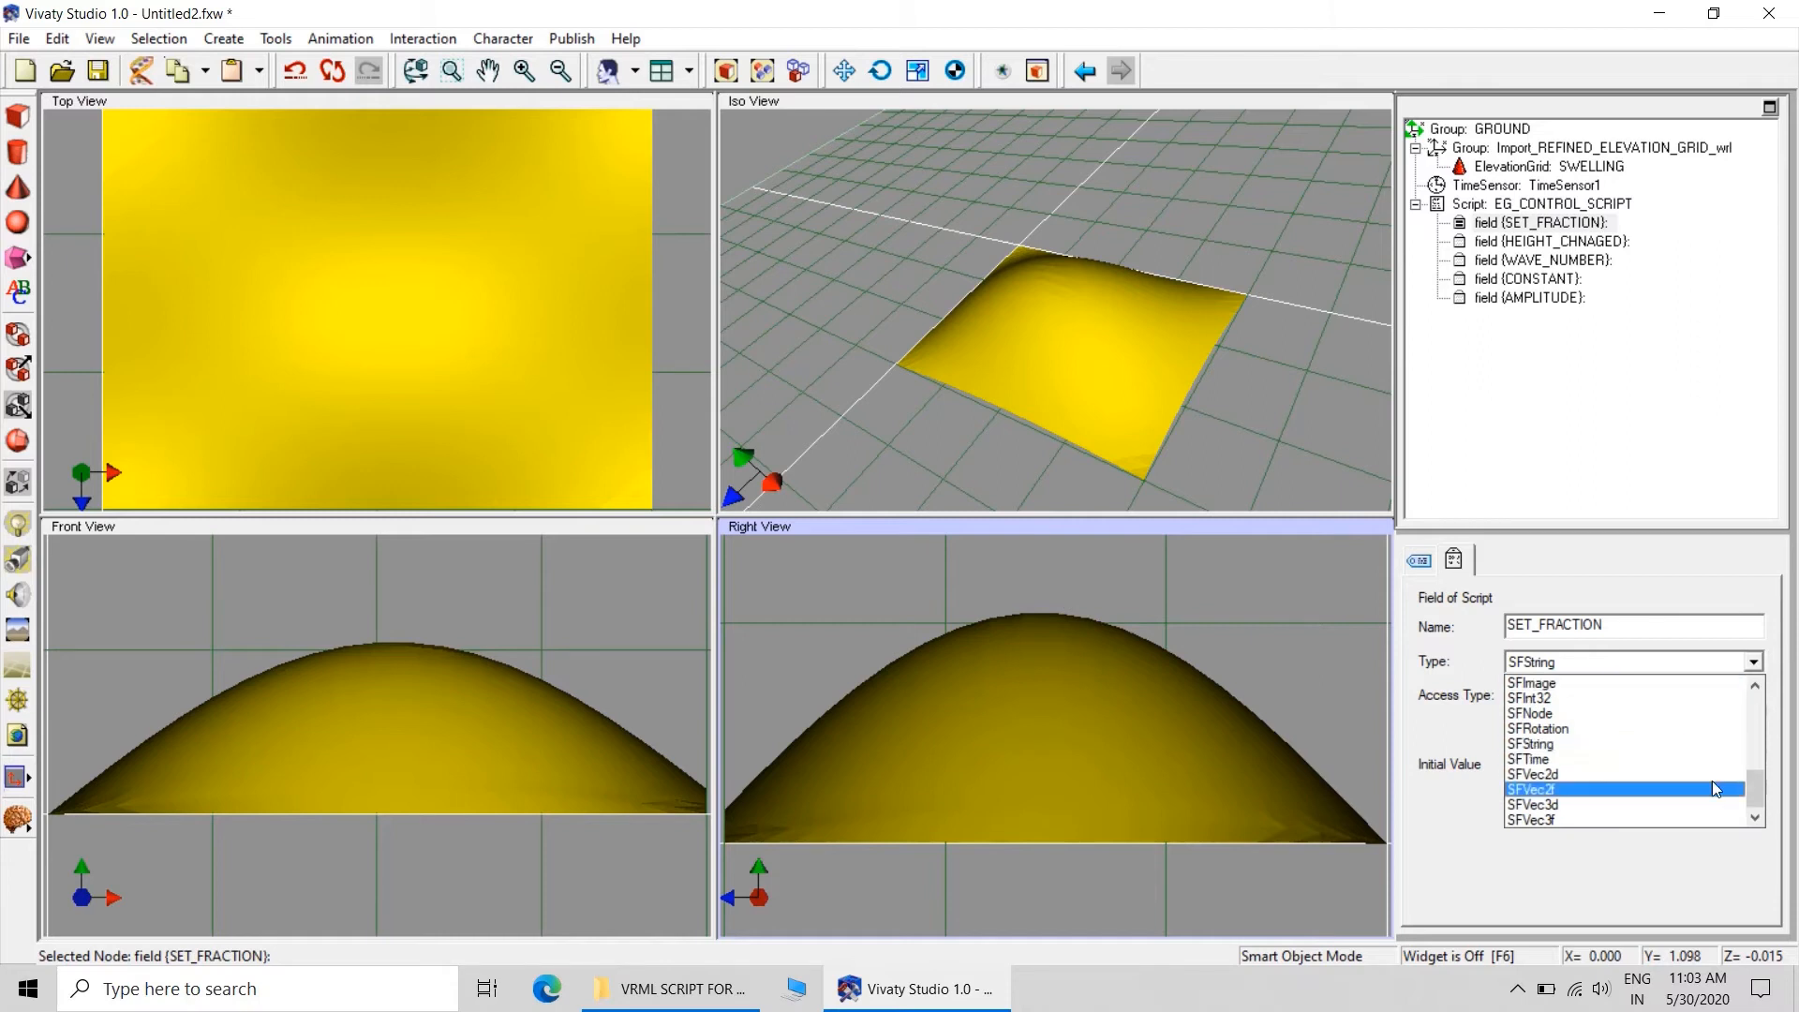
mouse_move(1757, 793)
mouse_down()
mouse_move(1759, 747)
mouse_move(1760, 771)
mouse_up()
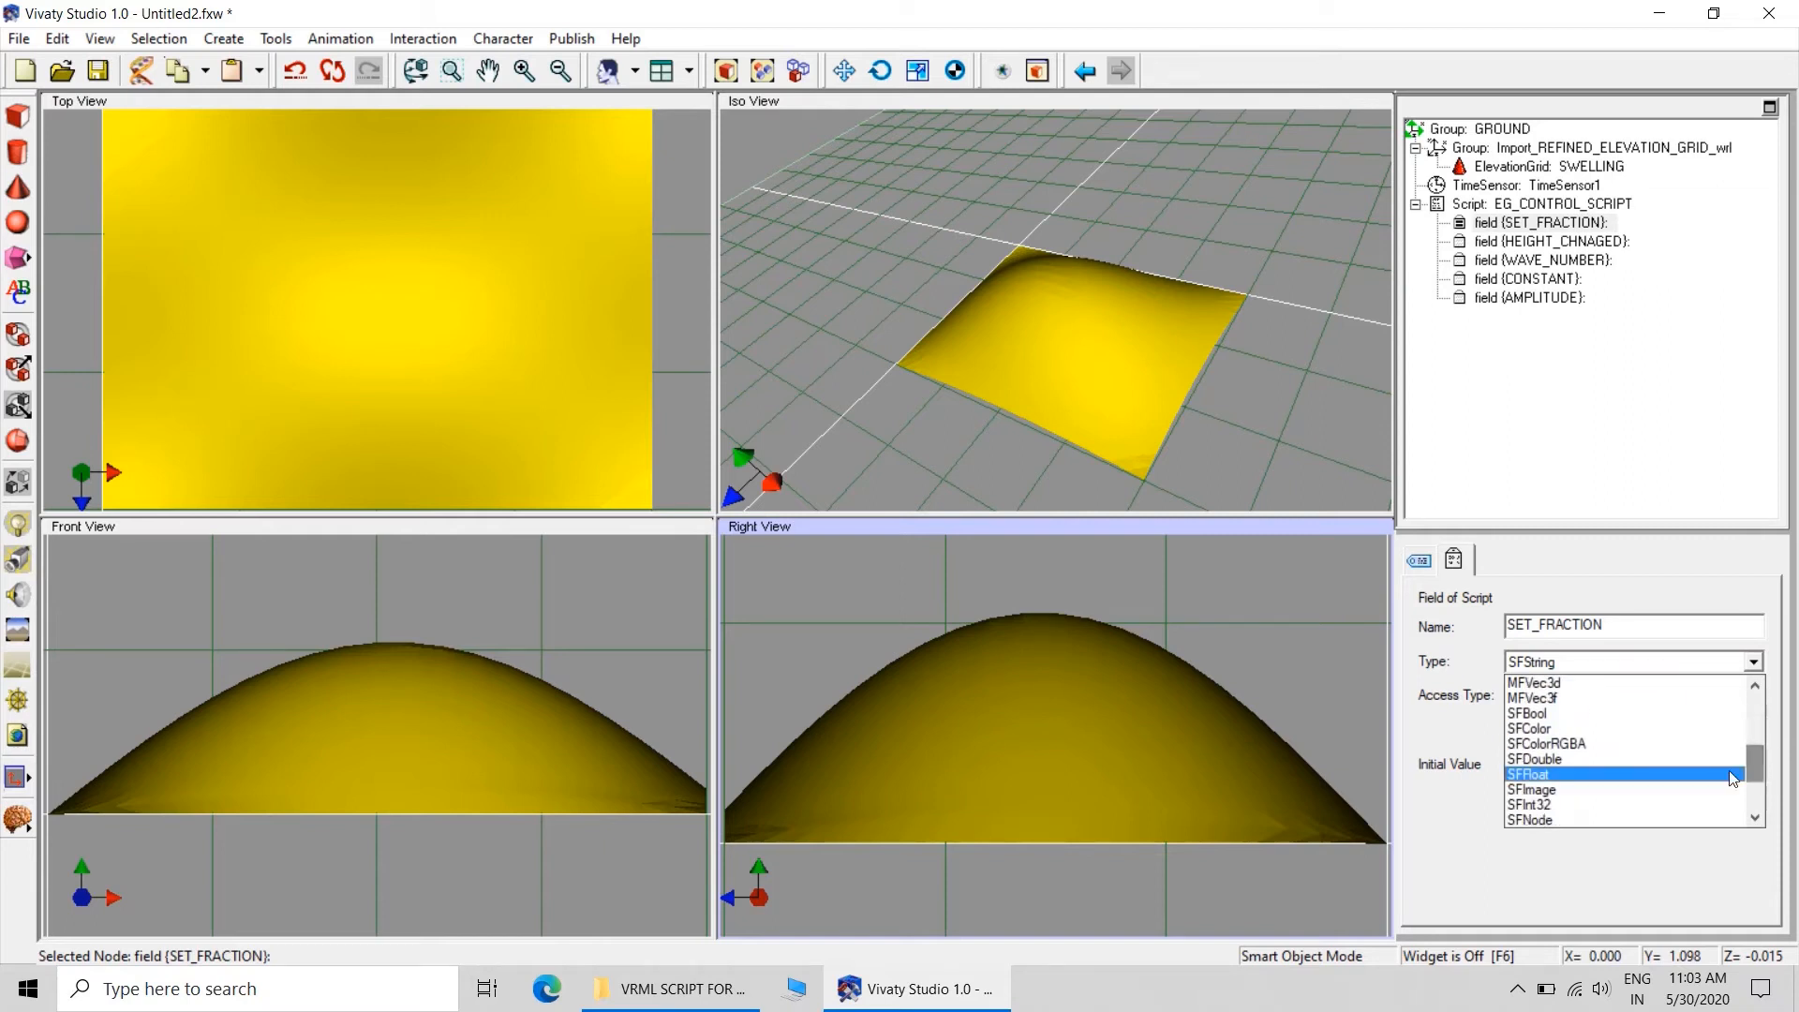
click(1598, 787)
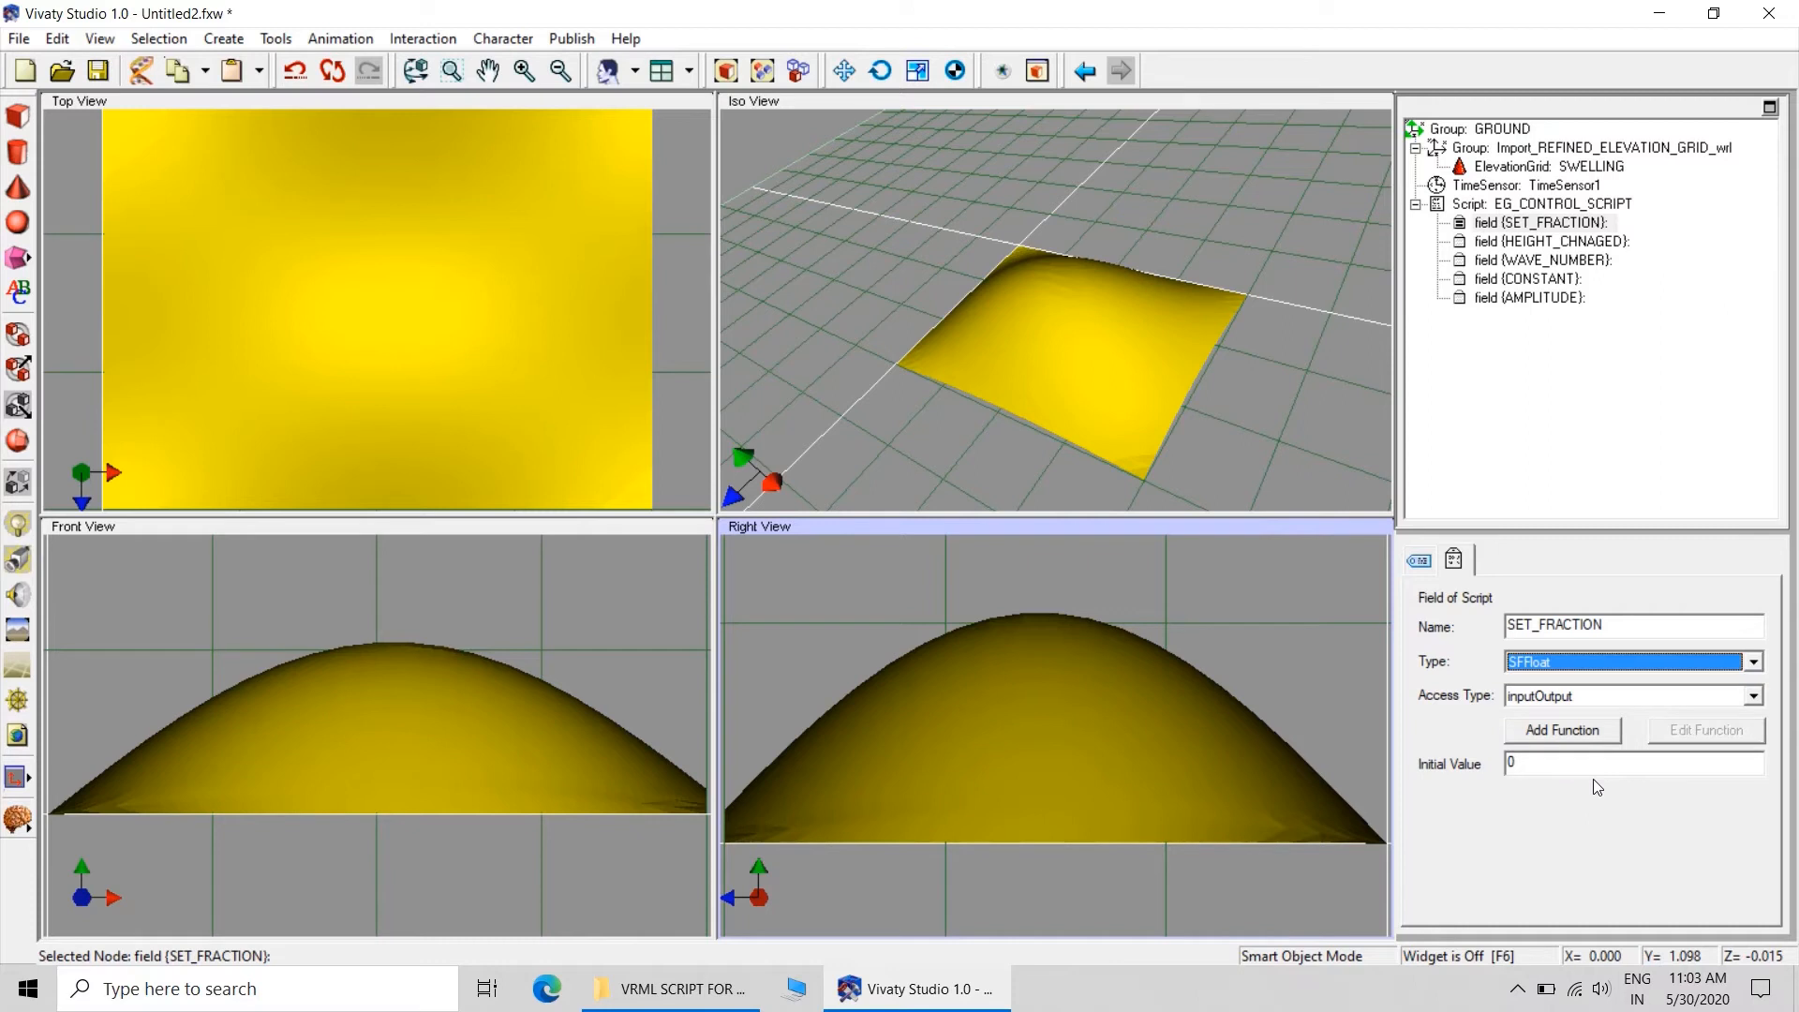
click(1604, 699)
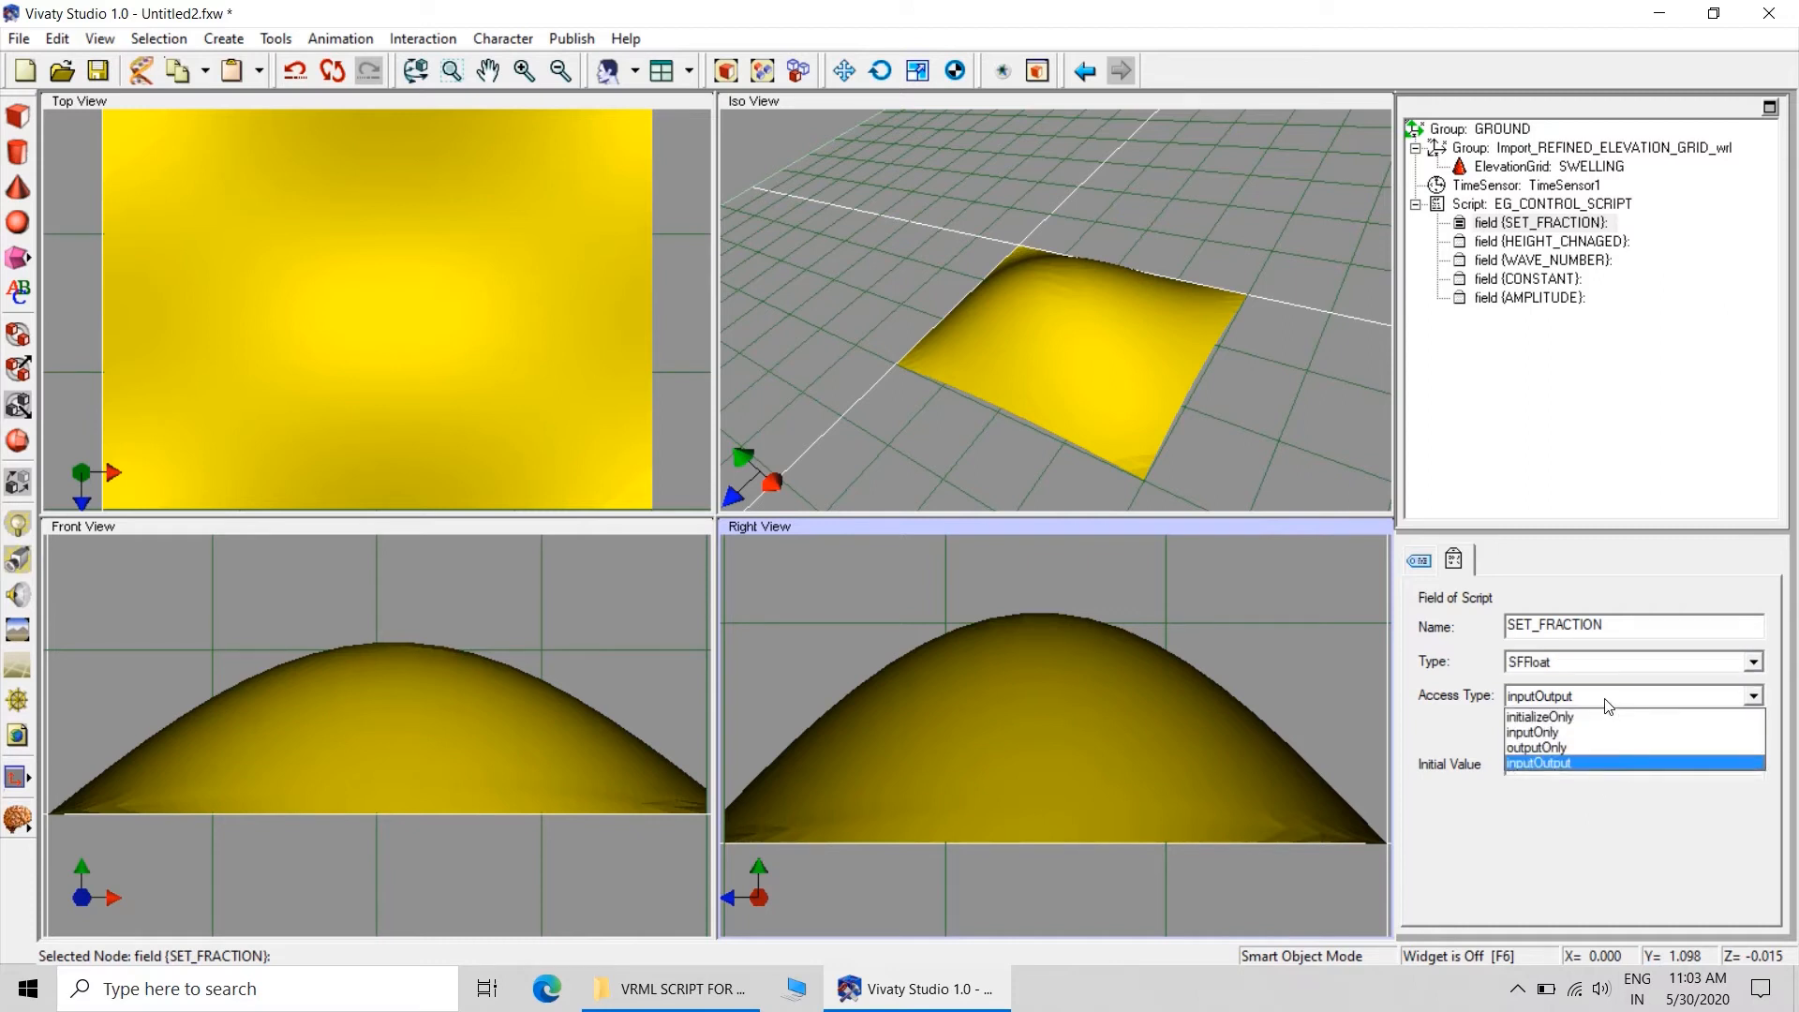
click(1573, 734)
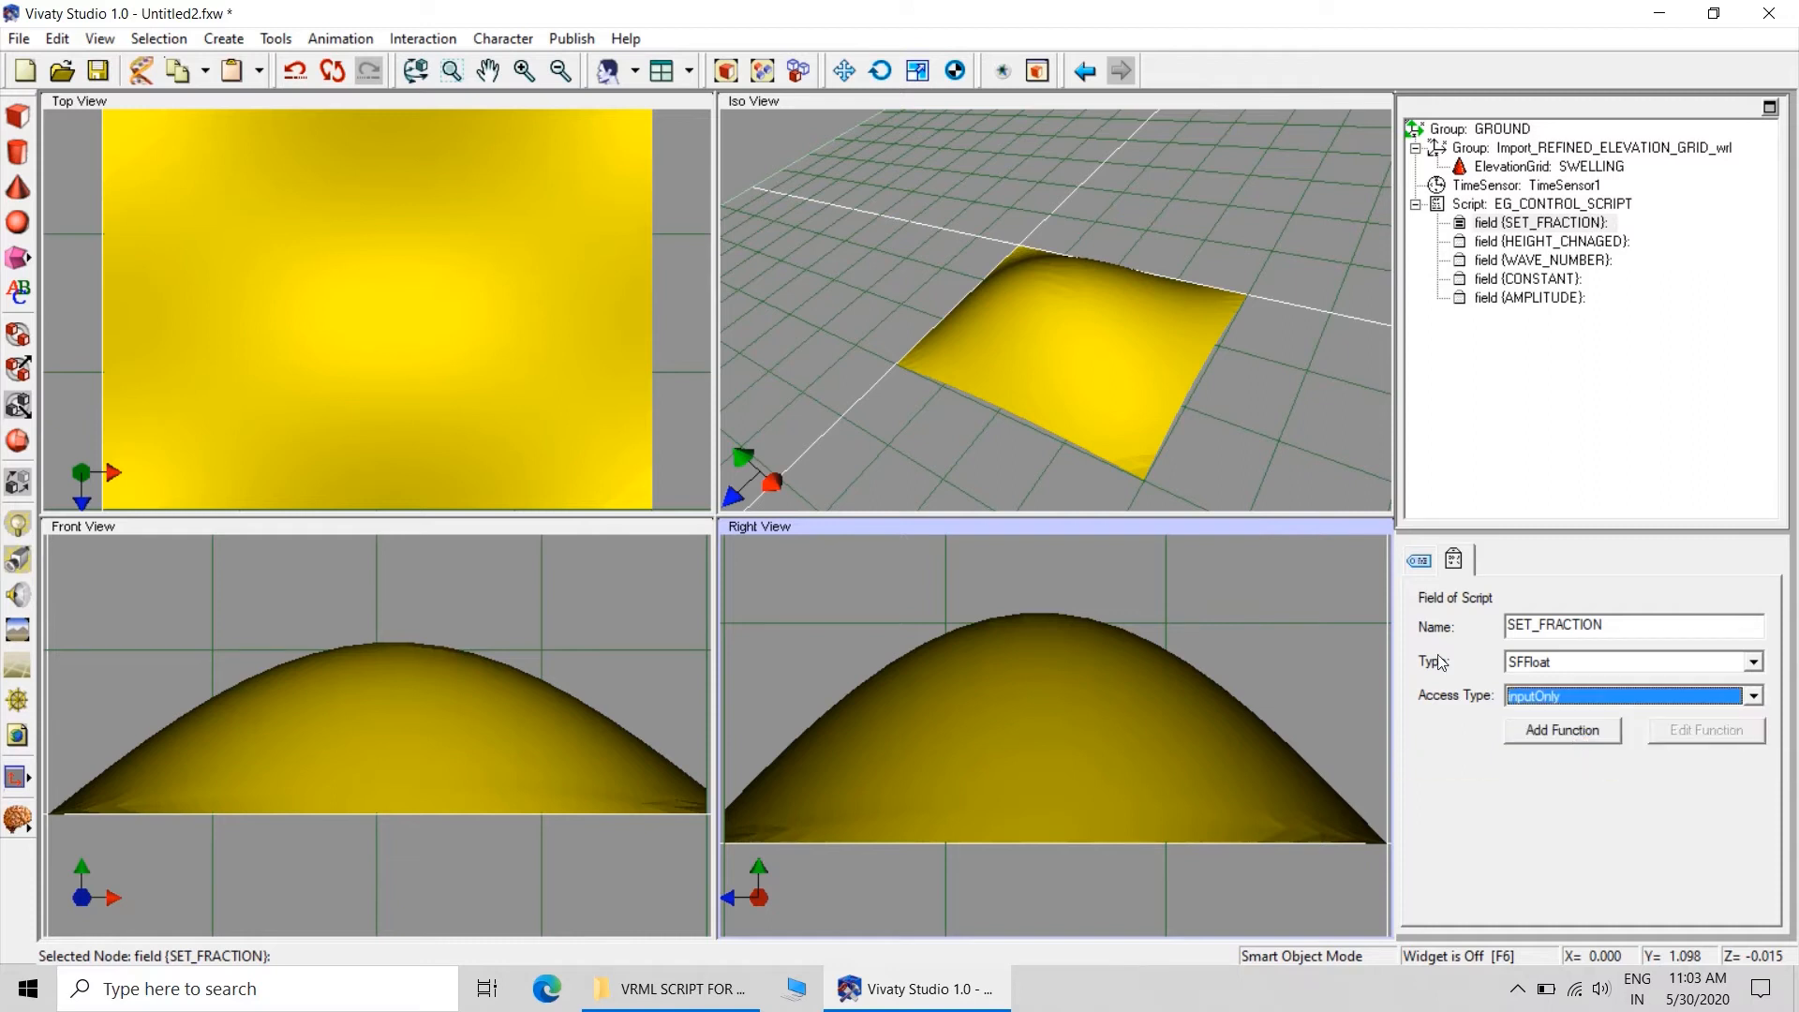
click(1342, 401)
Configure the HEIGHT_CHNAGED field with type MFFloat and access type outputOnly
click(1533, 240)
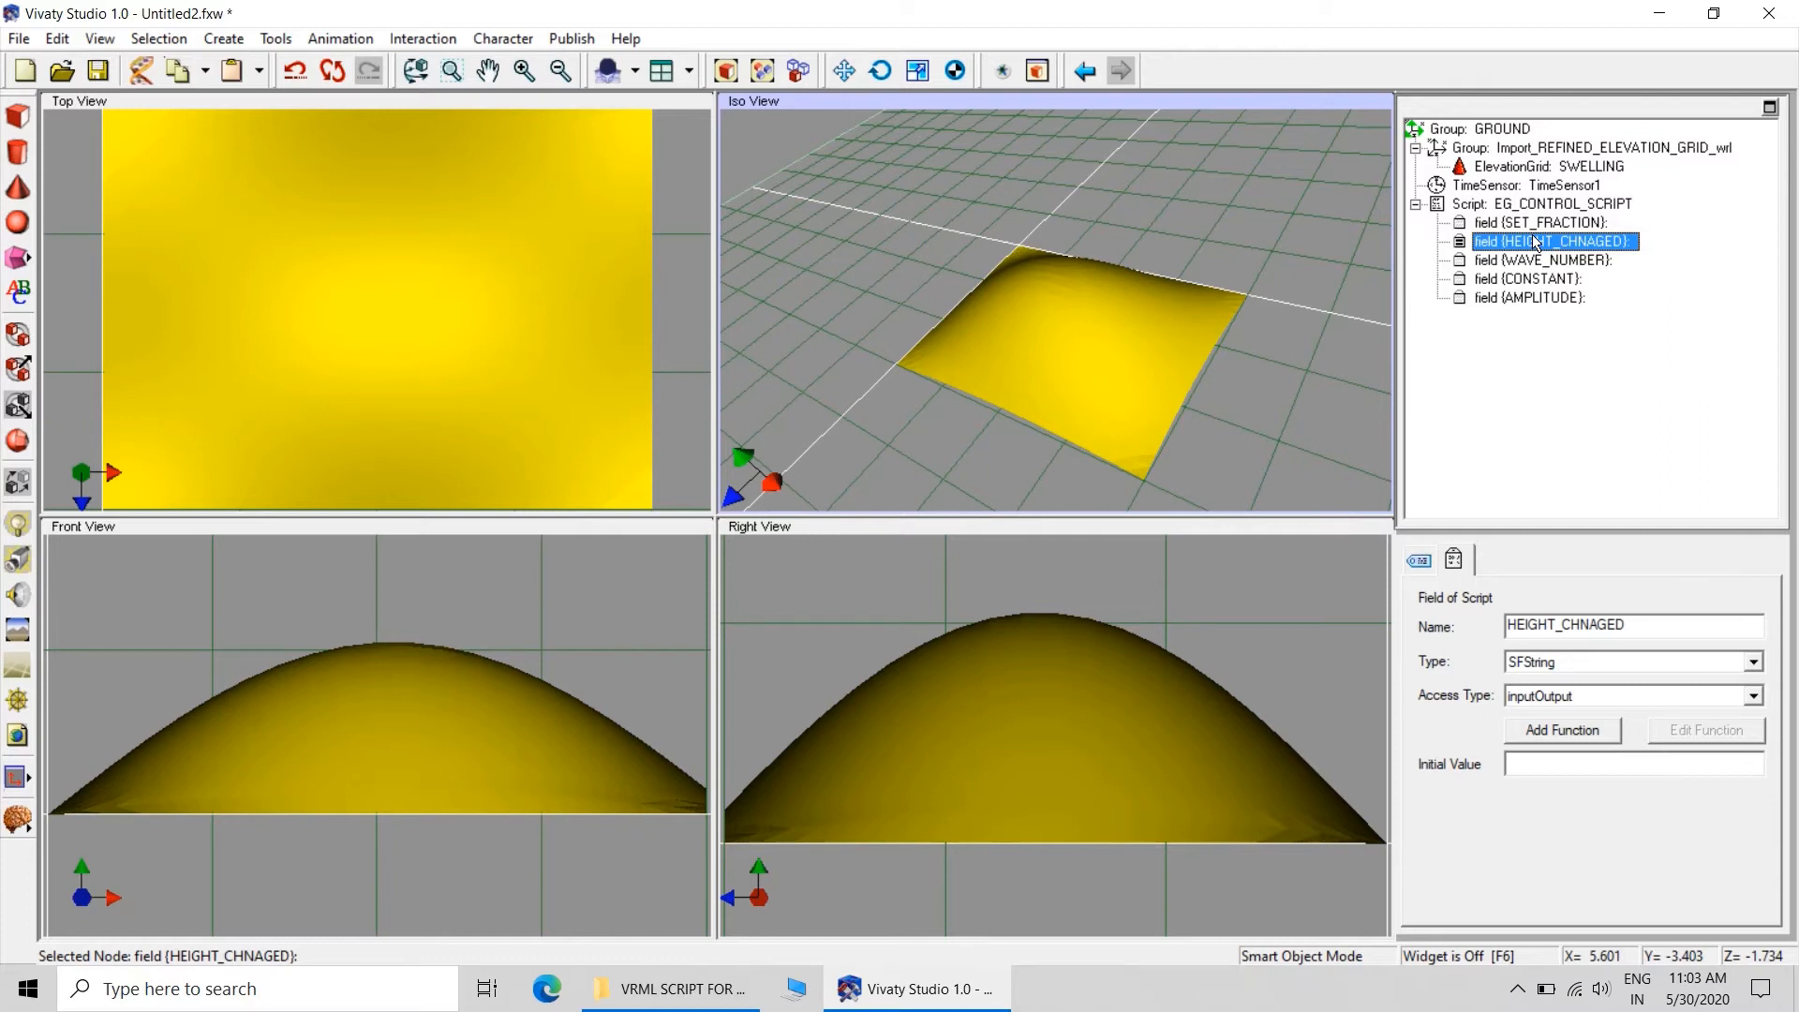
click(1754, 663)
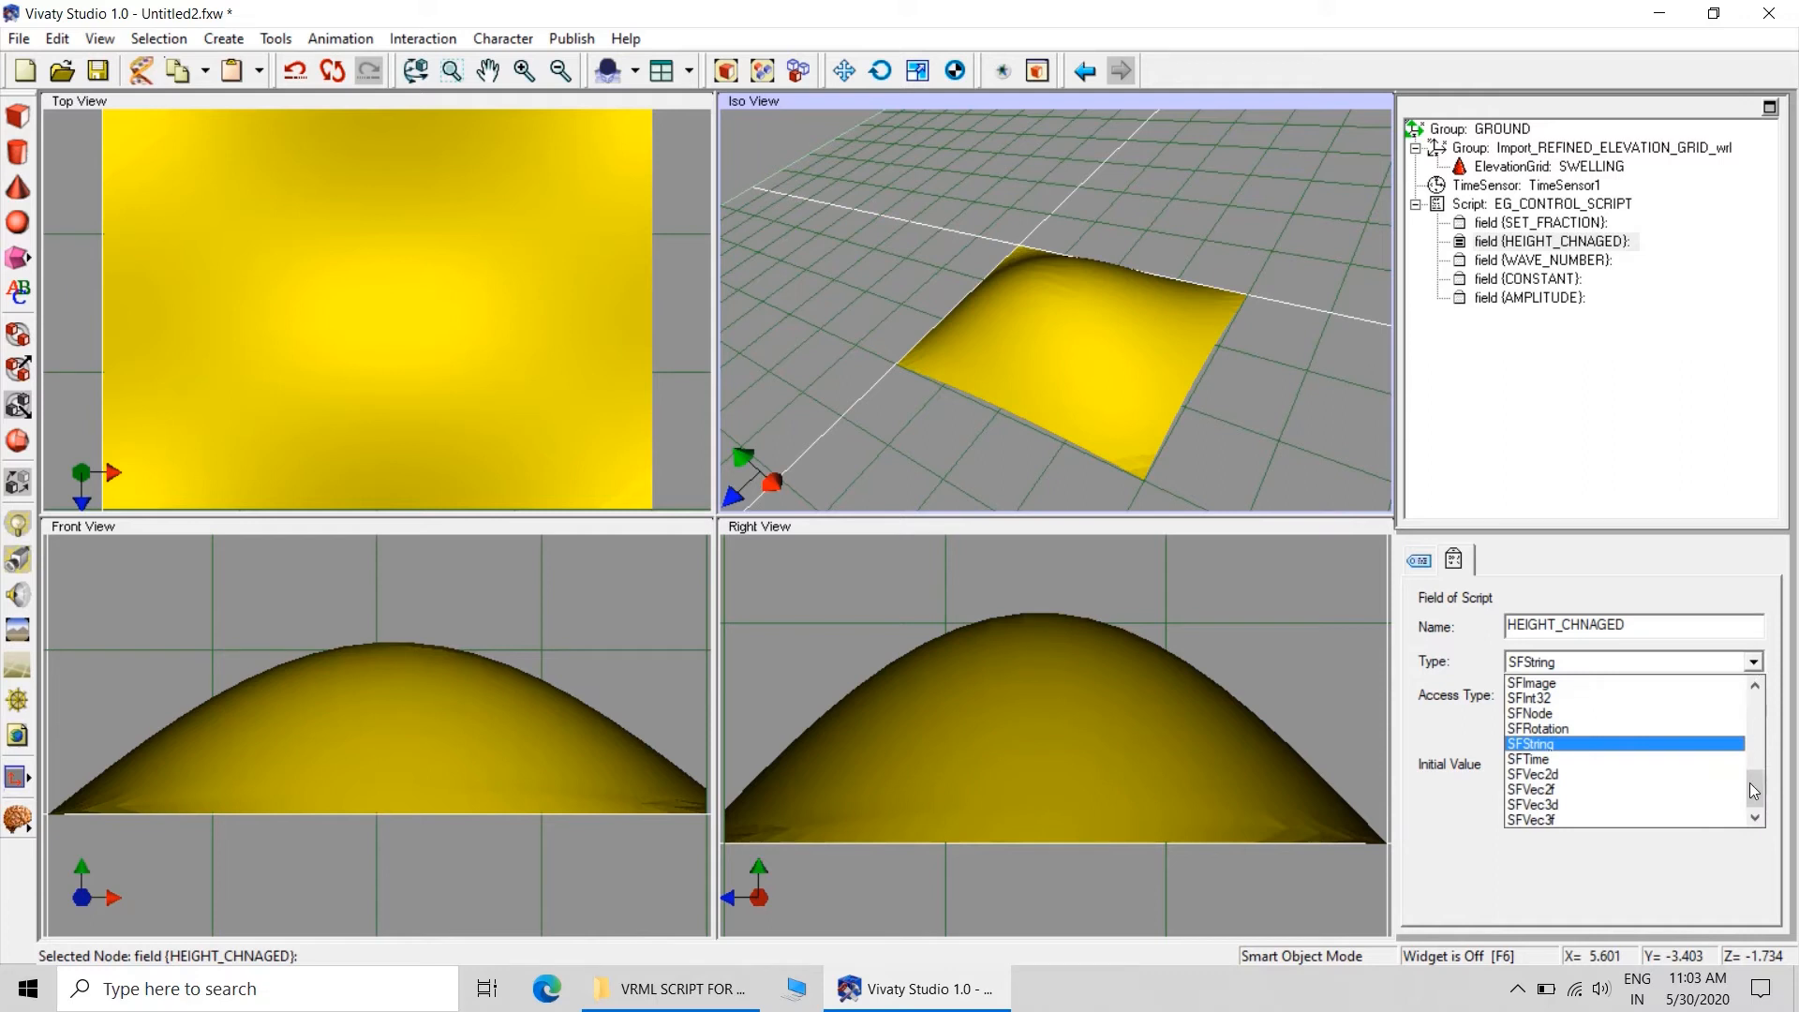
drag(1753, 795, 1757, 737)
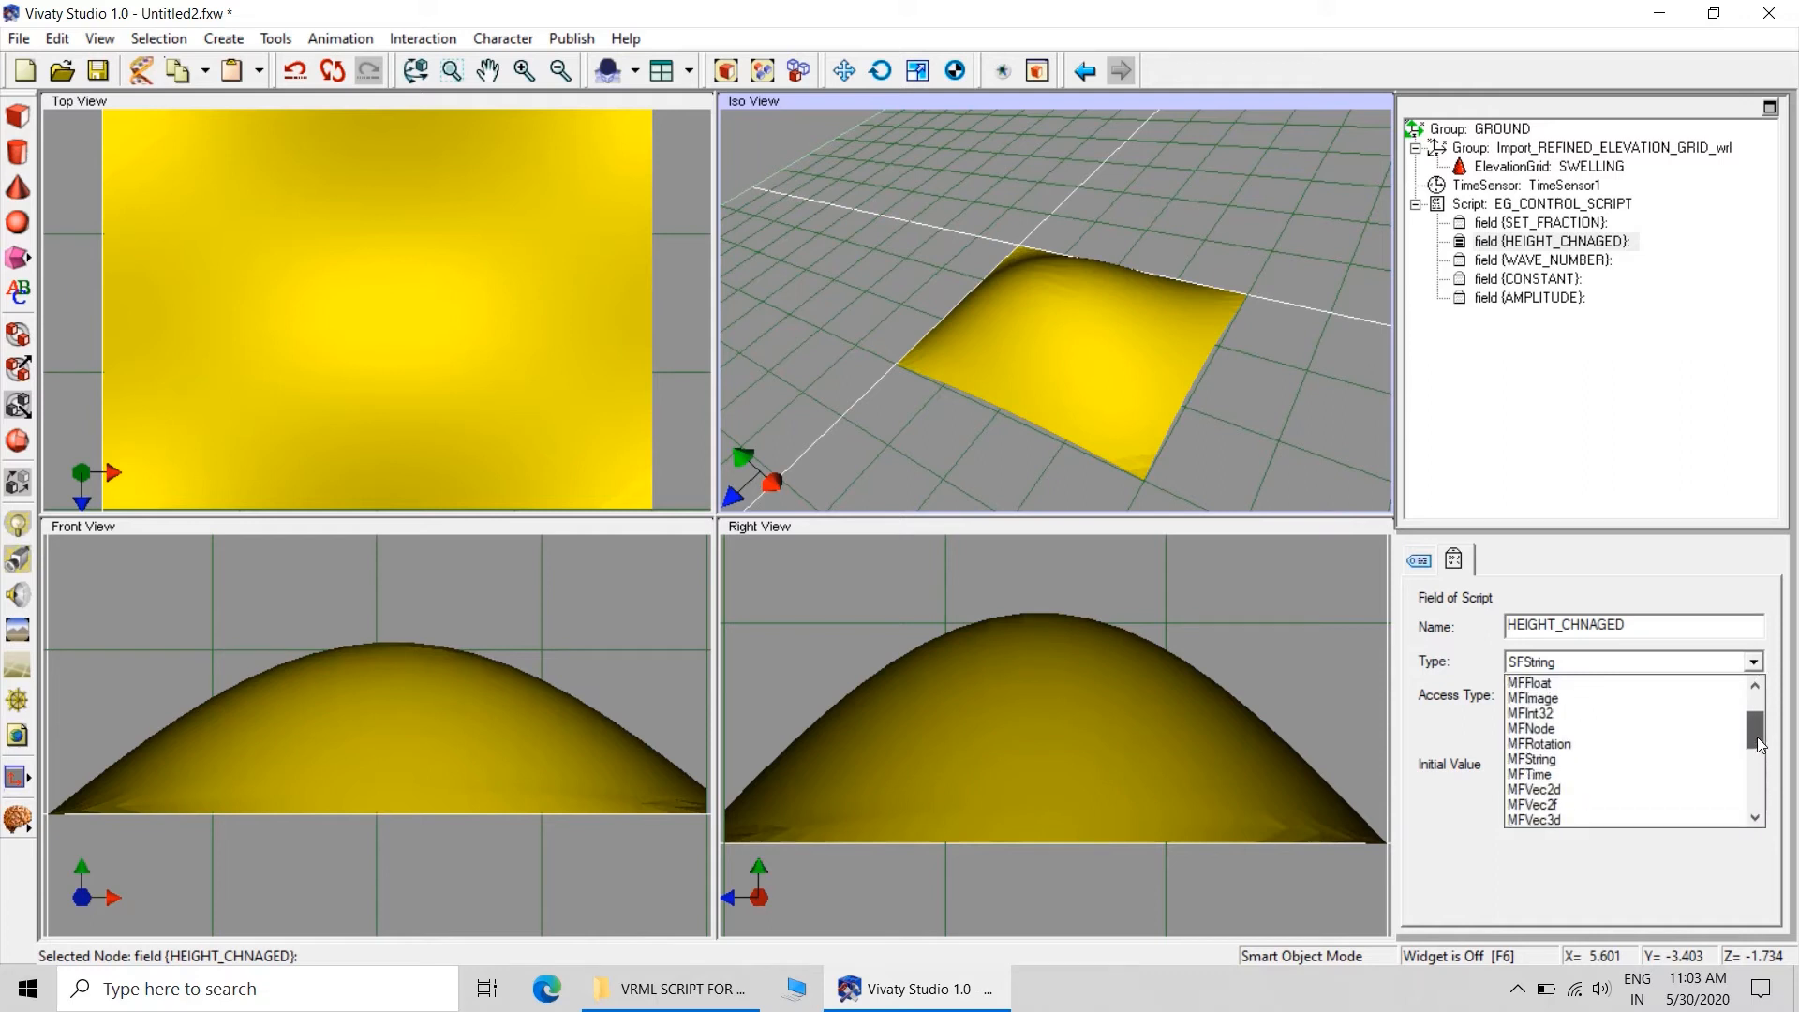
click(1600, 684)
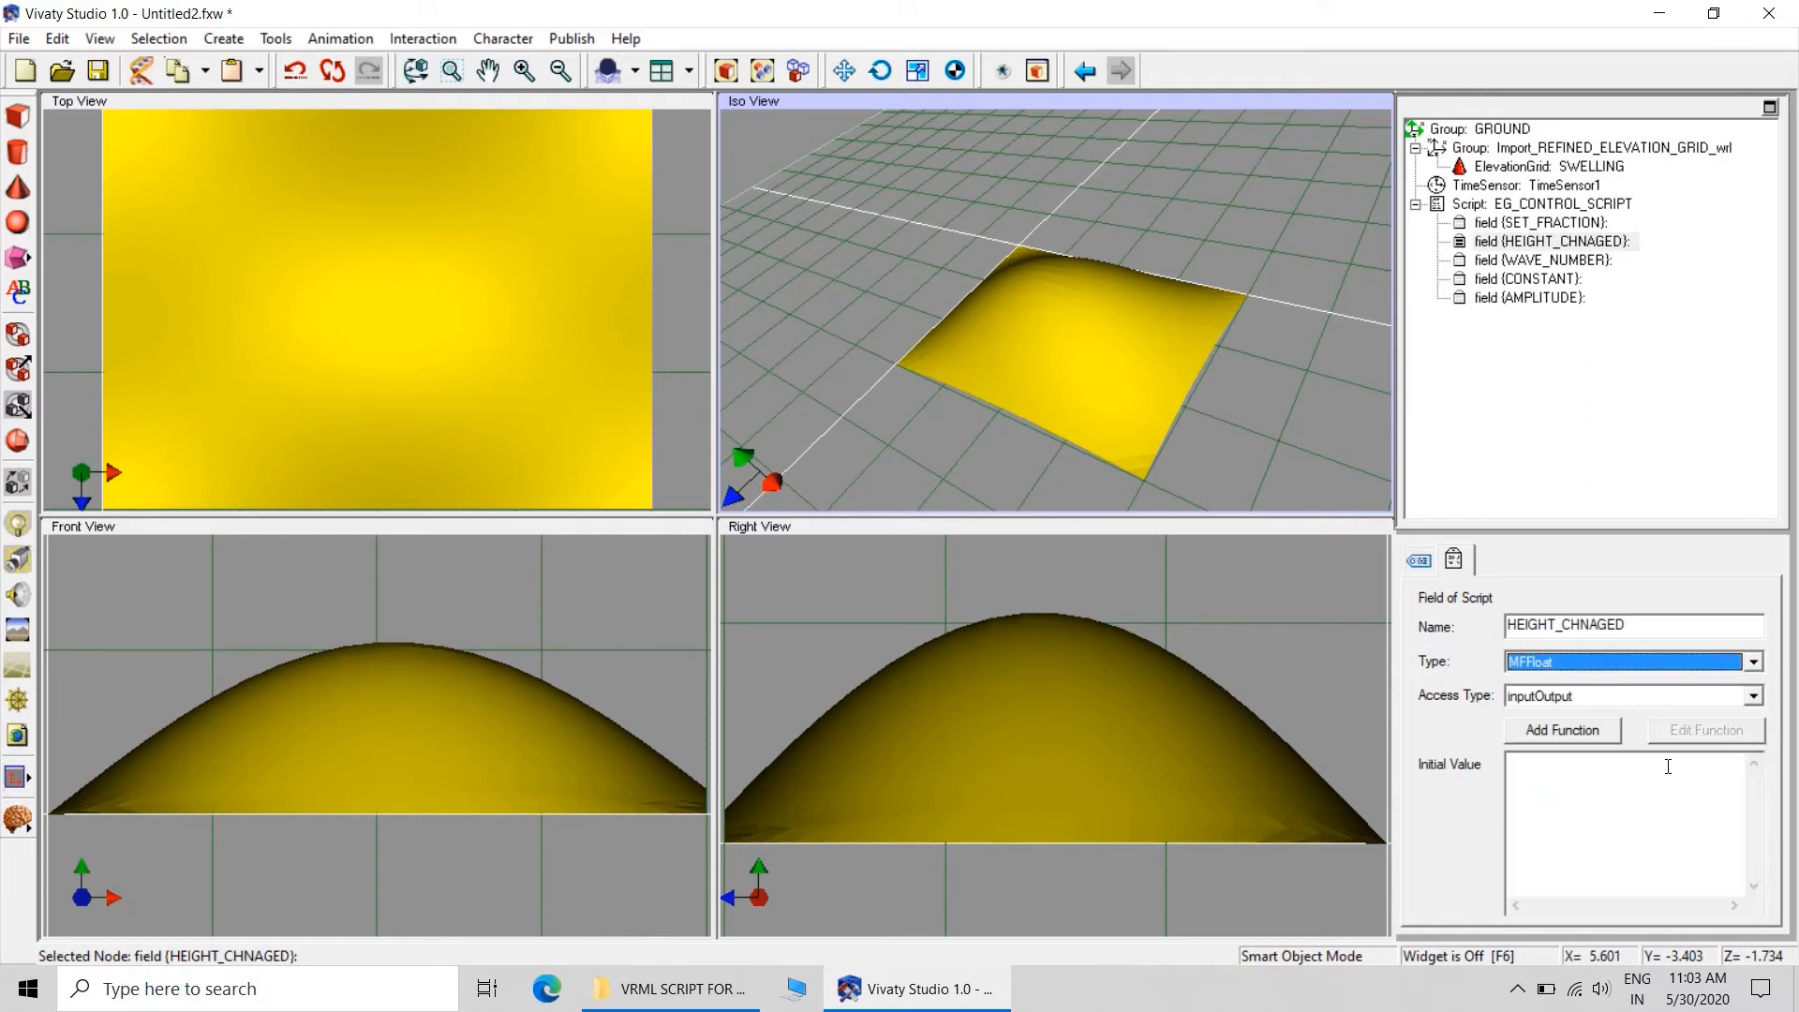
click(1612, 696)
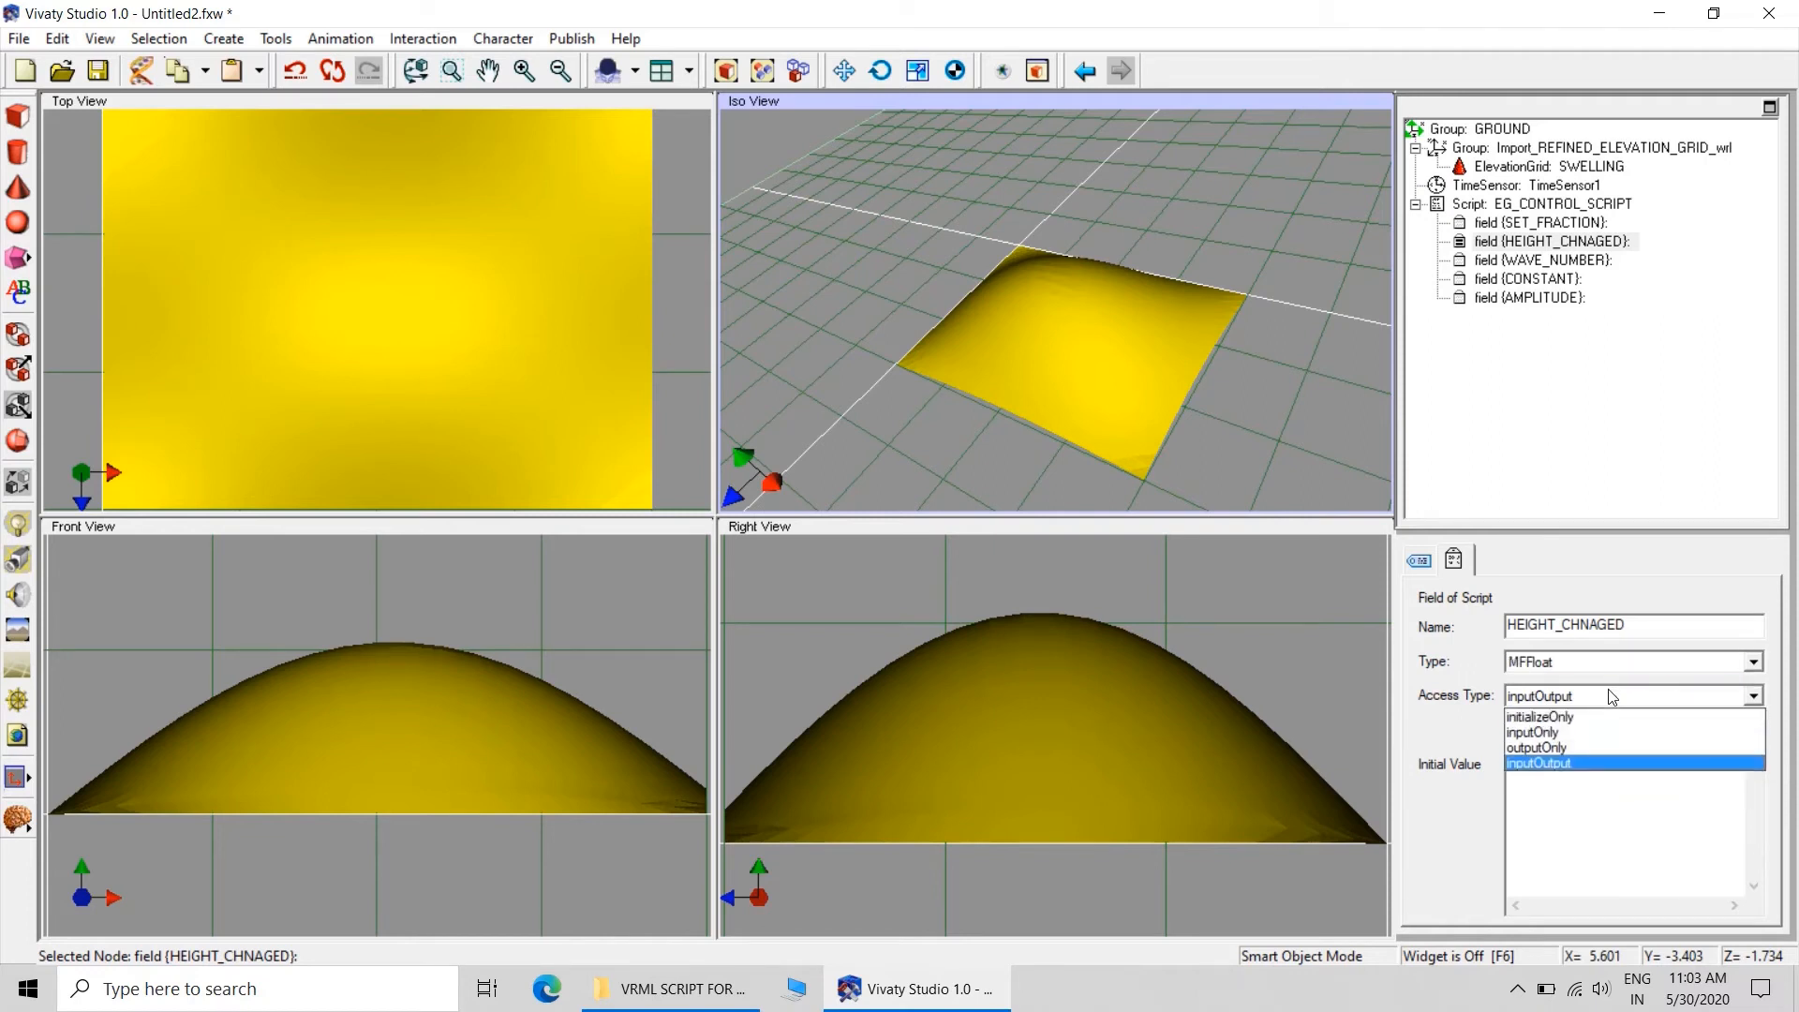
click(1590, 749)
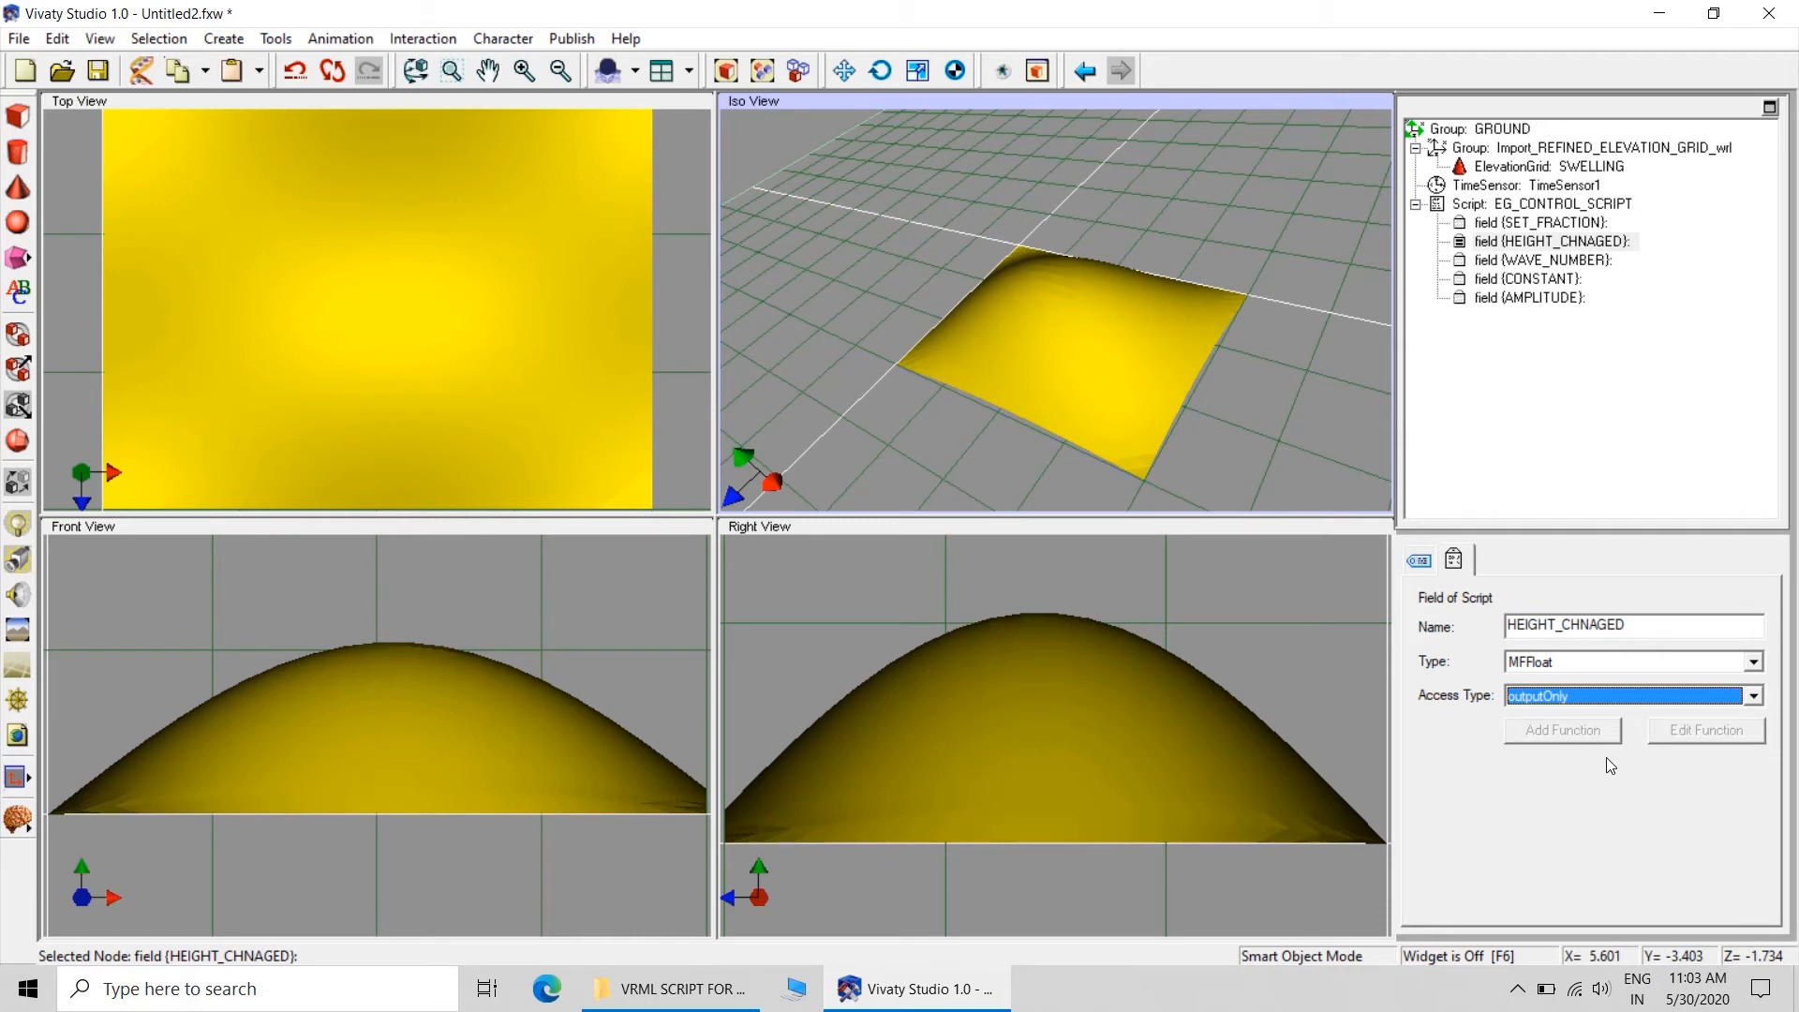
click(1335, 403)
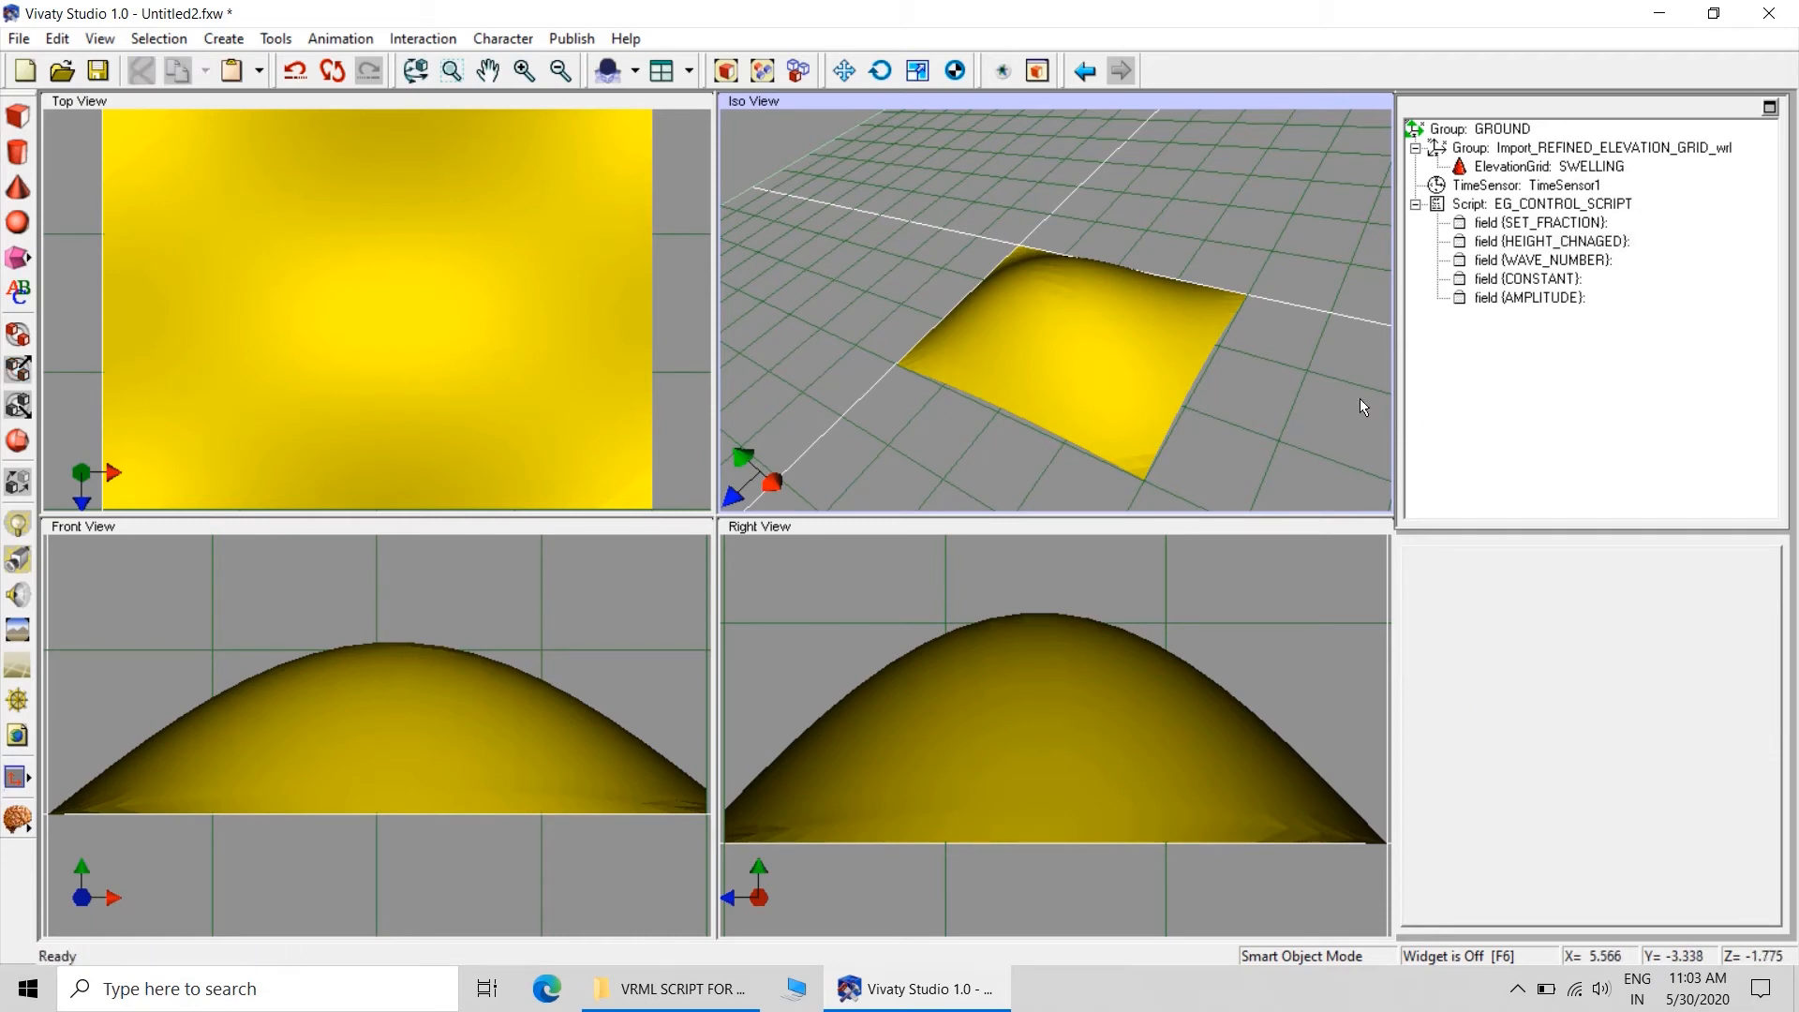
Configure the WAVE_NUMBER field with type SFInt32, access type initializeOnly and an initial value of 3
click(1551, 265)
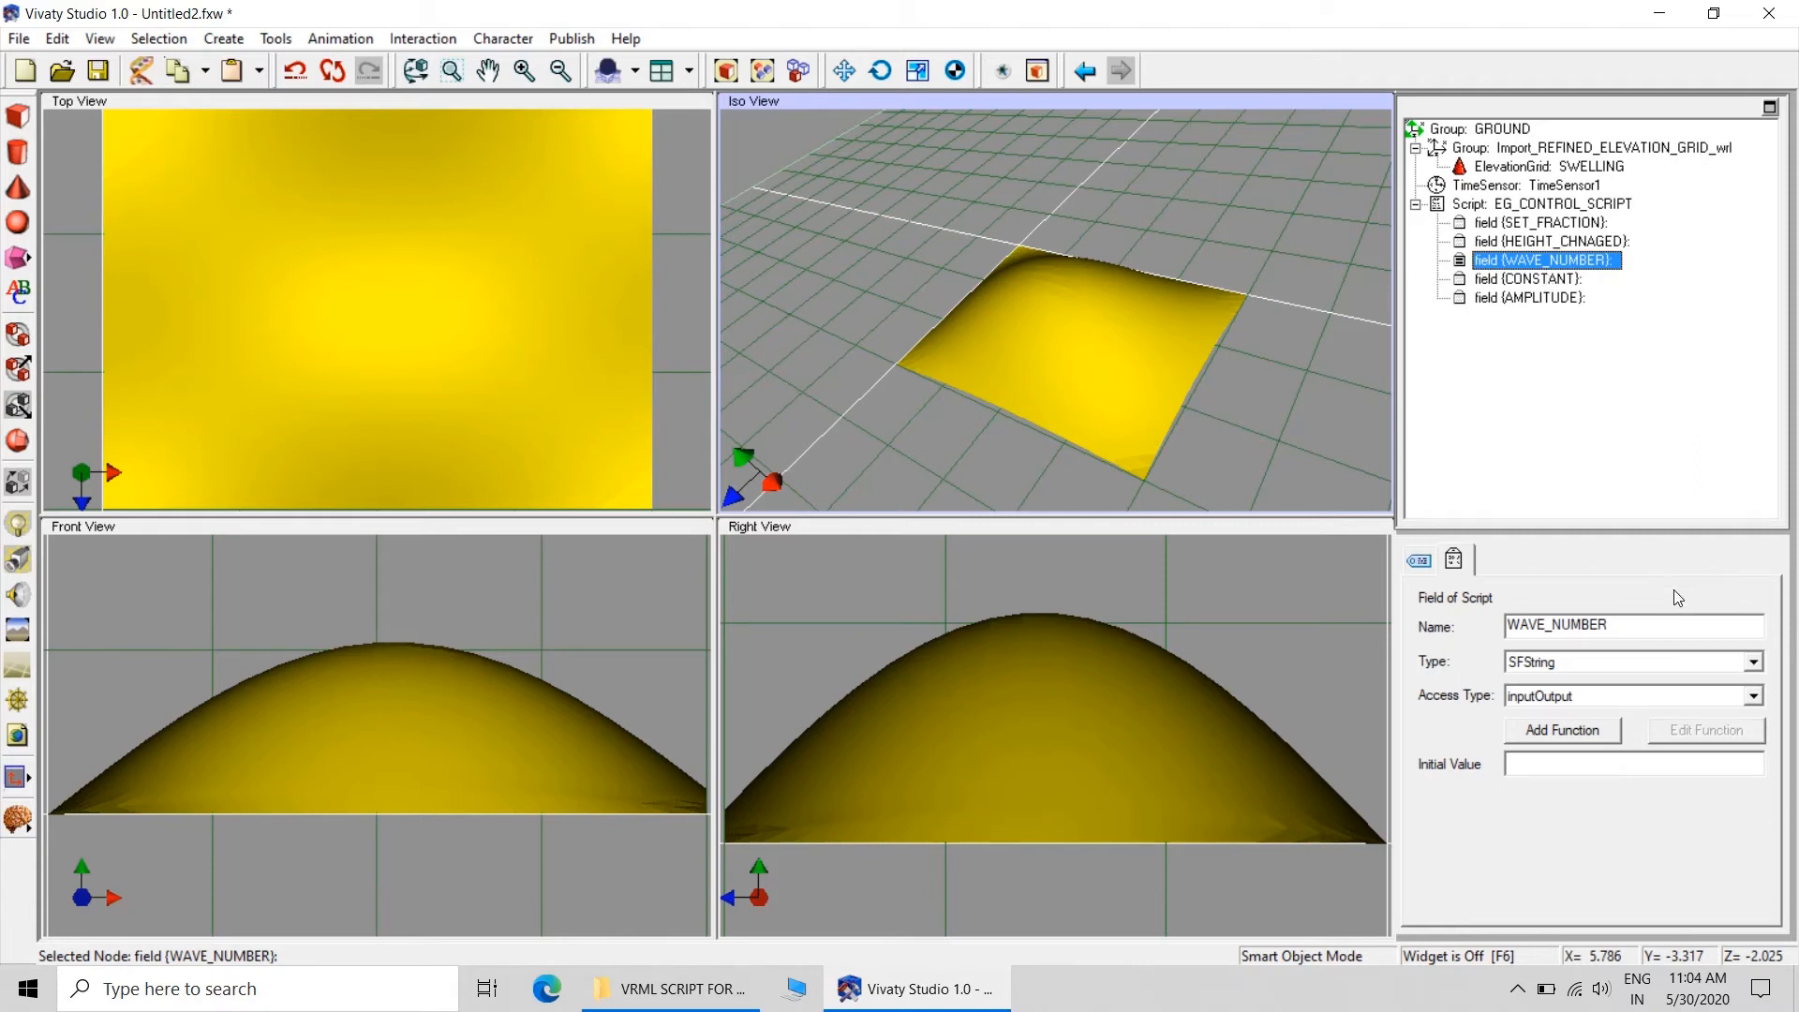
click(1754, 663)
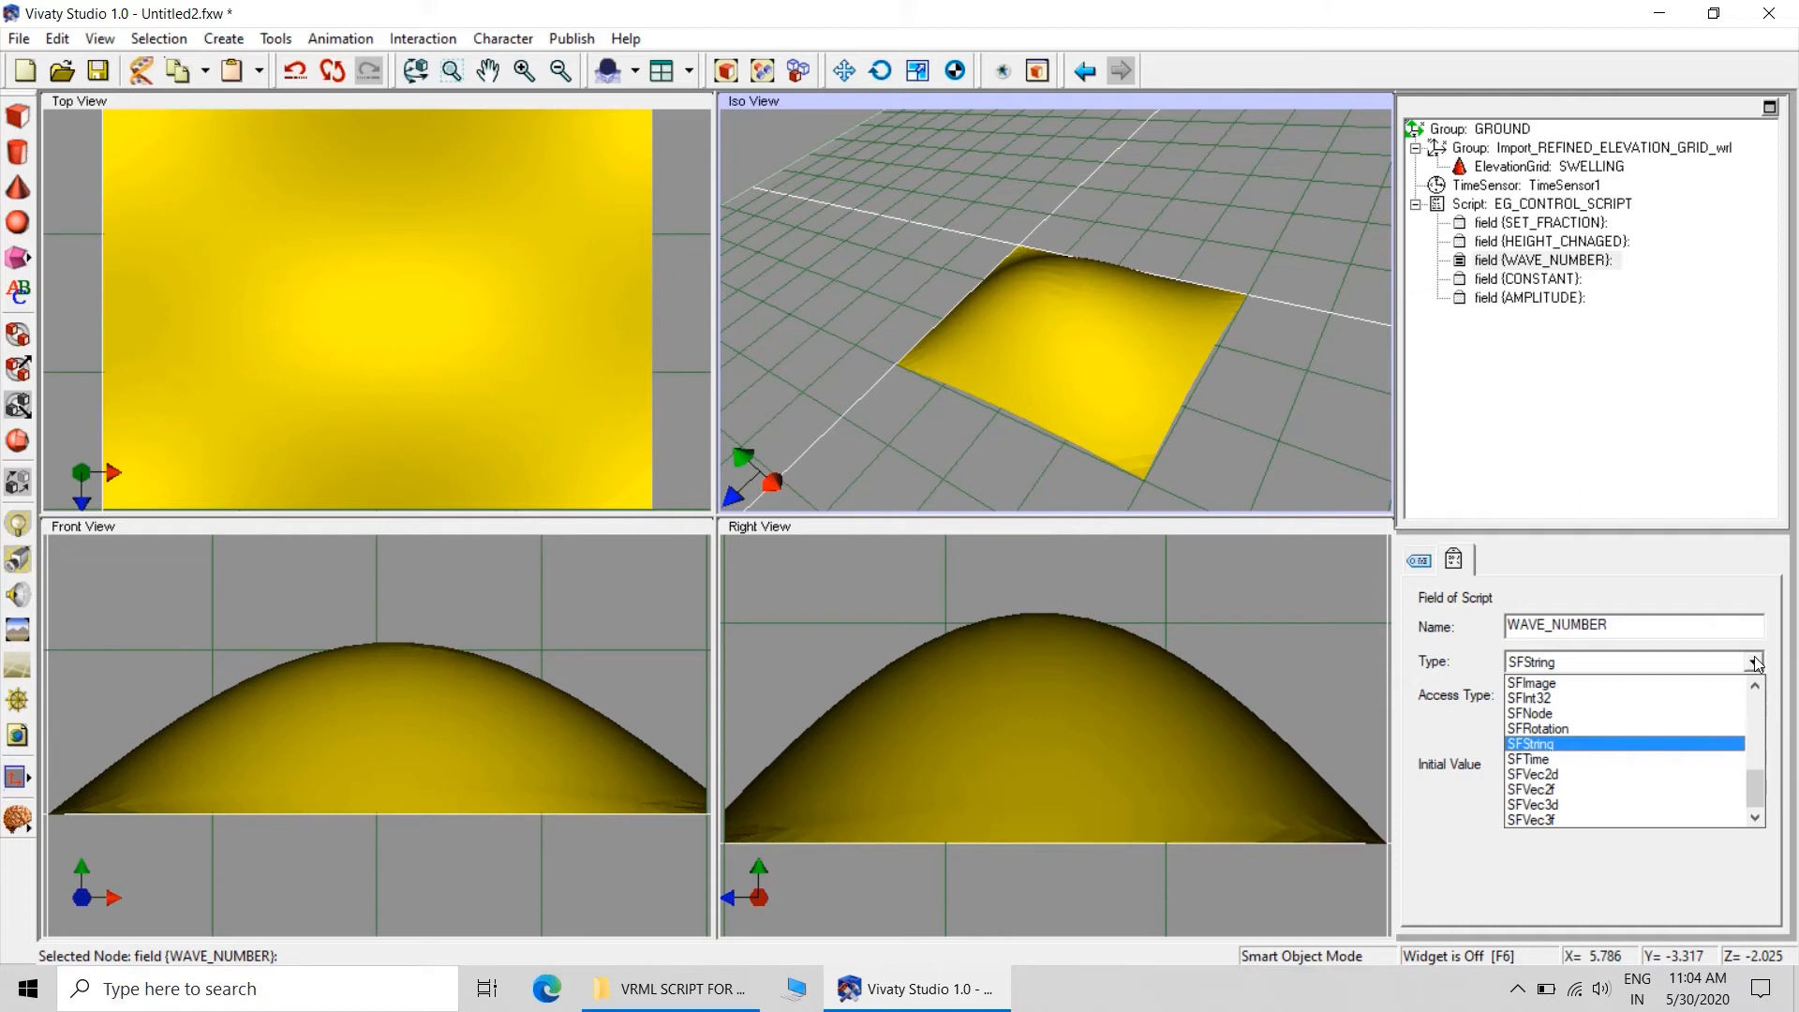
drag(1747, 789, 1749, 768)
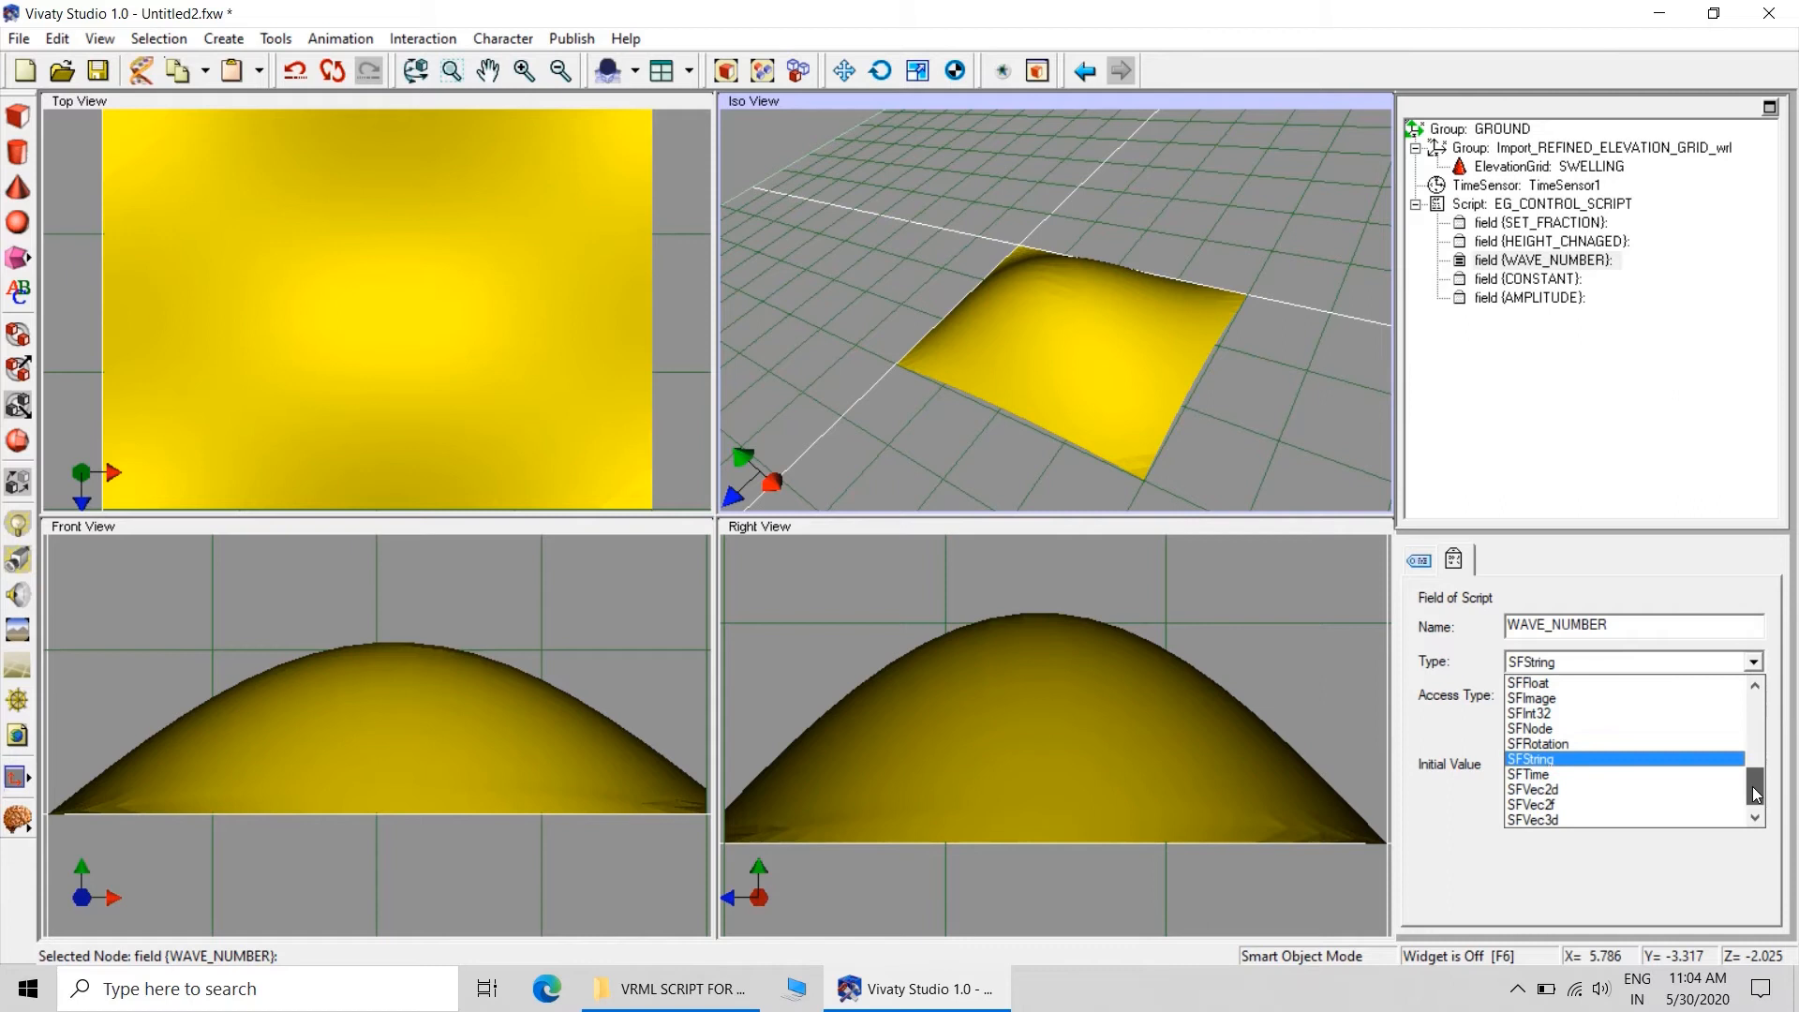
click(1580, 722)
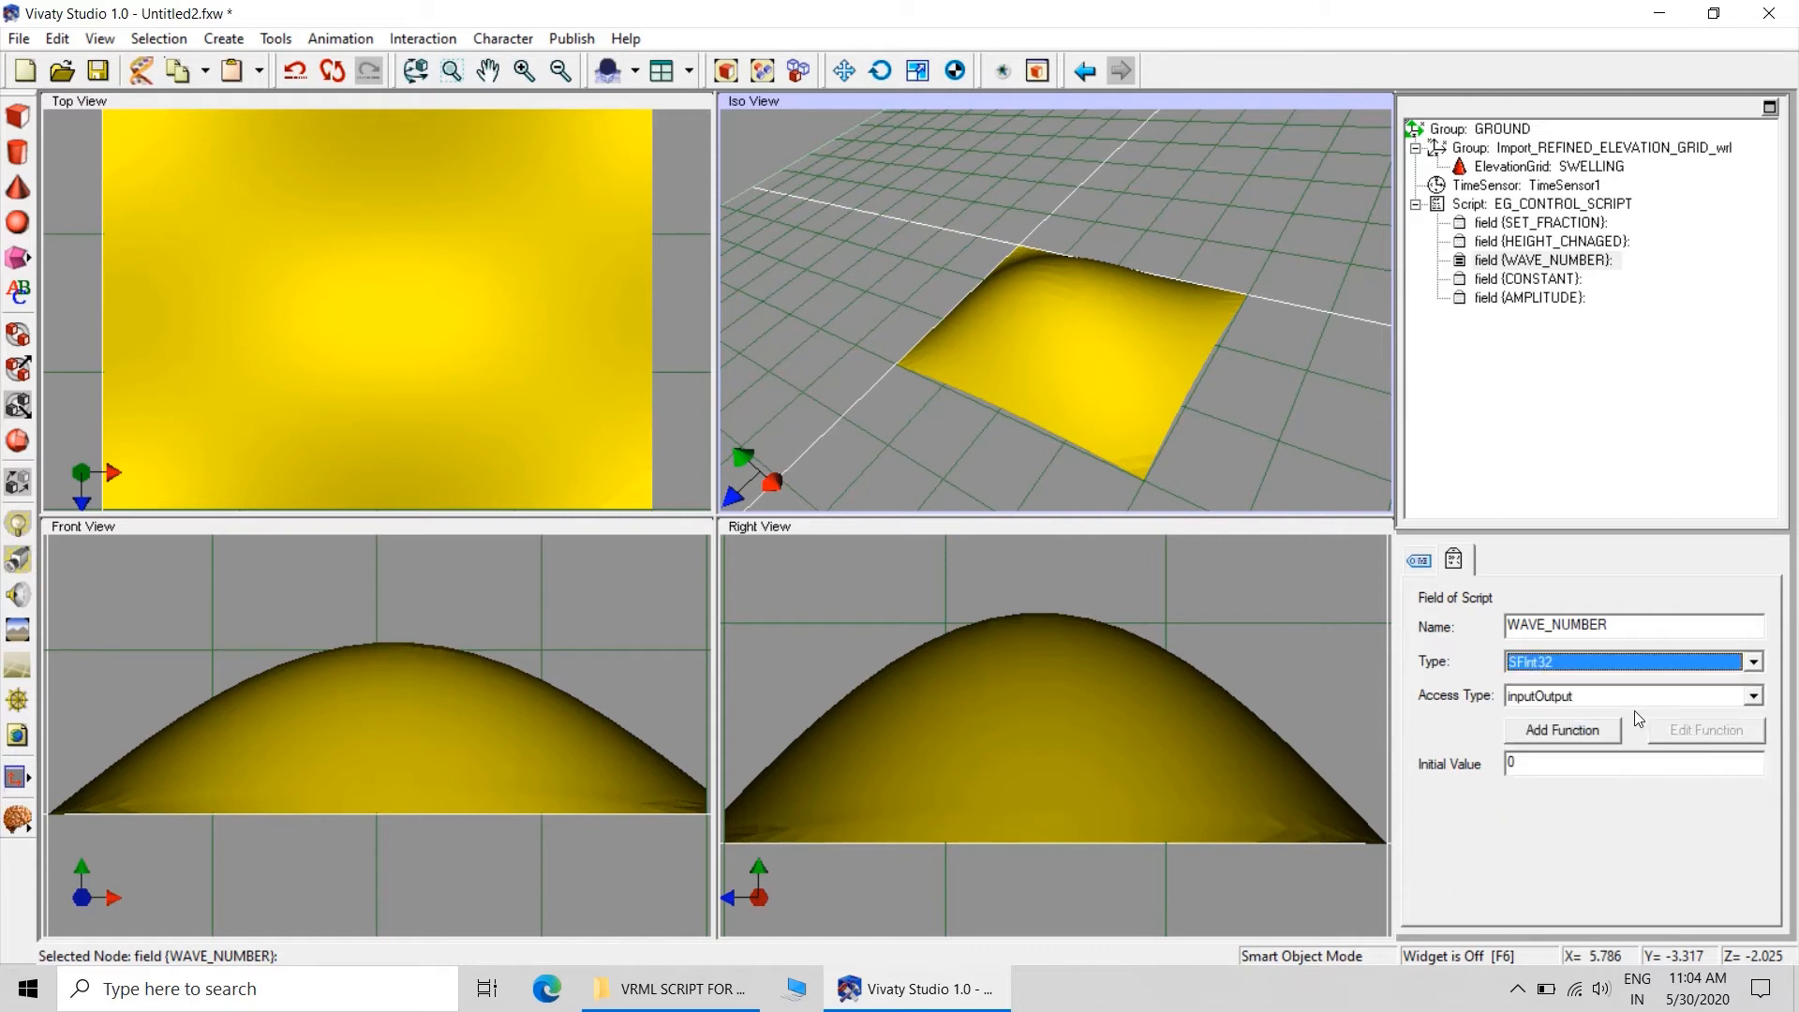
click(1626, 694)
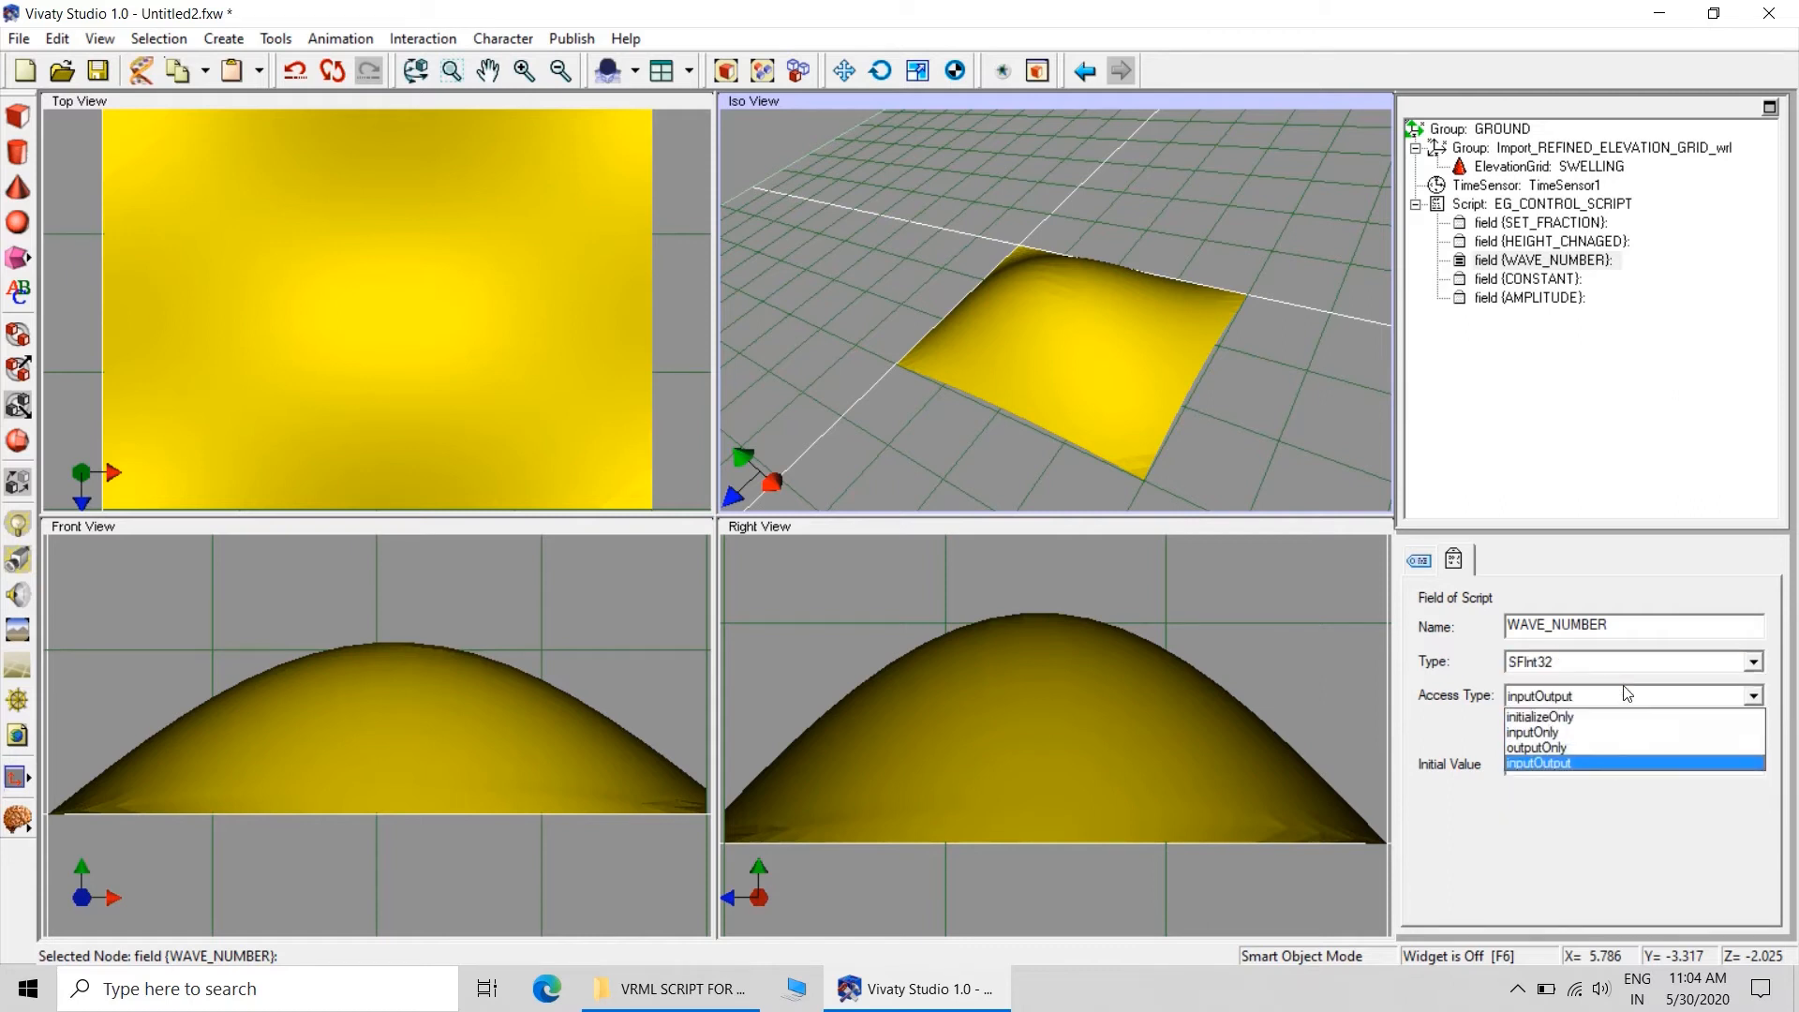
click(1618, 717)
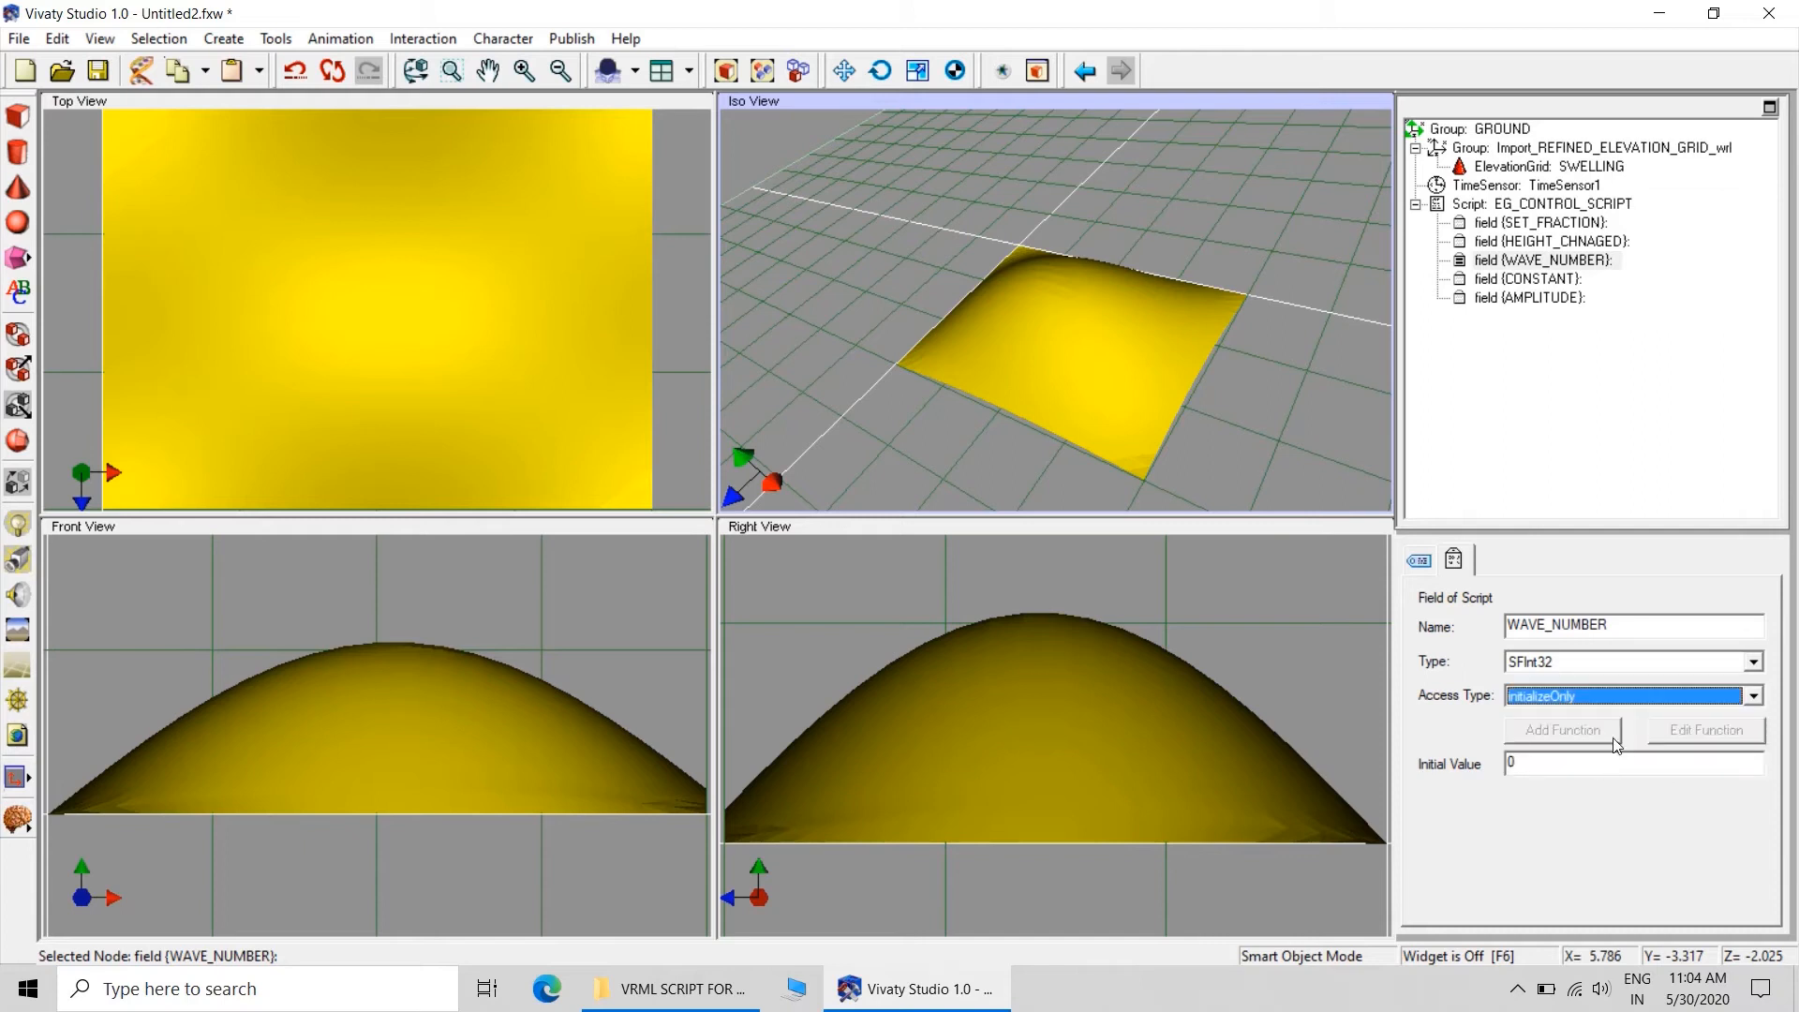
double_click(1545, 772)
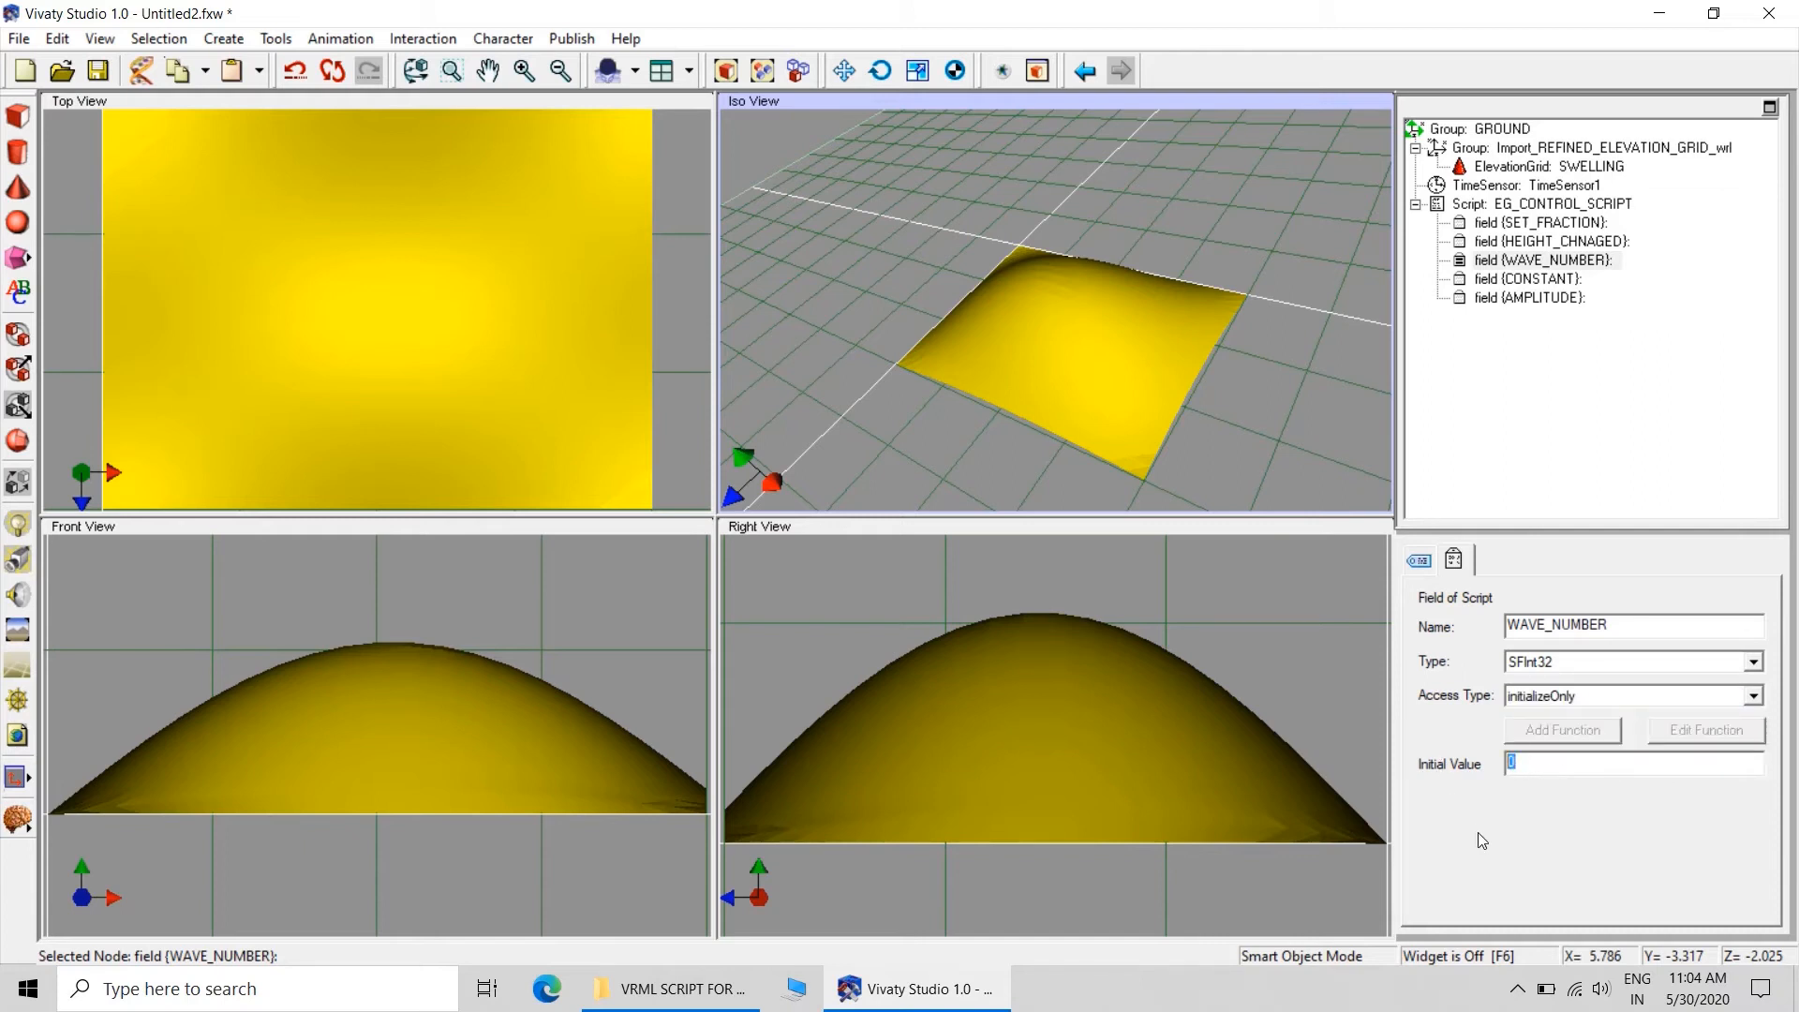
text(3)
click(1312, 415)
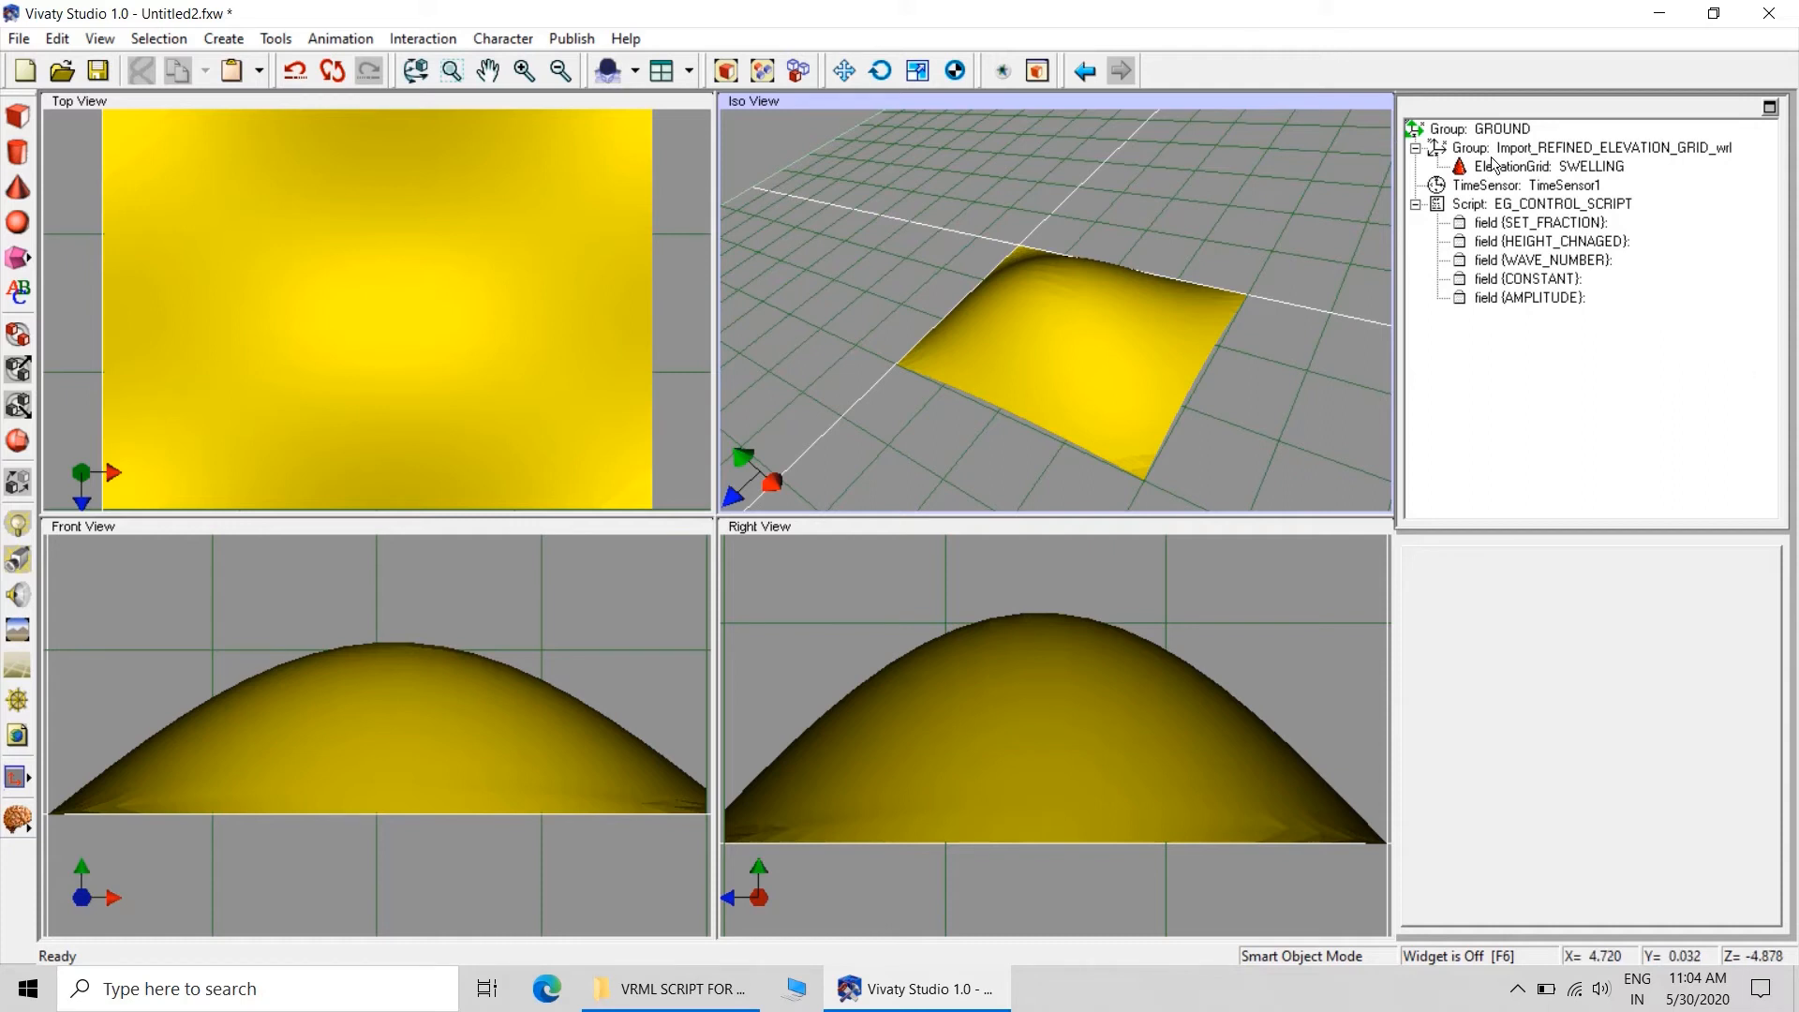
Set the CONSTANT field's data type to SFFloat
click(1558, 280)
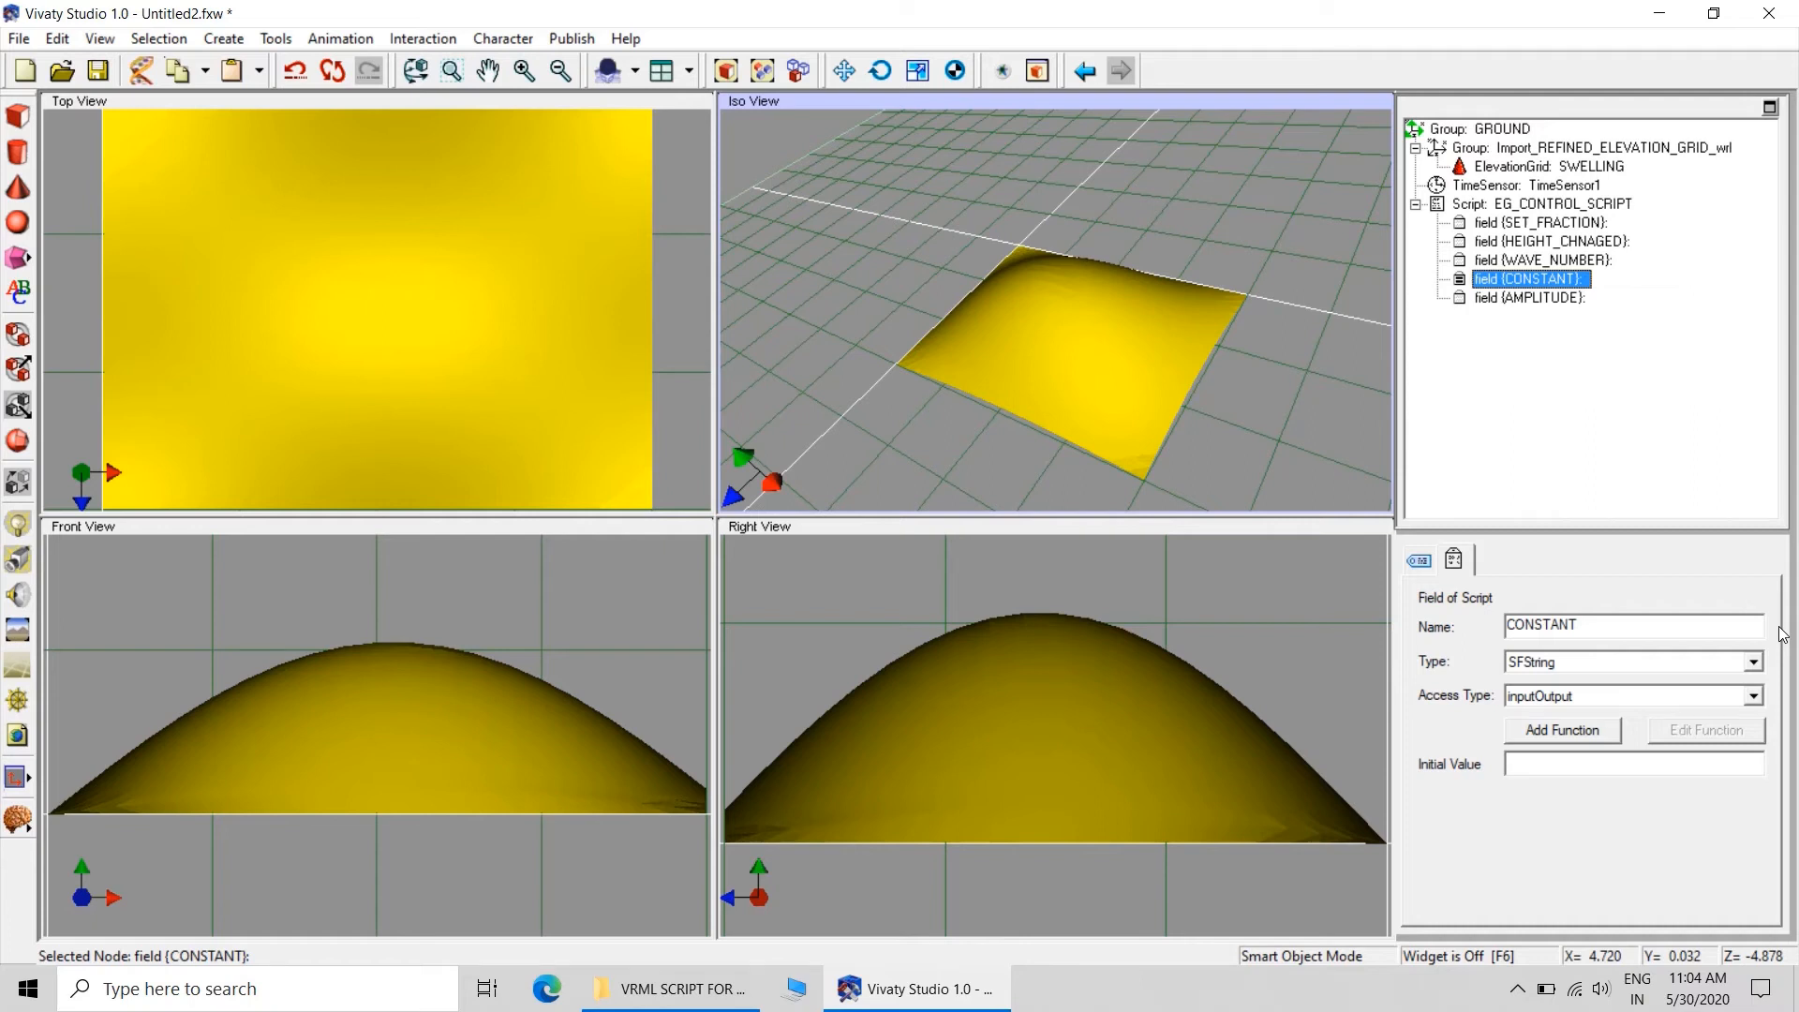
click(1645, 664)
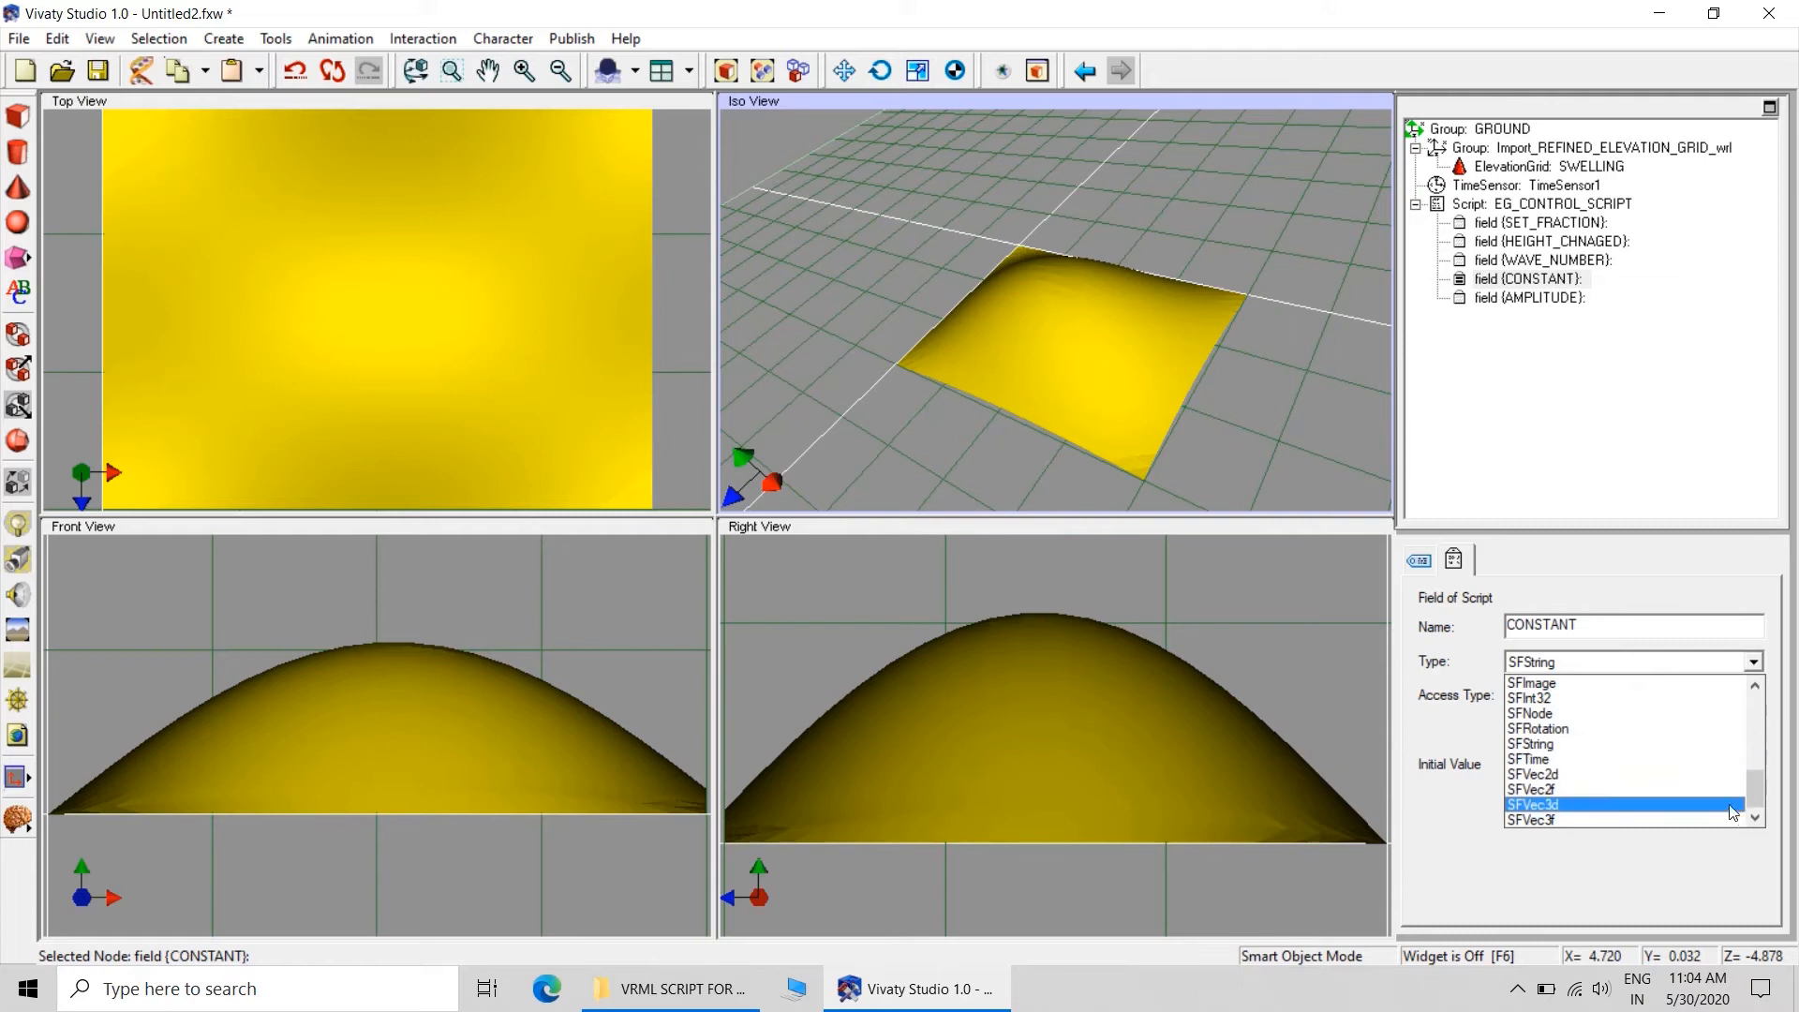
mouse_move(1755, 798)
mouse_down()
mouse_move(1754, 726)
mouse_move(1752, 790)
mouse_up()
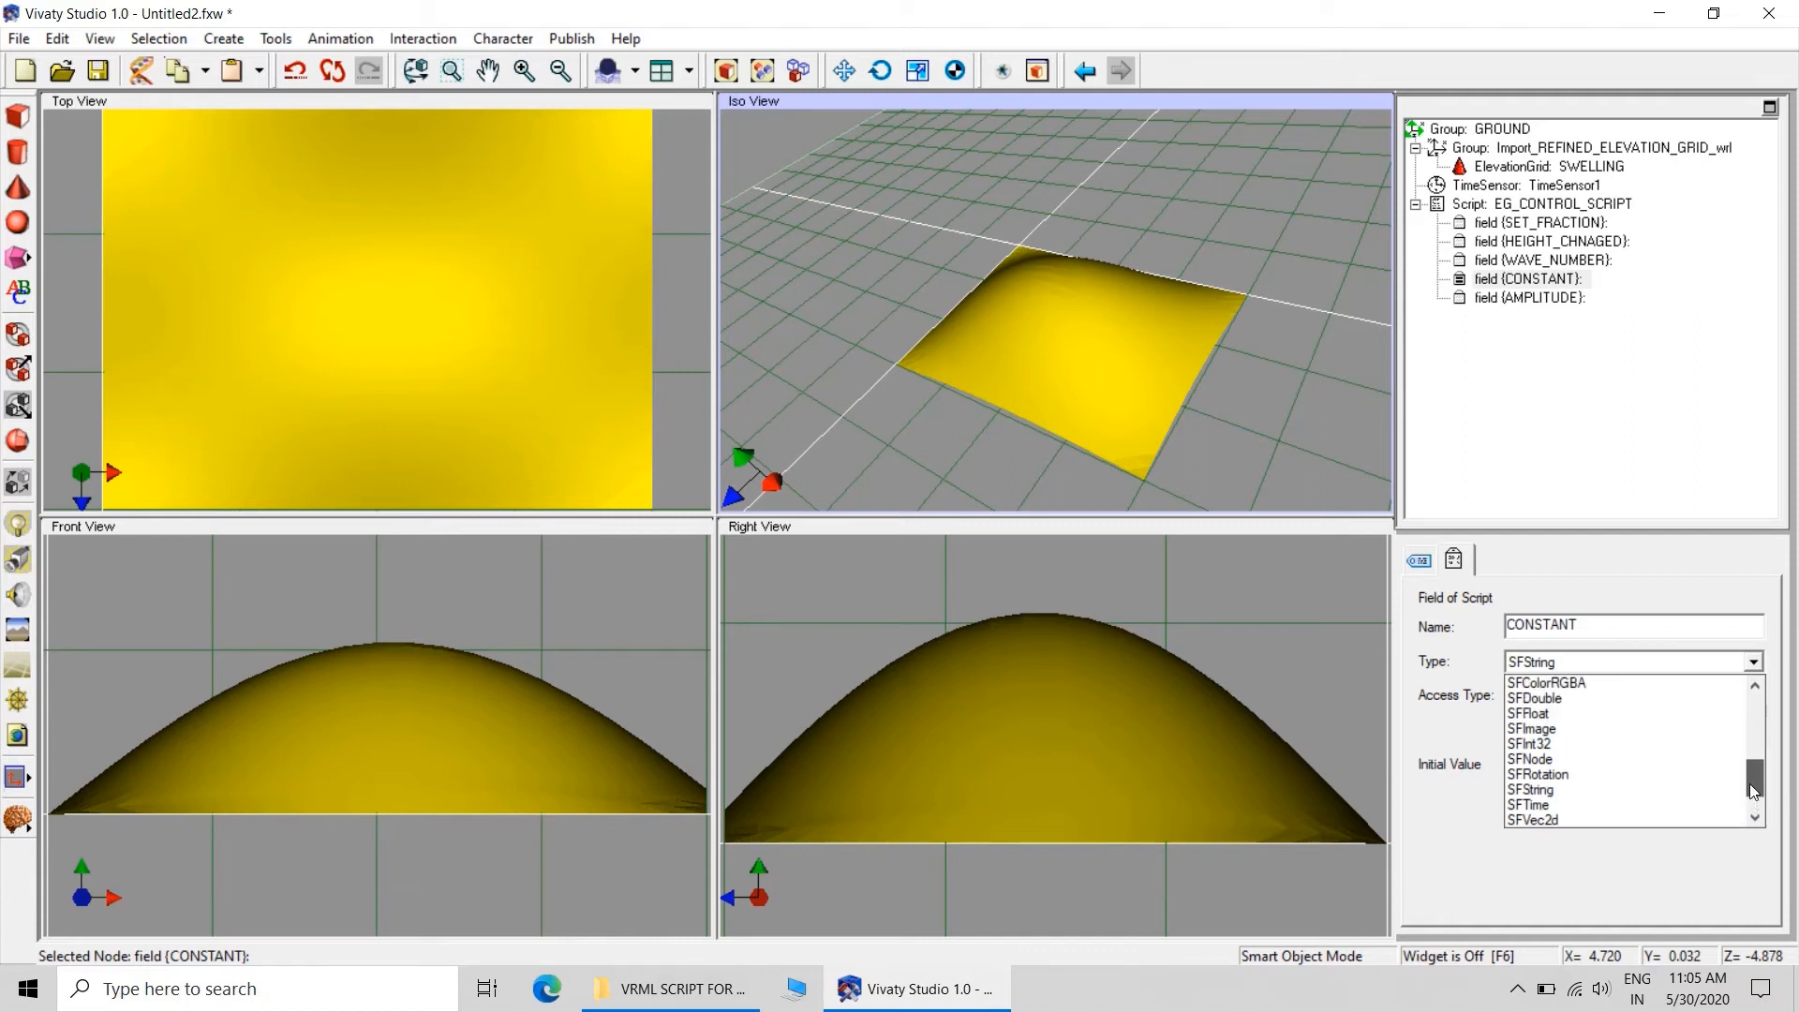
click(1578, 712)
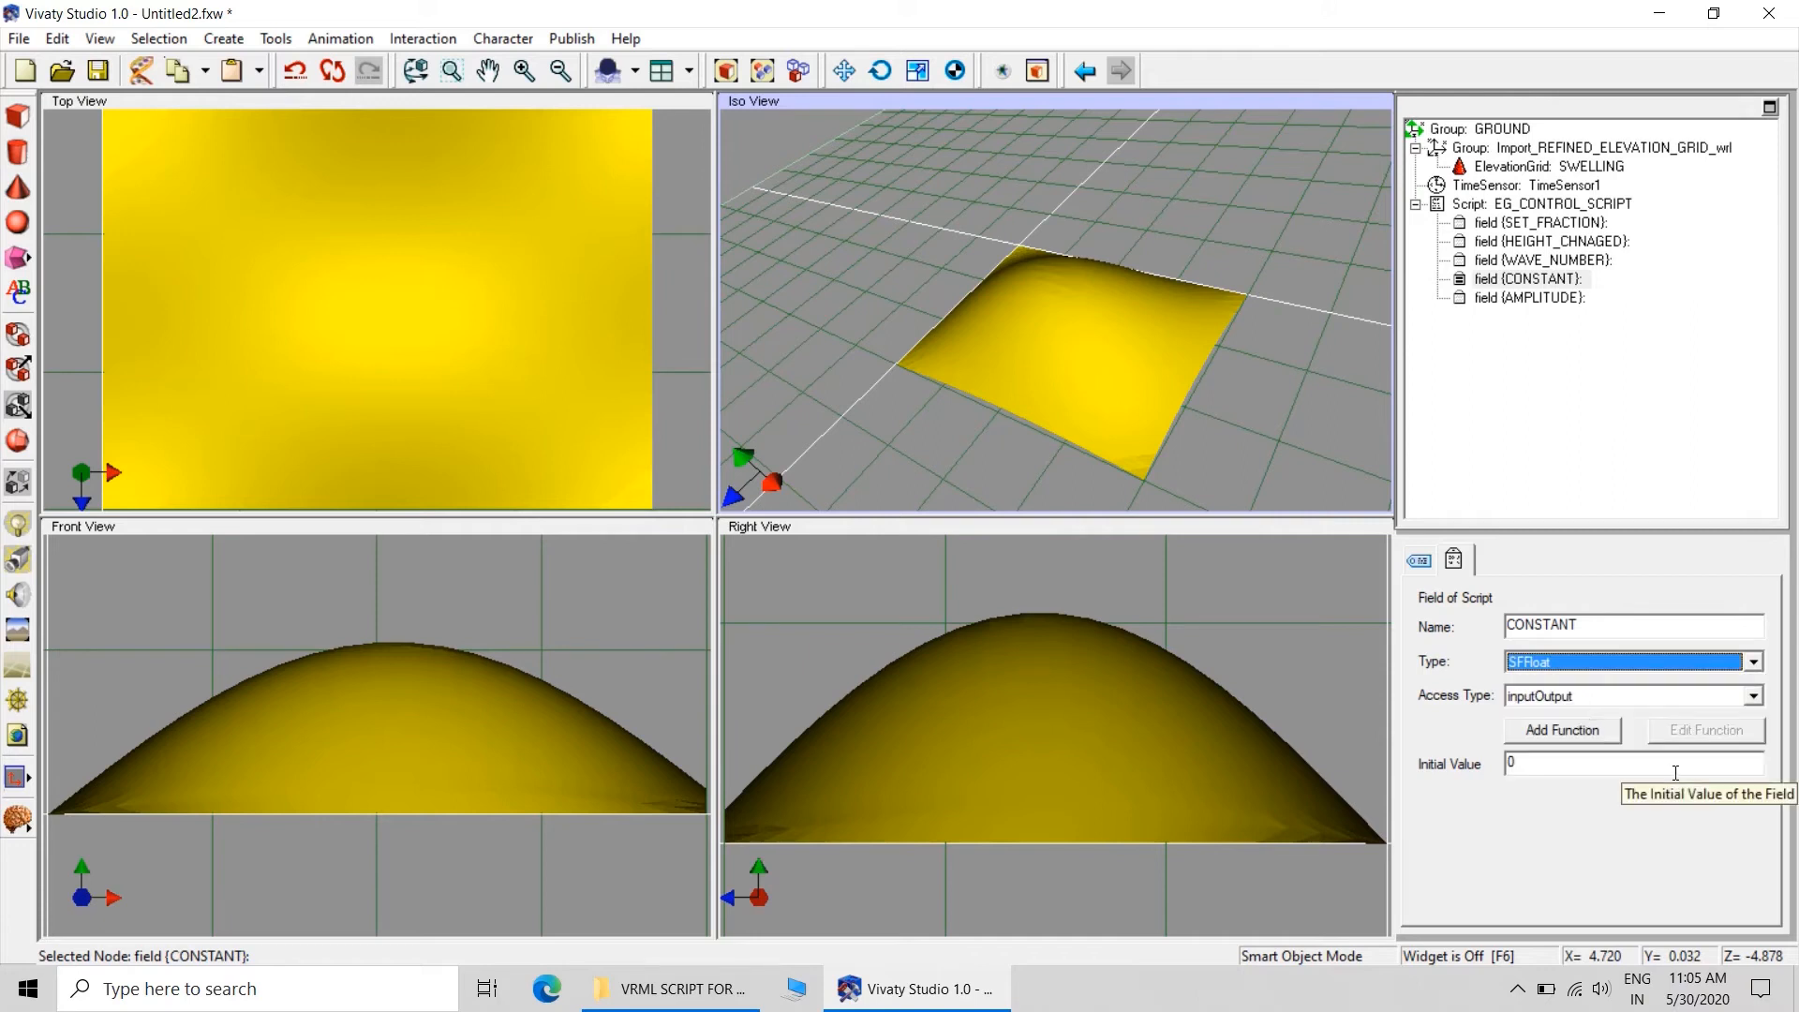
click(1612, 695)
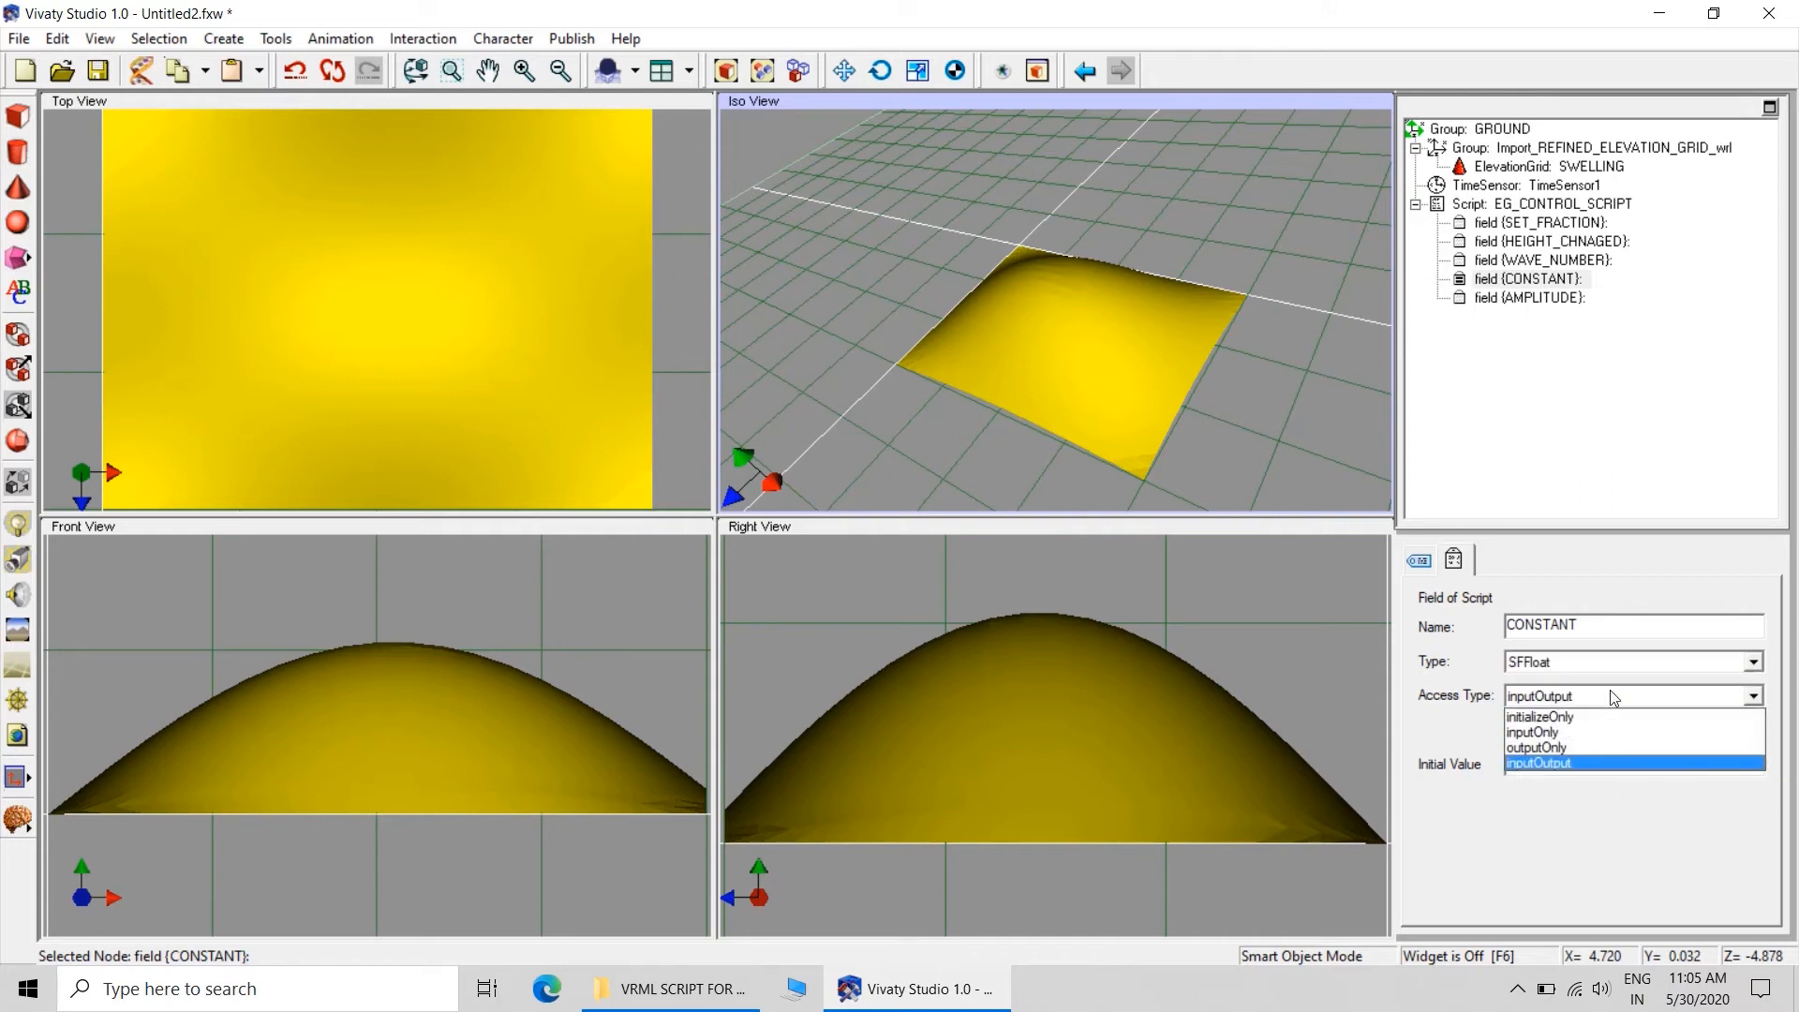
click(1306, 419)
Configure the AMPLITUDE field with type SFFloat, access type initializeOnly and an initial value of .2
click(1502, 298)
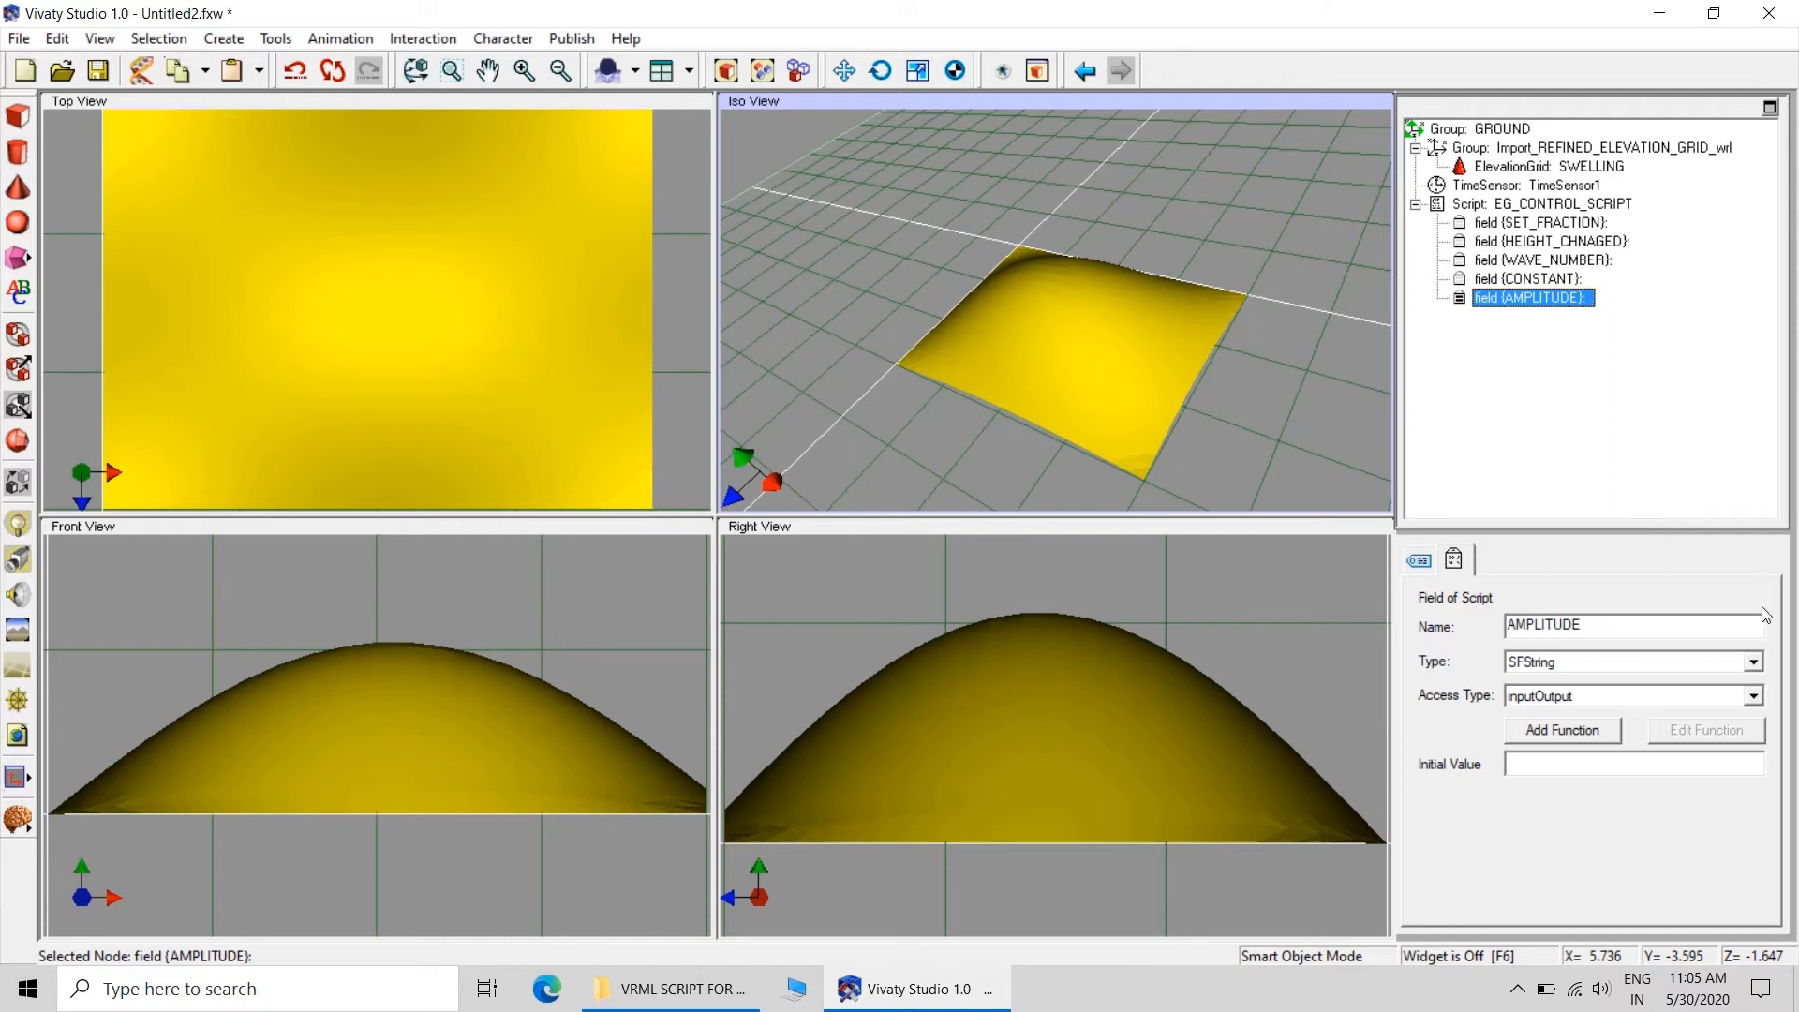
click(1754, 662)
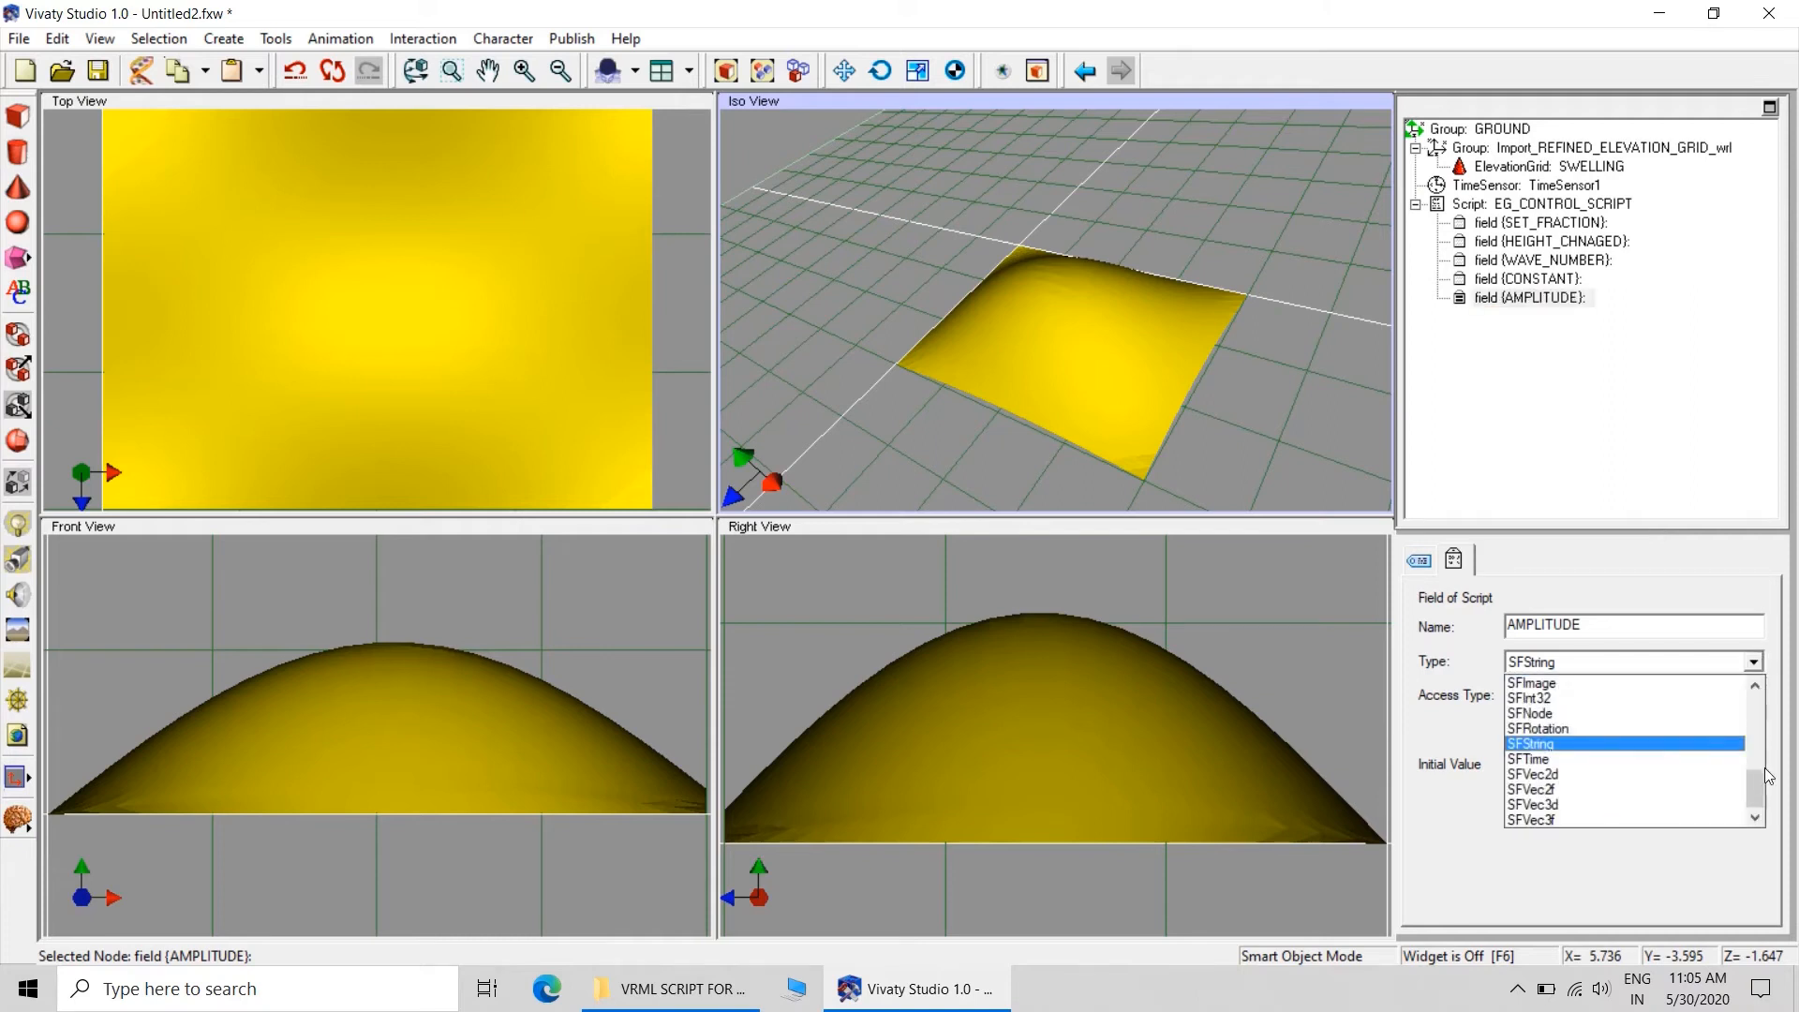
mouse_move(1764, 795)
mouse_down()
mouse_move(1764, 755)
mouse_move(1760, 774)
mouse_up()
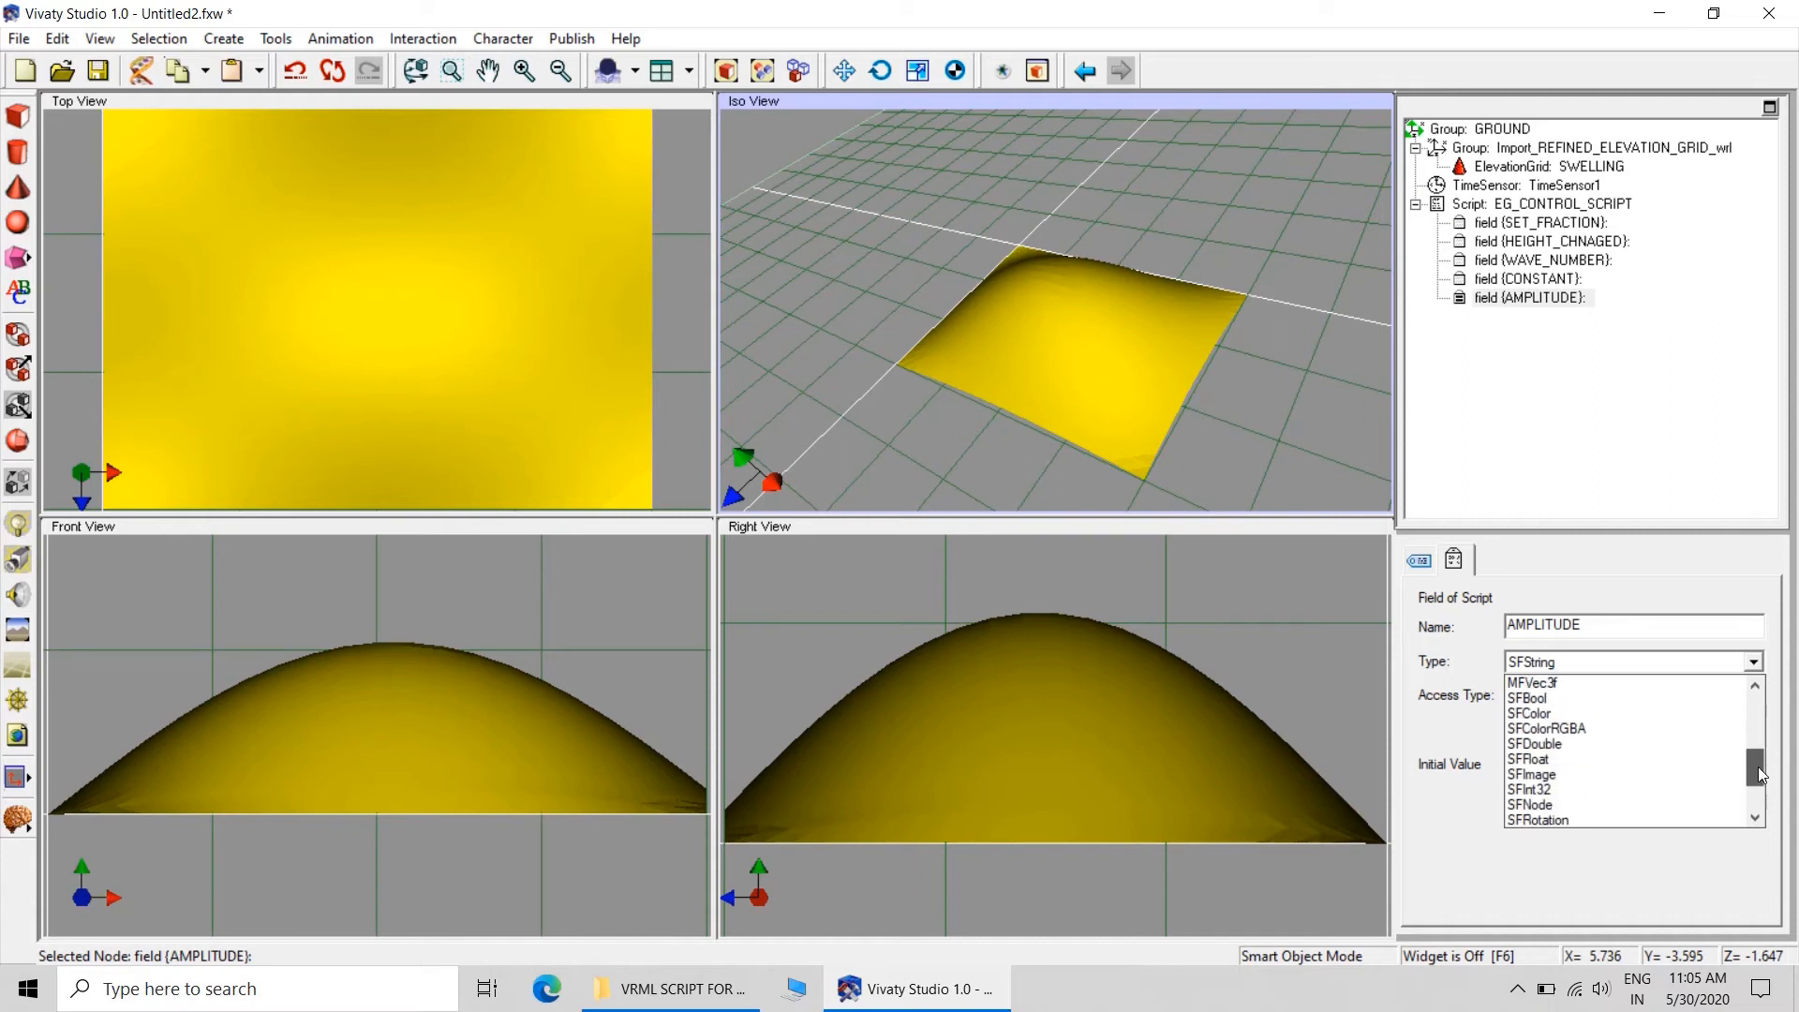
click(1604, 759)
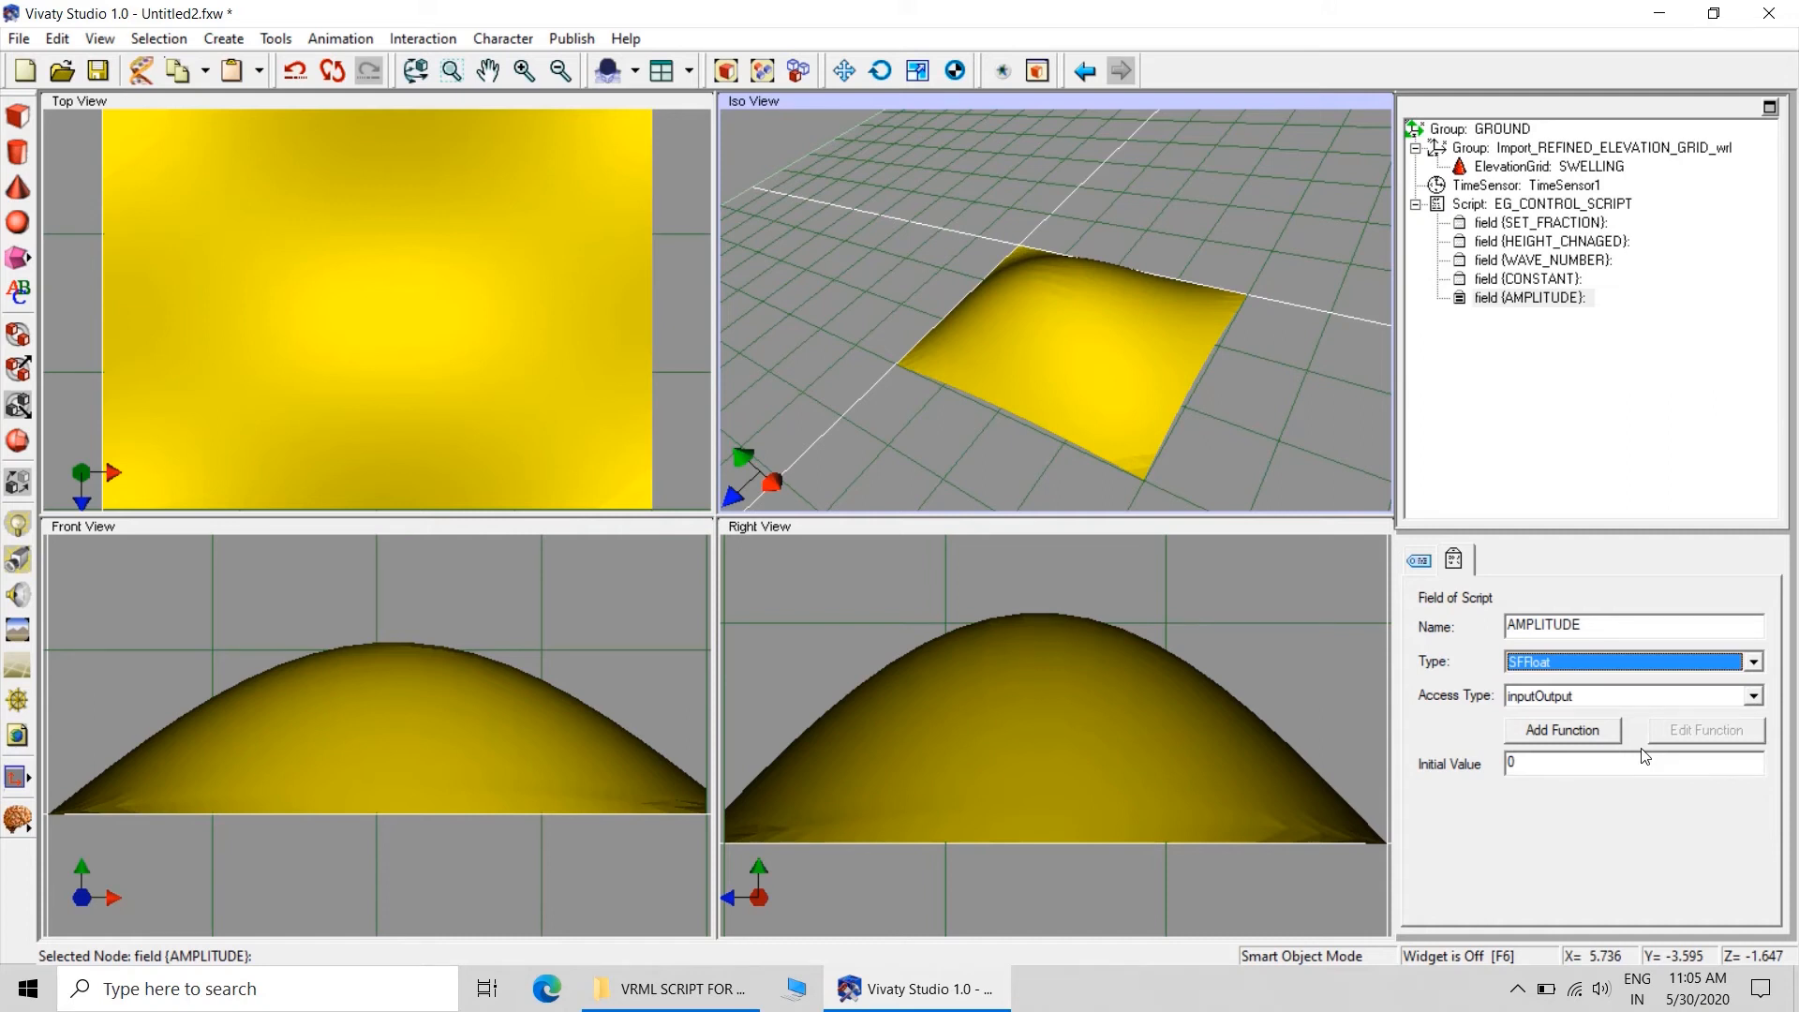
click(1631, 696)
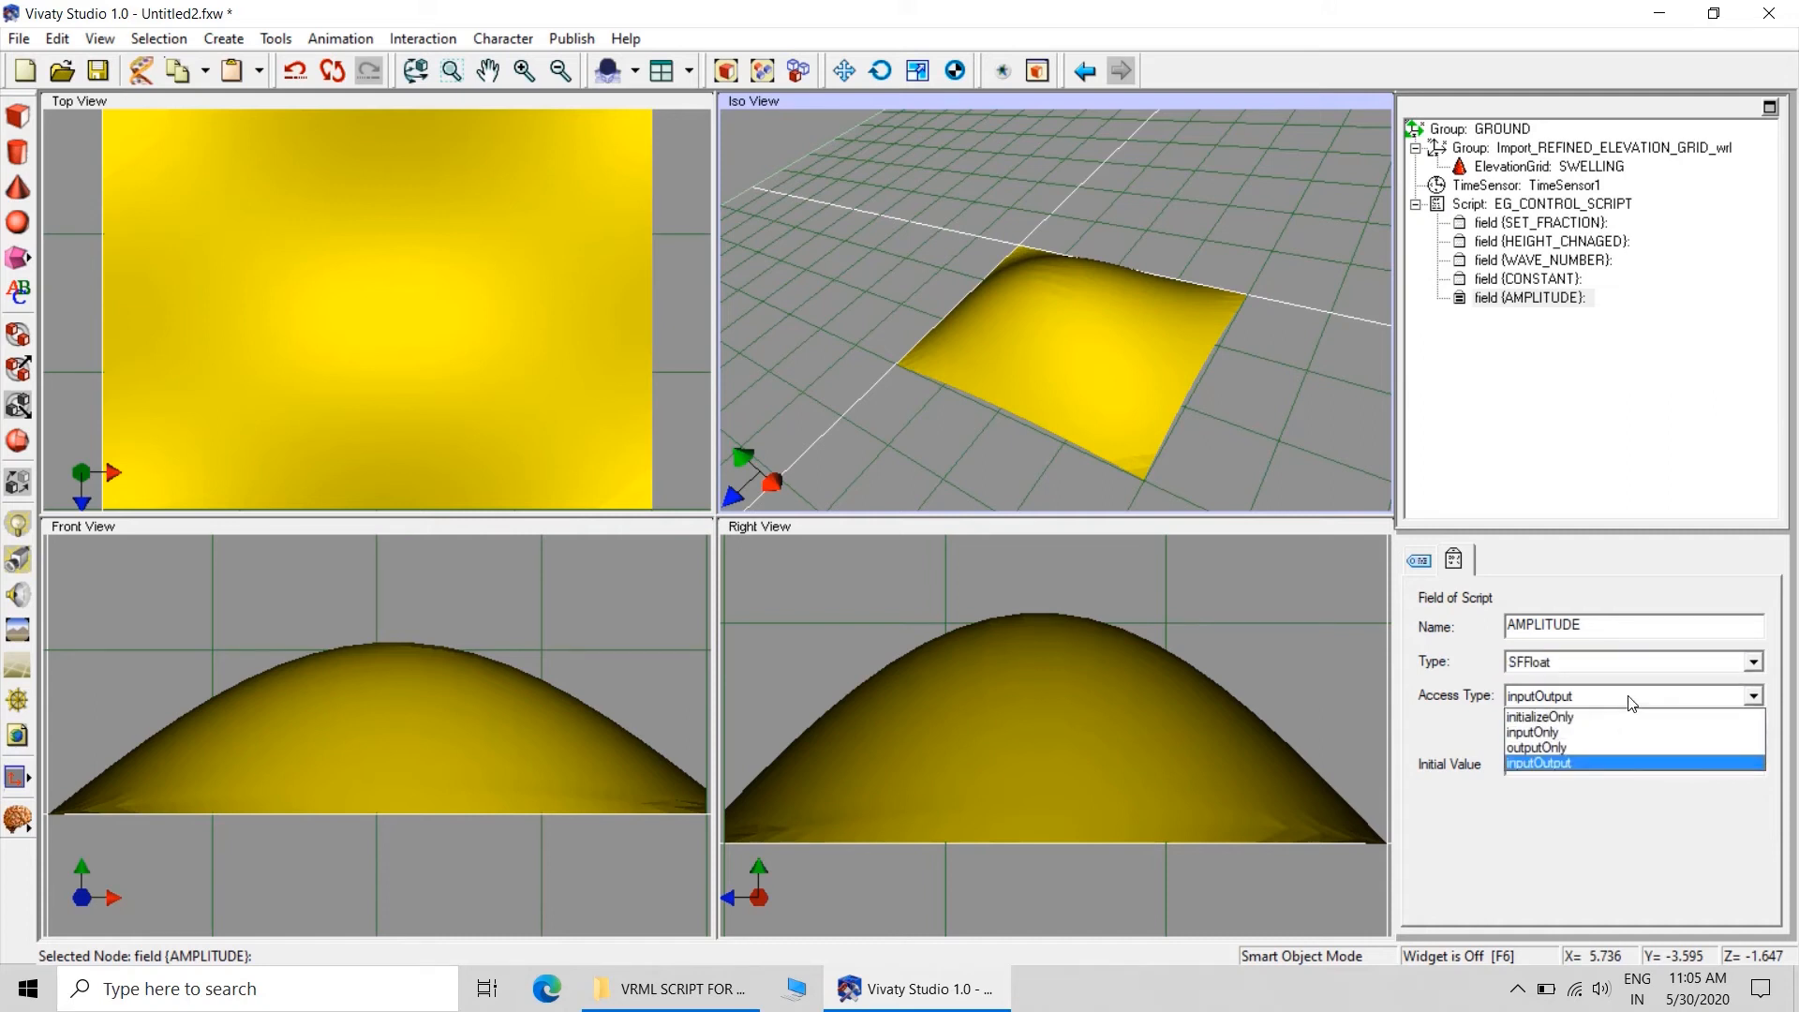
click(1596, 717)
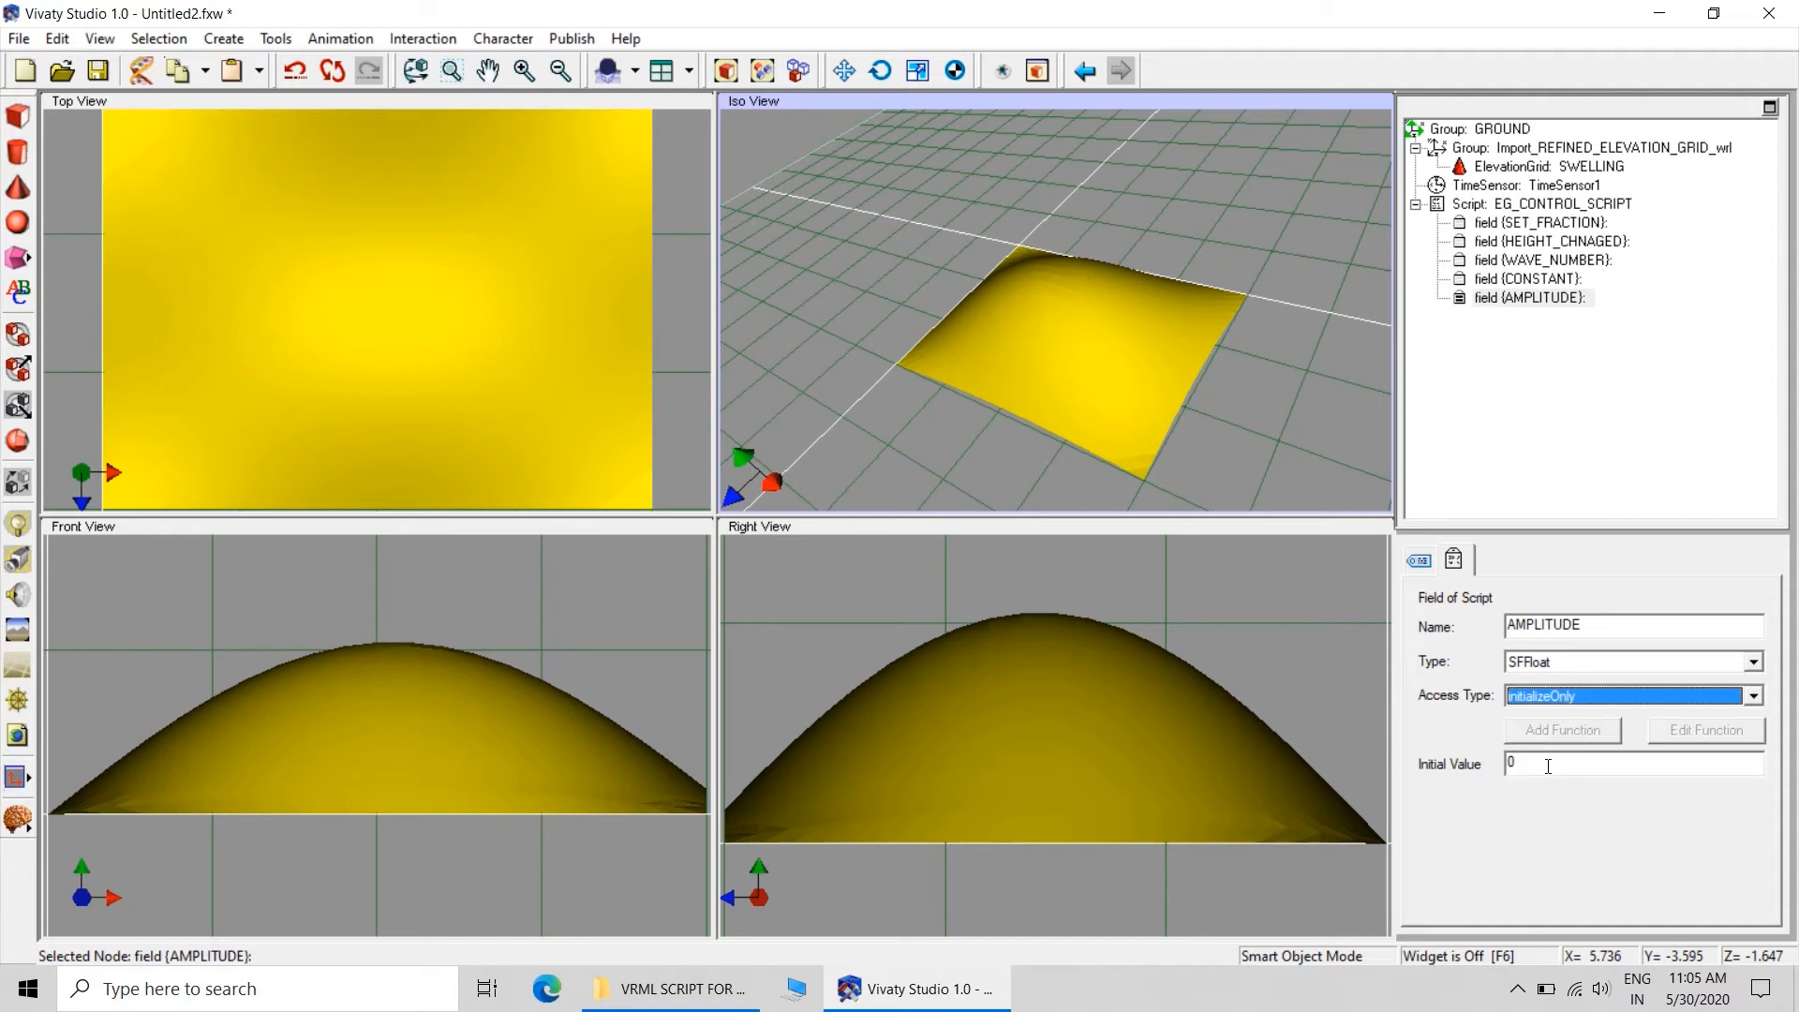
key(Tab)
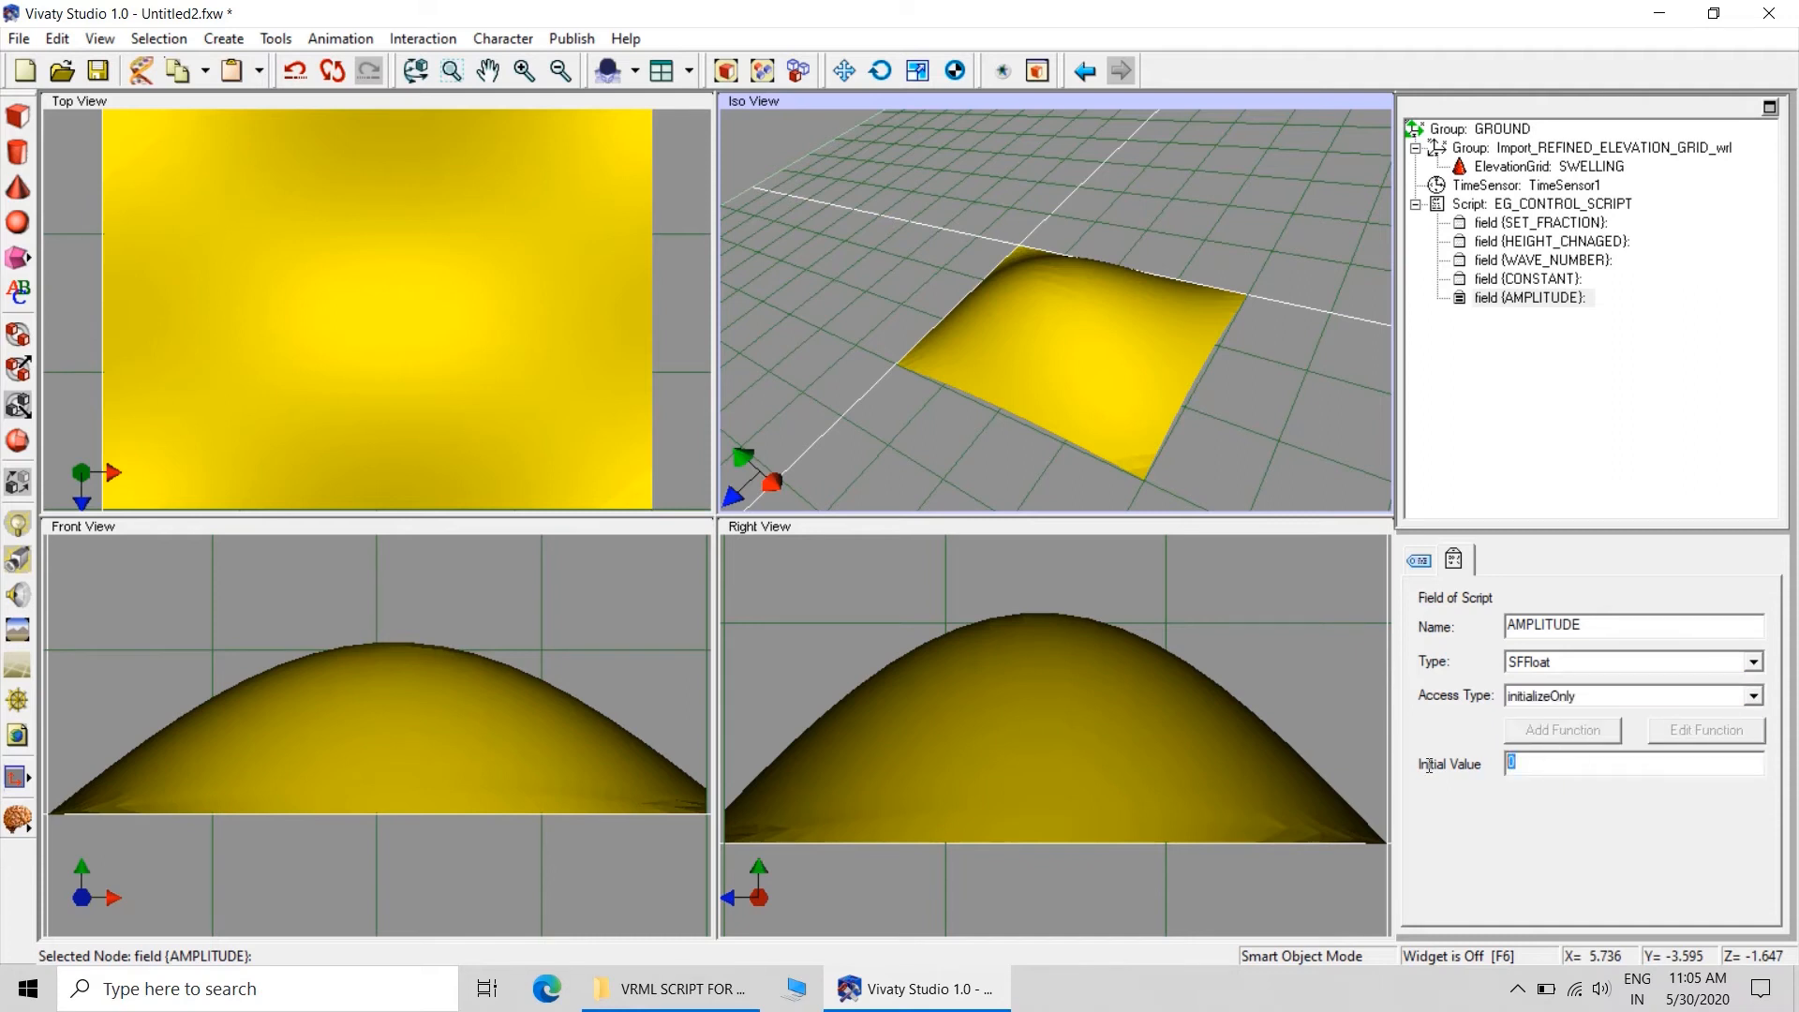
text(0)
click(1279, 384)
click(1523, 298)
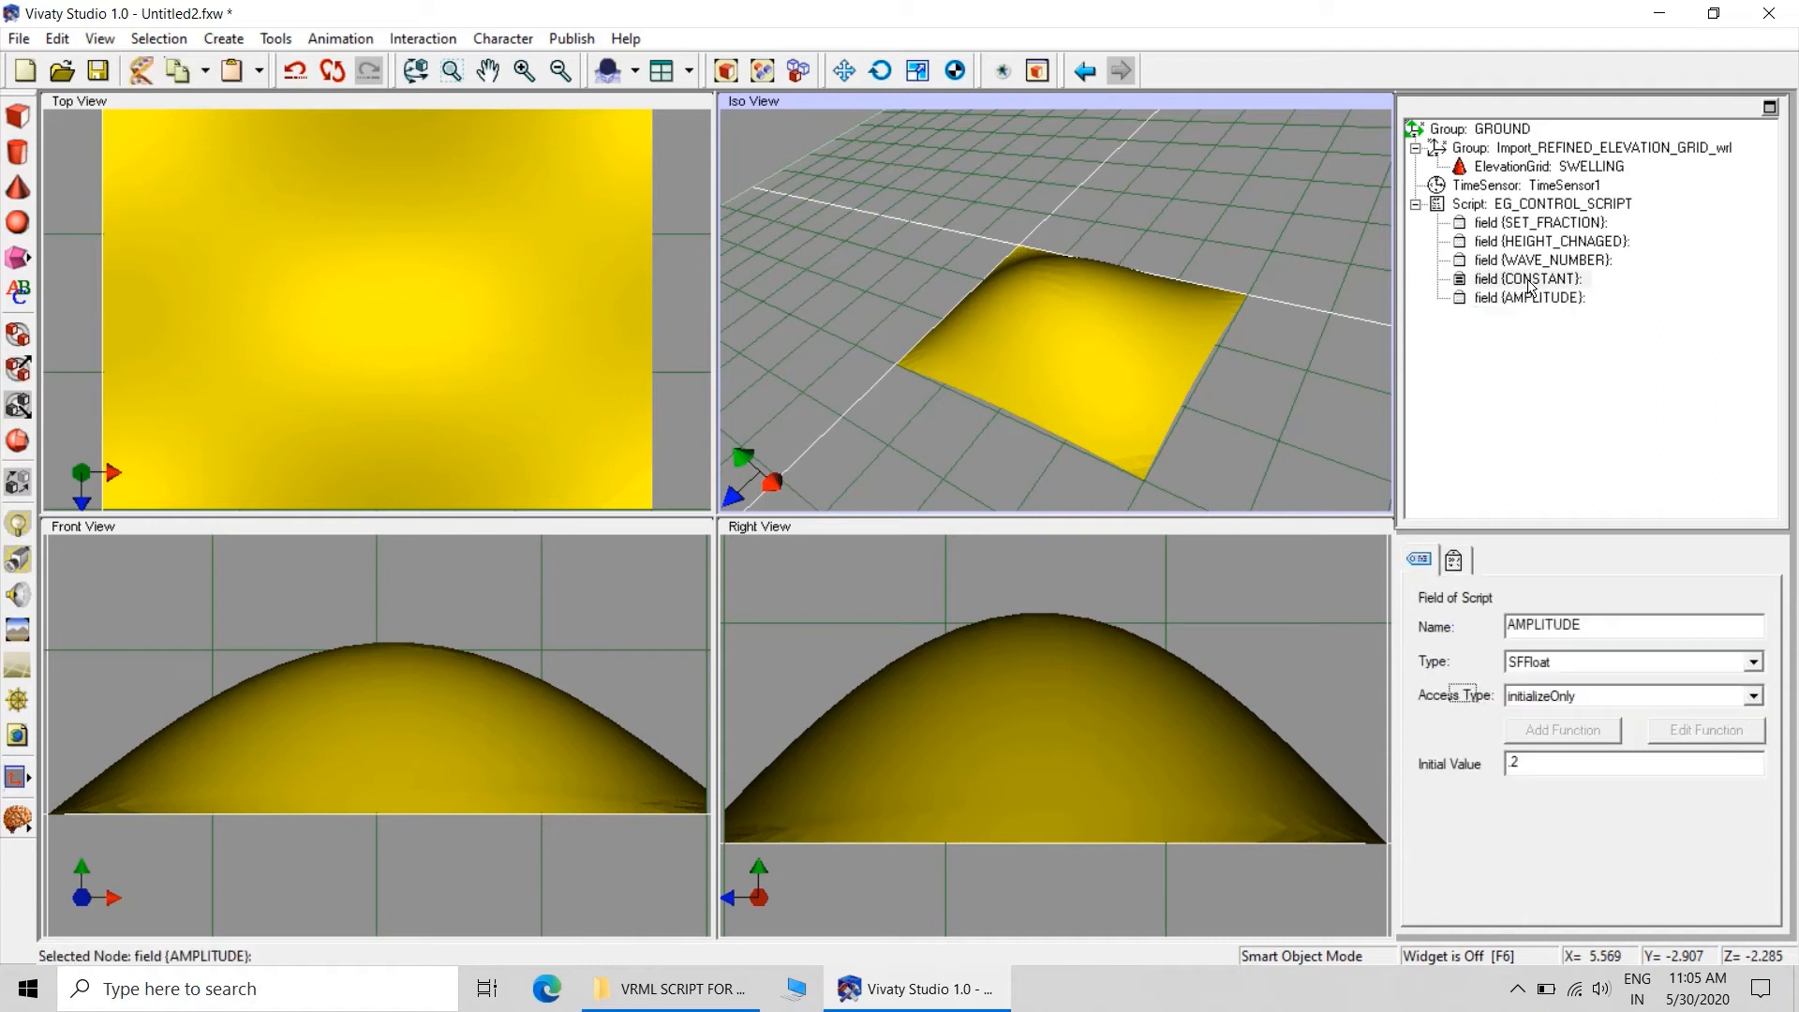
click(1530, 282)
click(1308, 289)
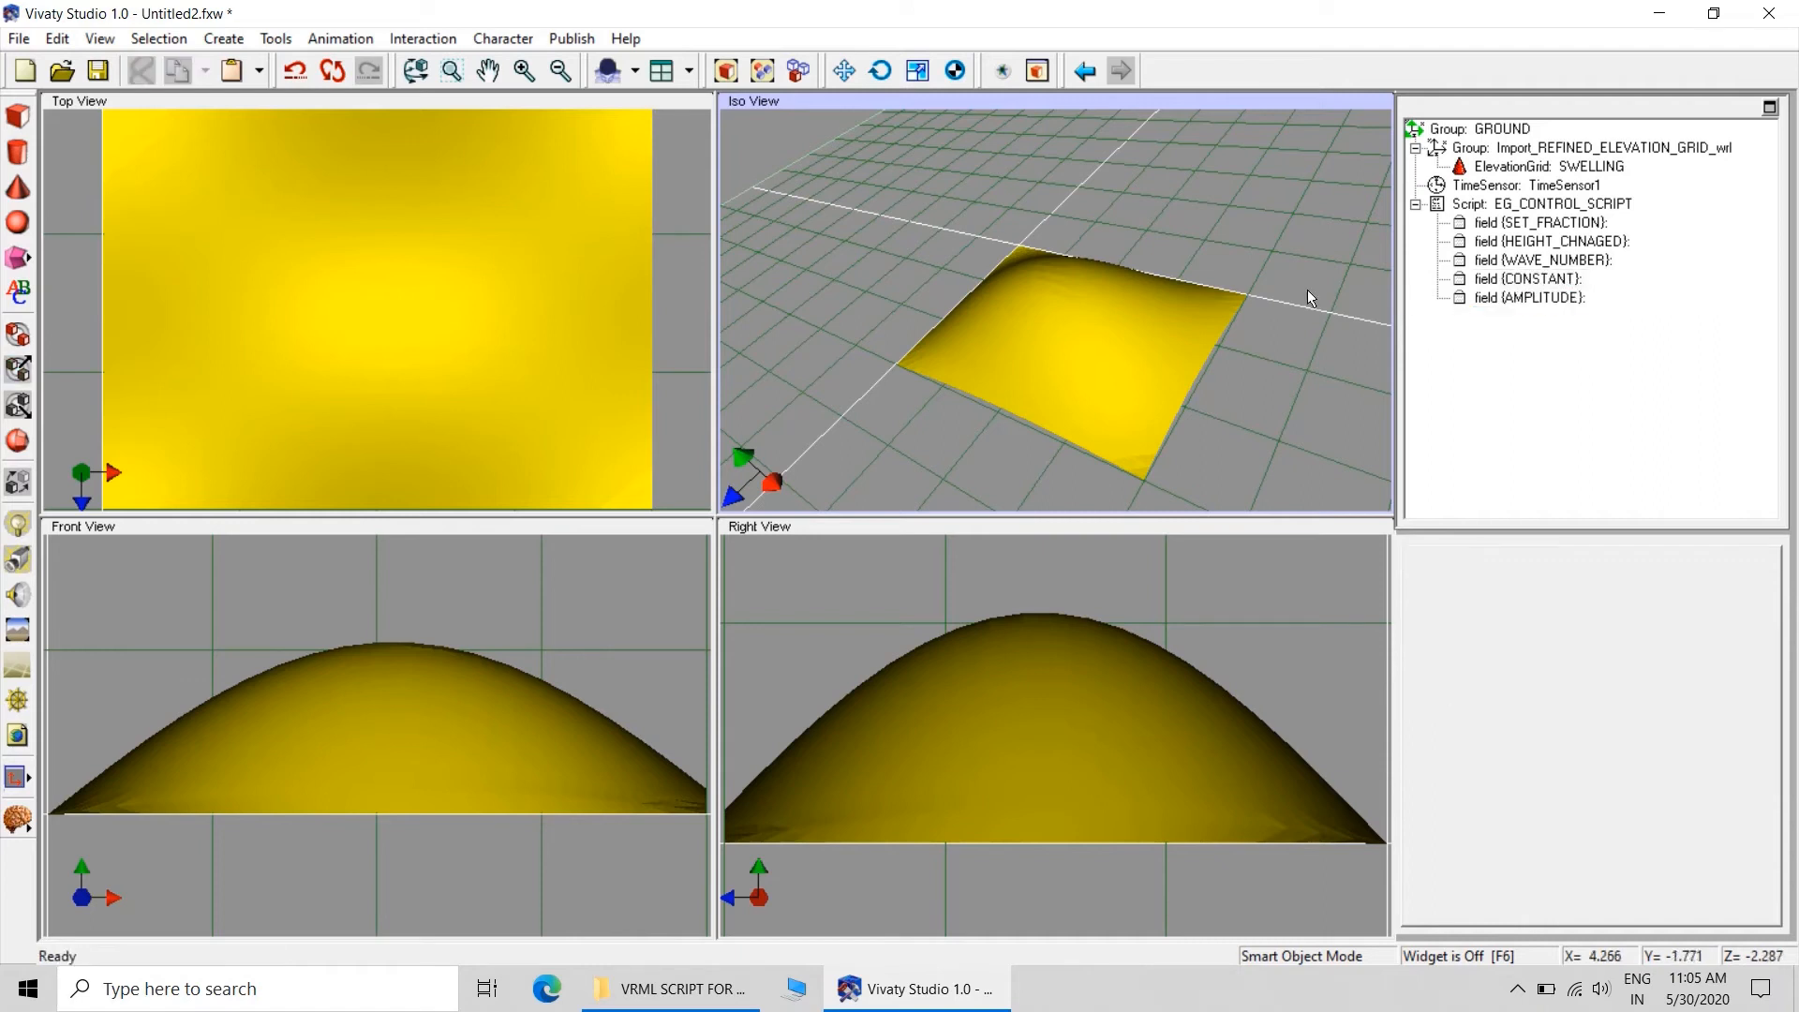
click(1314, 372)
Move the Import_REFINED_ELEVATION_GRID_wrl group into the EG_CONTROL_SCRIPT node, after the AMPLITUDE field
drag(1494, 152, 1441, 326)
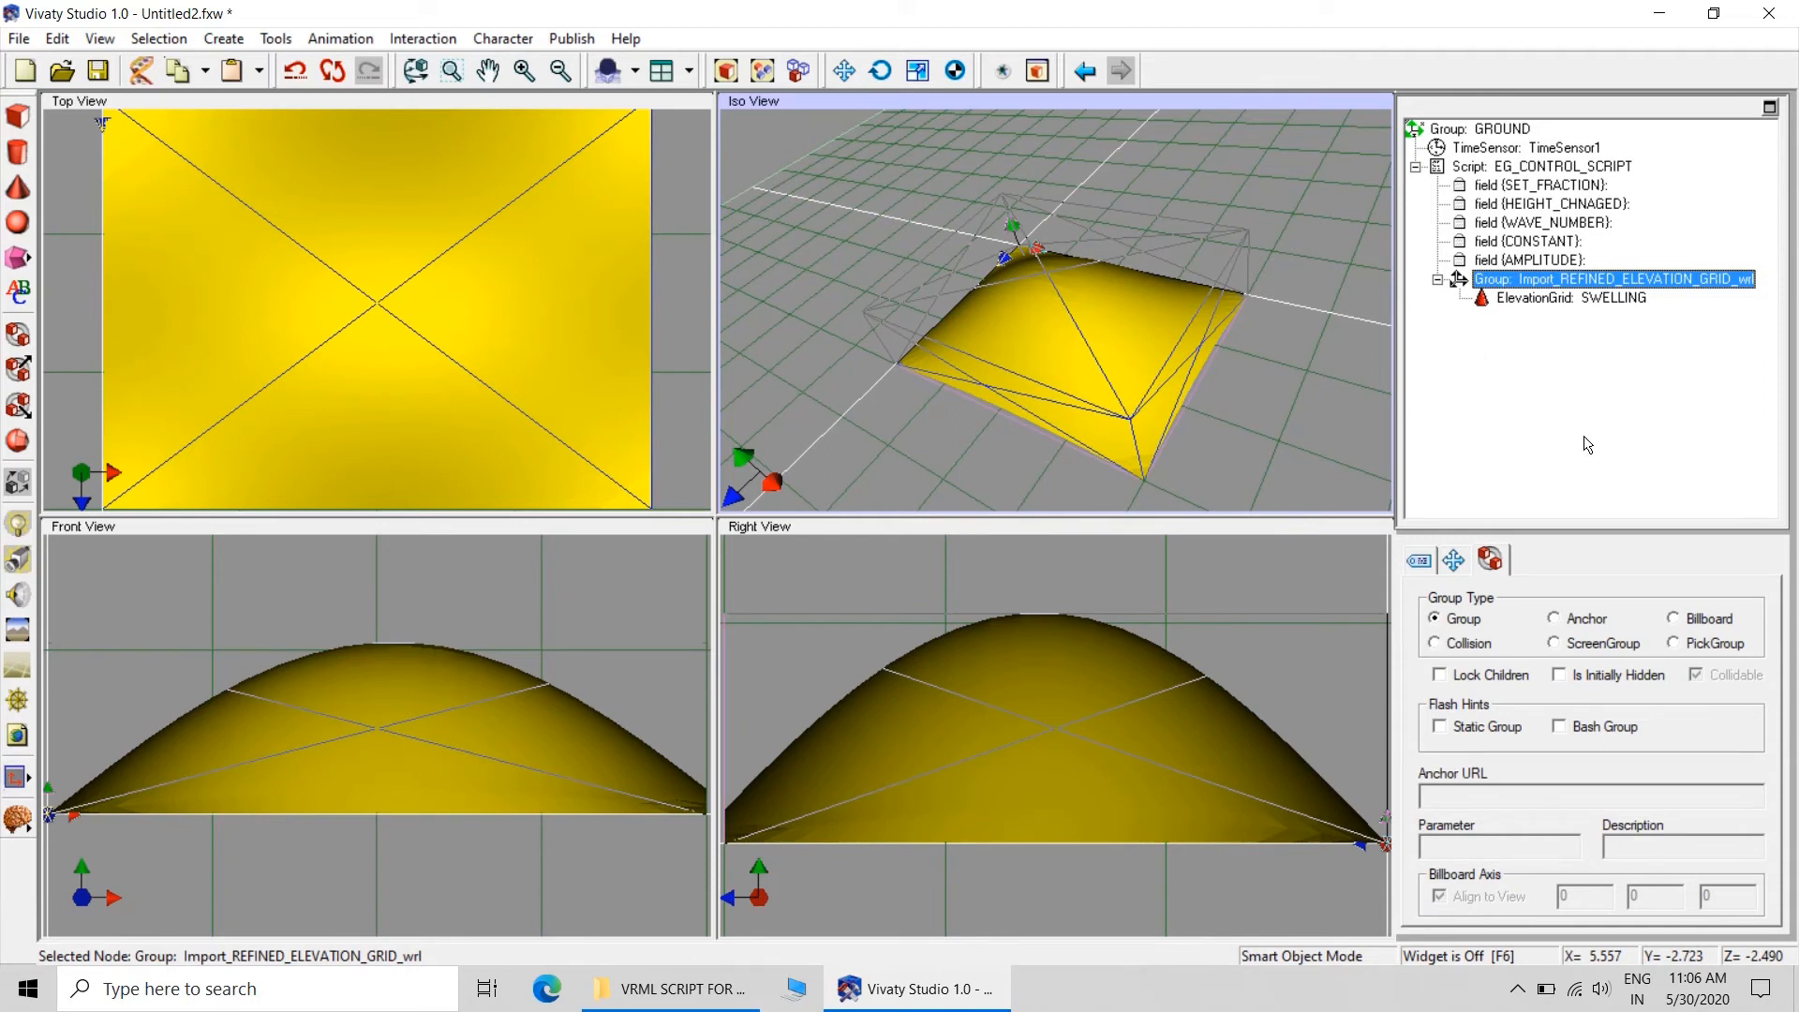
click(1361, 406)
click(1361, 431)
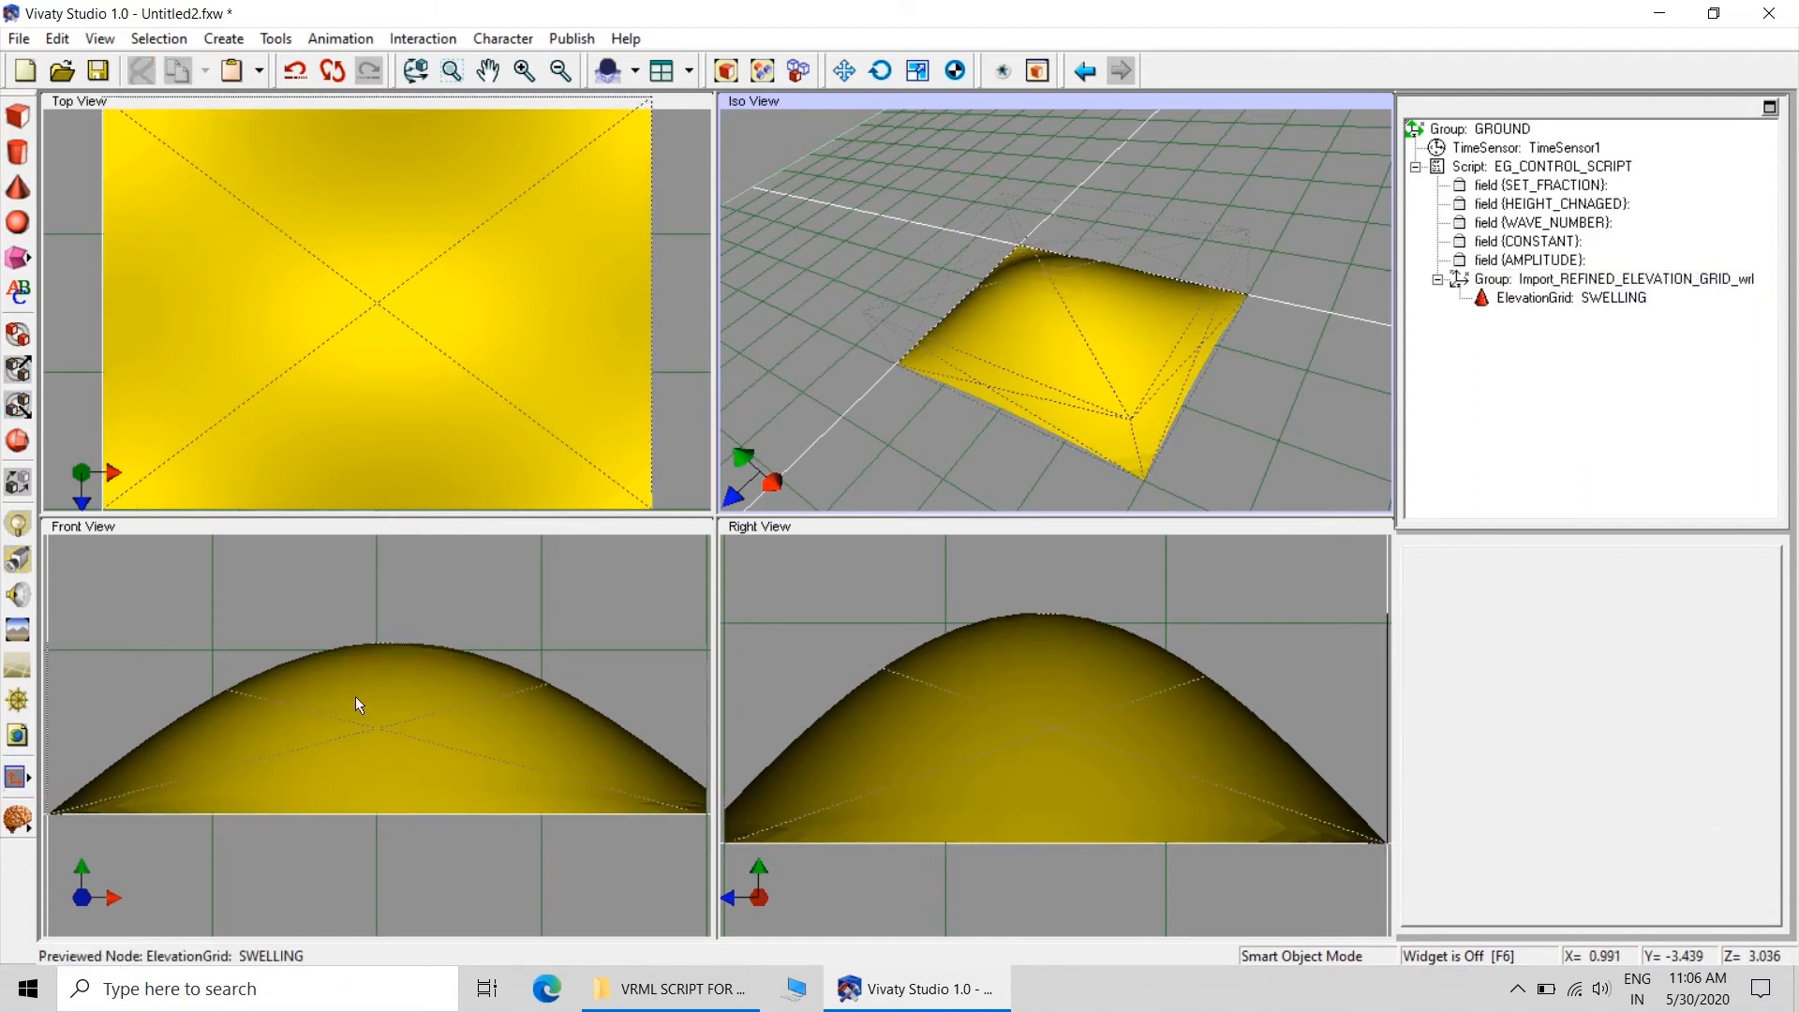
Add two ROUTE nodes to the scene
click(23, 825)
click(62, 758)
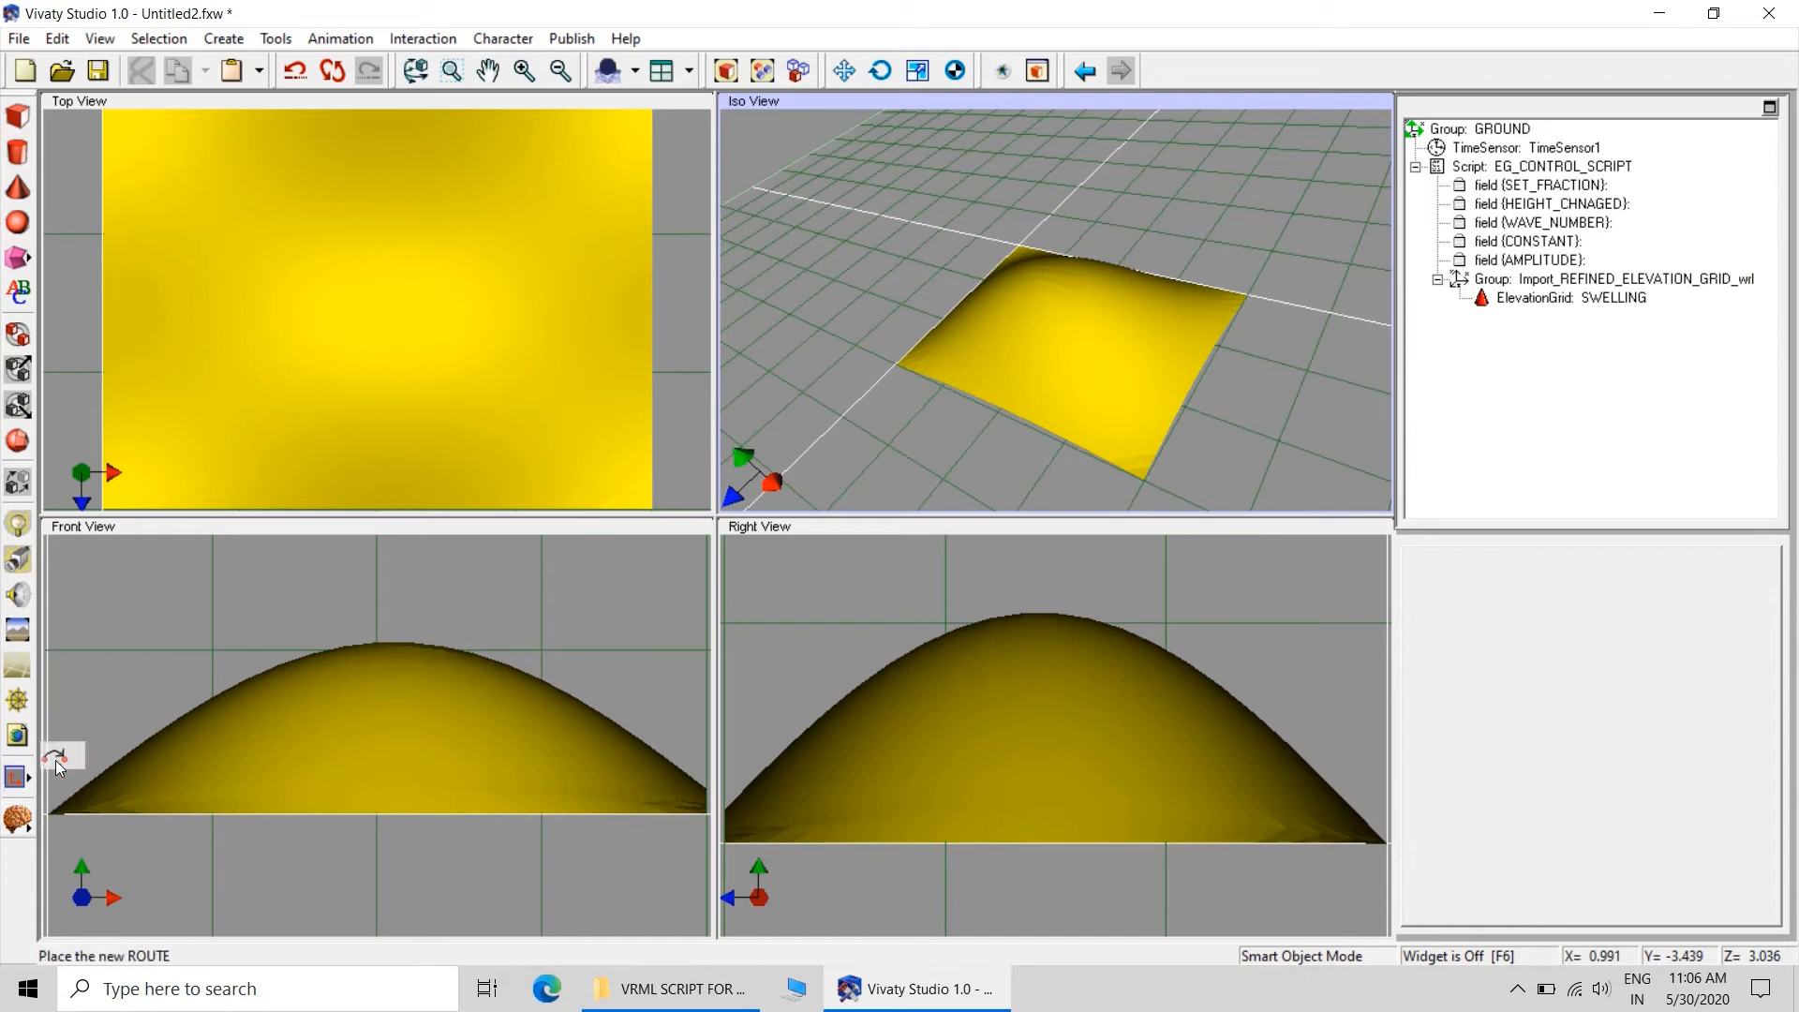
click(1333, 394)
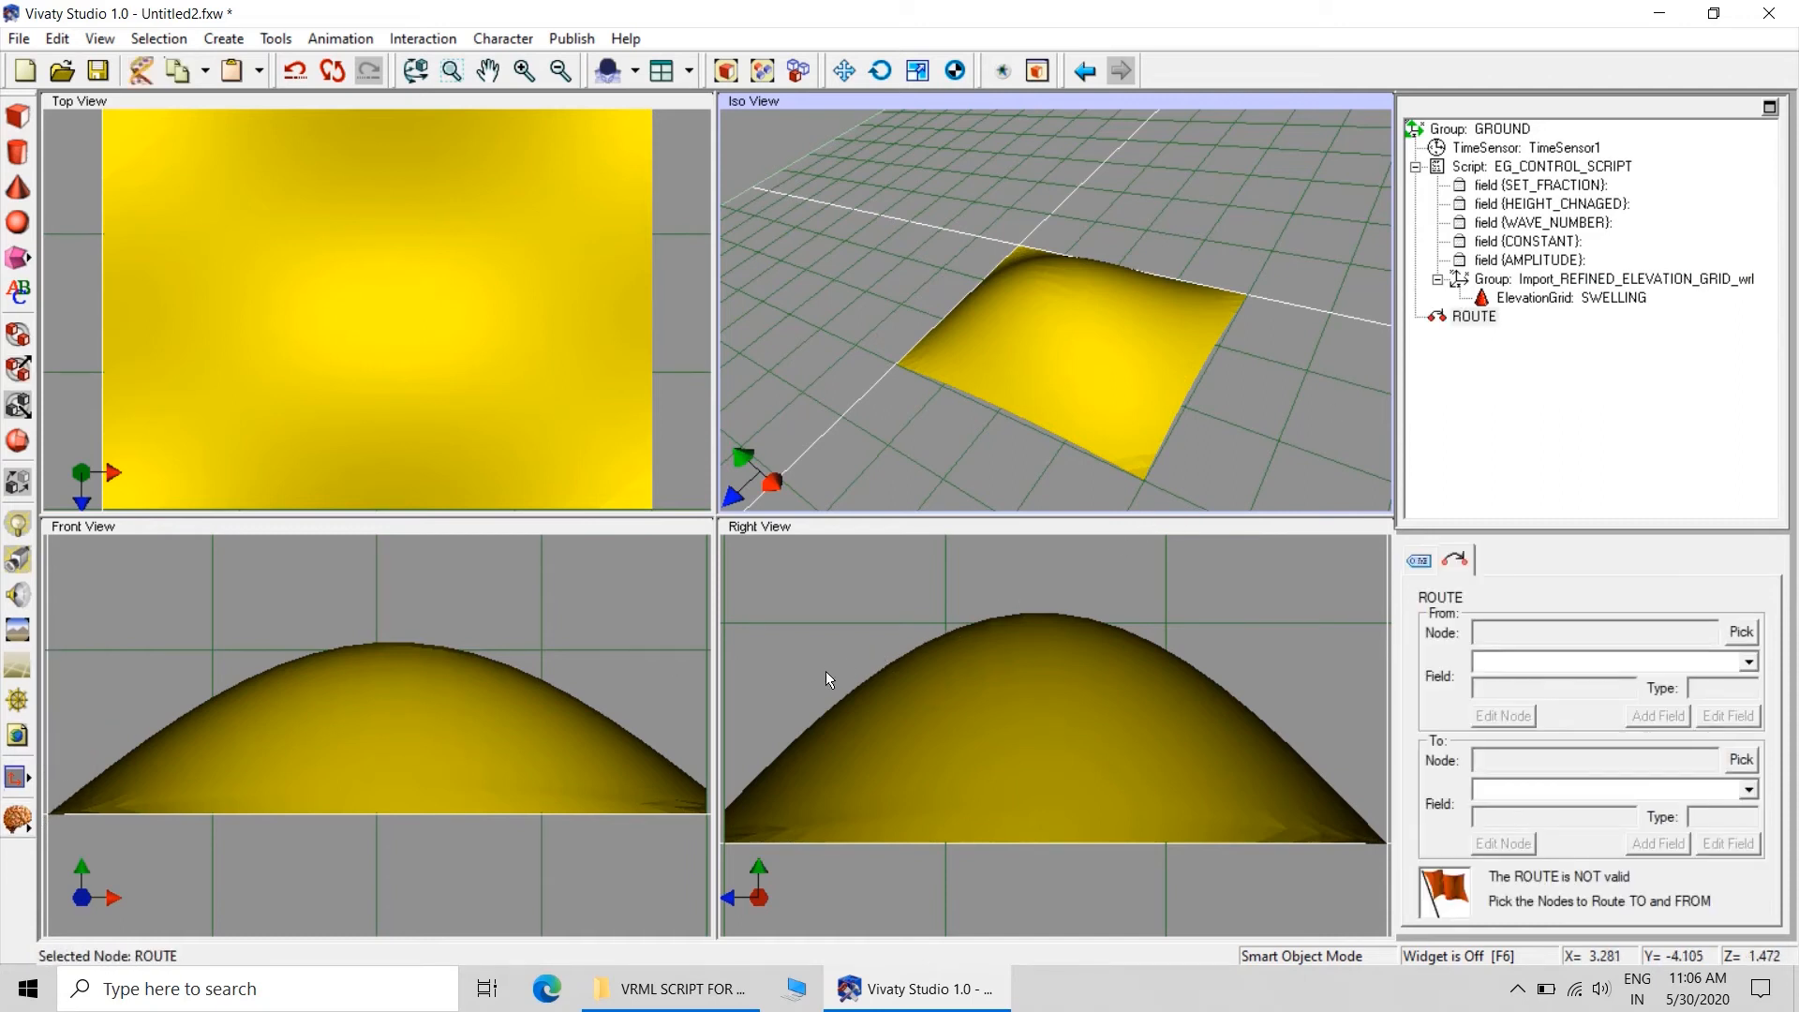
click(31, 828)
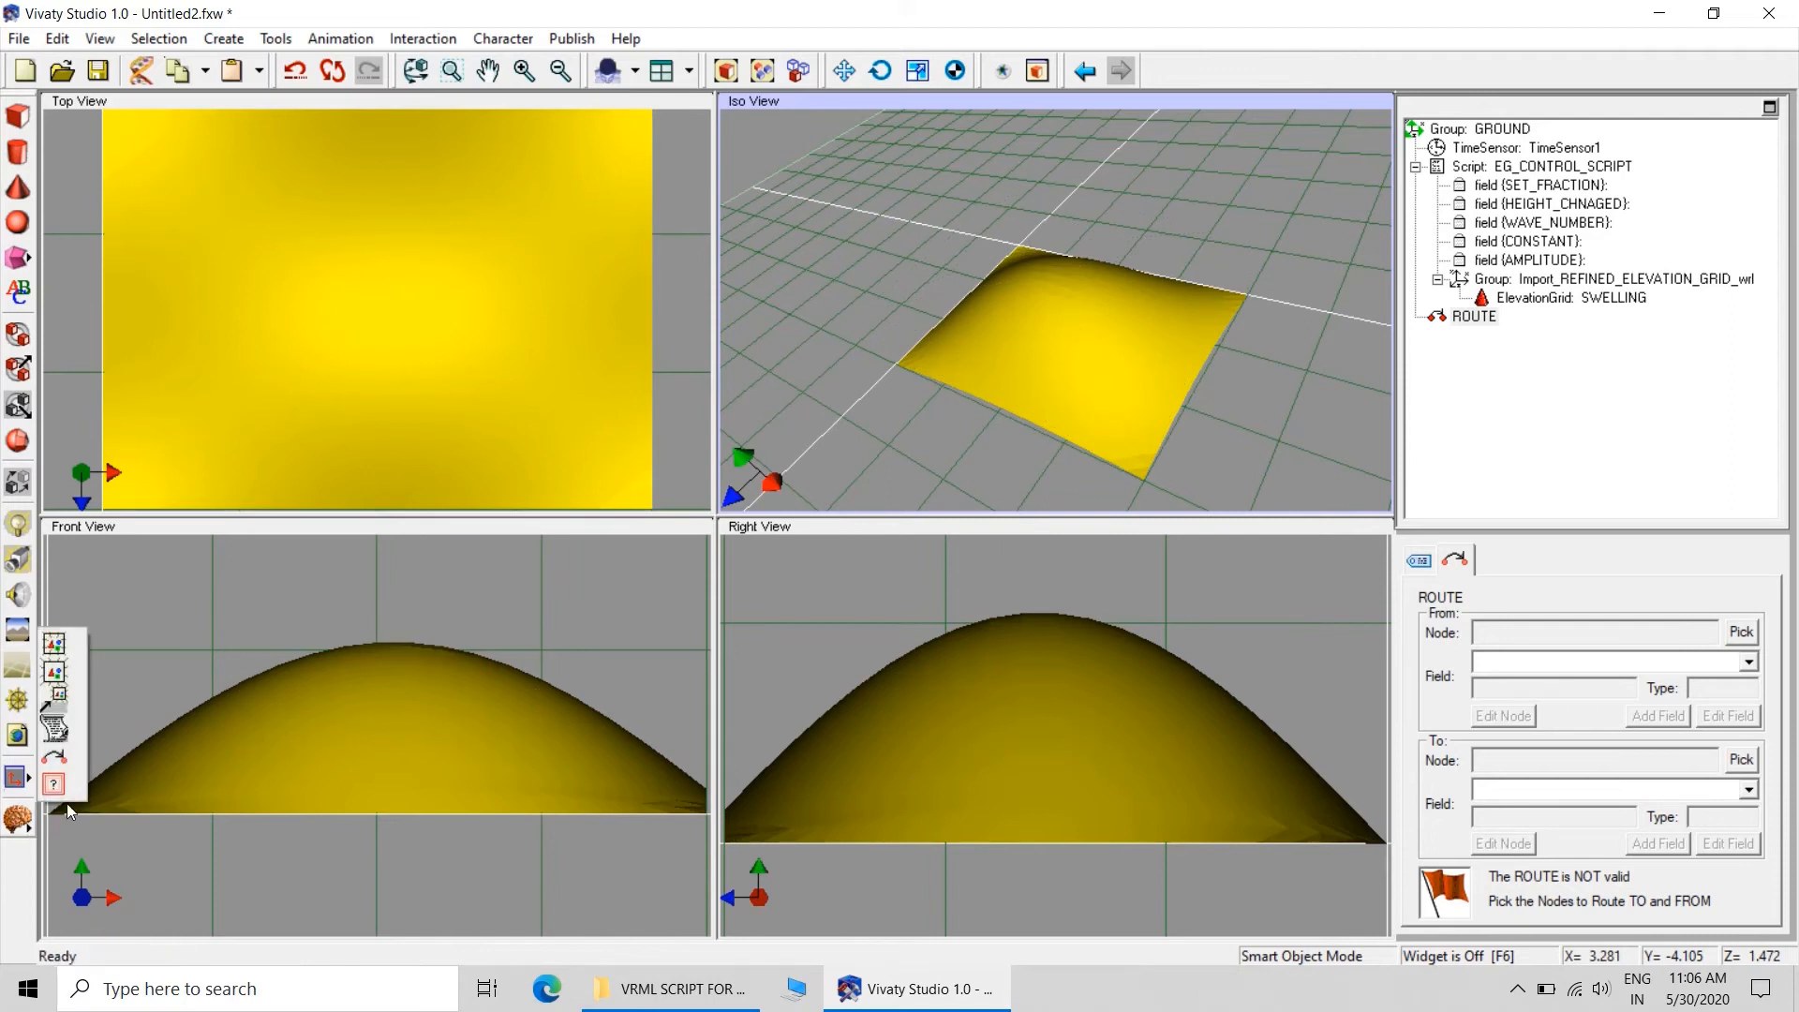
click(58, 761)
click(1334, 390)
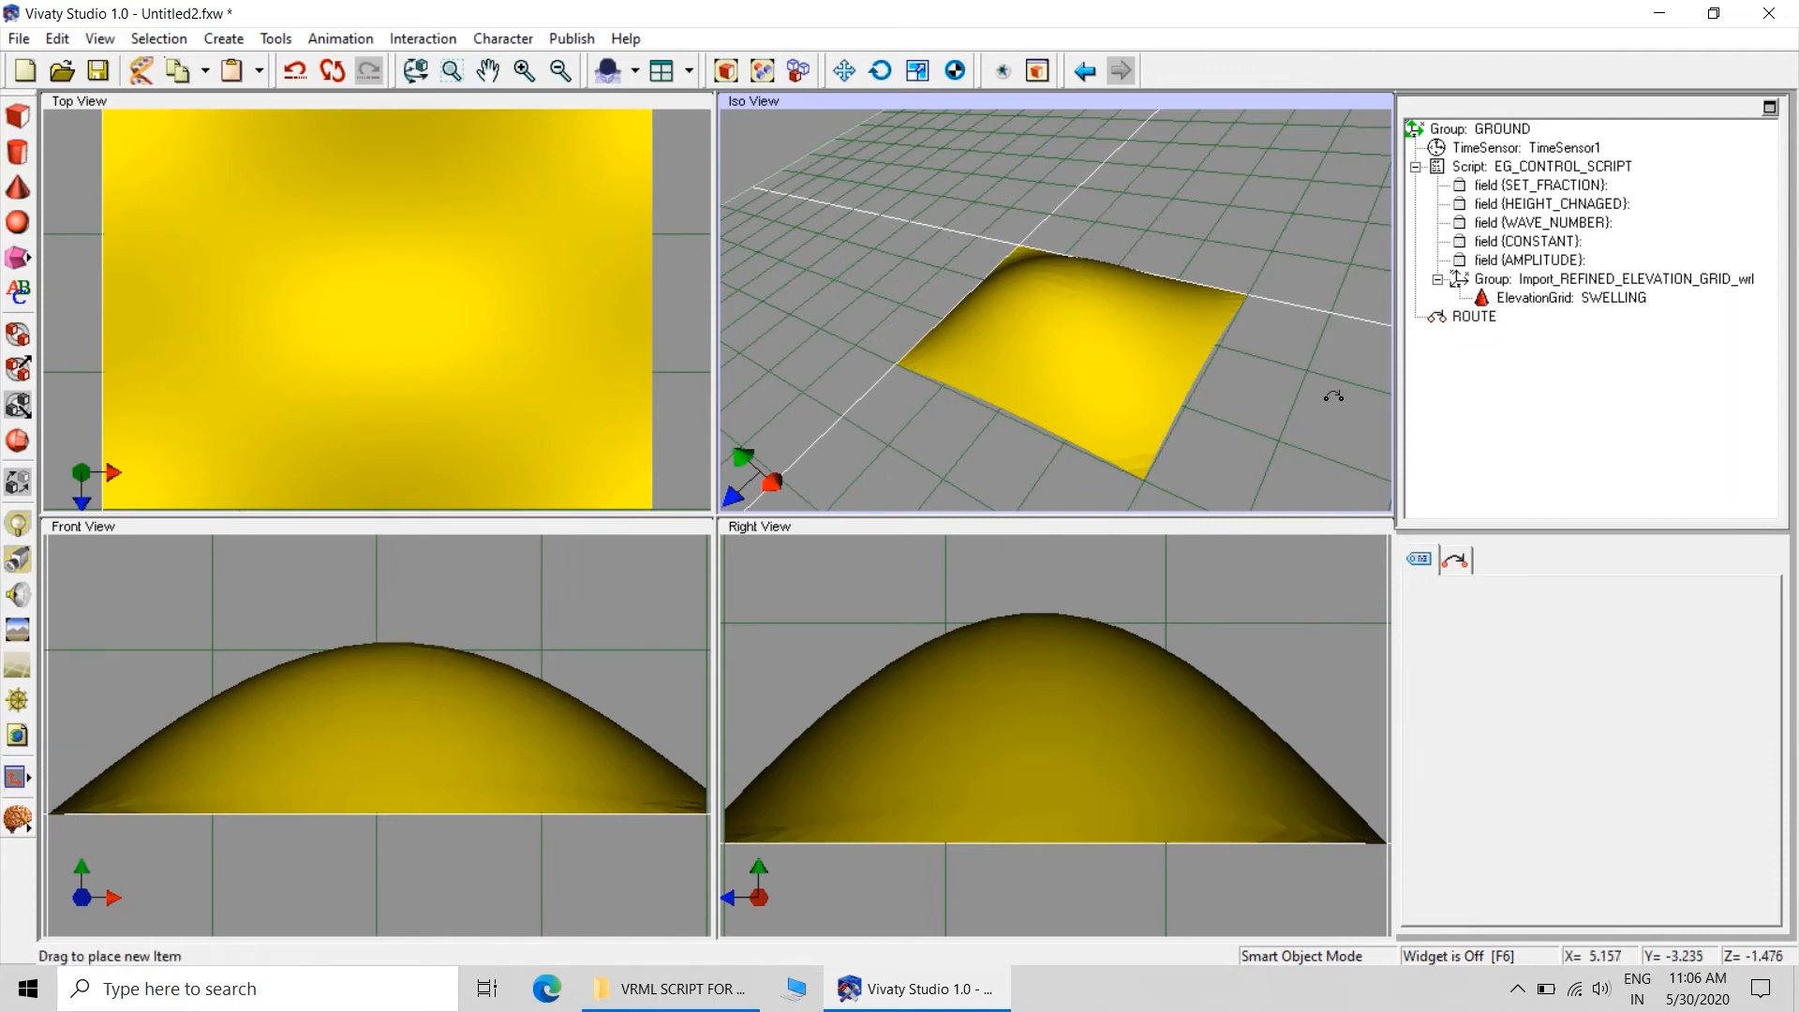
Set up the first ROUTE from TimeSensor1's fraction_changed field to the SET_FRACTION field of EG_CONTROL_SCRIPT
click(1474, 319)
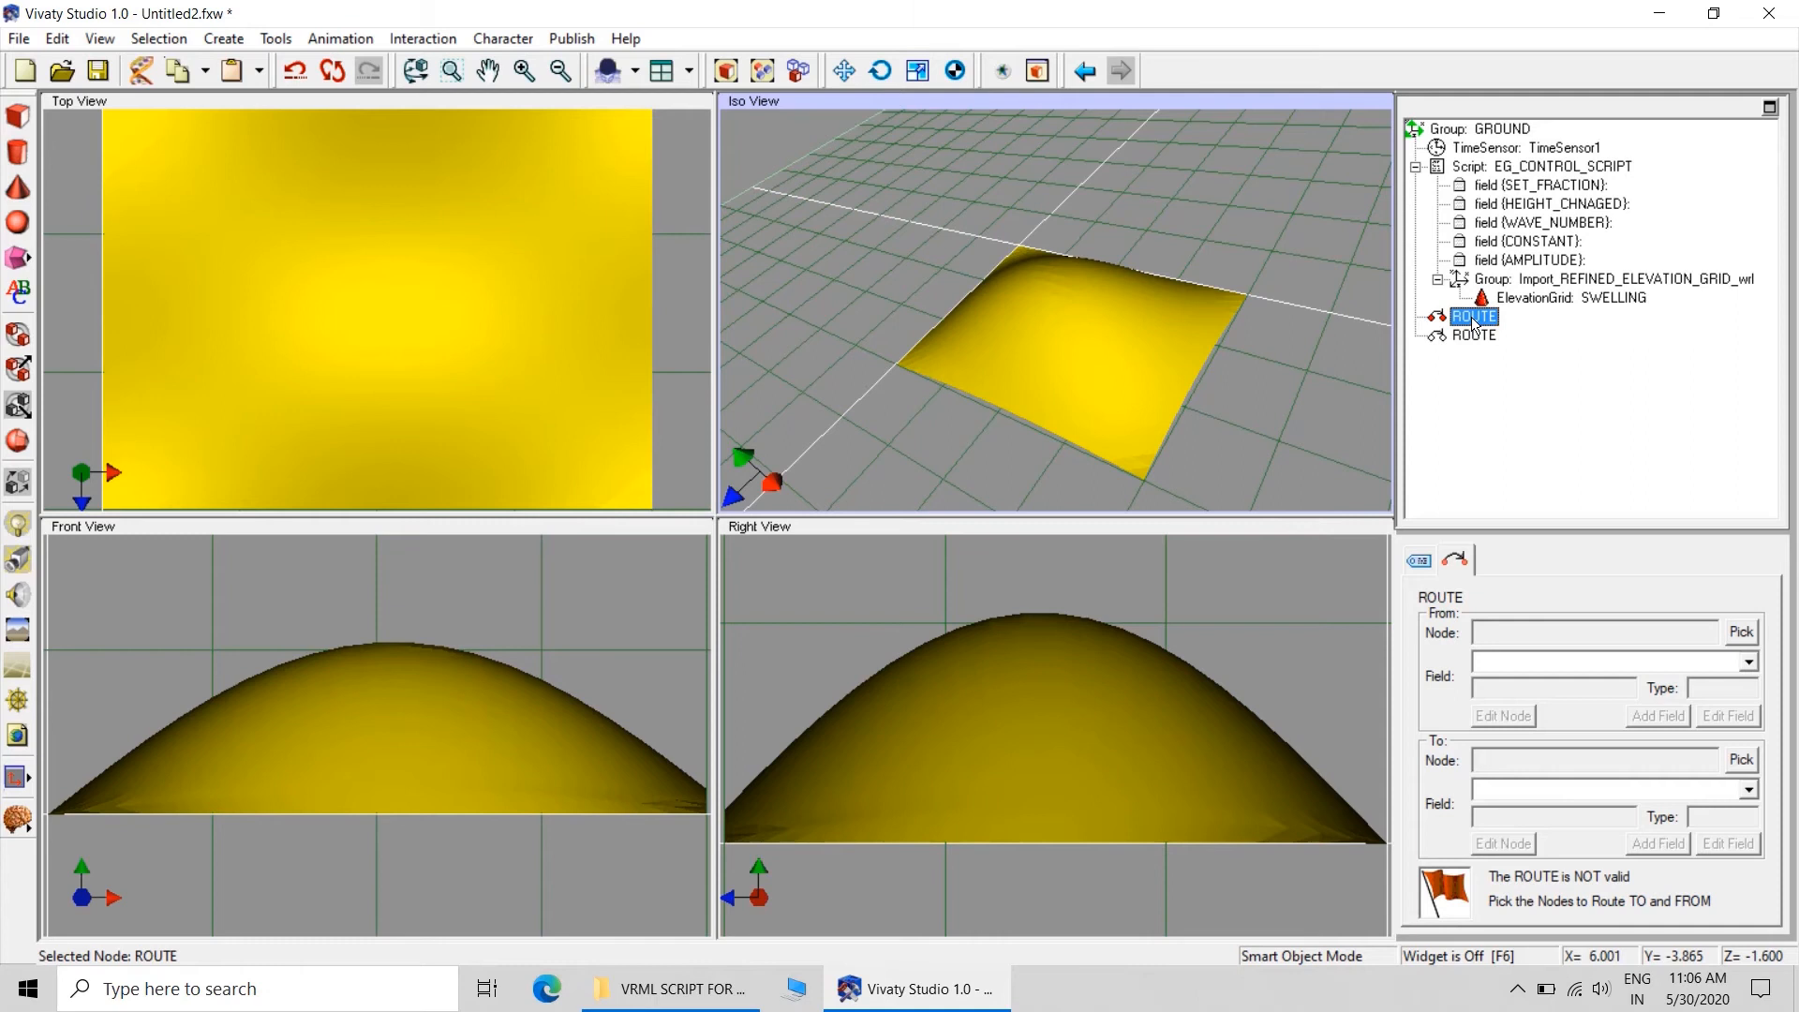
click(1745, 637)
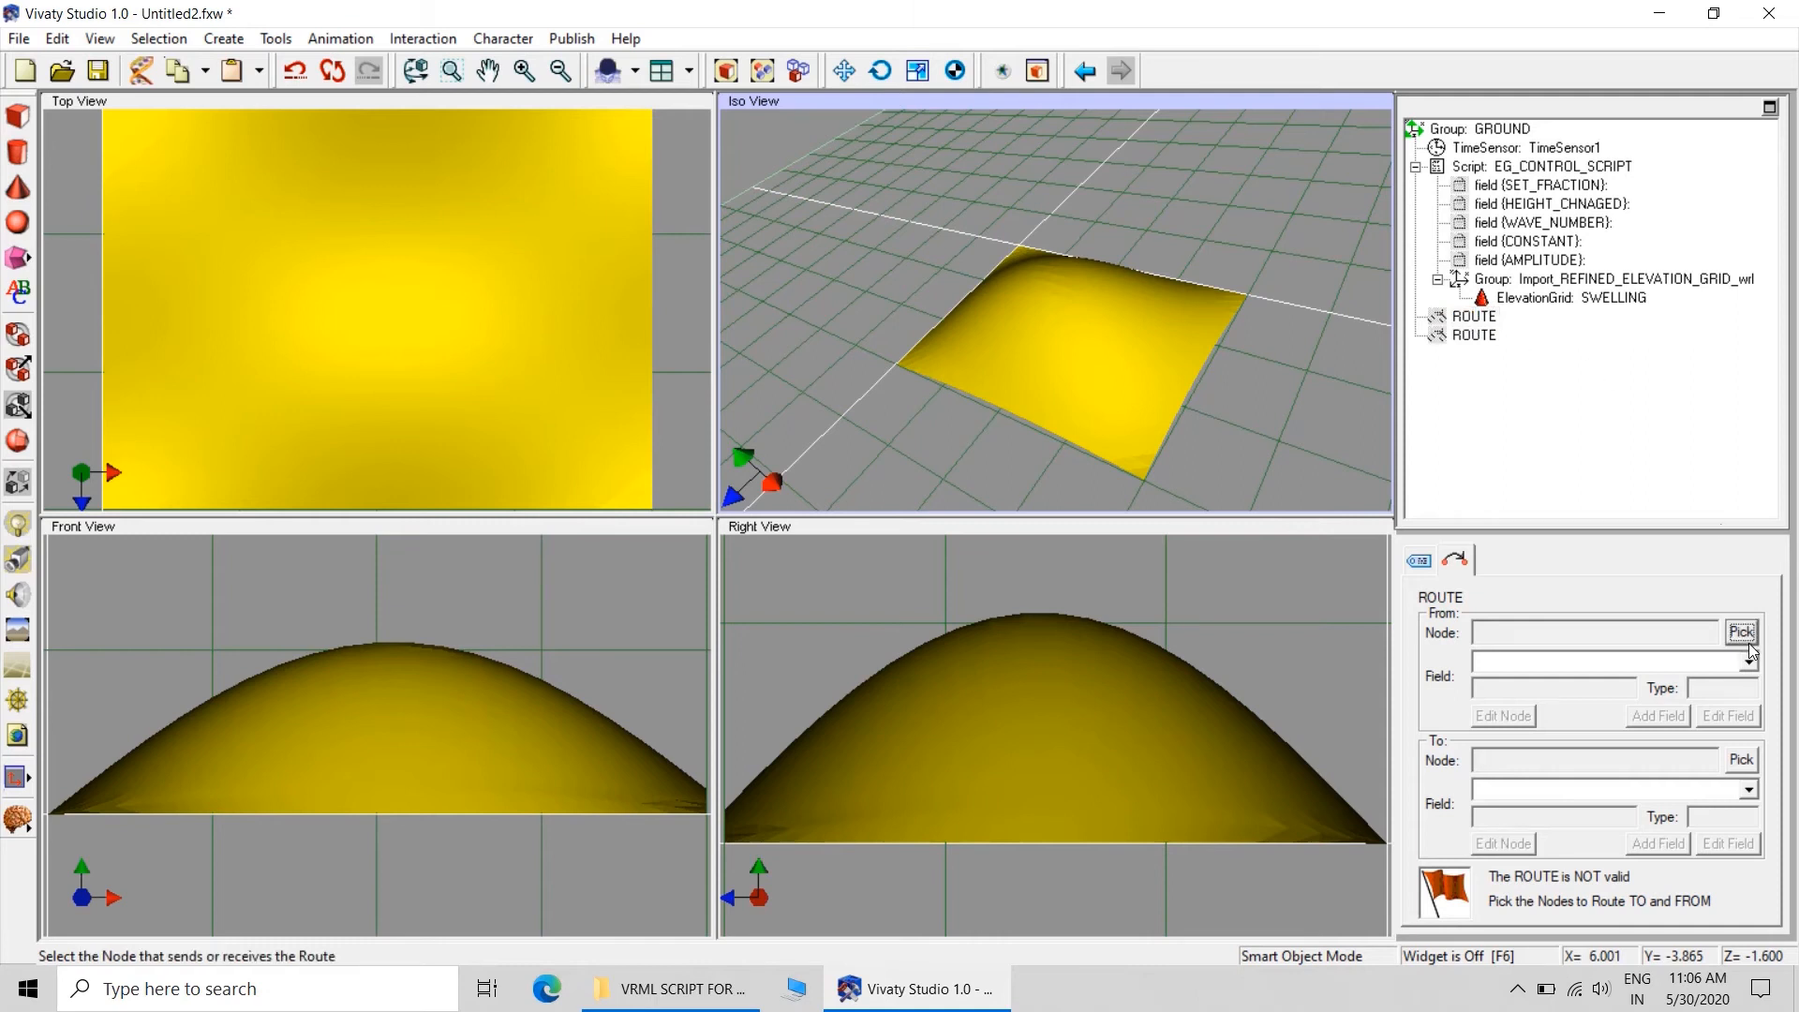
click(1523, 152)
click(1743, 761)
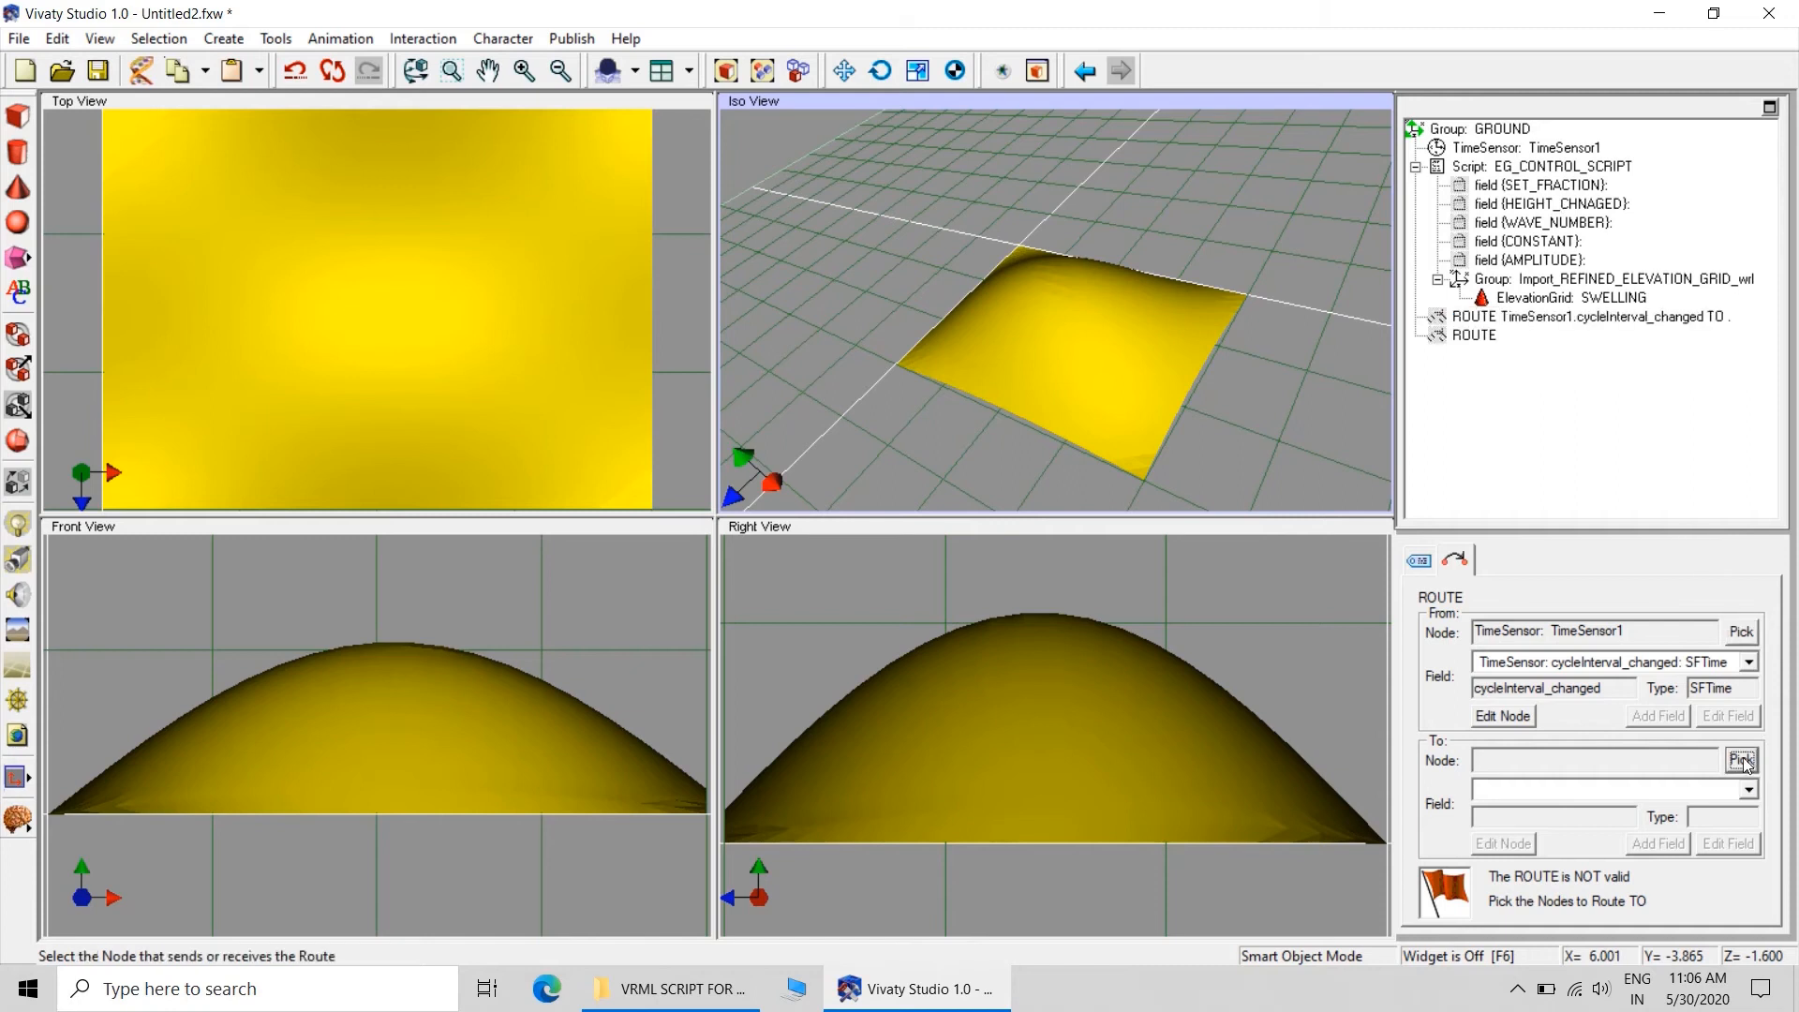
click(1523, 184)
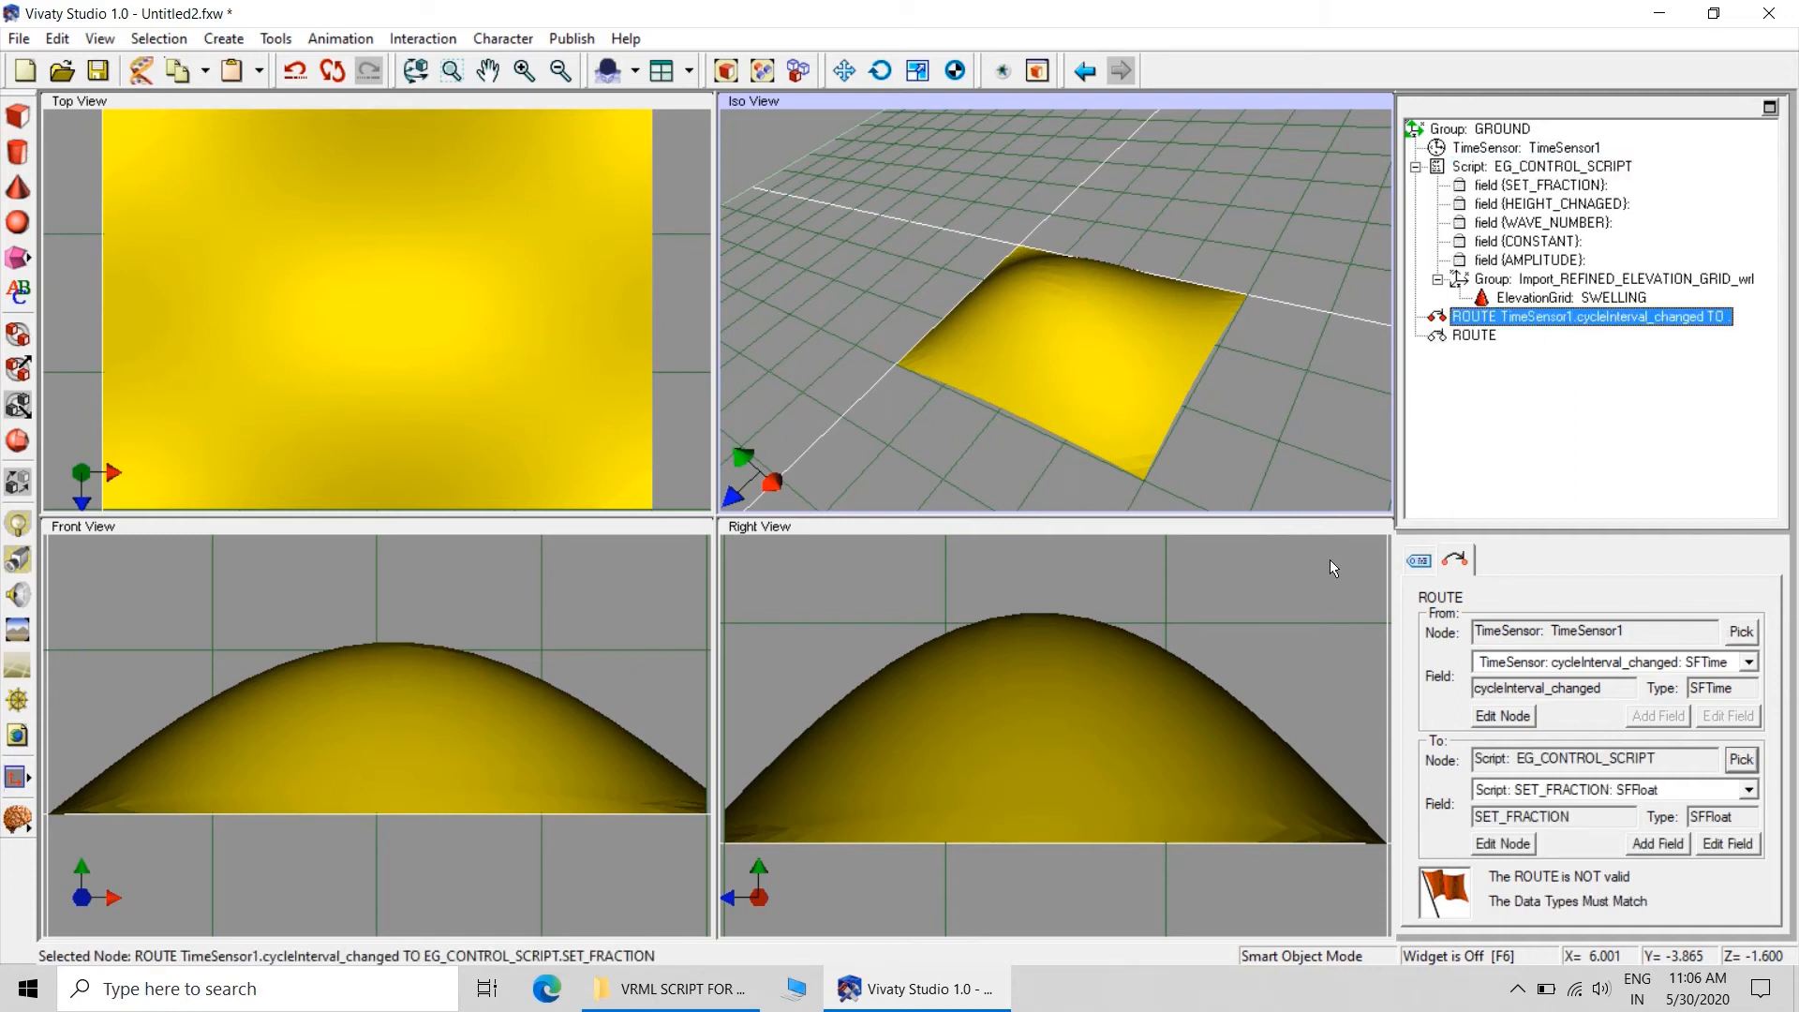
click(1749, 663)
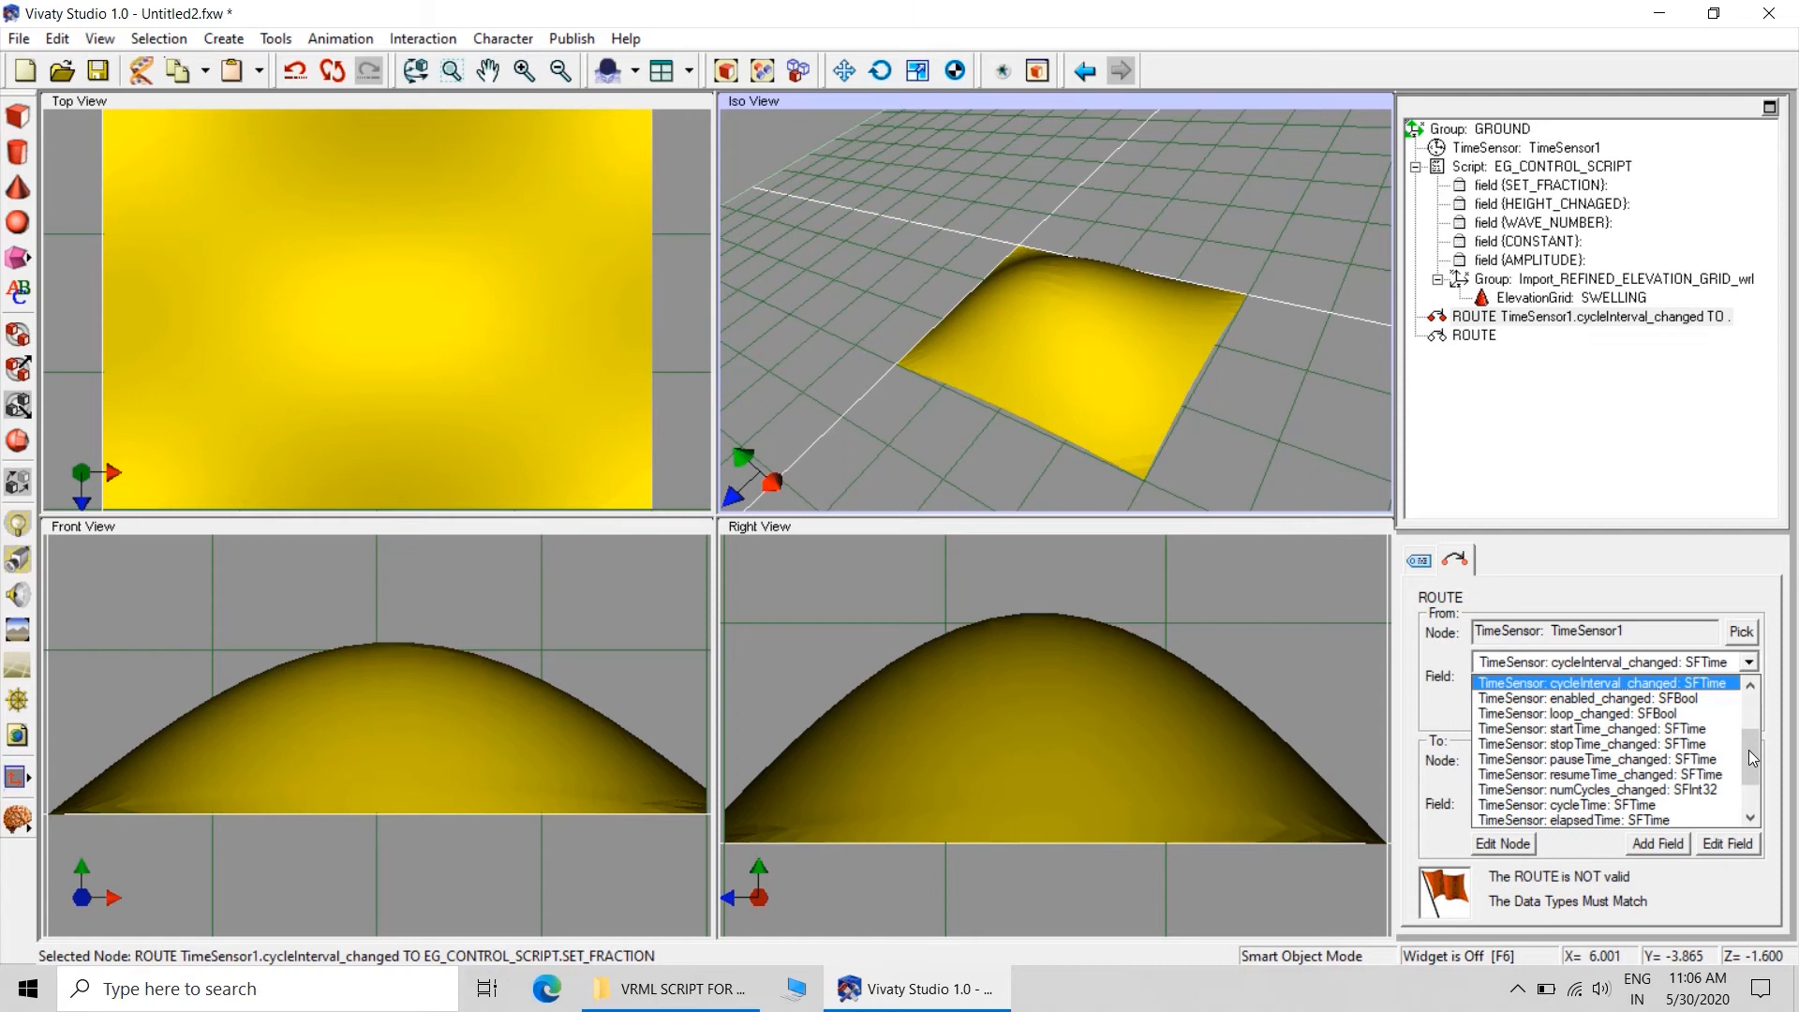
drag(1752, 759, 1751, 790)
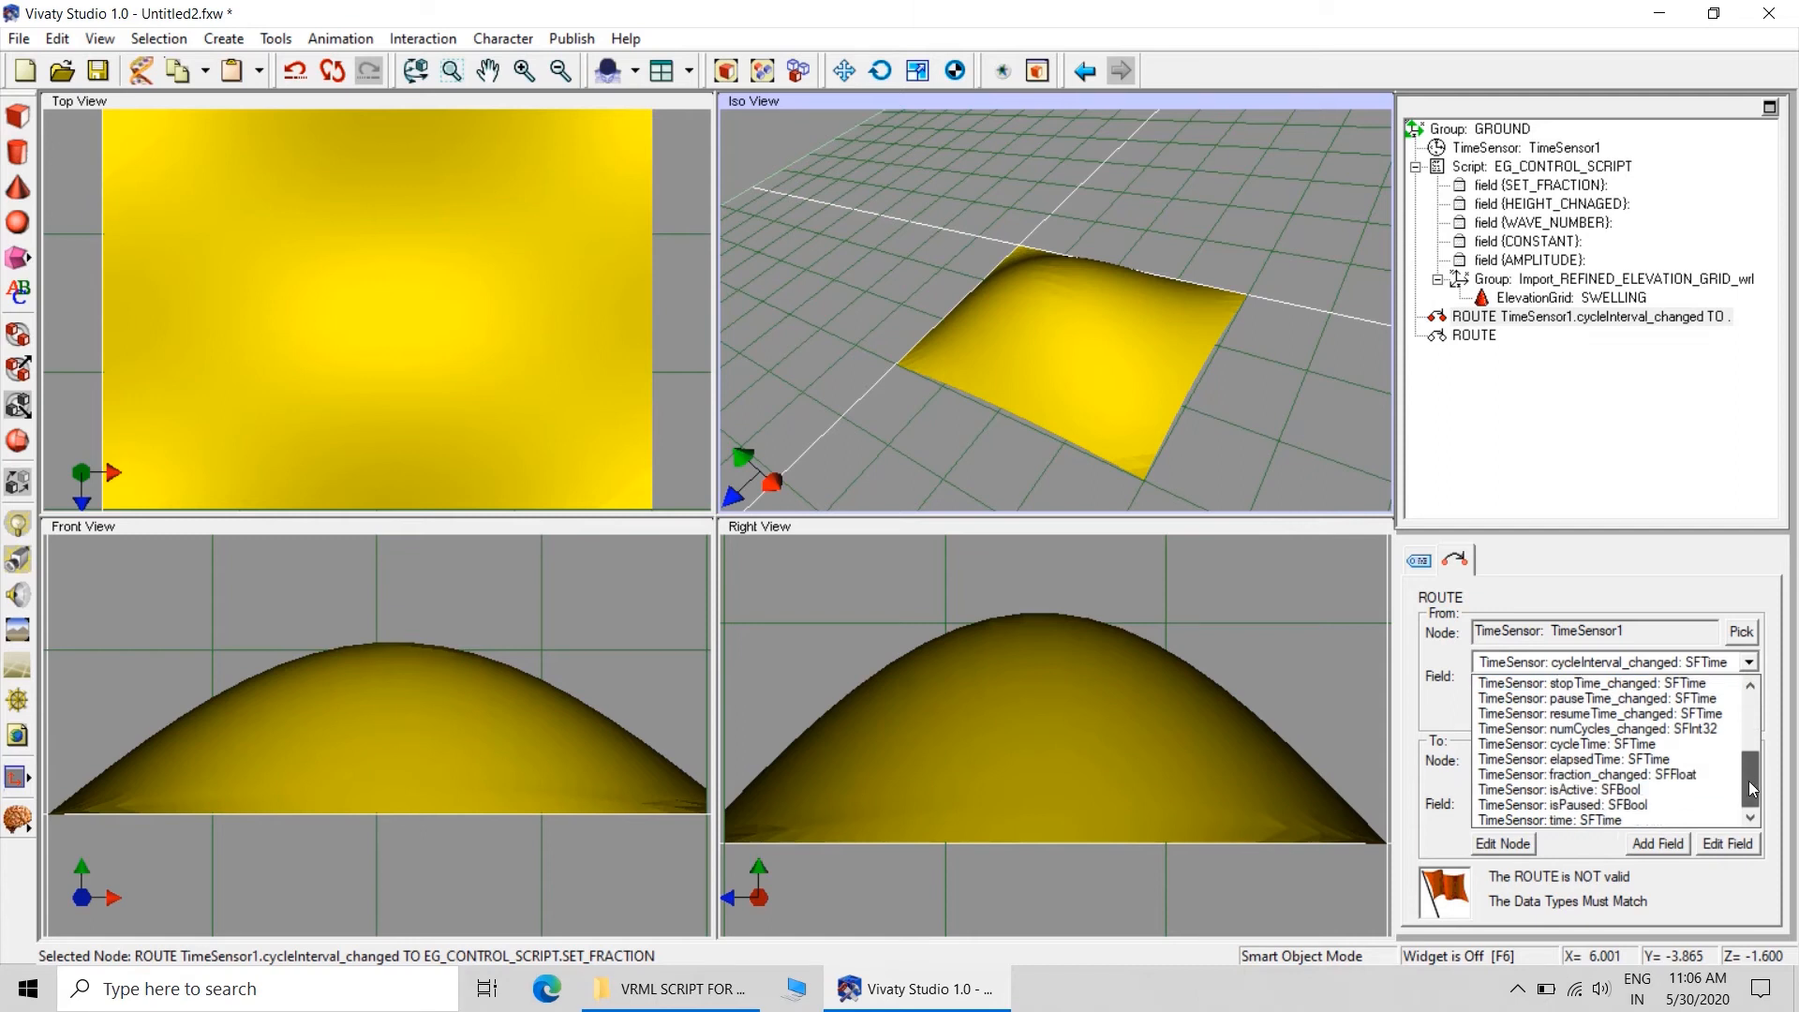
click(1682, 782)
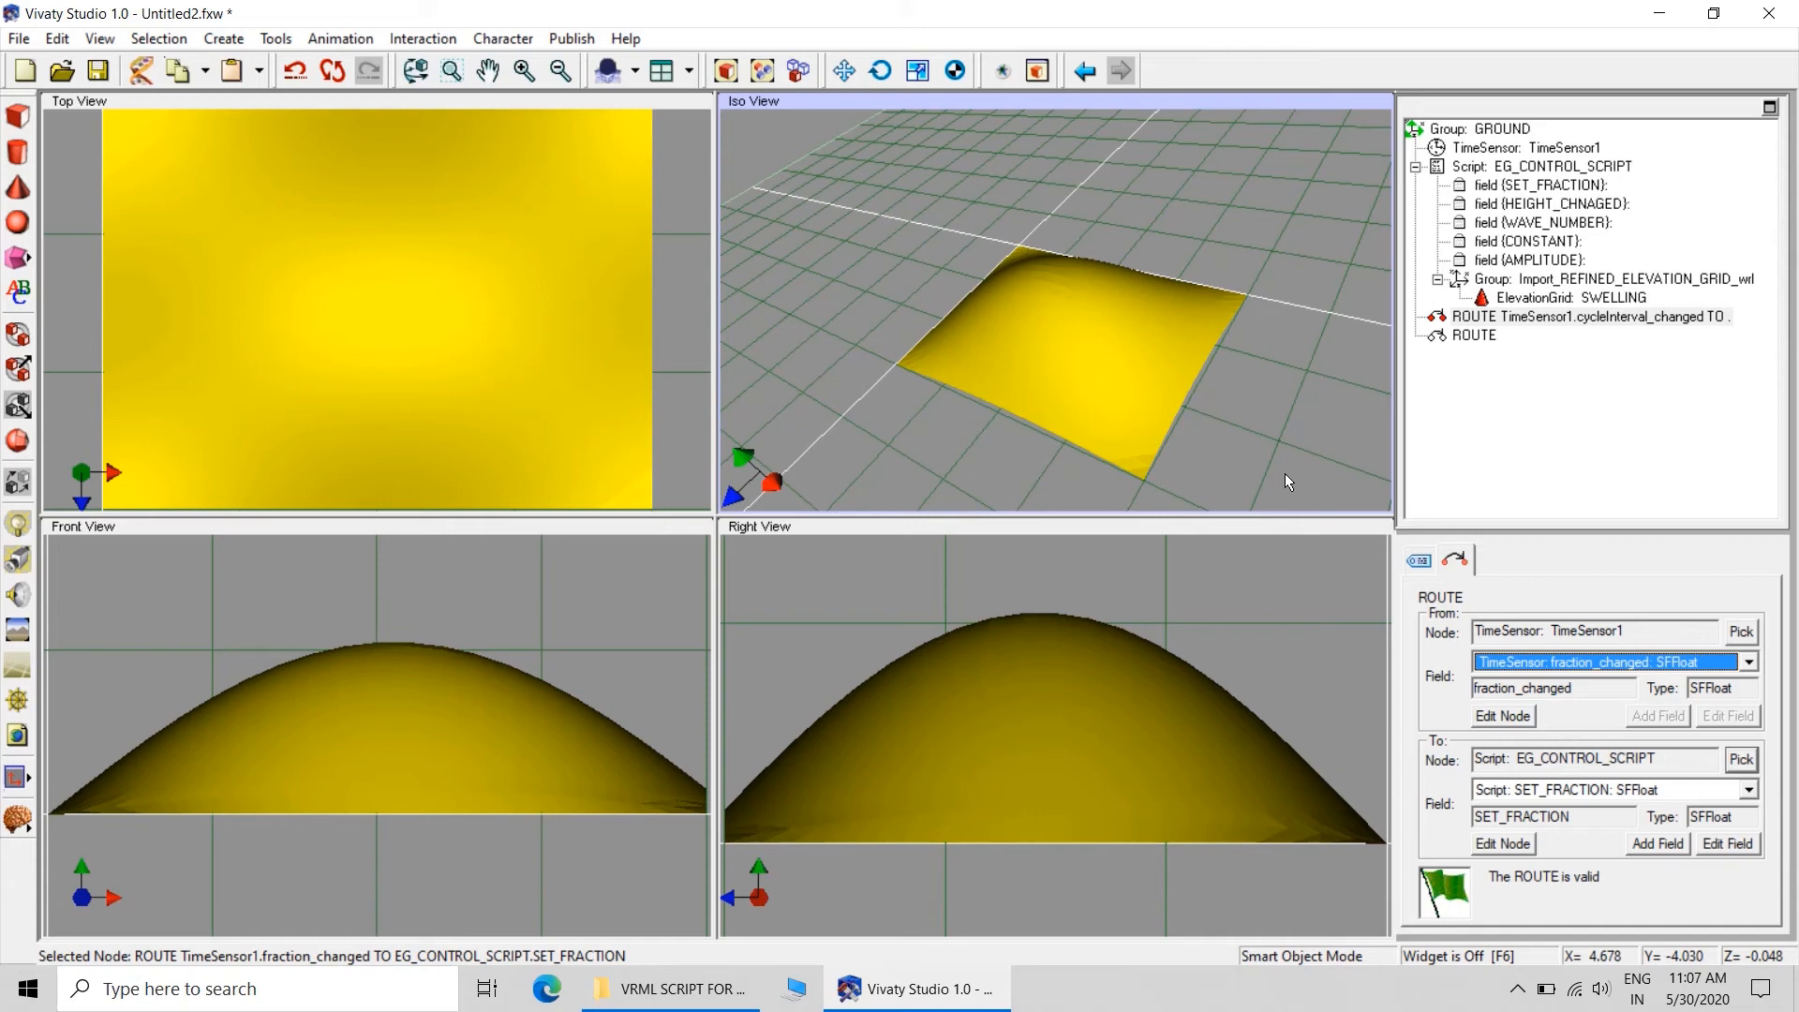
click(1279, 393)
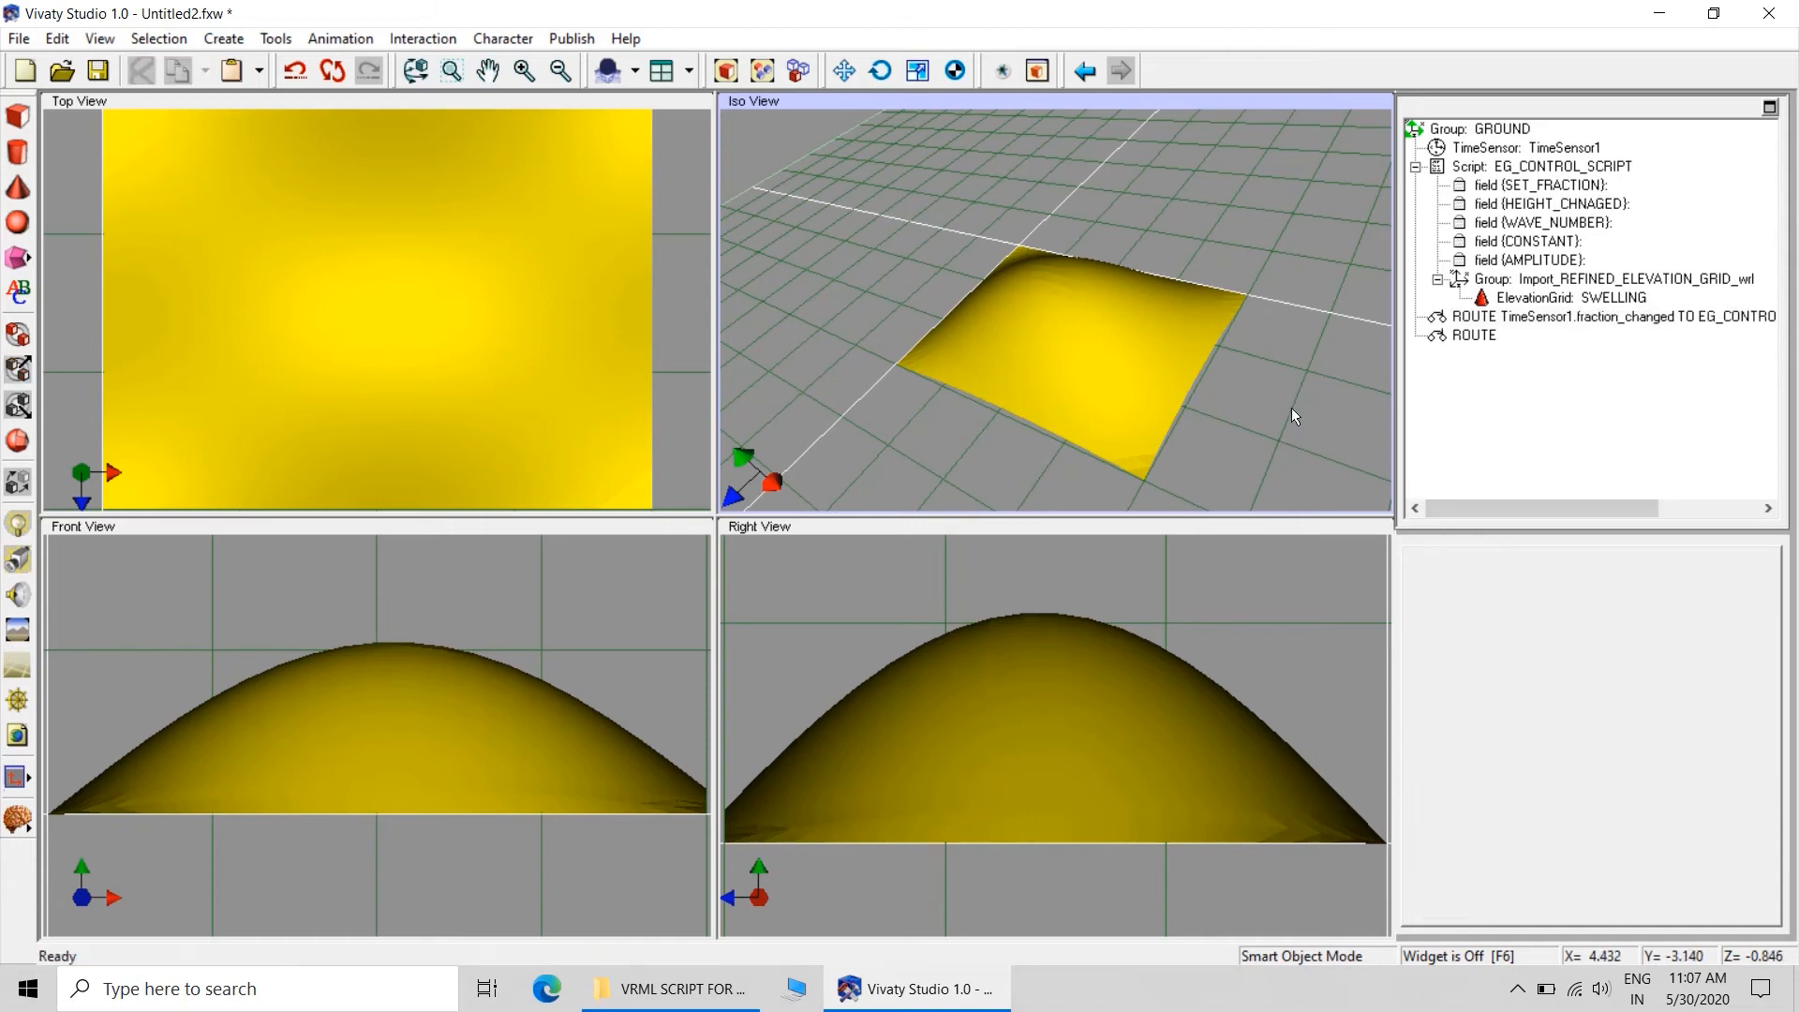
Set up the second ROUTE from the HEIGHT_CHNAGED field of EG_CONTROL_SCRIPT to the SWELLING elevation grid's set_height field
click(1478, 338)
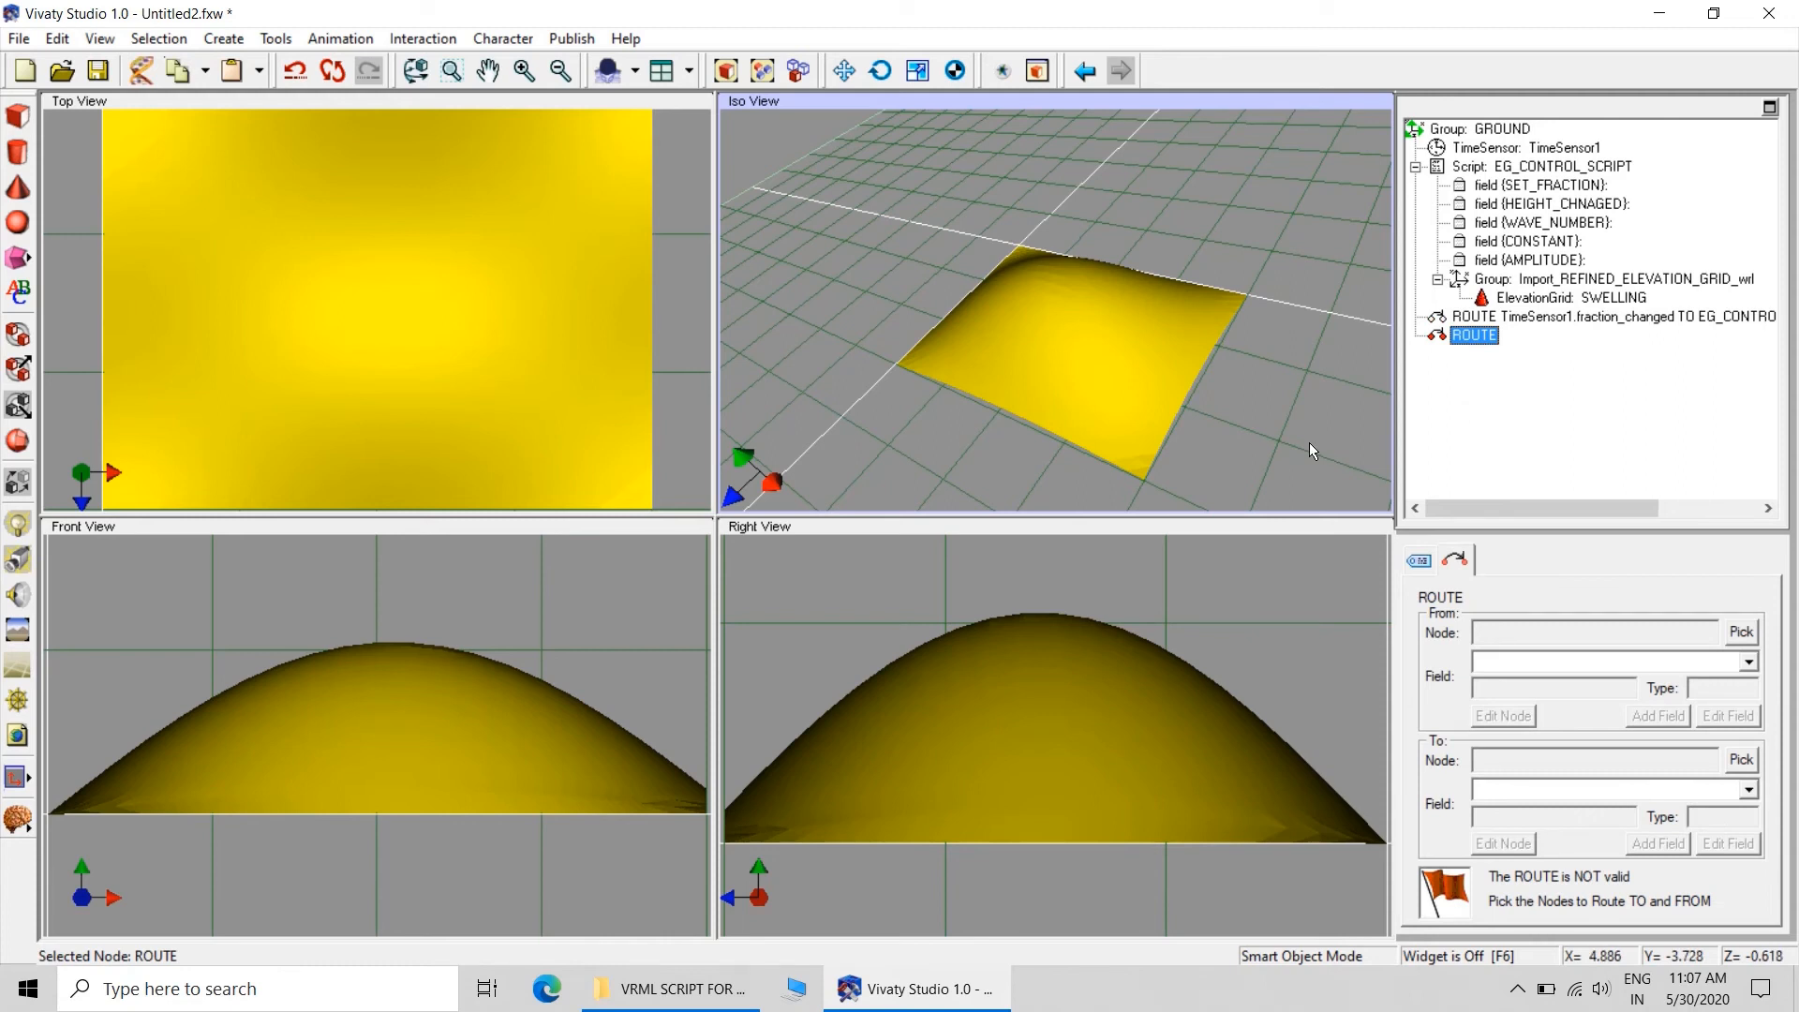
click(1749, 638)
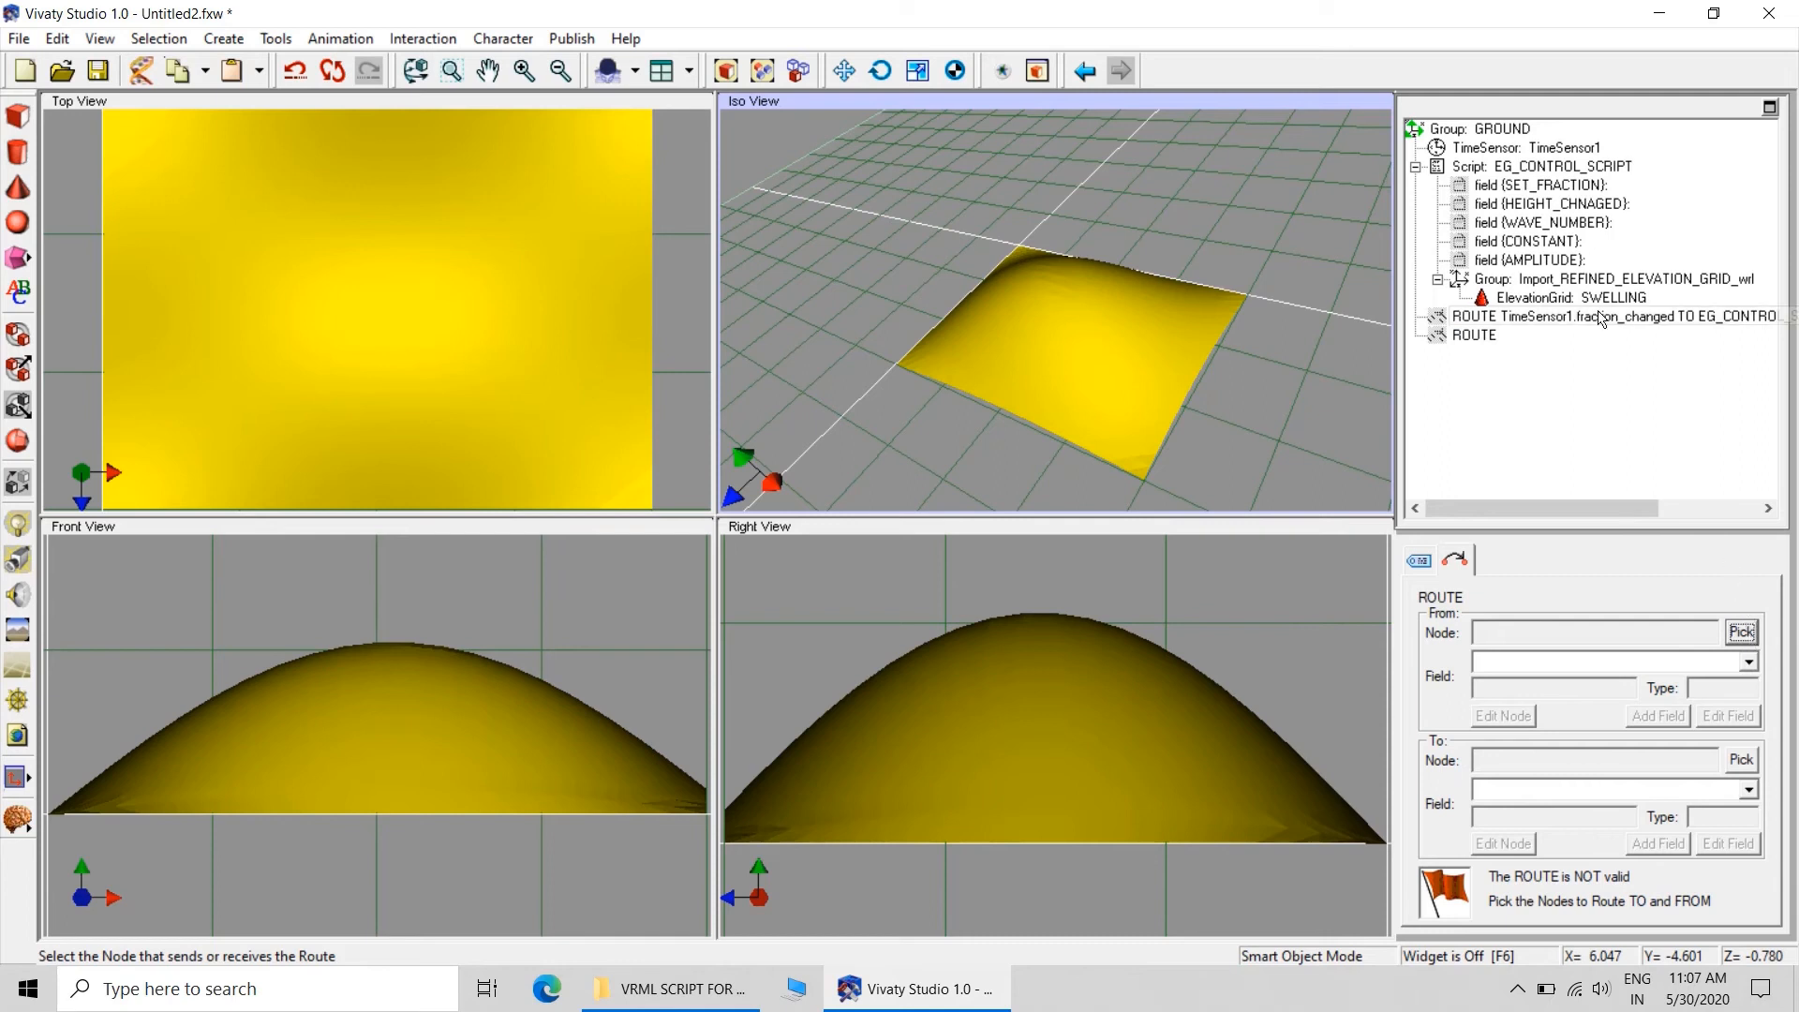
click(1596, 169)
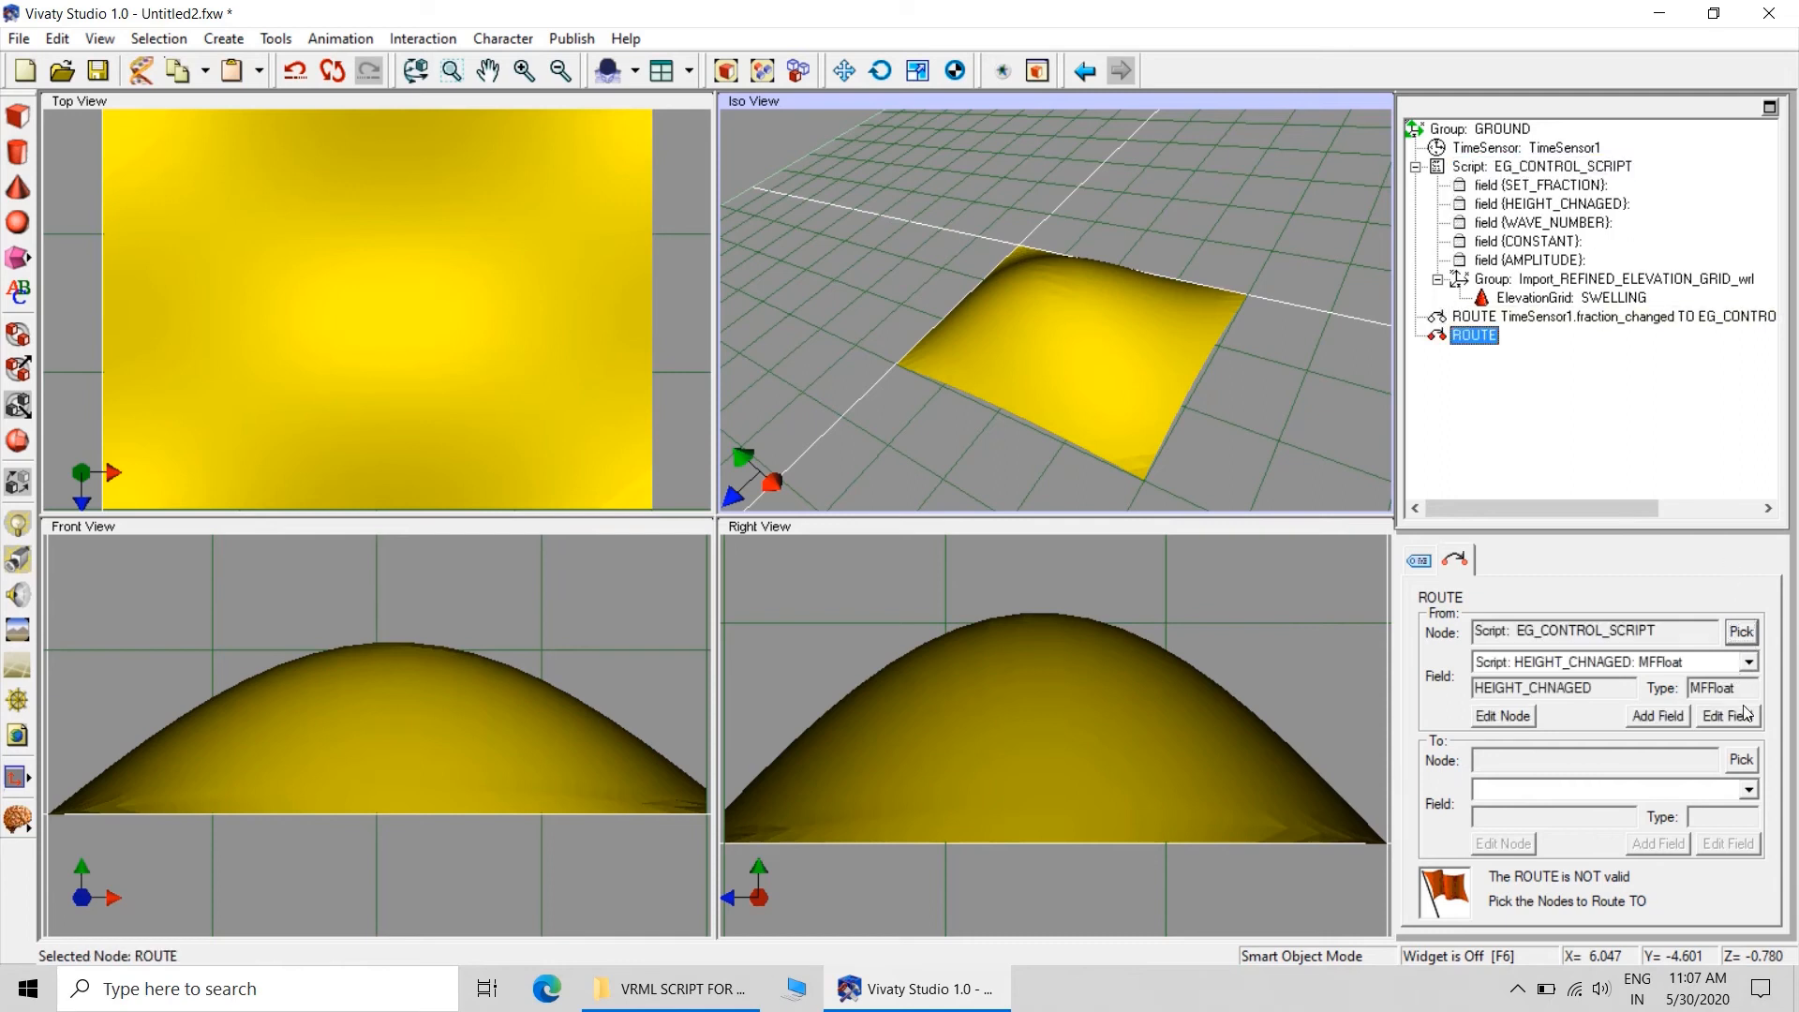
click(1745, 761)
click(1539, 298)
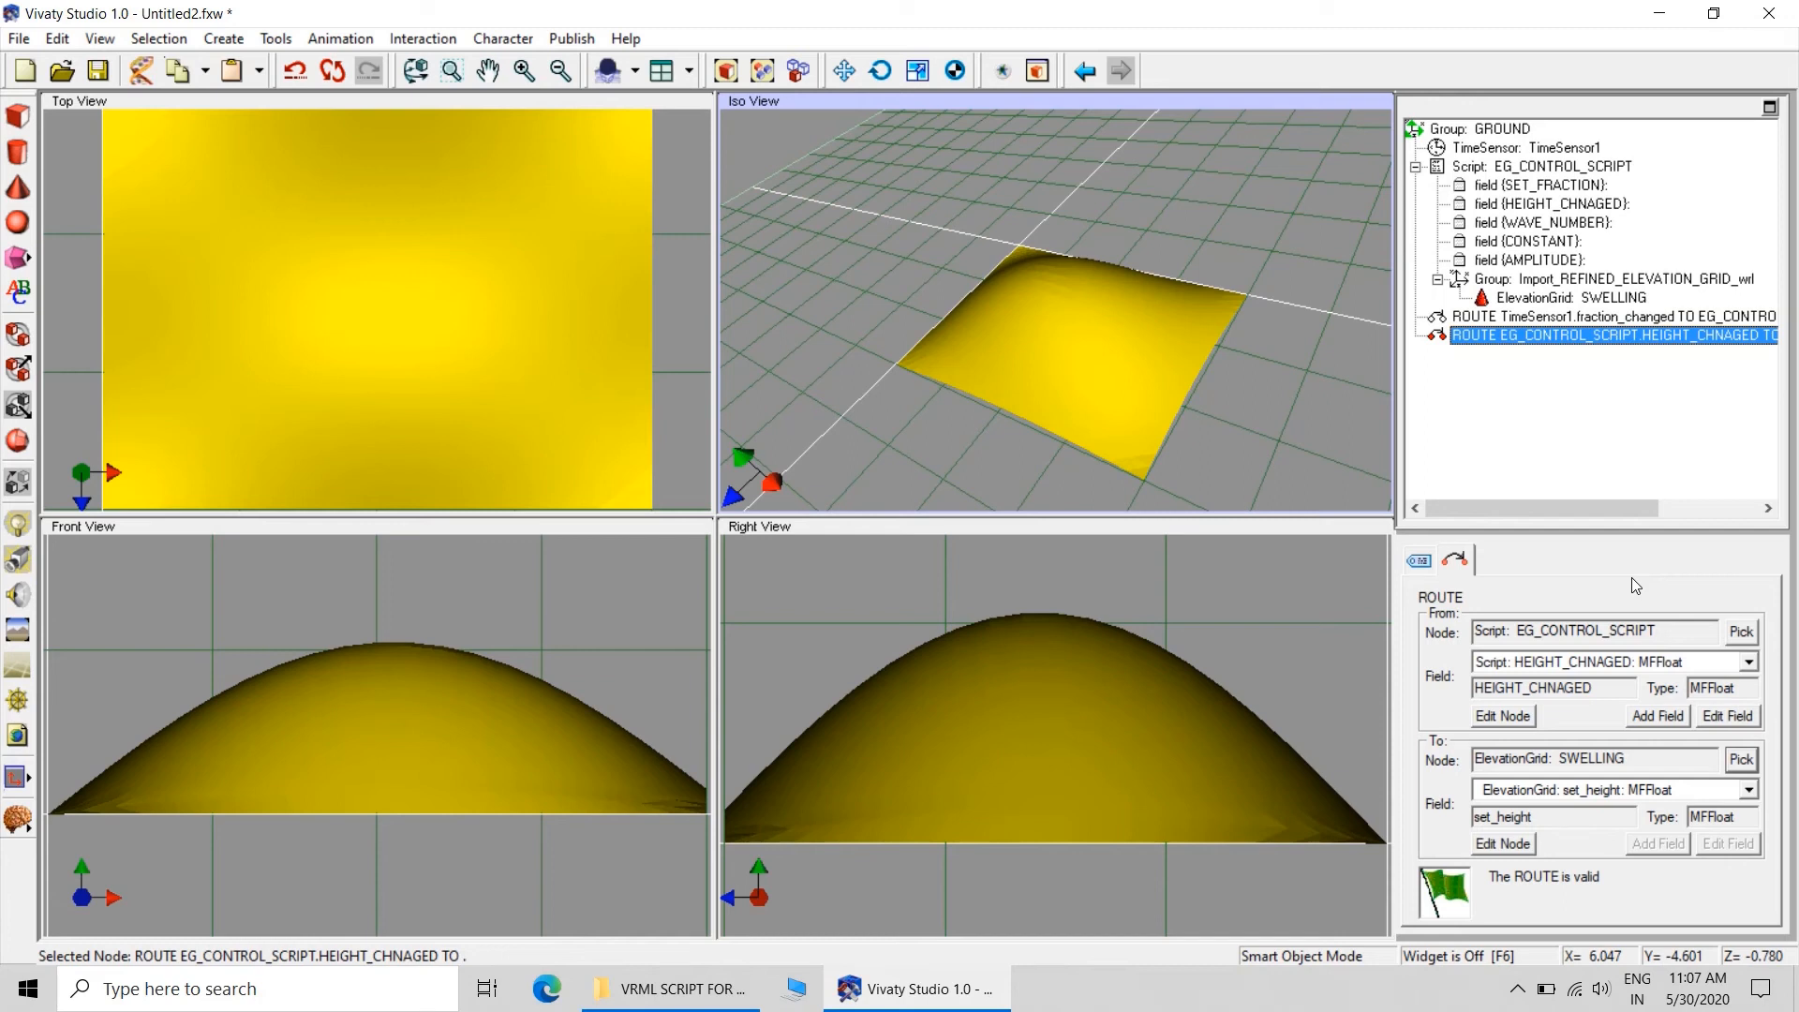
click(1352, 392)
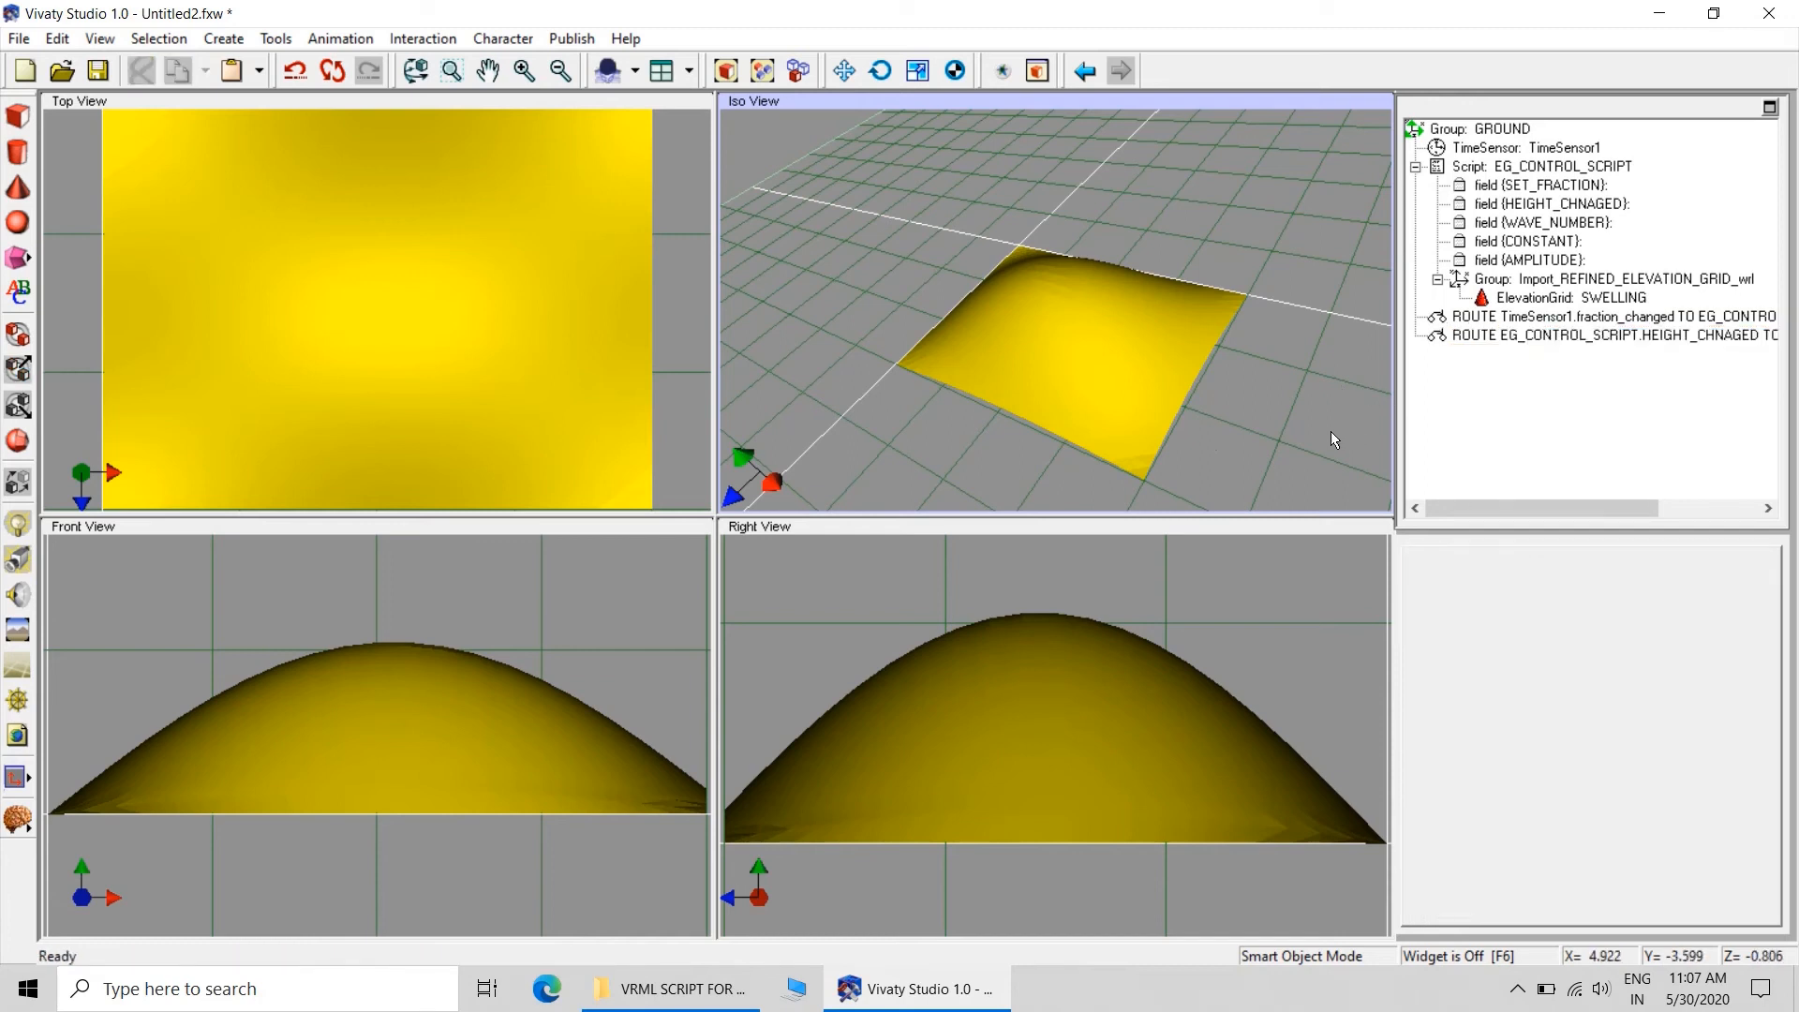
Preview the scene in the Vivaty Studio Previewer
click(1002, 70)
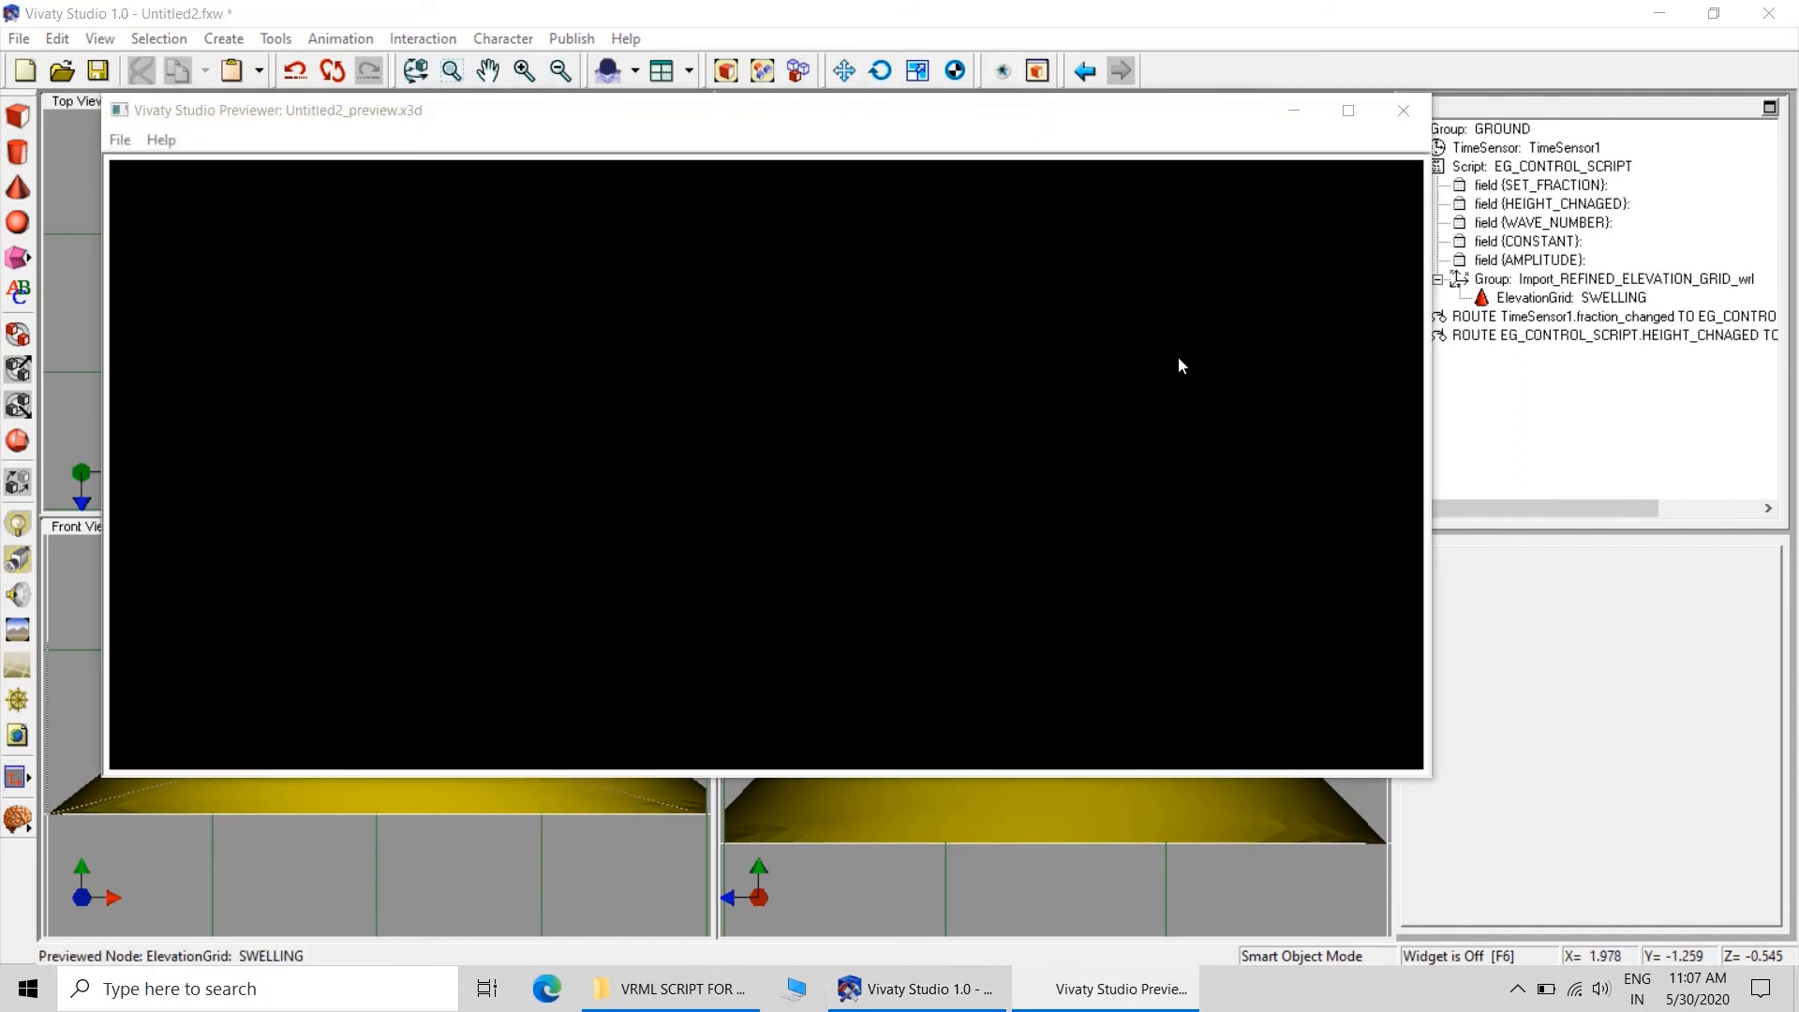
right_click(1141, 363)
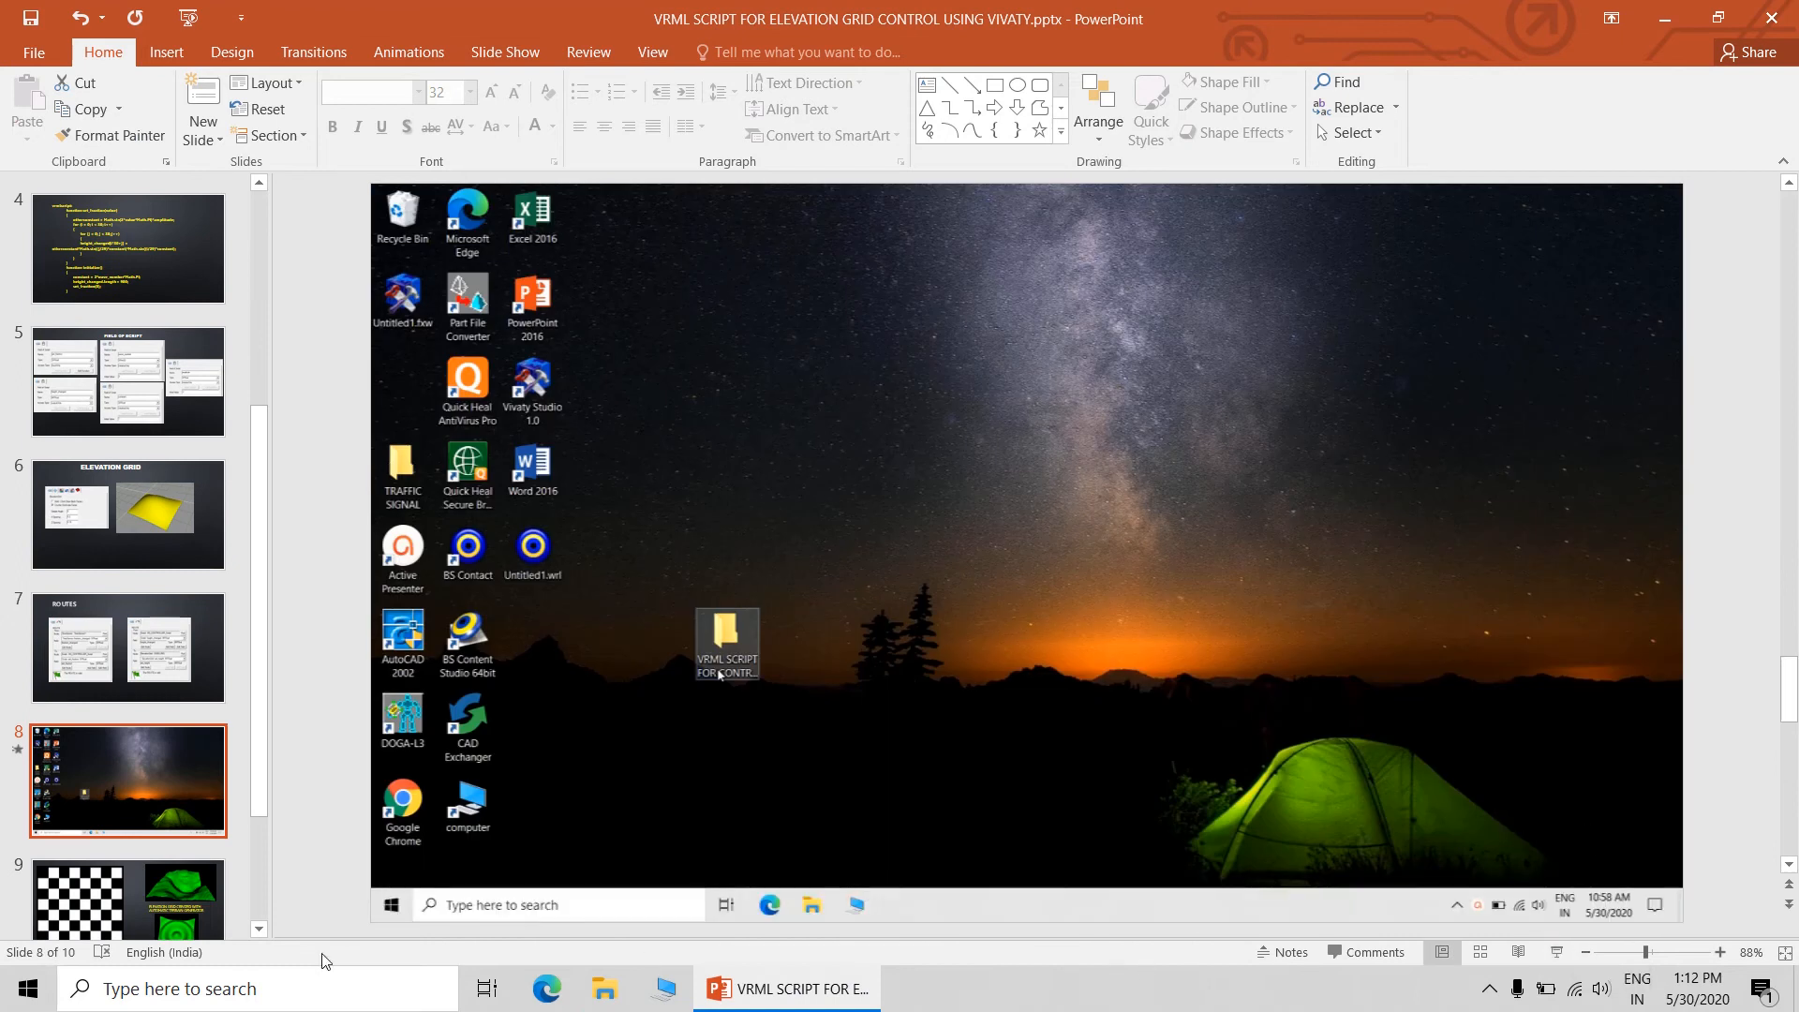
Switch to File Explorer and open the CONTROLLING ELEVATION GRID USING VIVATY STUDIO folder inside the Music folder
click(1666, 18)
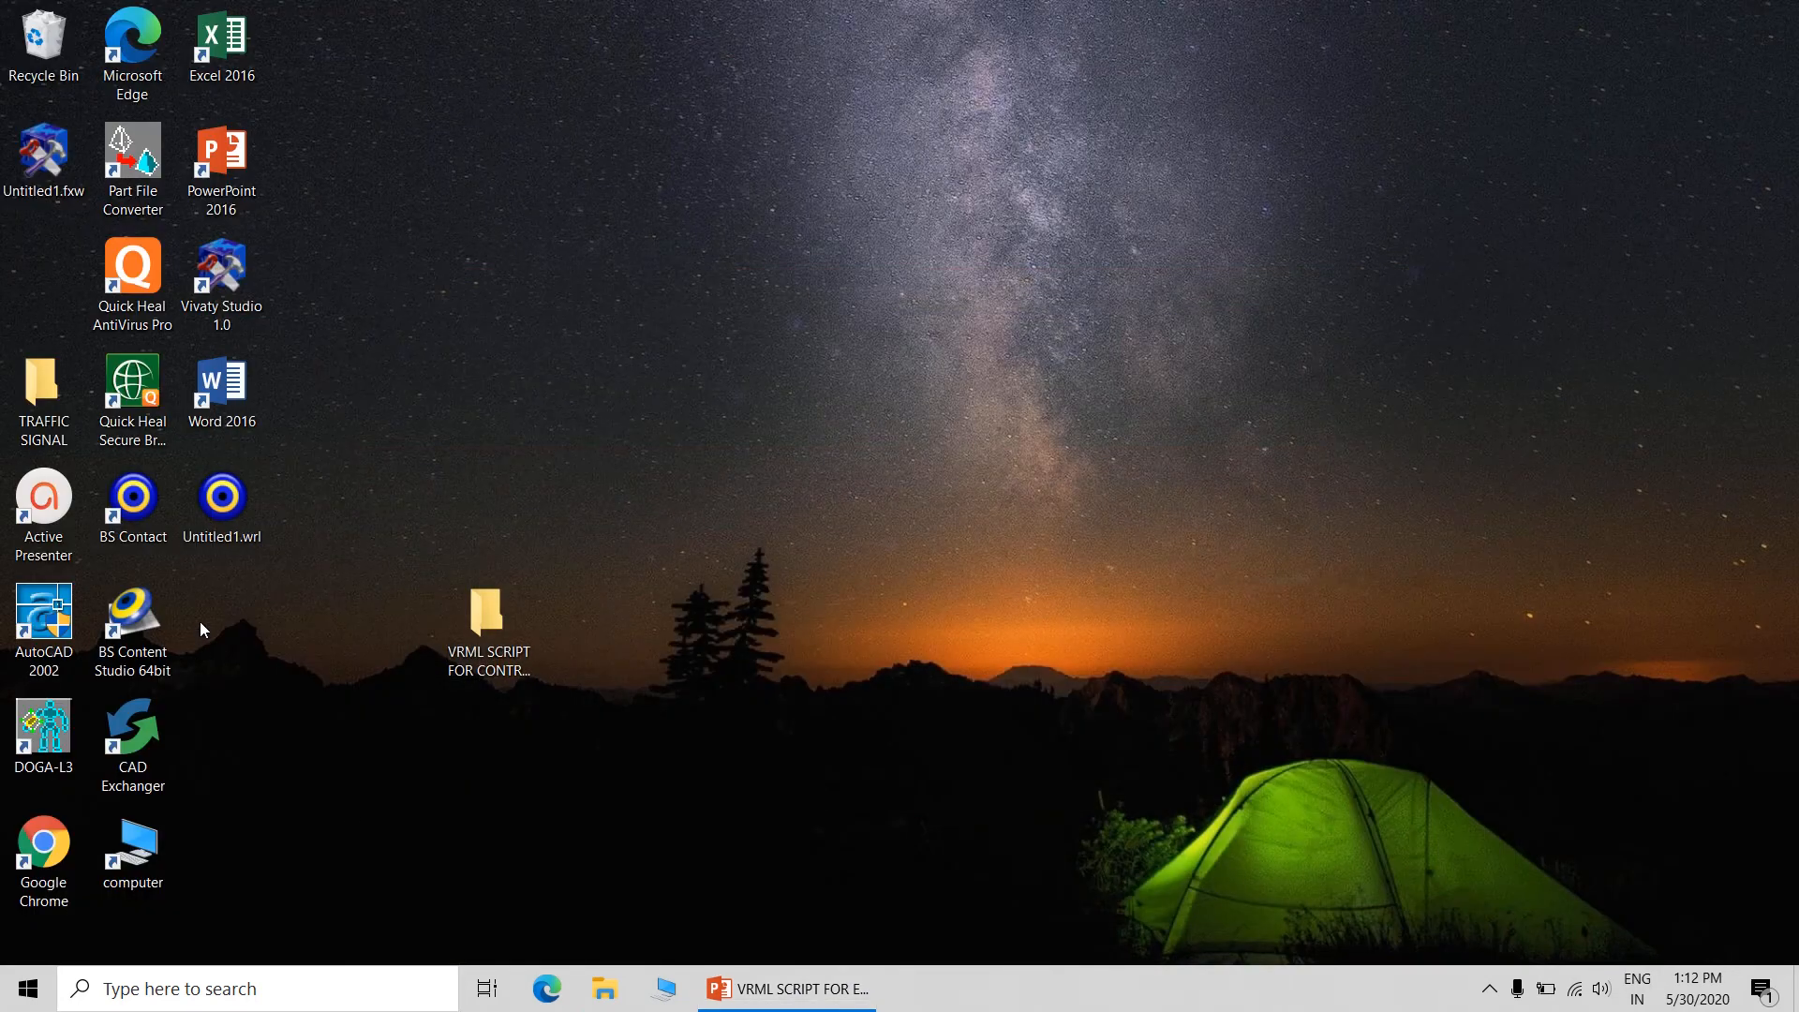
double_click(165, 870)
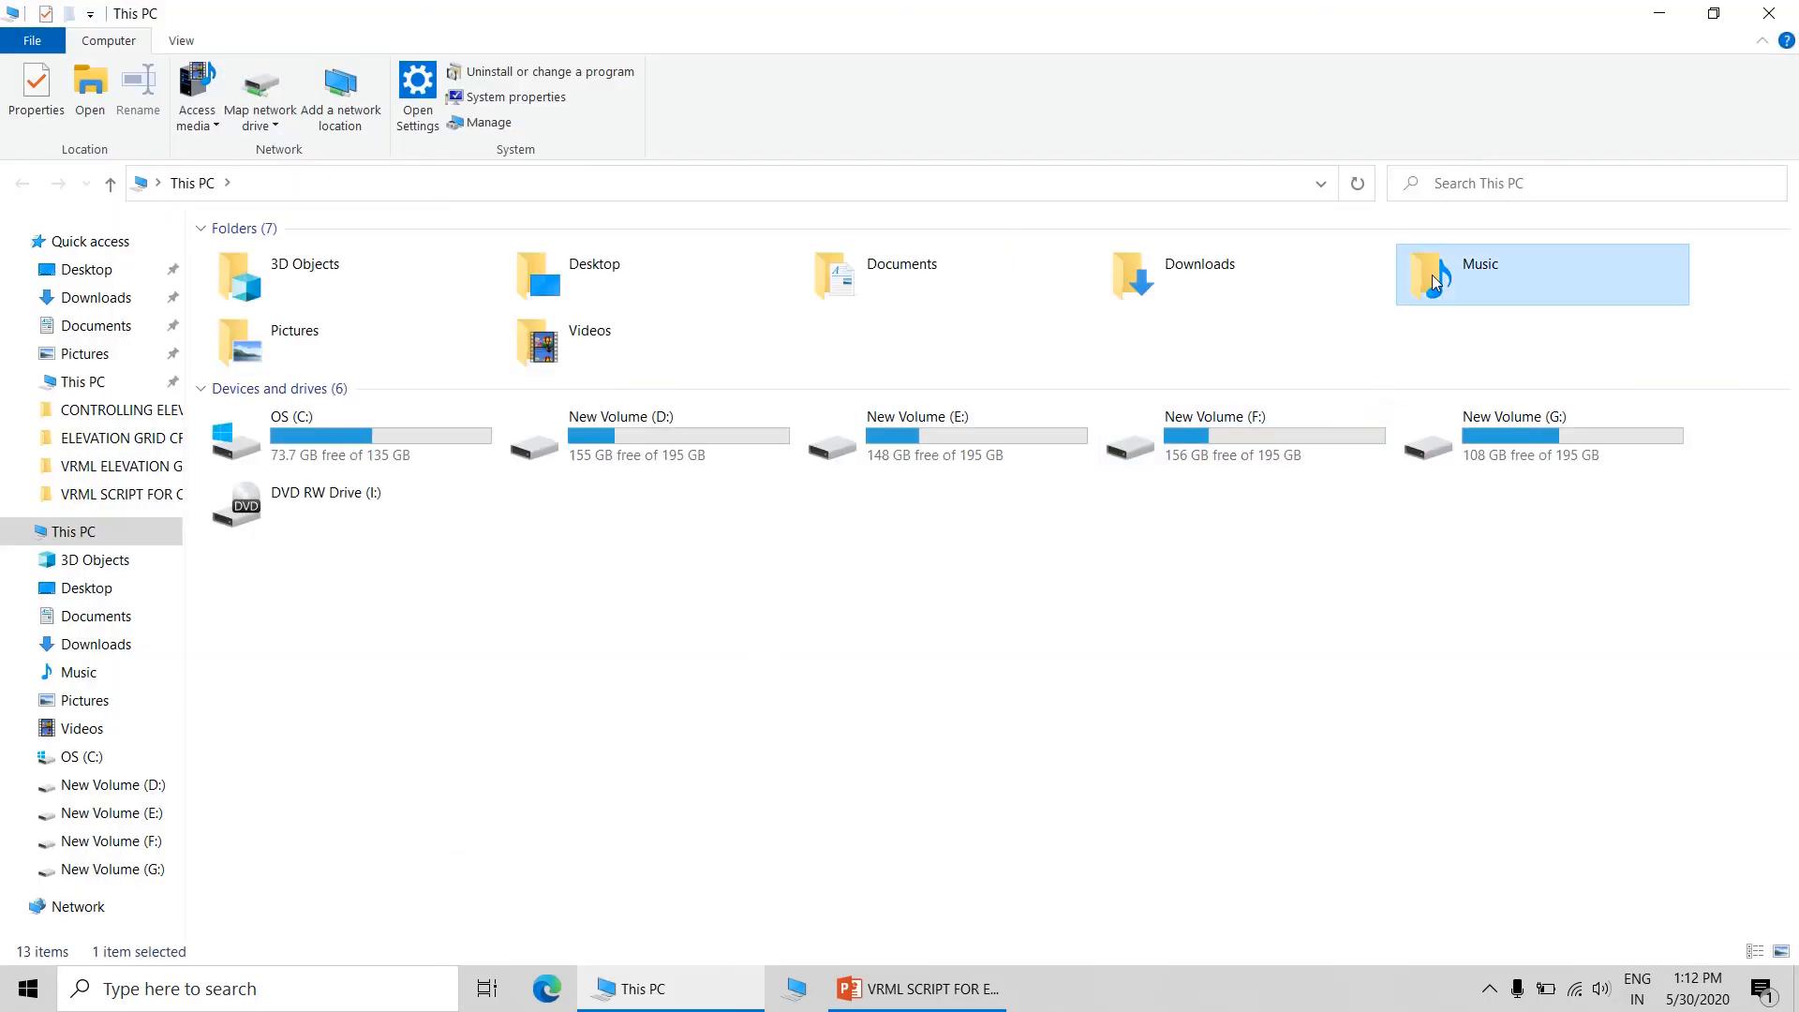
double_click(1432, 274)
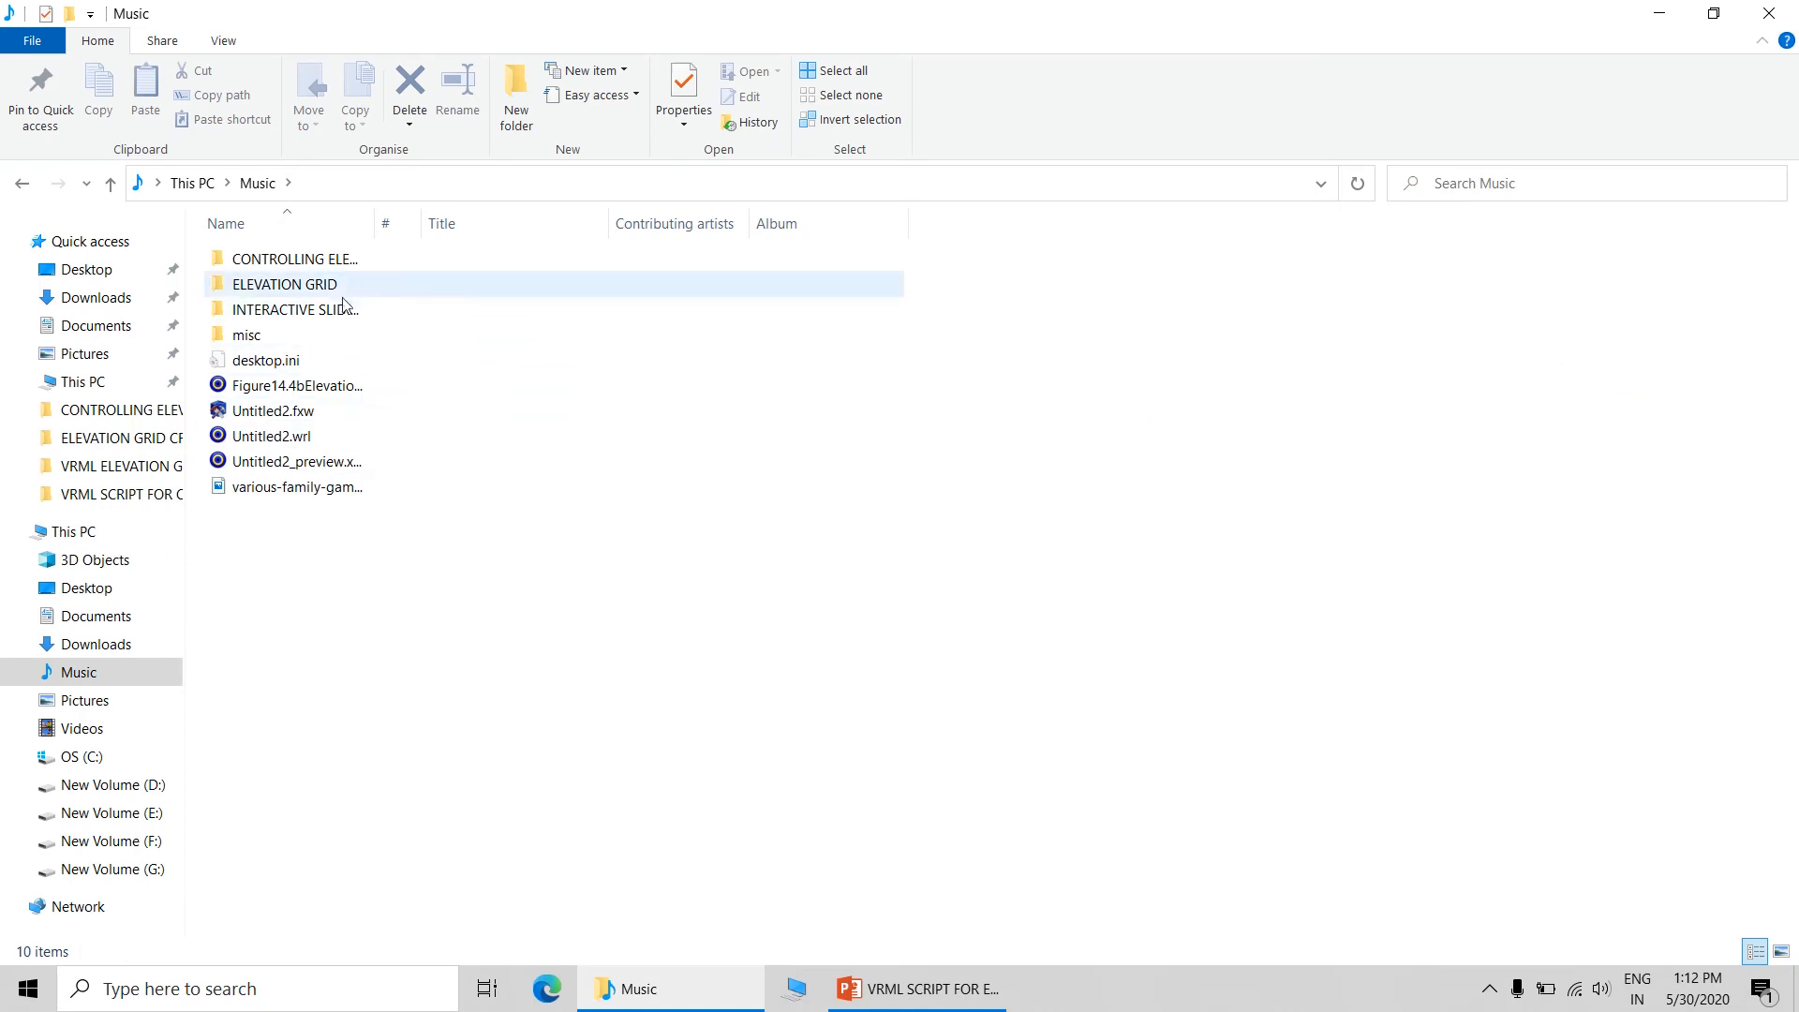
drag(374, 224, 769, 216)
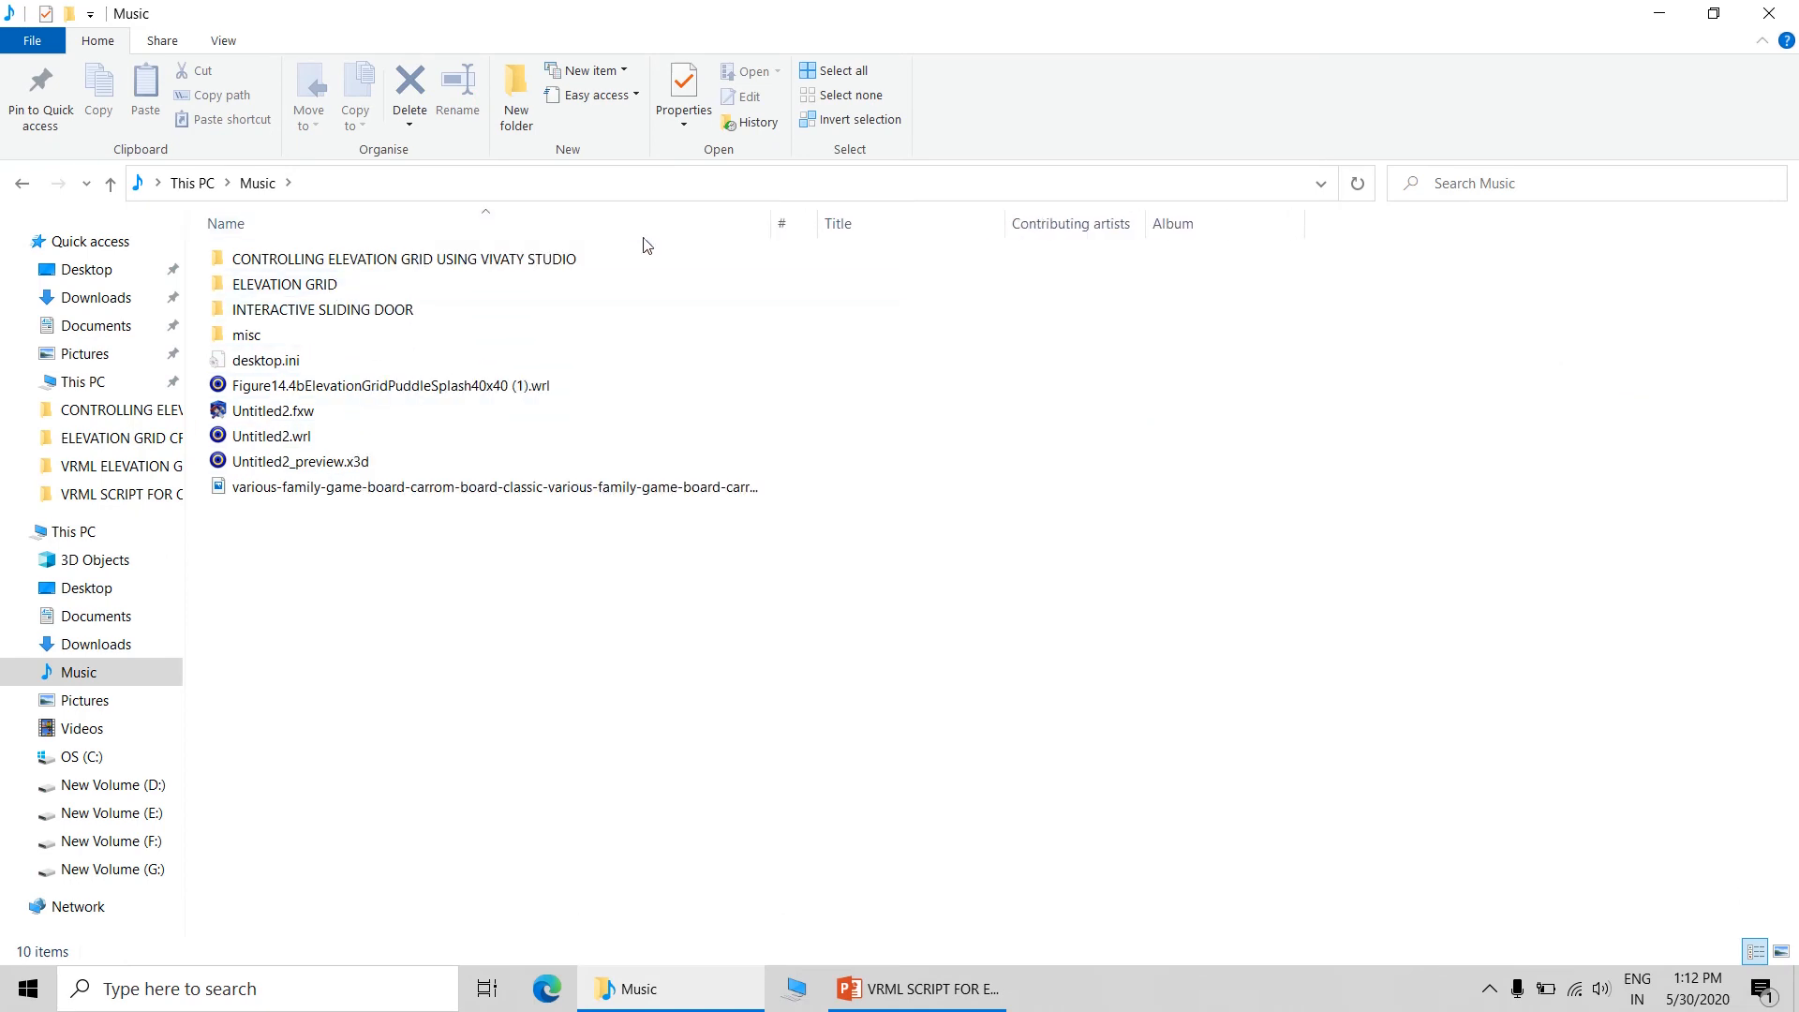
double_click(328, 260)
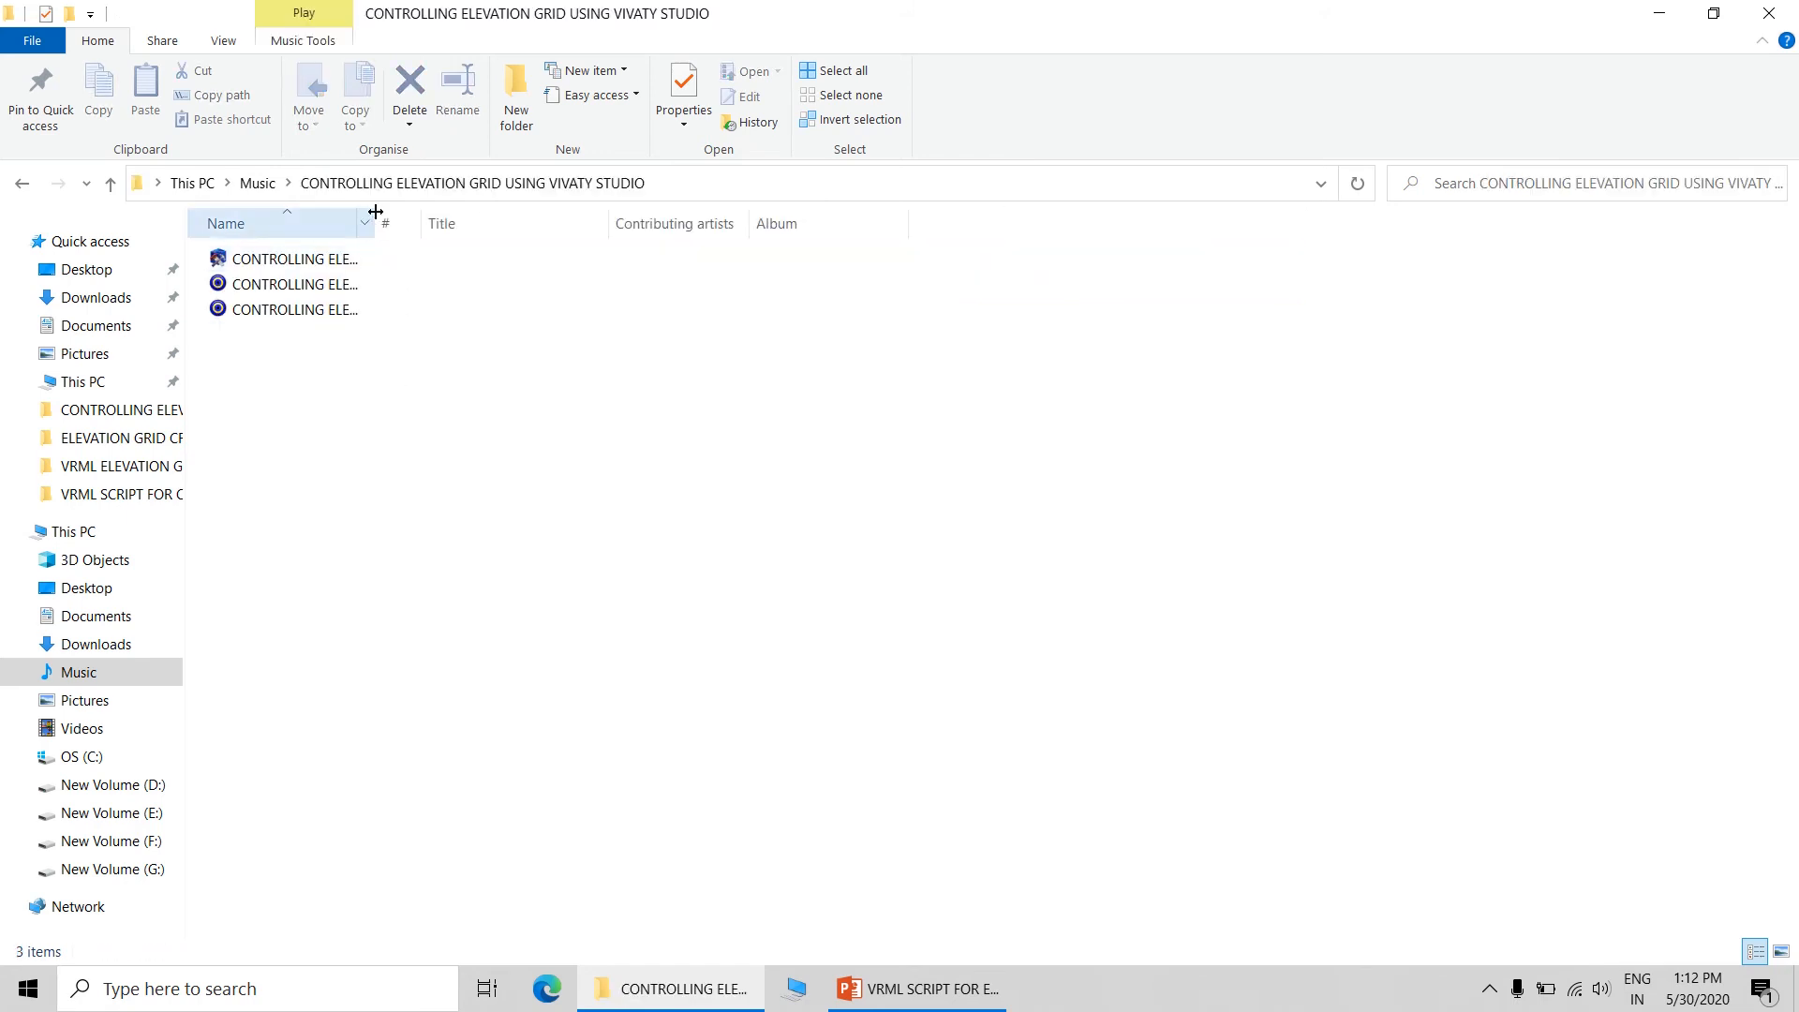
Widen the file name column and open CONTROLLING ELEVATION GRID.wrl in BS Contact
drag(373, 213, 849, 200)
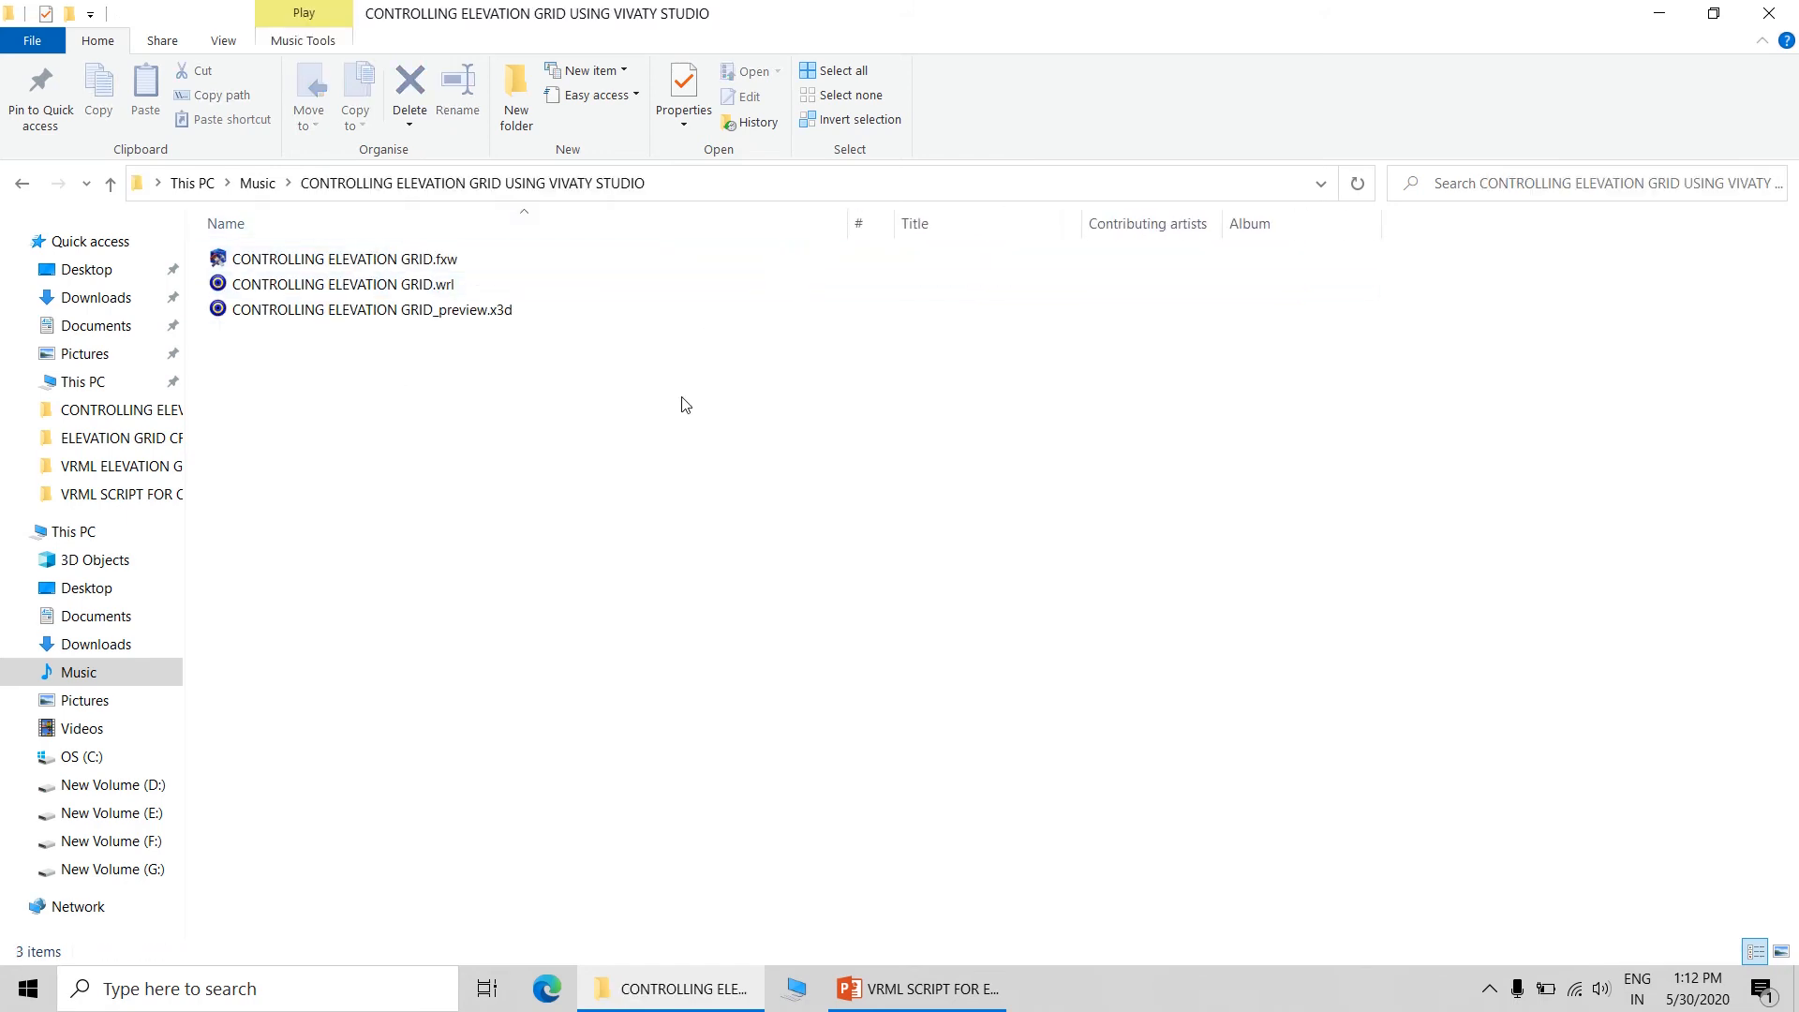
double_click(358, 286)
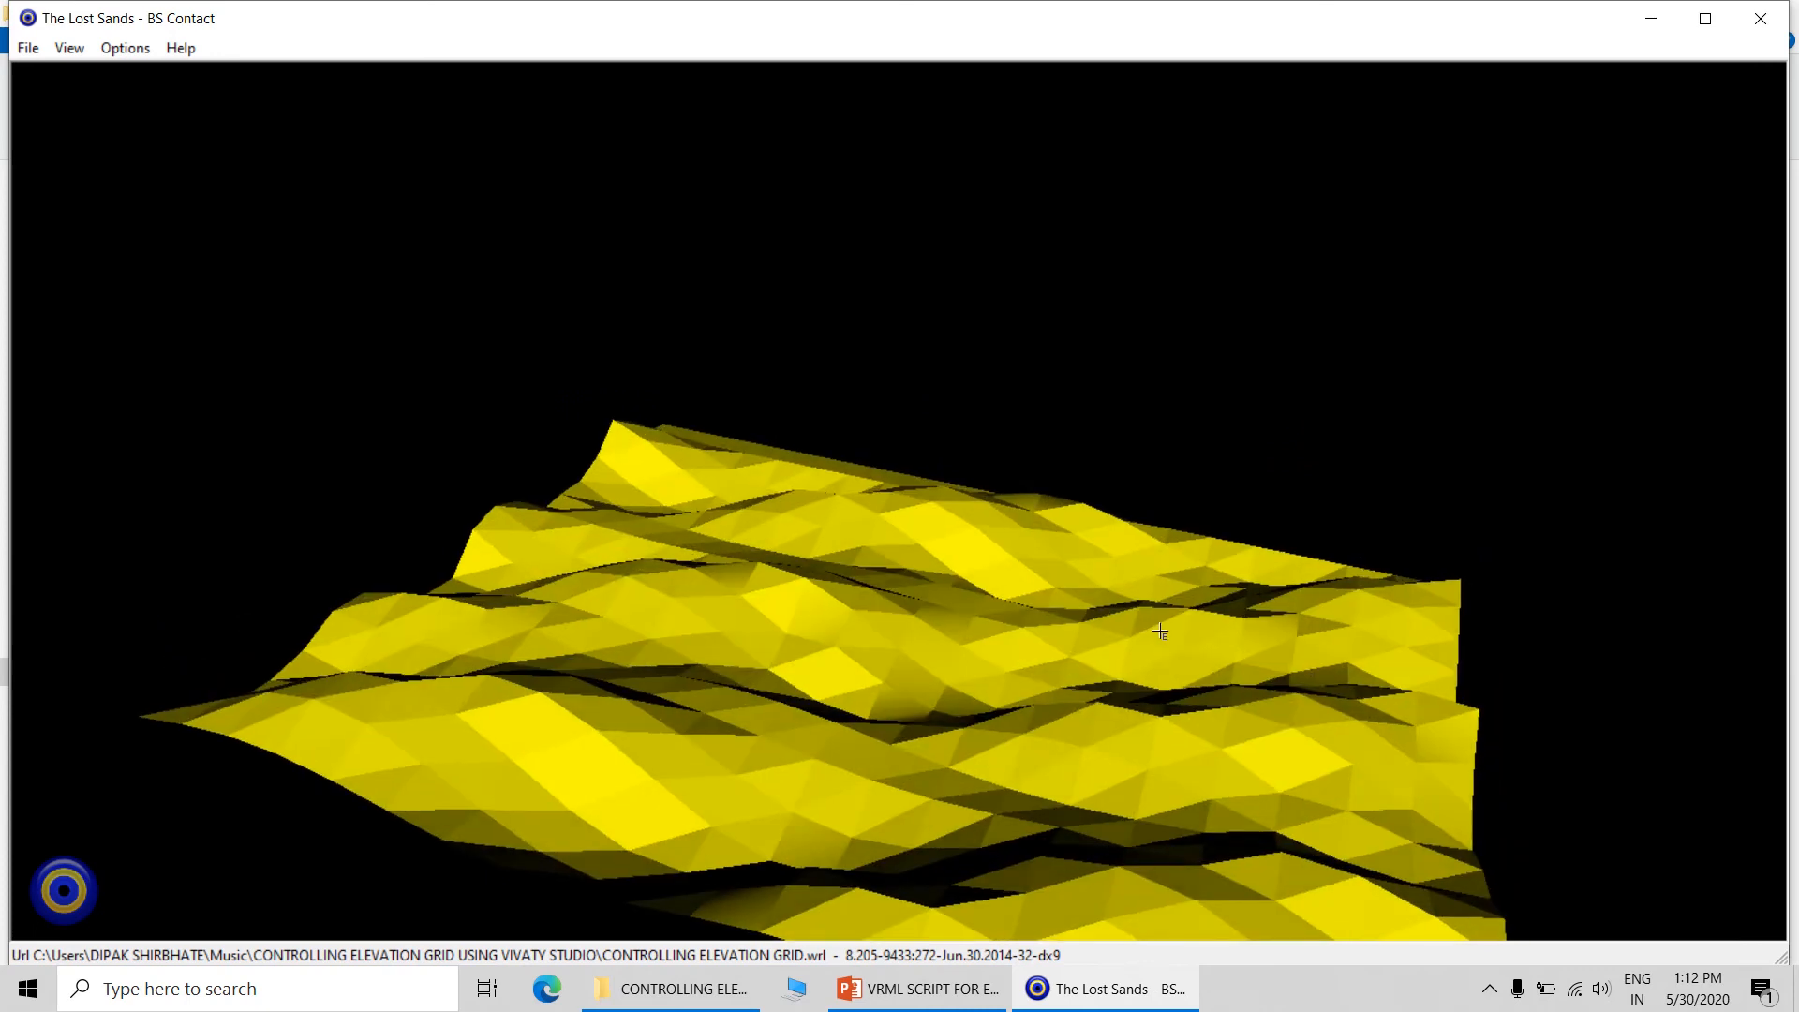
Display the animated elevation grid in Wireframe graphics mode, seen from a rotated viewpoint
right_click(1164, 623)
mouse_move(1273, 694)
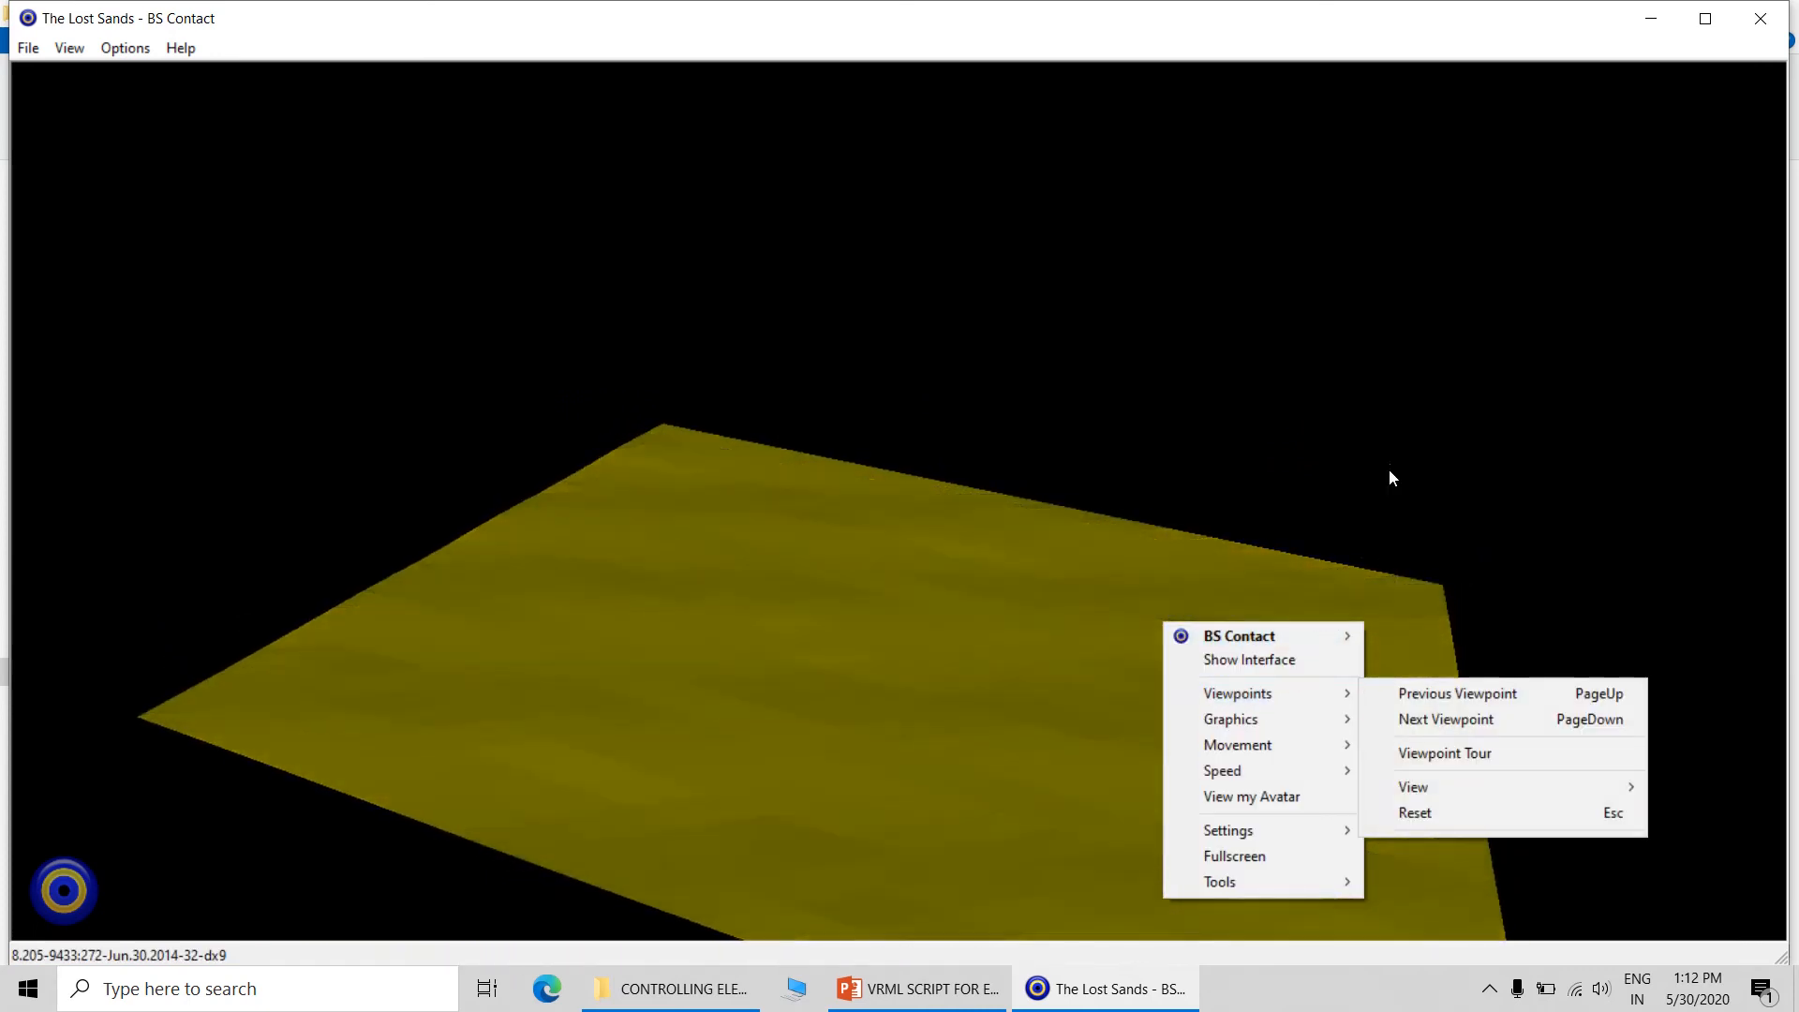
drag(1389, 471, 1494, 409)
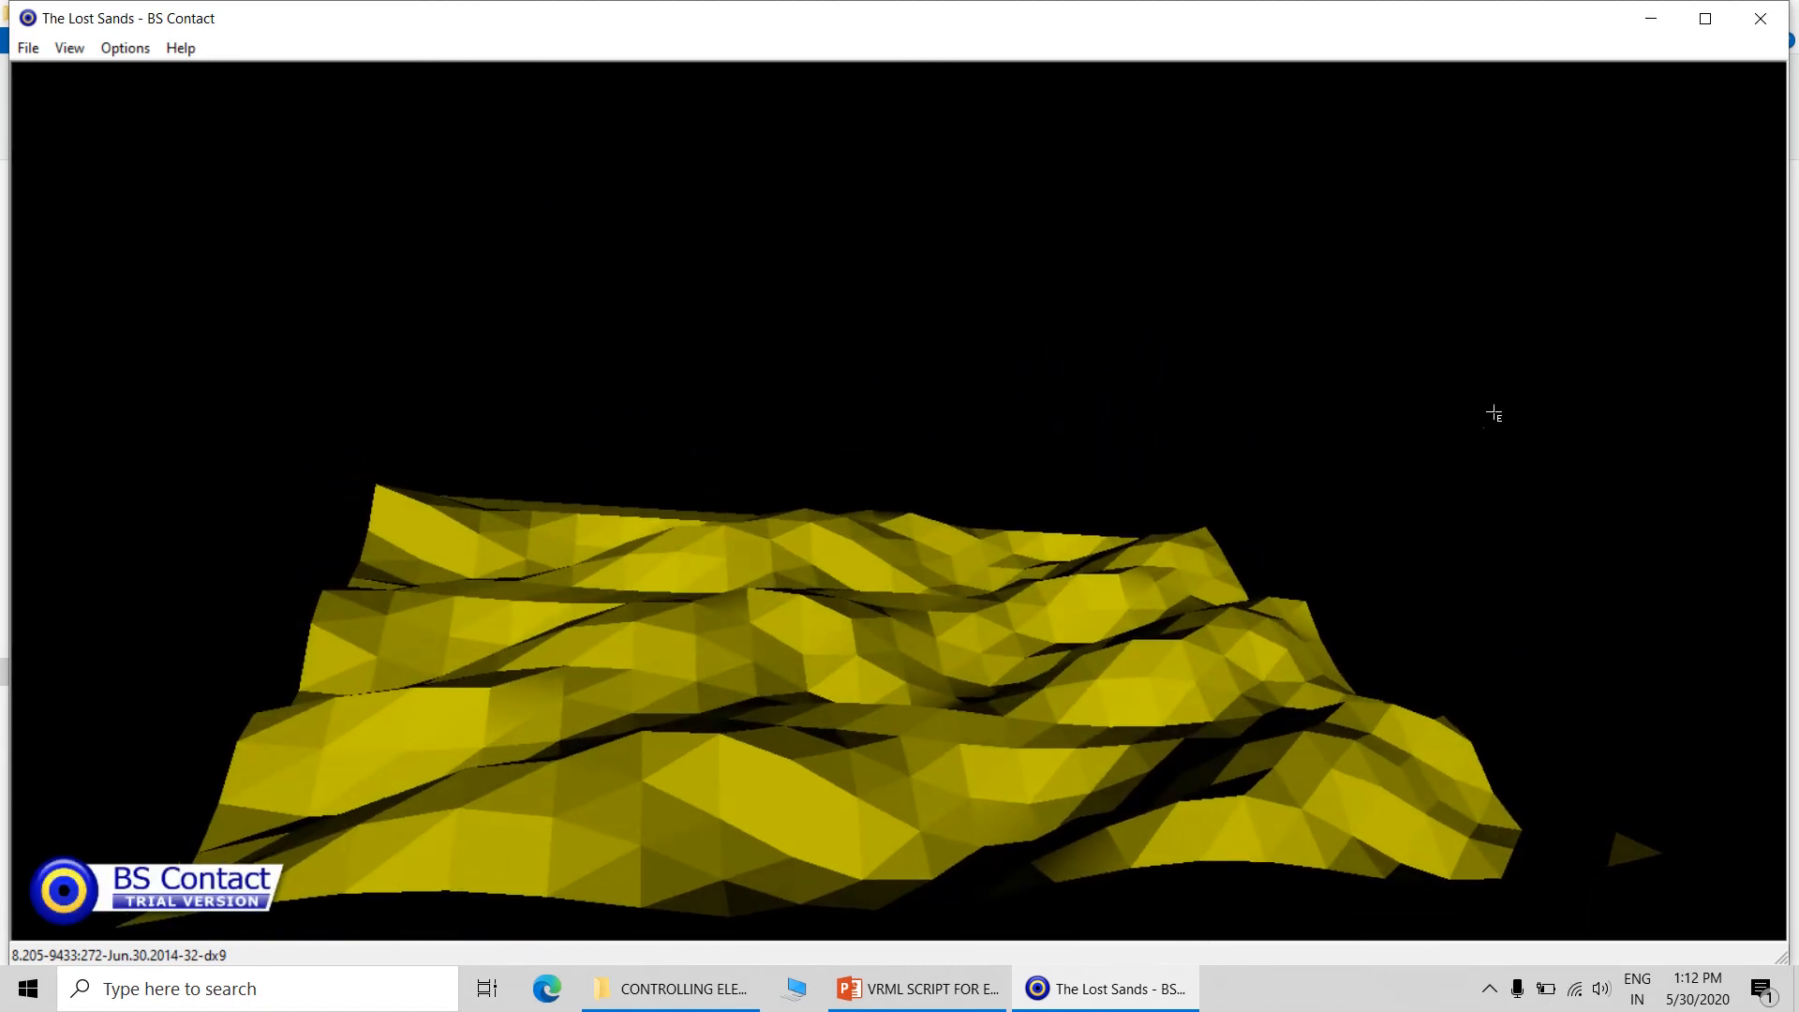
right_click(1493, 409)
mouse_move(1560, 529)
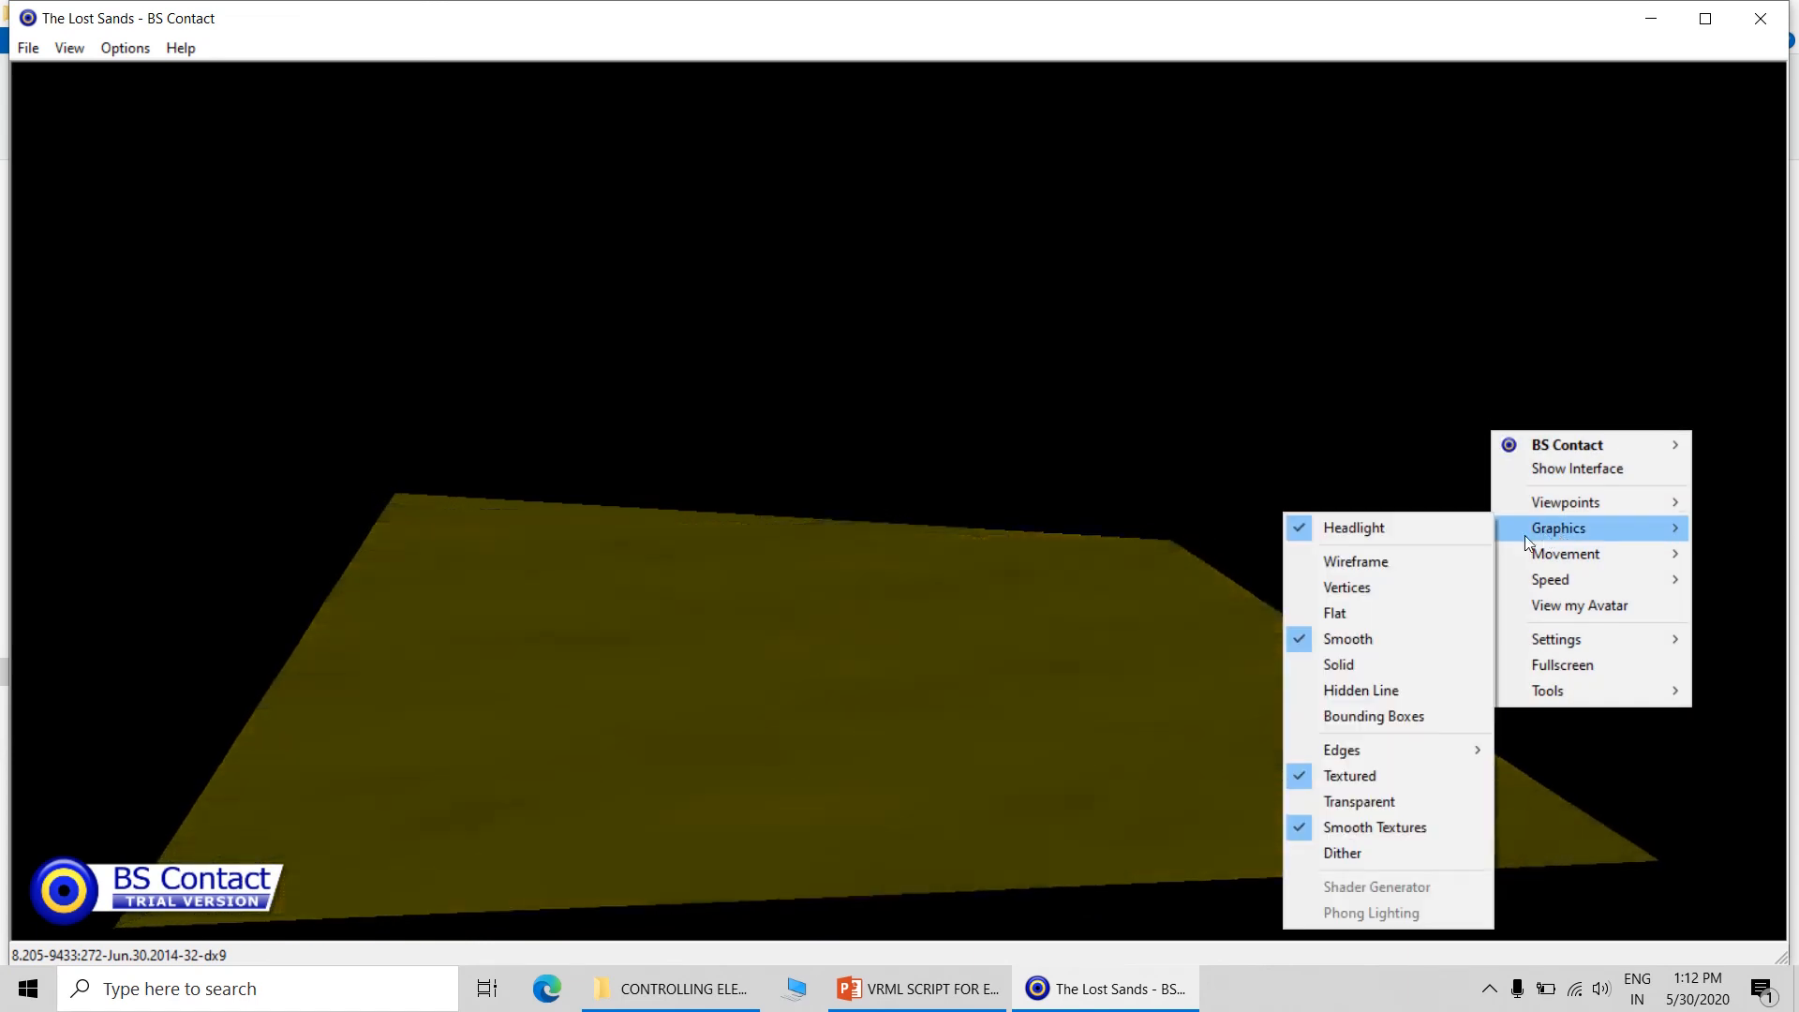
click(1419, 562)
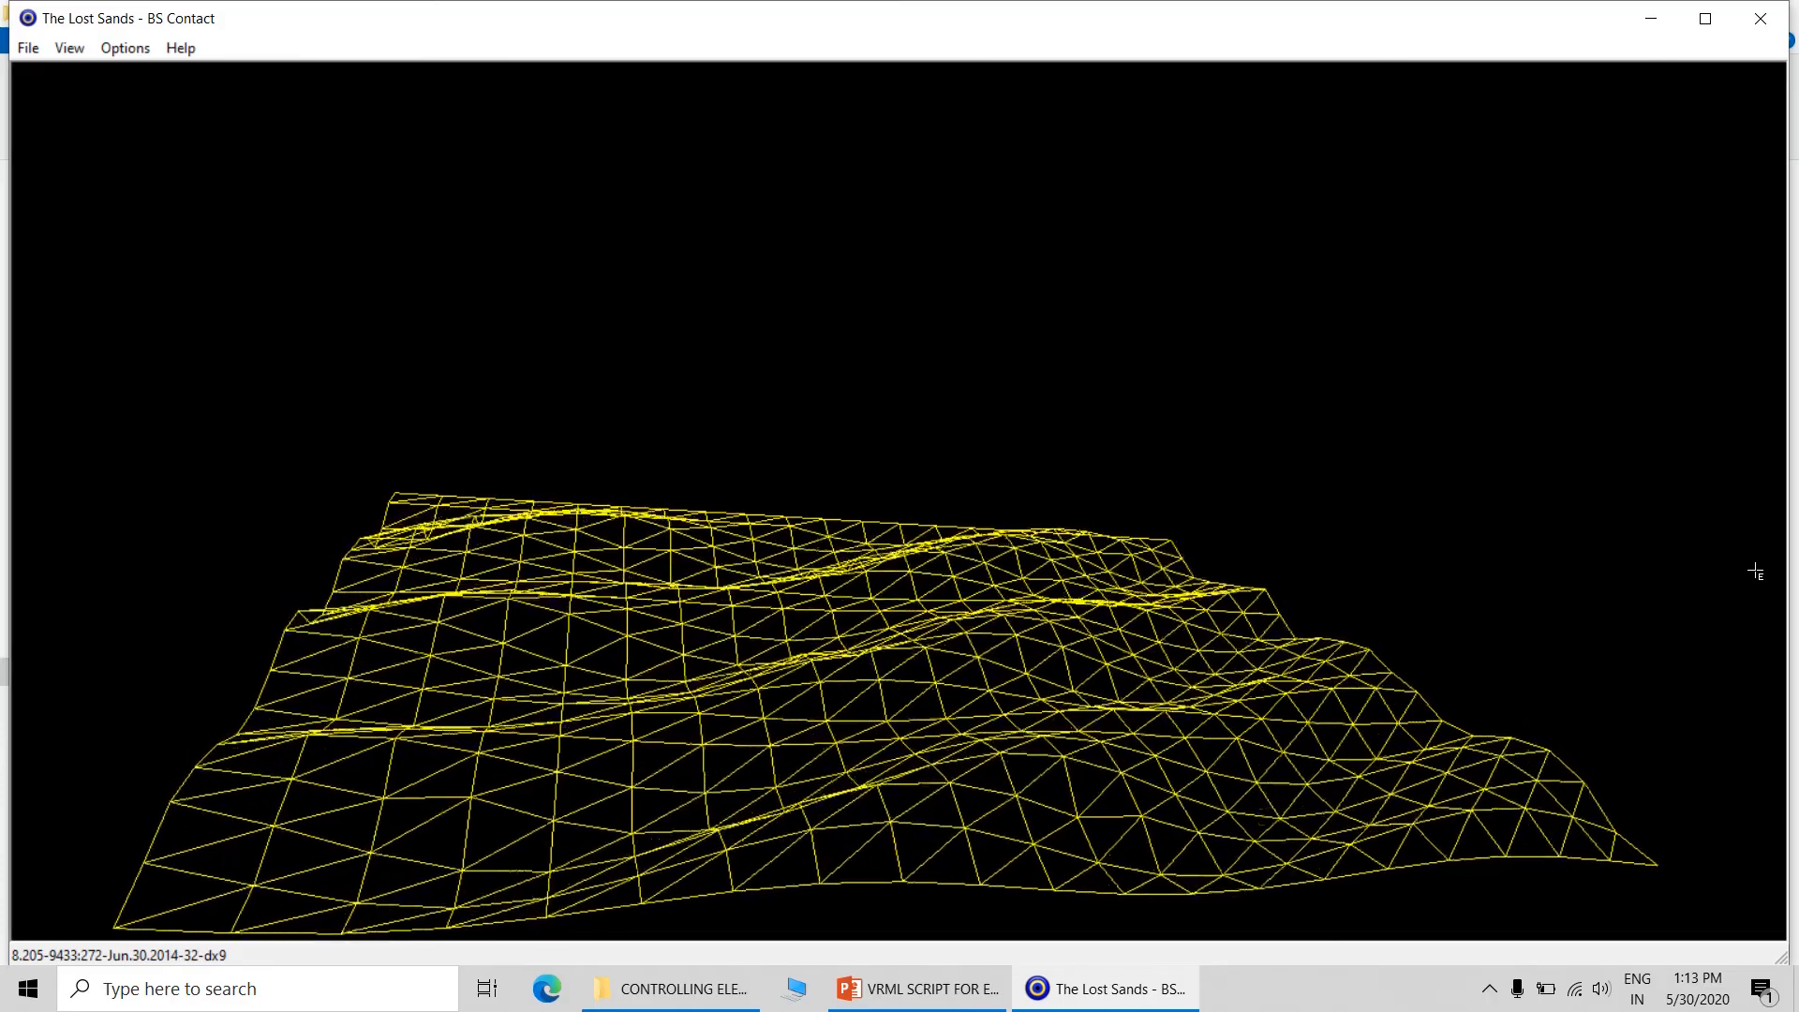
Switch to the PowerPoint presentation and show slide 9, with the chess board and terrain elevation grid examples, as a full-screen slide show
click(932, 994)
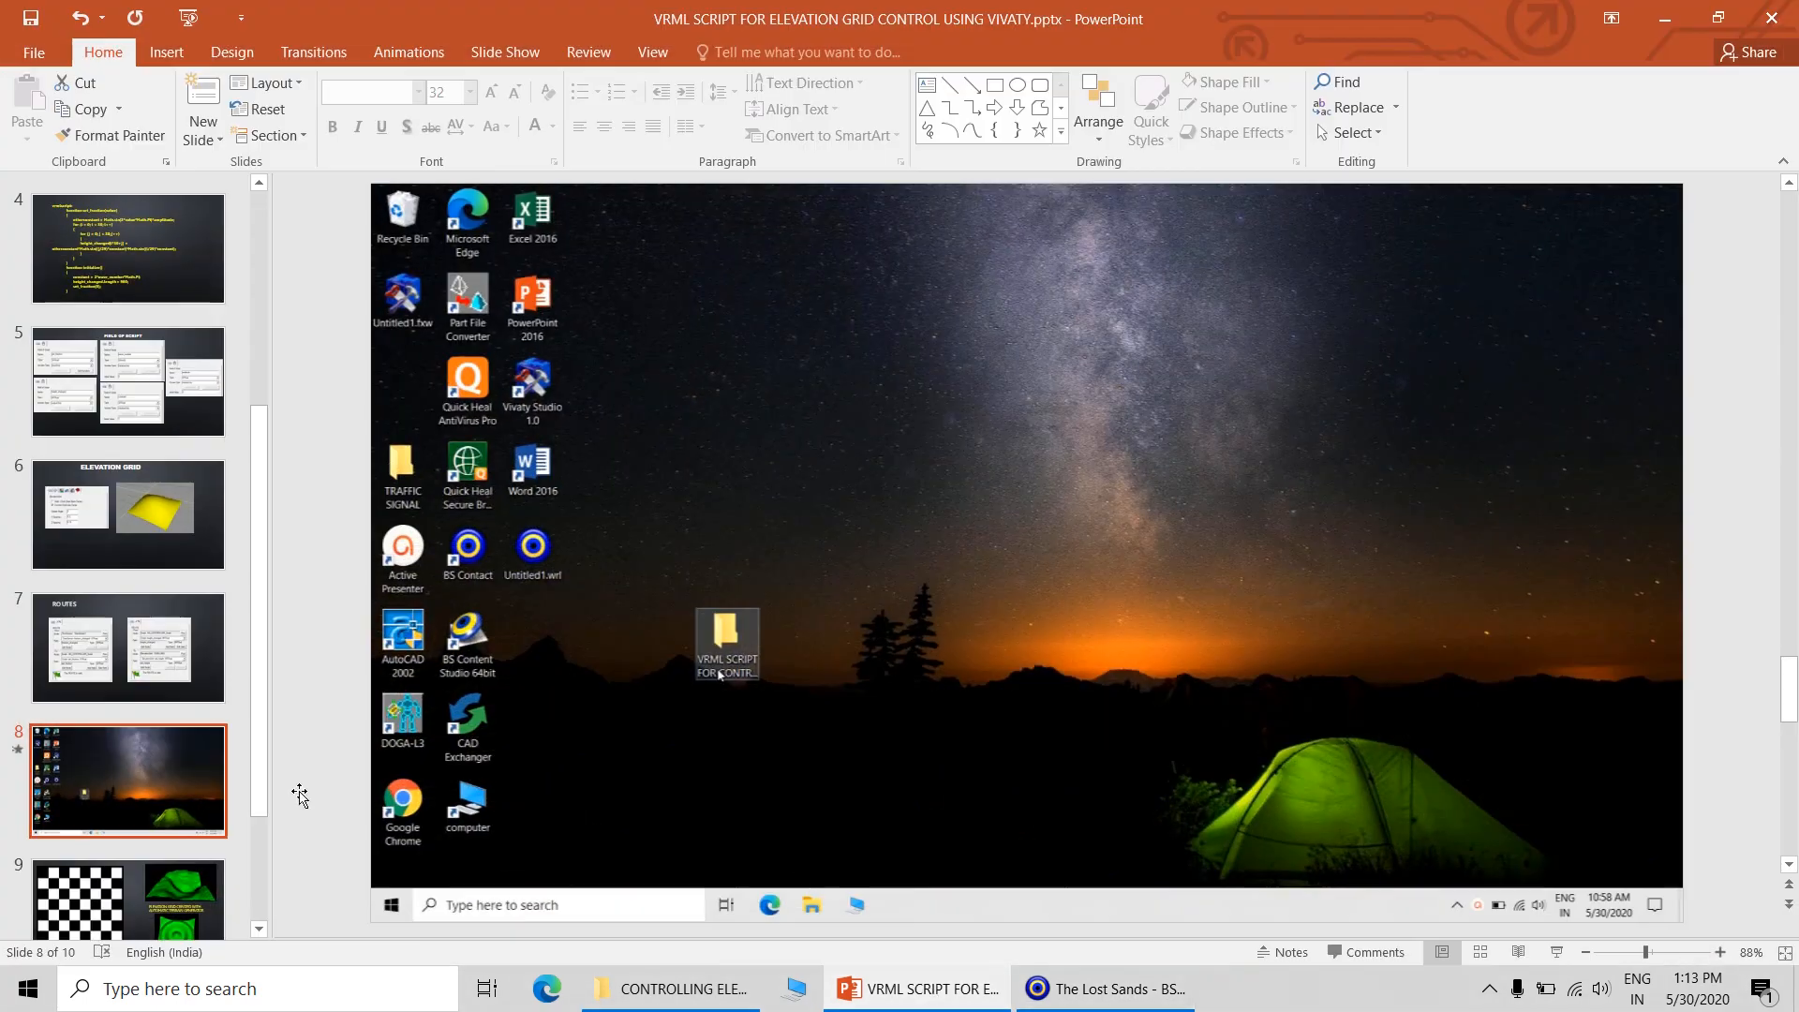
click(126, 898)
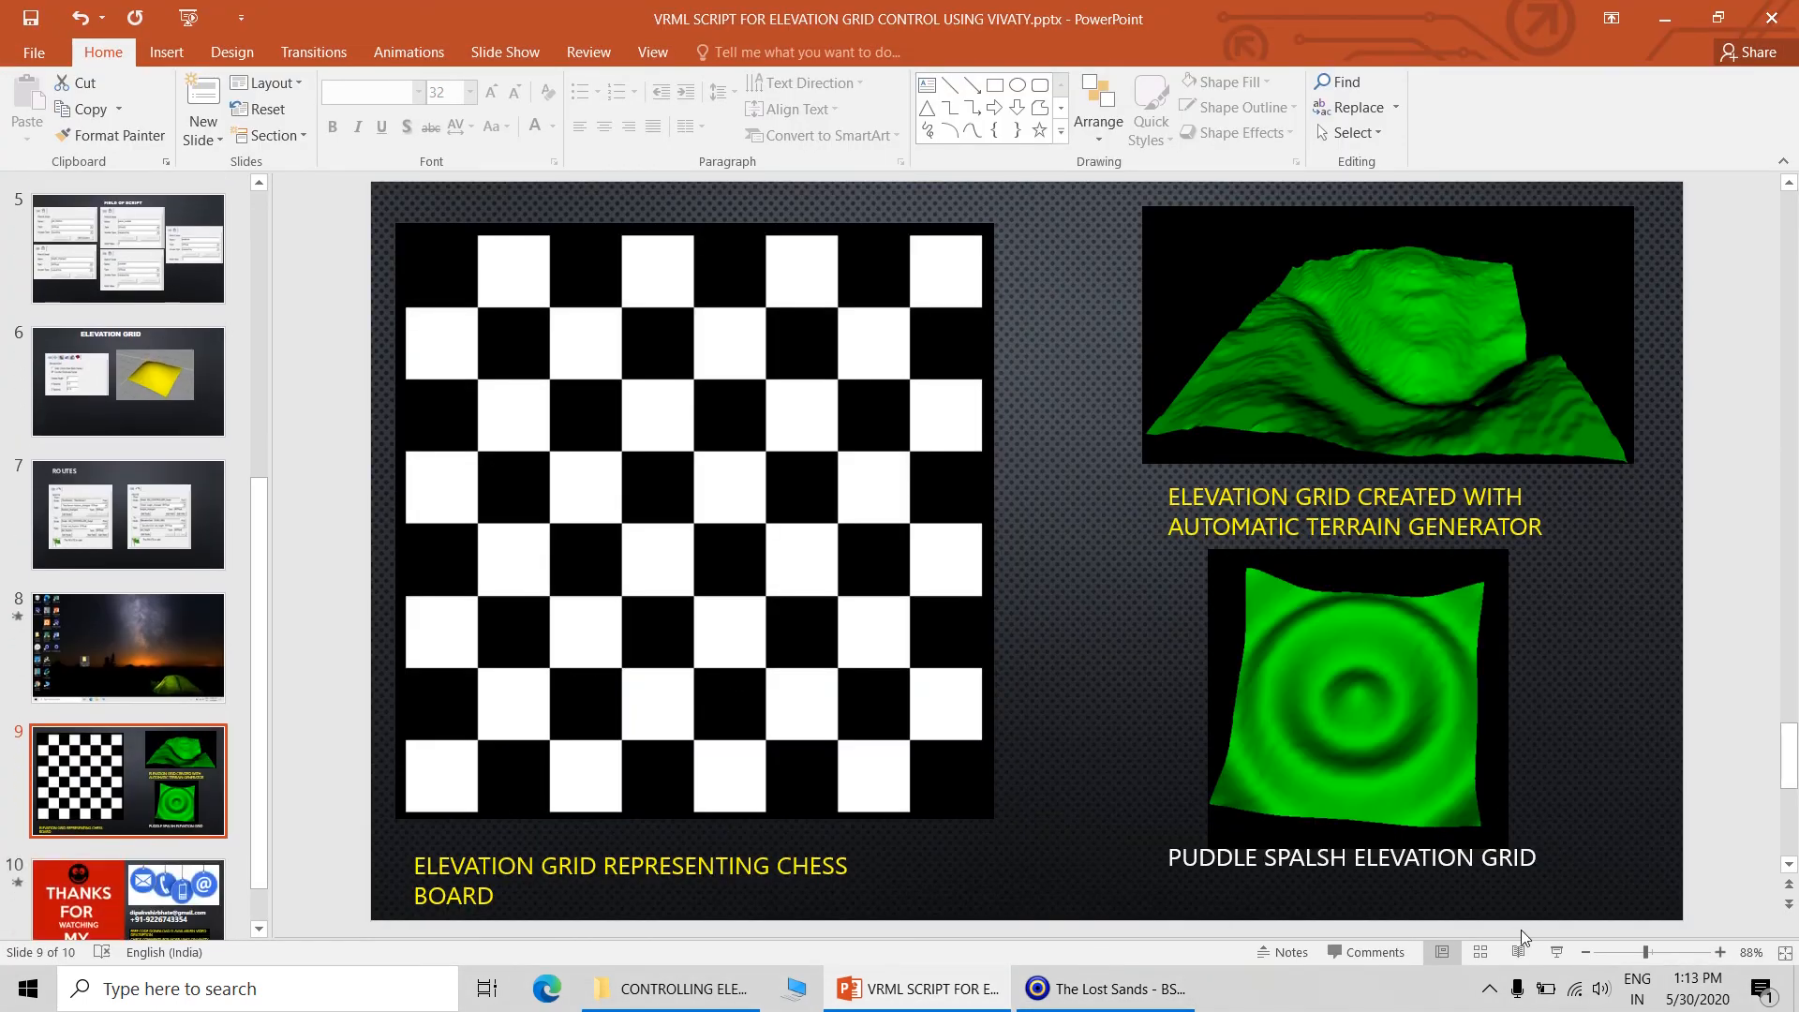
click(1561, 953)
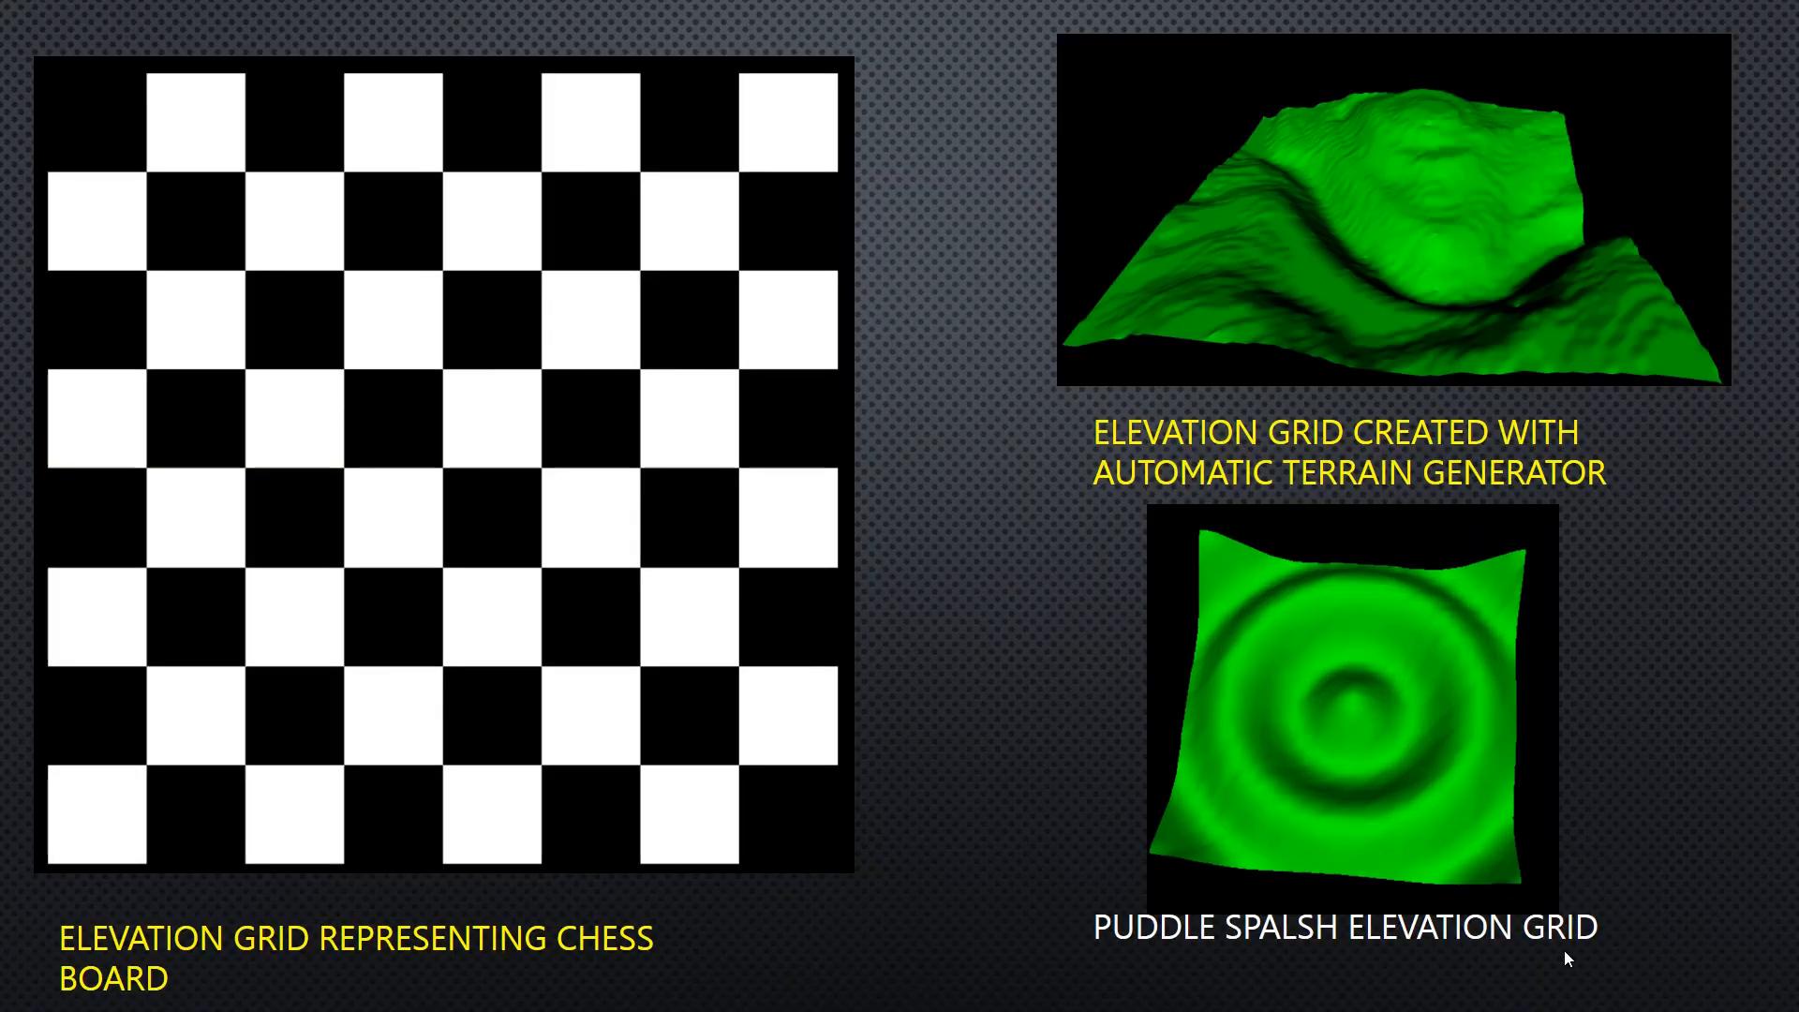